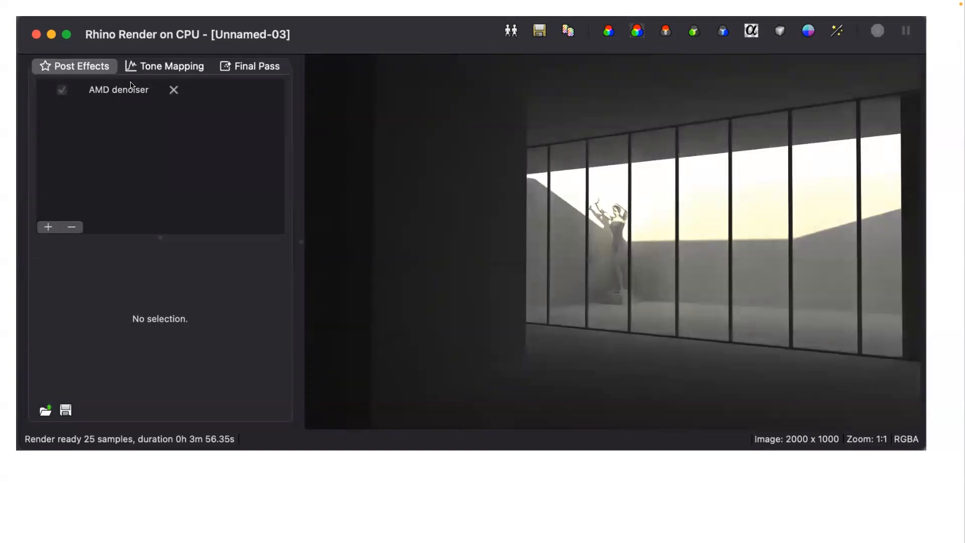
# Leave the slideshow and show the contents of the Desktop folder in Finder.
pyautogui.press('Escape')
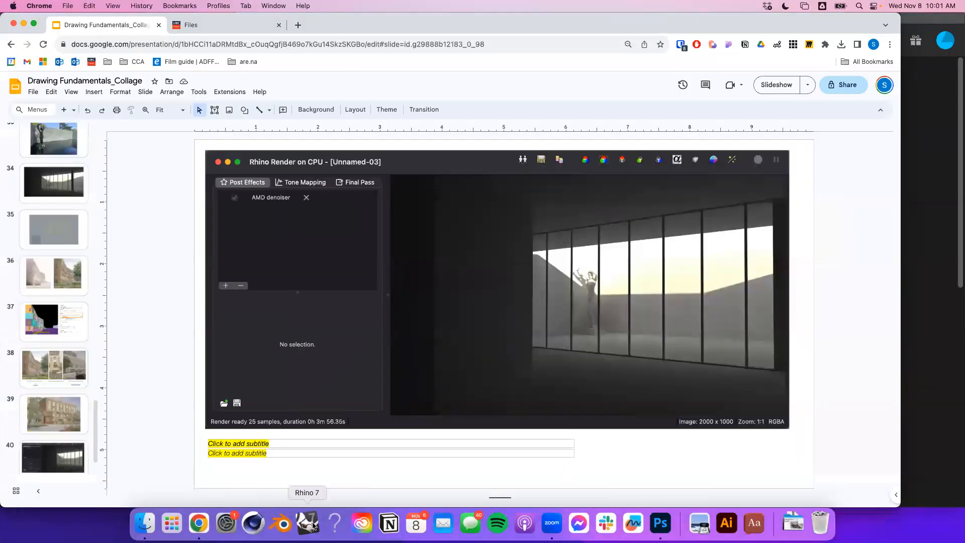
pyautogui.click(145, 523)
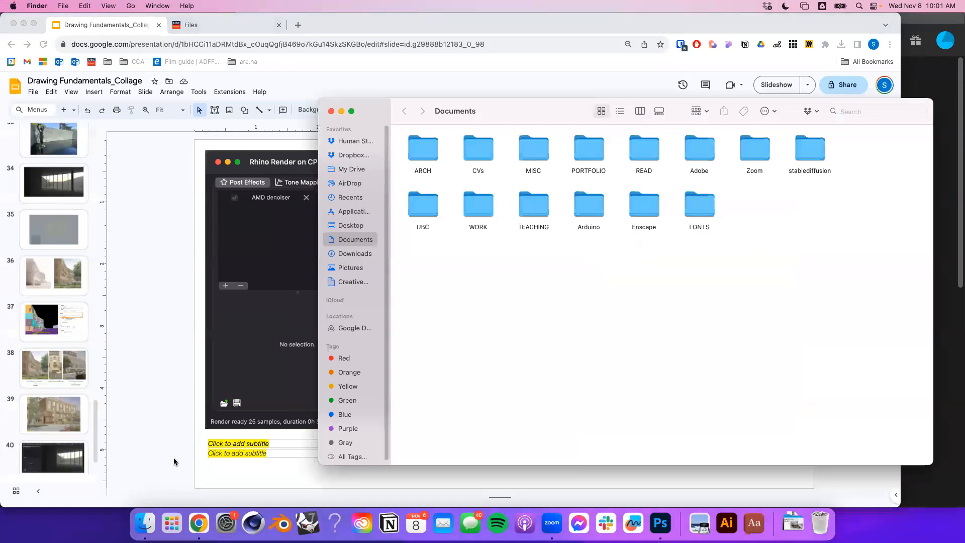
pyautogui.click(349, 227)
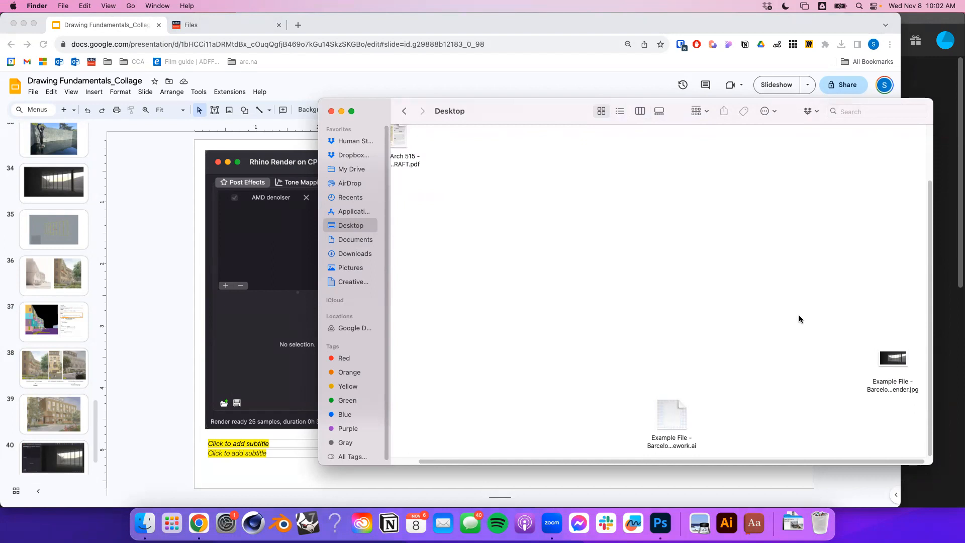
# Go back to the presentation in Chrome and examine slide 37's output settings for exporting Object-ID, Material-ID, Depth and Alpha channels.
pyautogui.click(74, 311)
pyautogui.click(64, 315)
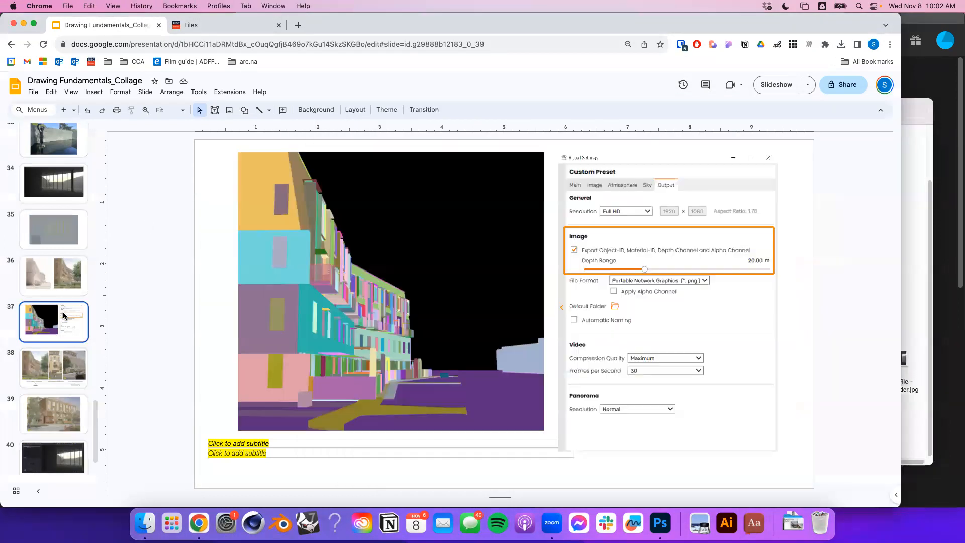
pyautogui.scroll(10, 712, 258)
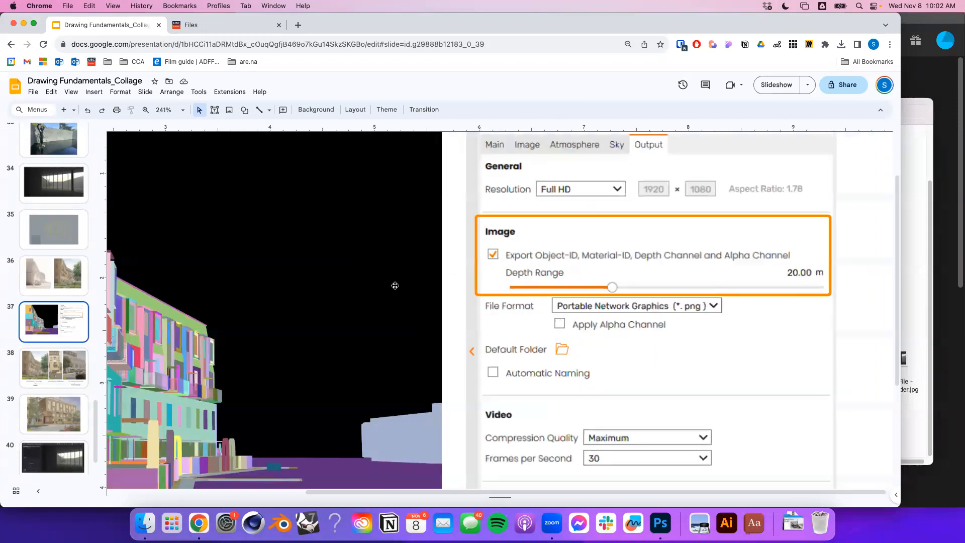
pyautogui.scroll(5, 710, 254)
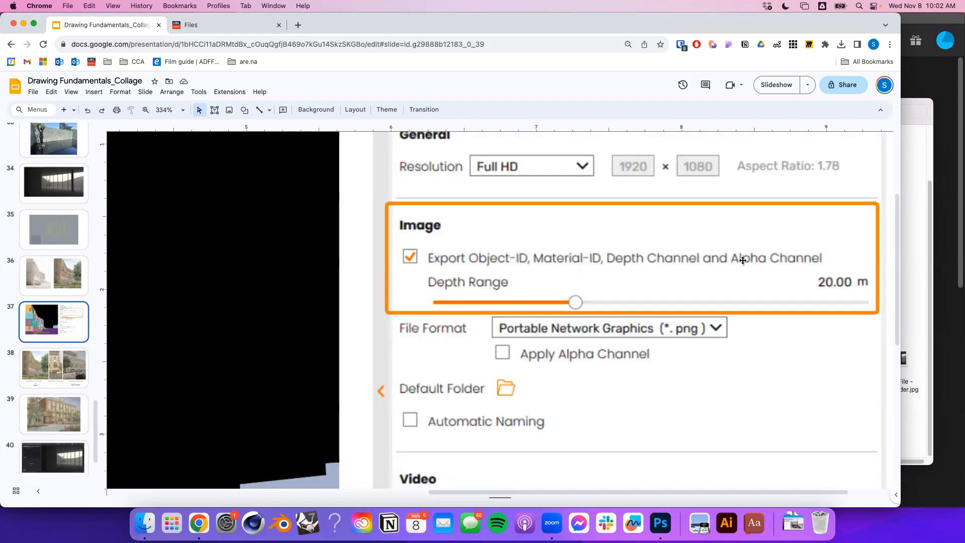
pyautogui.scroll(-3, 769, 308)
pyautogui.scroll(-5, 769, 308)
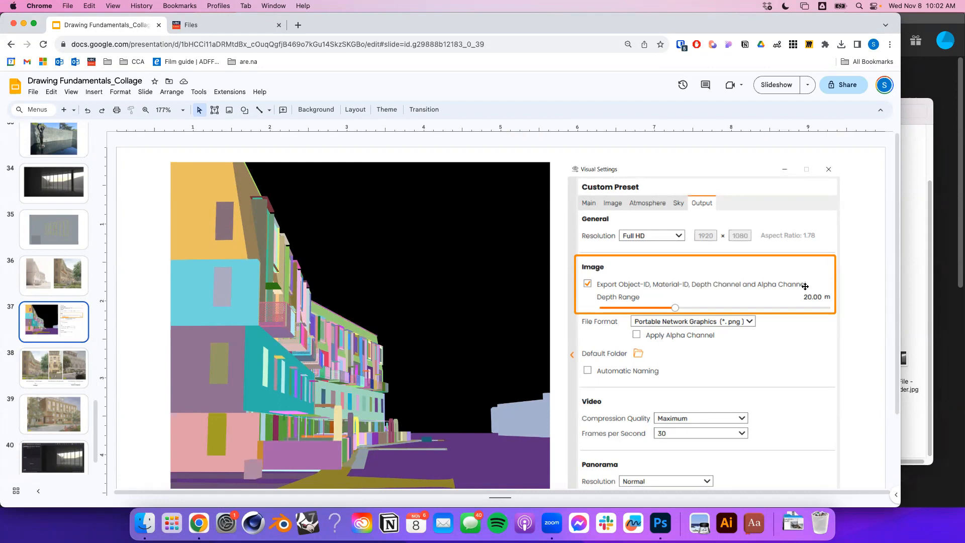
pyautogui.scroll(5, 805, 286)
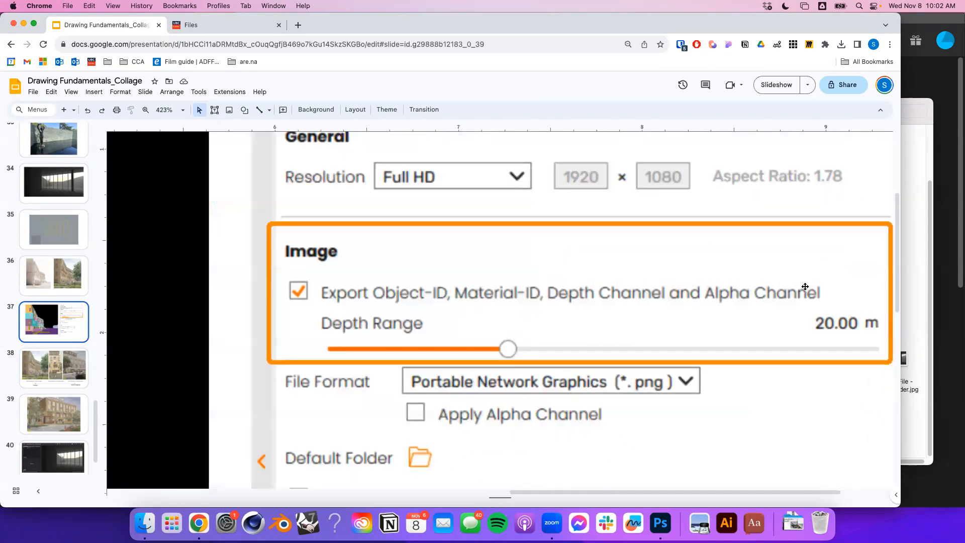
pyautogui.scroll(-3, 804, 286)
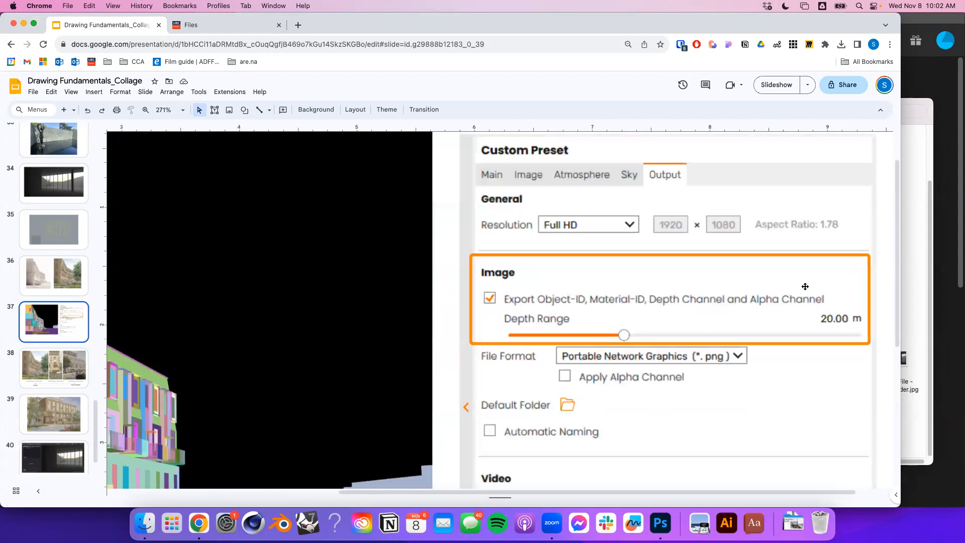
pyautogui.scroll(-1, 804, 286)
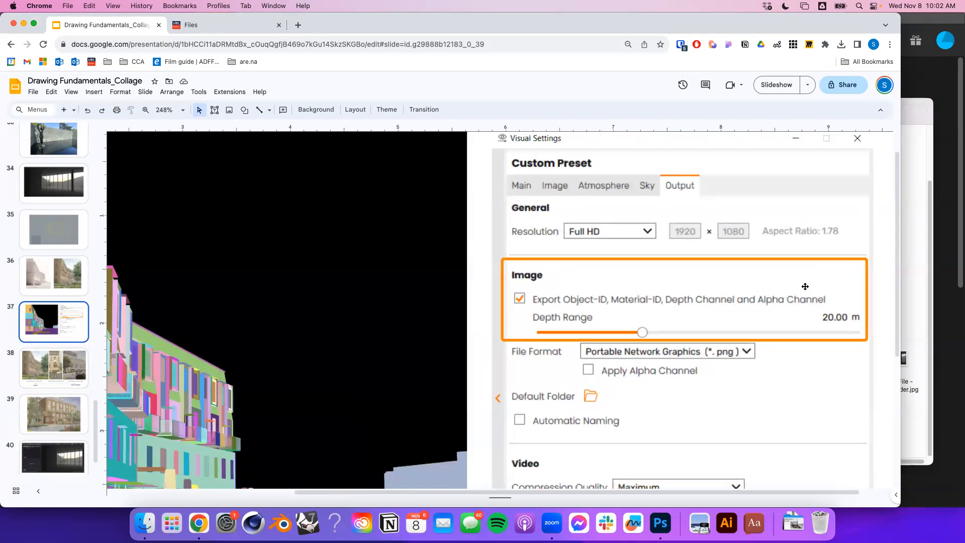
pyautogui.scroll(5, 805, 285)
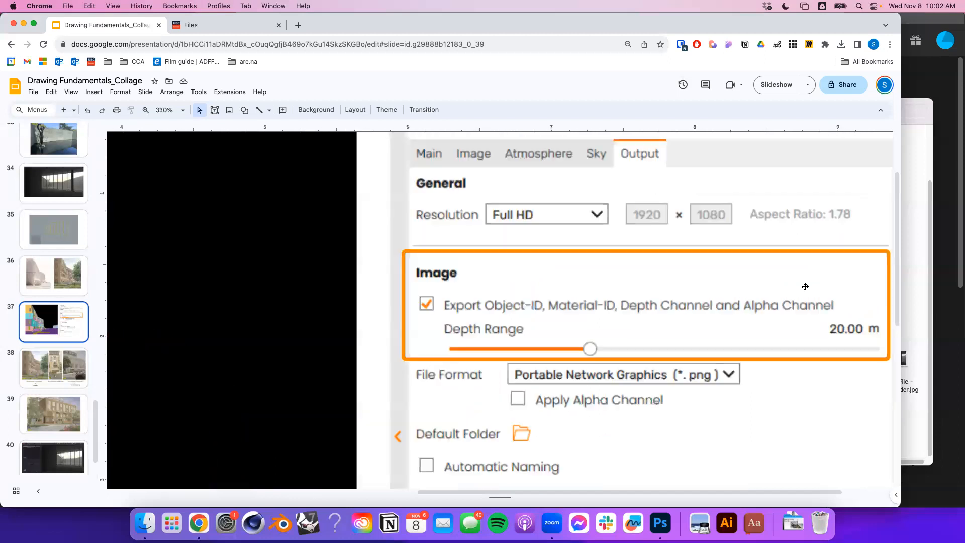
# Switch back to the Desktop folder in Finder and open the Barcelona Pavilion .3dm example file in Rhino.
pyautogui.click(921, 285)
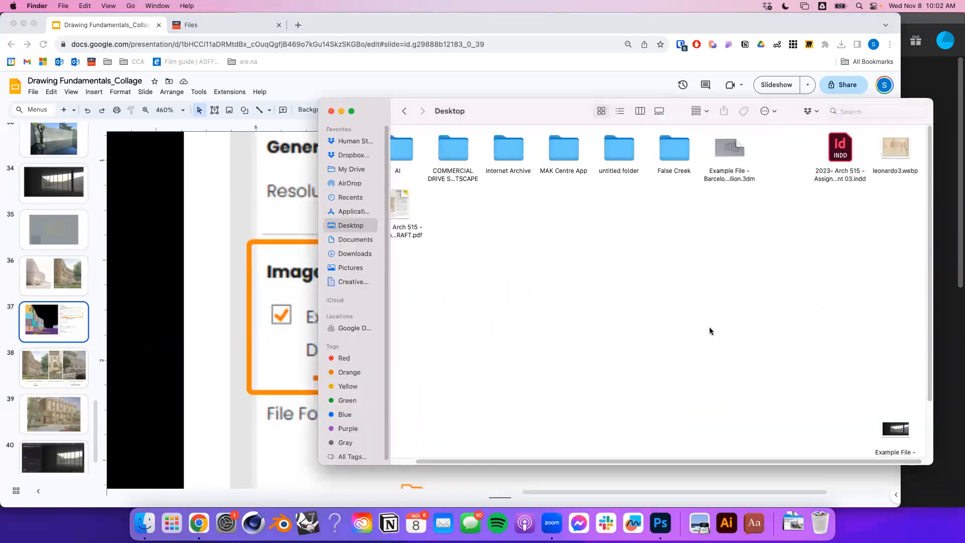
pyautogui.click(756, 144)
pyautogui.doubleClick(745, 142)
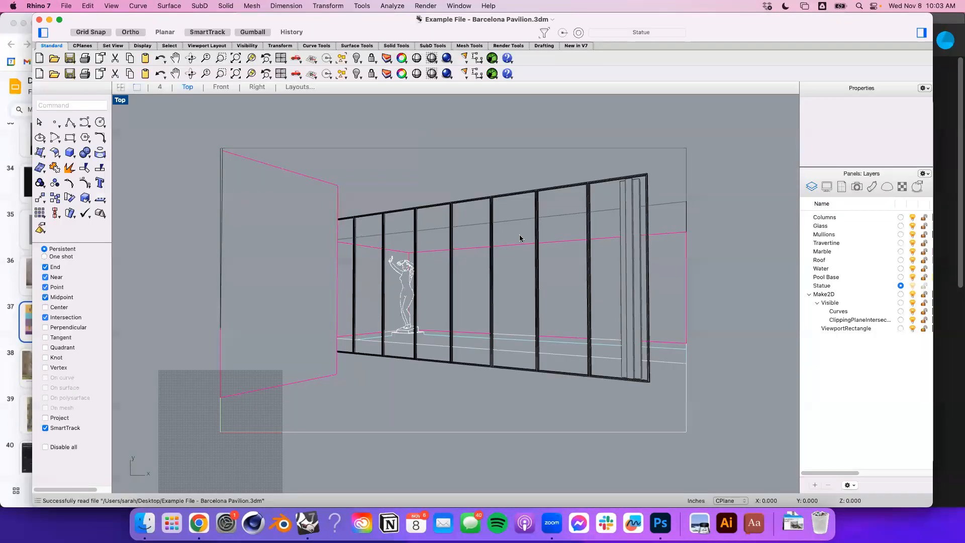
# Examine the 2D perspective linework, the pavilion plan and the whole 3D model from several angles.
pyautogui.scroll(4, 496, 275)
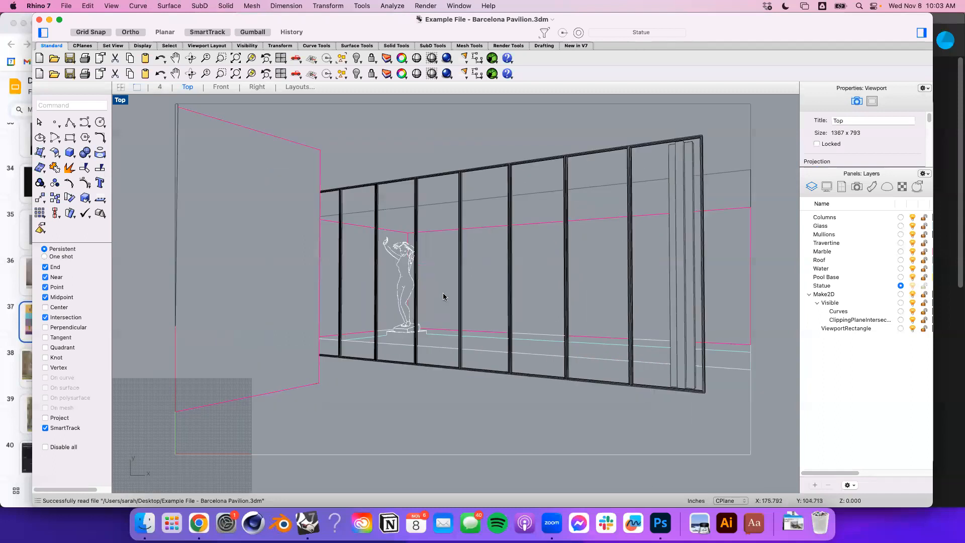
pyautogui.scroll(-15, 445, 287)
pyautogui.moveTo(463, 166); pyautogui.dragTo(383, 311)
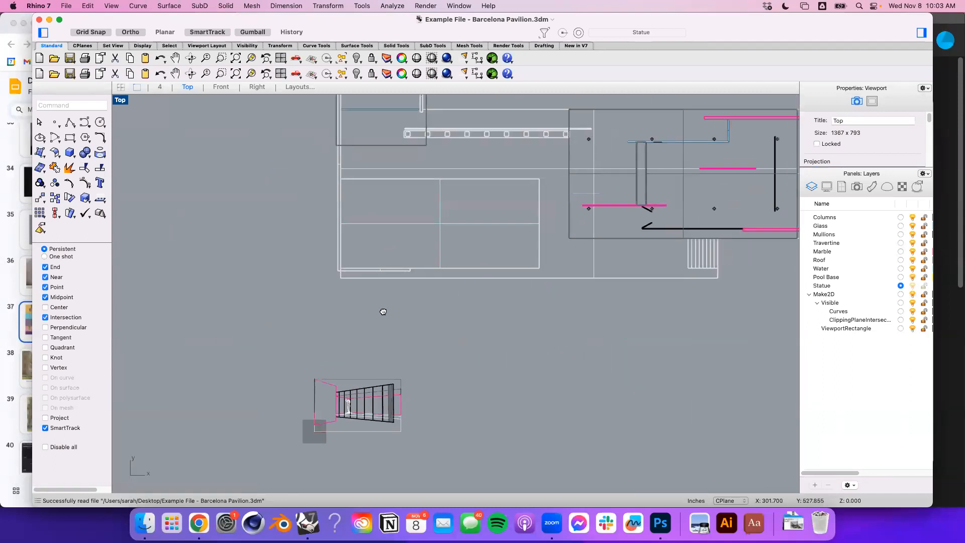
pyautogui.moveTo(481, 276); pyautogui.dragTo(375, 241)
pyautogui.scroll(-4, 406, 356)
pyautogui.scroll(6, 426, 356)
pyautogui.scroll(-3, 426, 356)
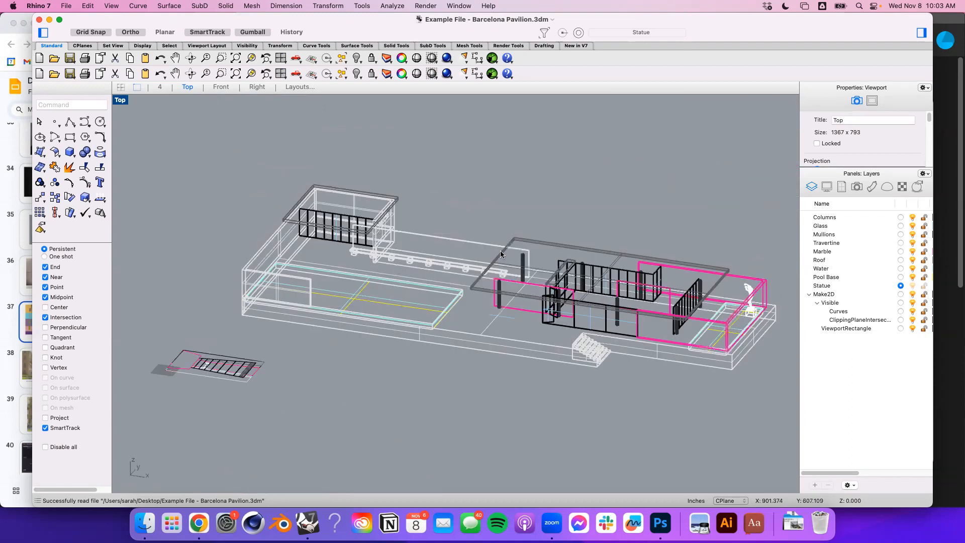
pyautogui.moveTo(500, 254); pyautogui.dragTo(402, 299)
pyautogui.moveTo(499, 289); pyautogui.dragTo(589, 135)
# Inspect the statue mesh on its pedestal up close from different angles.
pyautogui.scroll(3, 578, 180)
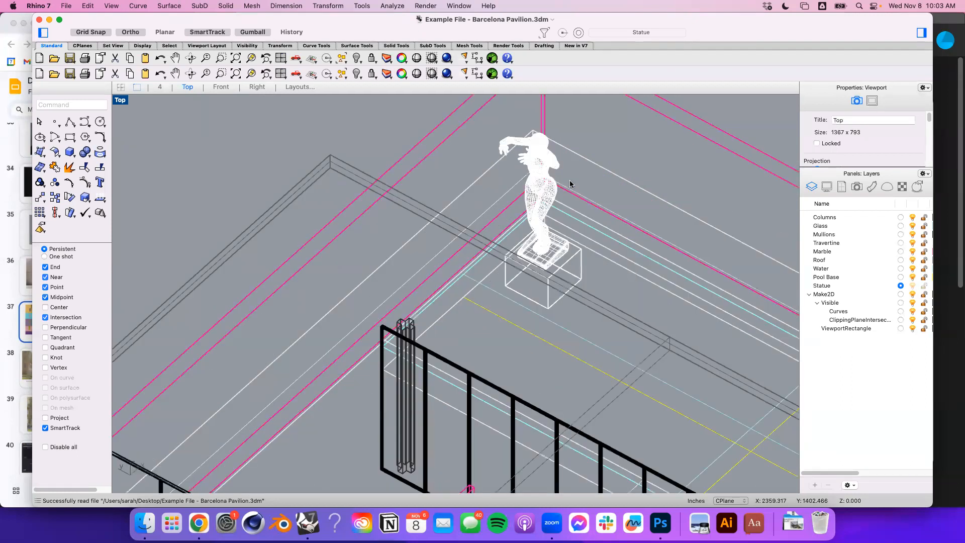
pyautogui.scroll(3, 539, 180)
pyautogui.scroll(-3, 502, 247)
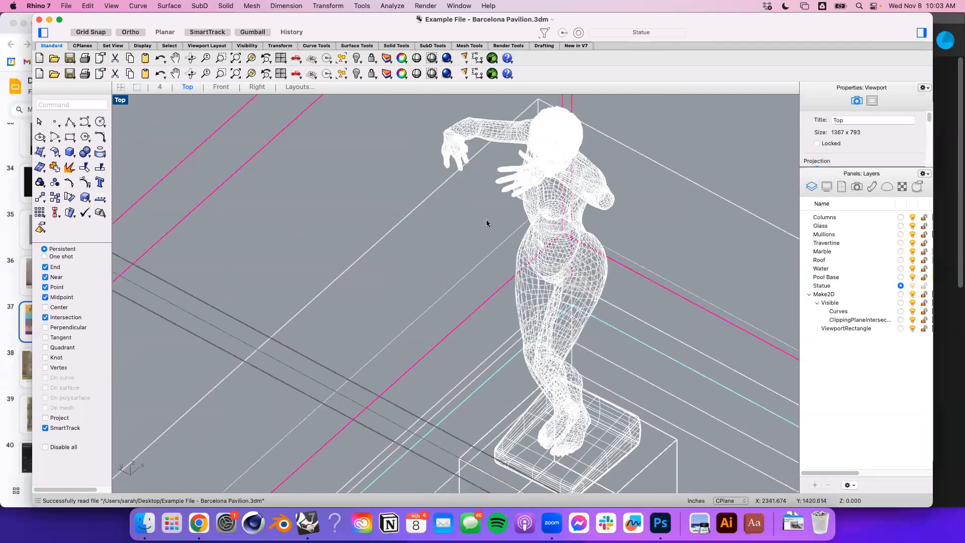
pyautogui.scroll(-3, 483, 255)
pyautogui.moveTo(470, 290); pyautogui.dragTo(577, 287)
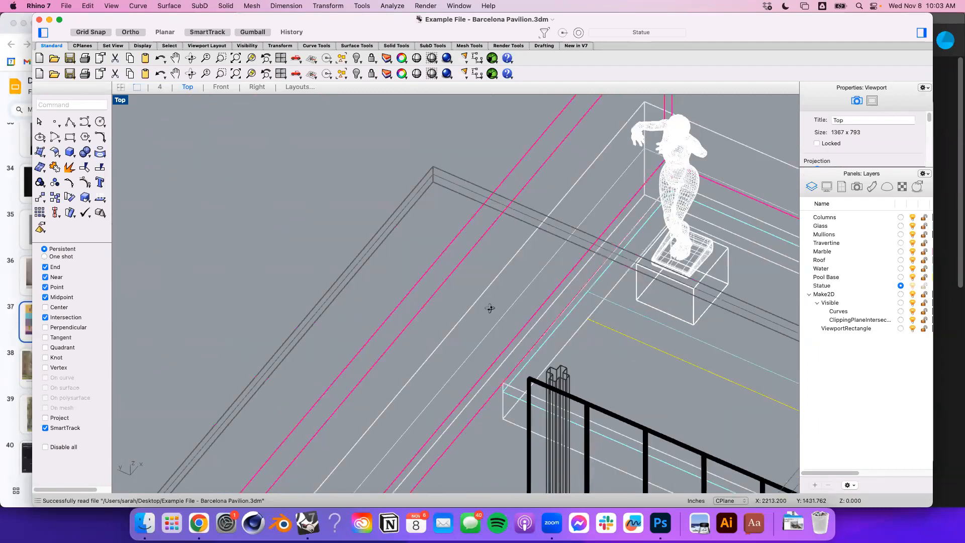
pyautogui.moveTo(509, 299); pyautogui.dragTo(423, 229)
pyautogui.scroll(2, 420, 227)
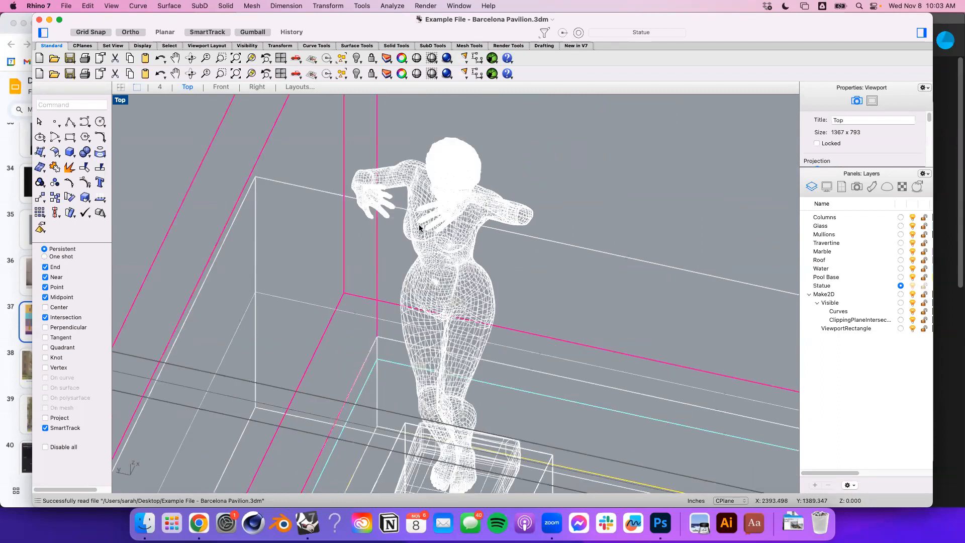
# Restore named view 4, the interior perspective looking through the glazing toward the statue.
pyautogui.scroll(-5, 410, 269)
pyautogui.moveTo(422, 386); pyautogui.dragTo(469, 279)
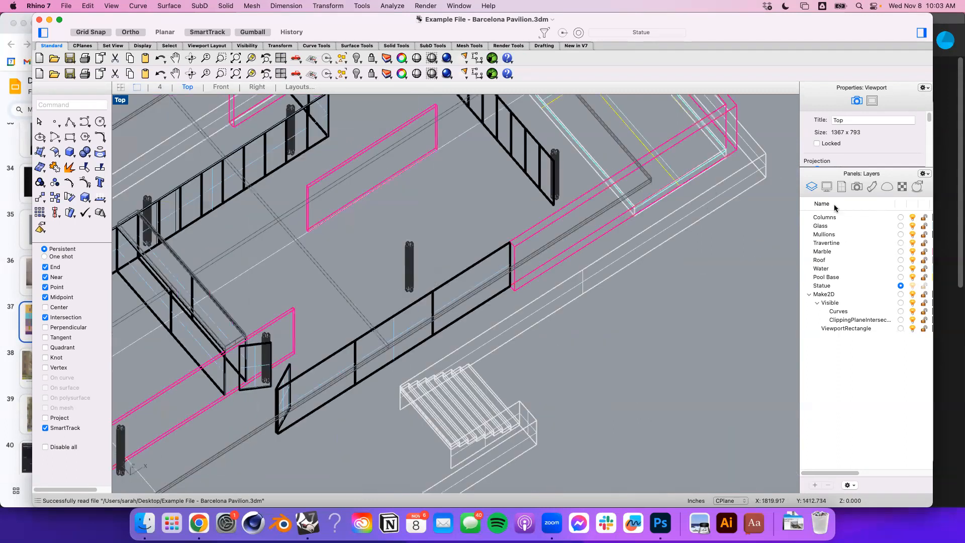
pyautogui.click(856, 187)
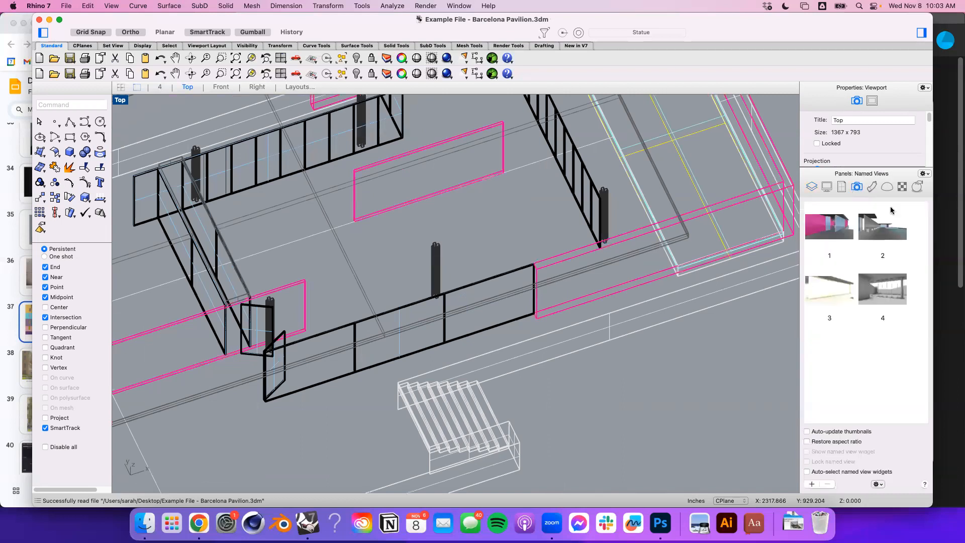
pyautogui.doubleClick(881, 291)
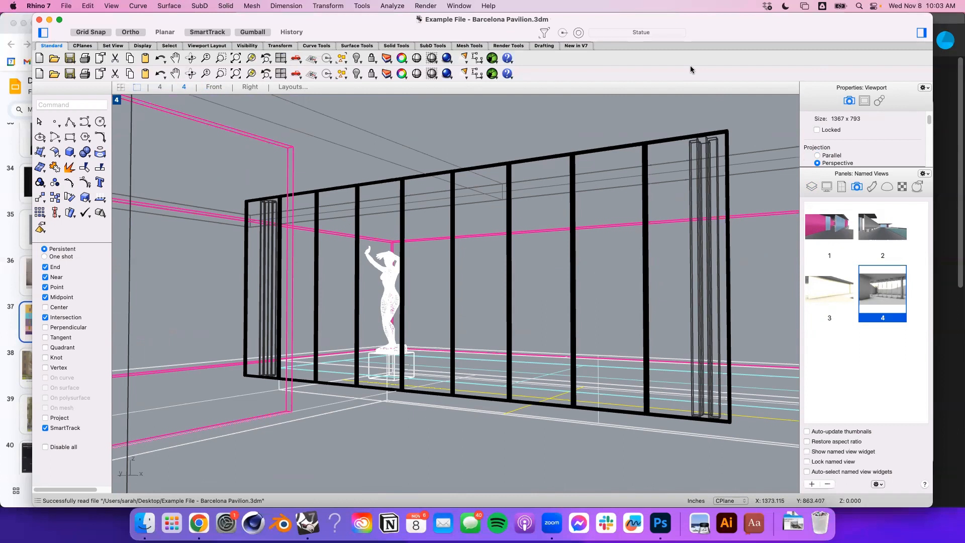
# Select the whole model, review the Make2D drawing options for view 4, cancel without applying, and clear the selection.
pyautogui.press('super+a')
pyautogui.write('fm')
pyautogui.press('BackSpace')
pyautogui.press('BackSpace')
pyautogui.write('make')
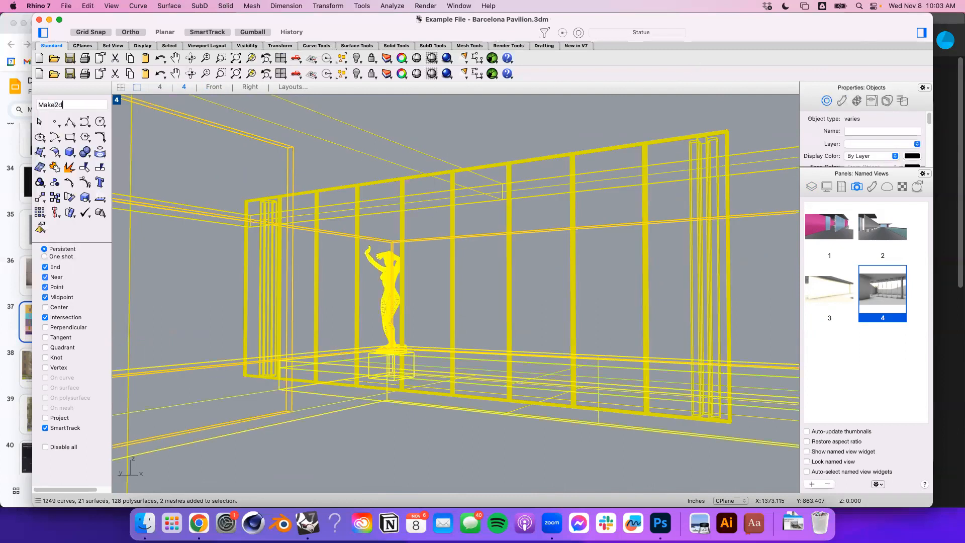
pyautogui.press('Return')
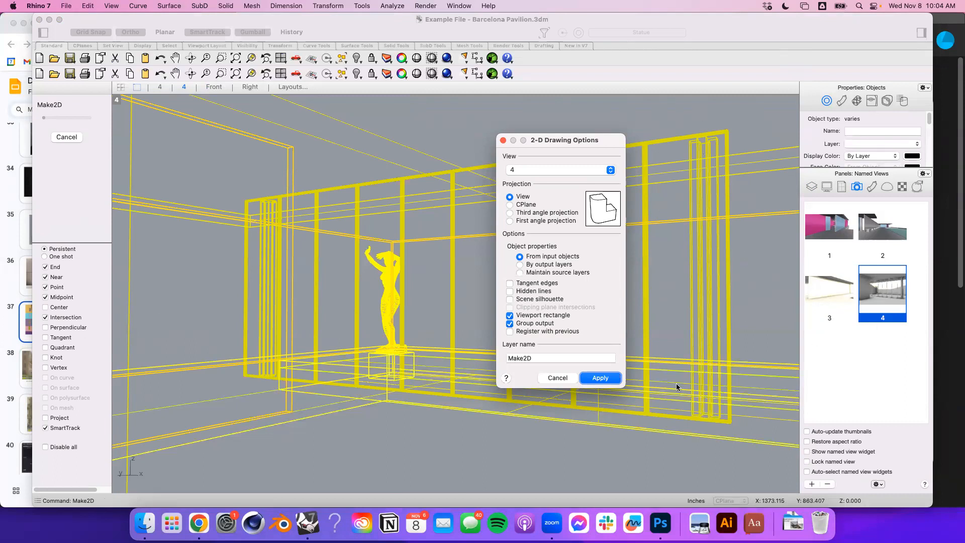
pyautogui.click(565, 377)
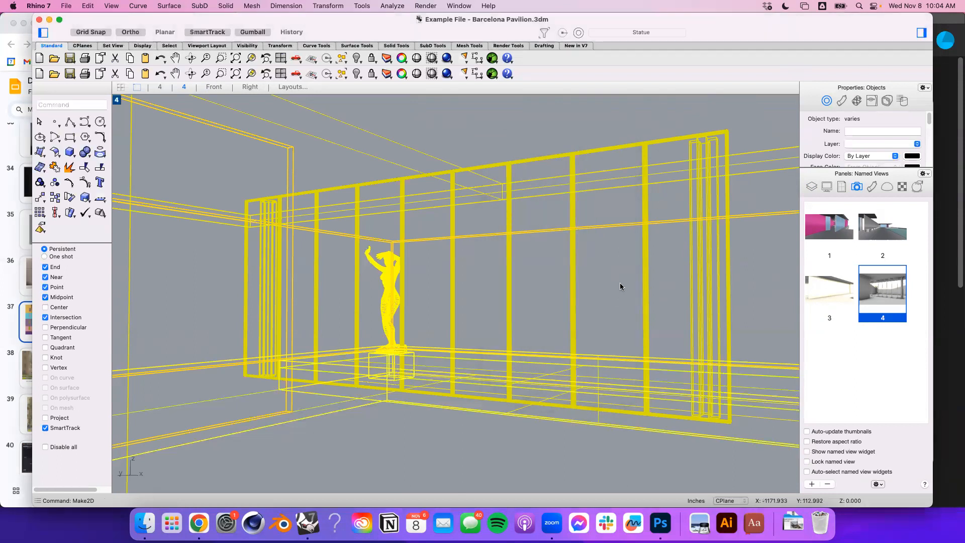
pyautogui.click(620, 286)
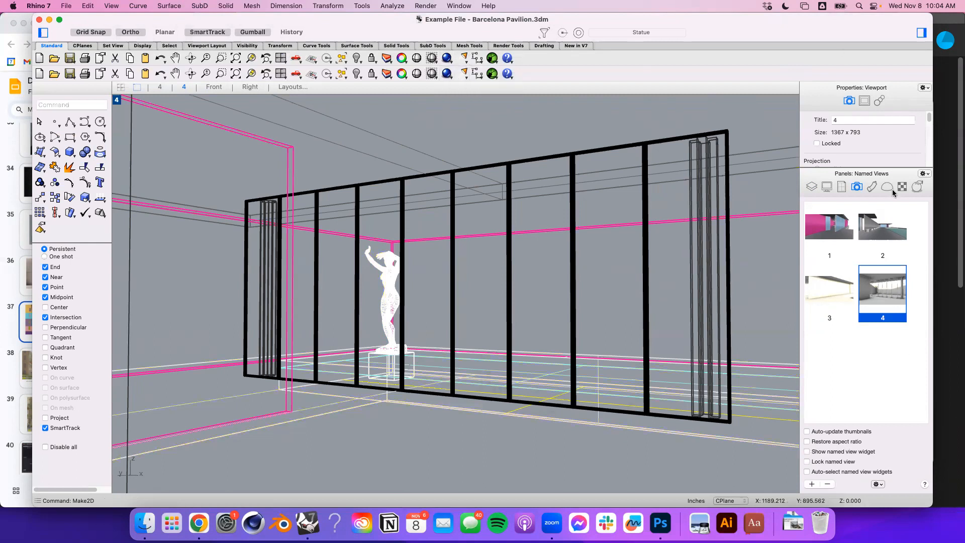
# Show the Rhino Render settings and check the environments available for the 360° background without changing the selection.
pyautogui.click(917, 187)
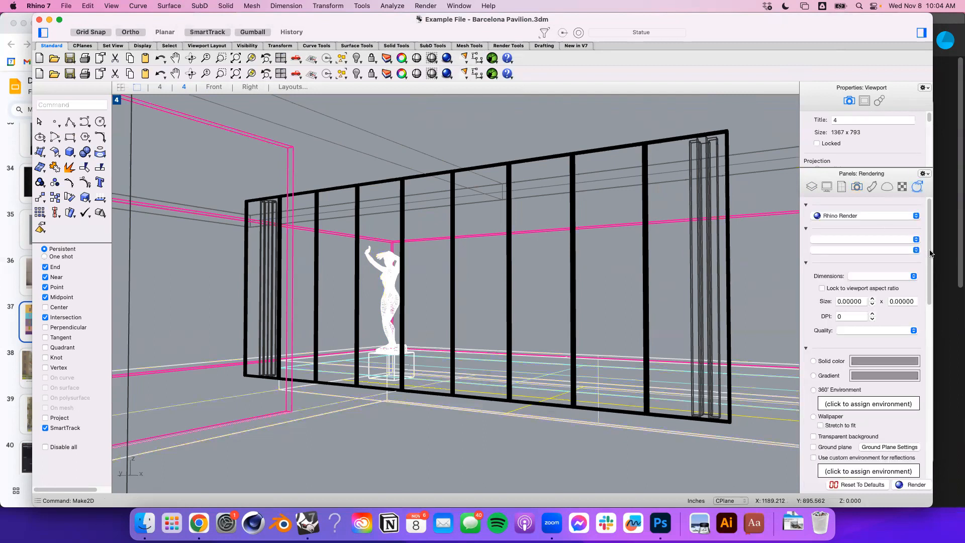
pyautogui.scroll(-5, 929, 254)
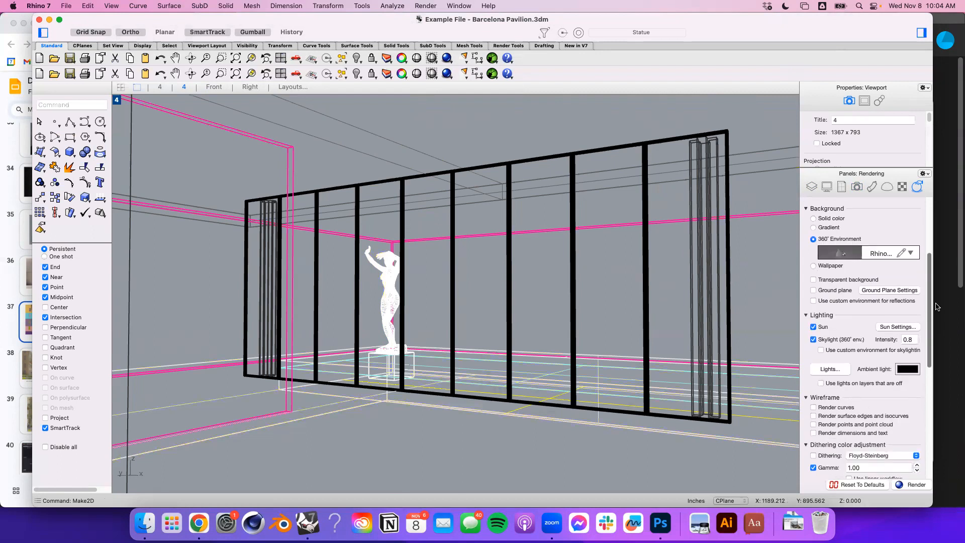
pyautogui.click(880, 253)
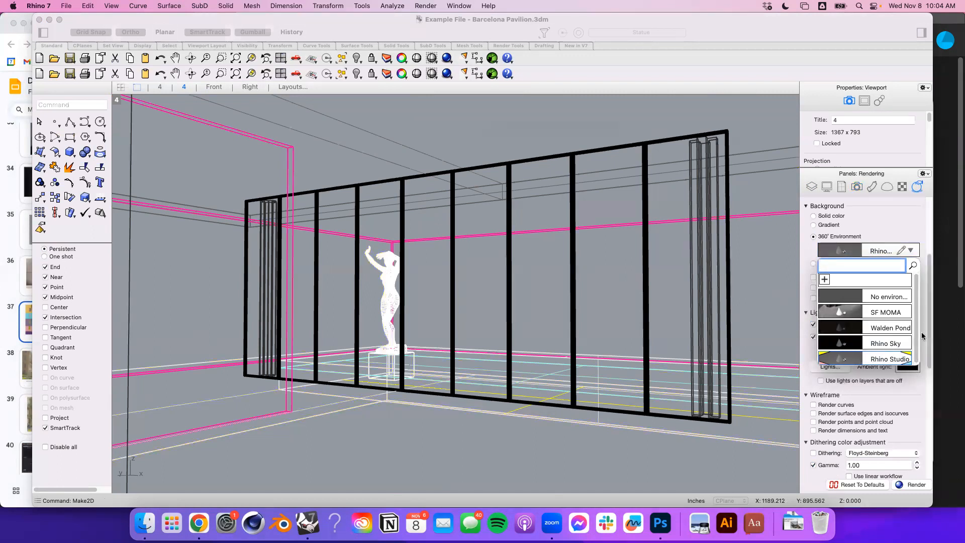
pyautogui.click(922, 195)
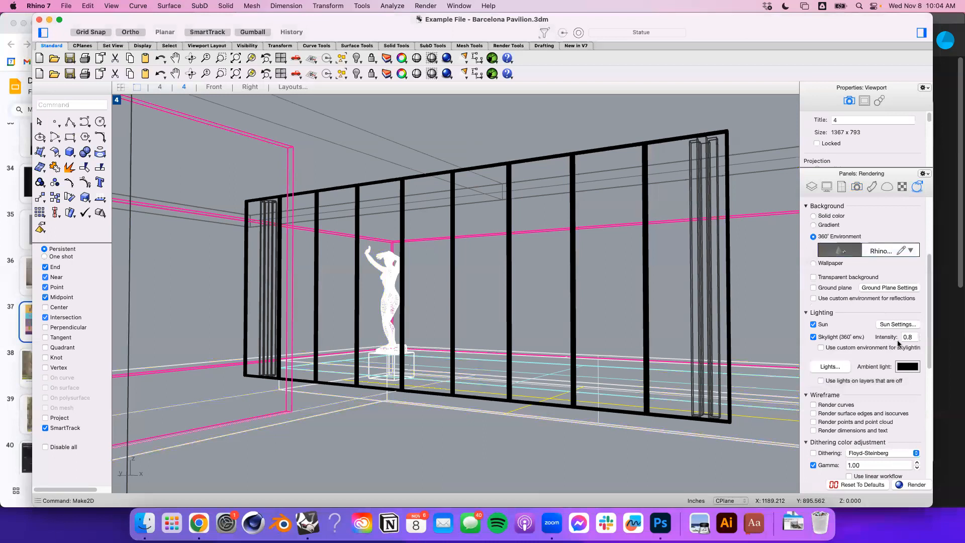
# Check the skylight intensity and look through the remaining lighting, render channel and ray bounce settings.
pyautogui.click(915, 336)
pyautogui.moveTo(930, 352); pyautogui.dragTo(931, 359)
pyautogui.click(935, 360)
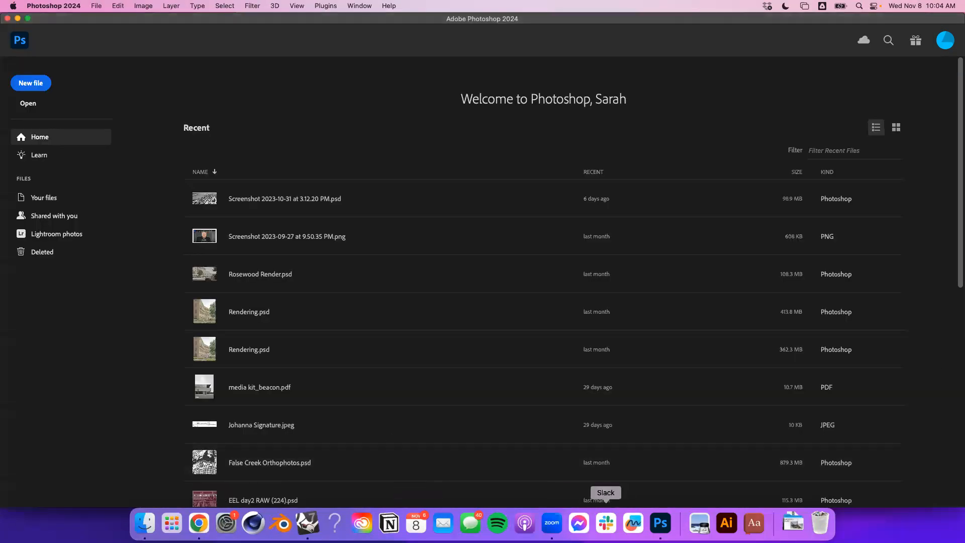
pyautogui.click(308, 522)
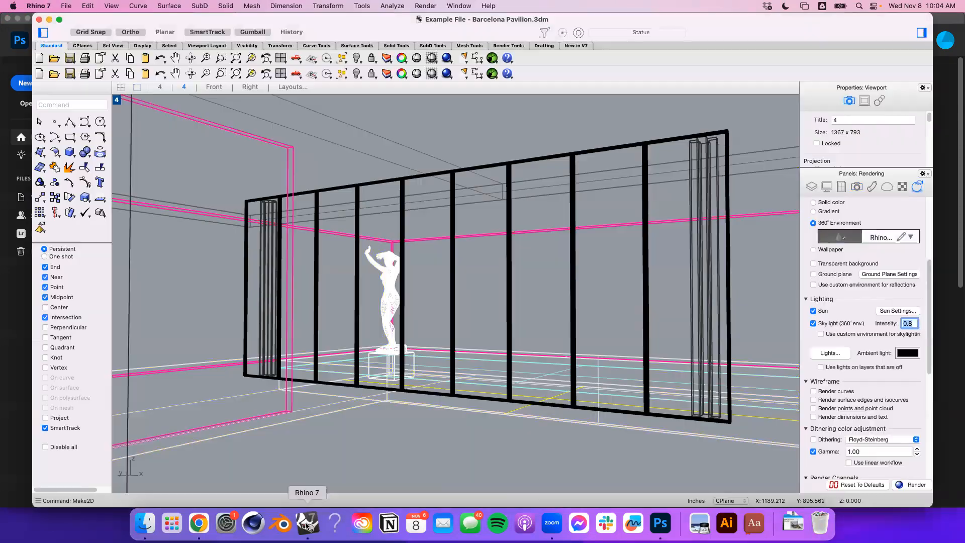
pyautogui.scroll(-10, 891, 428)
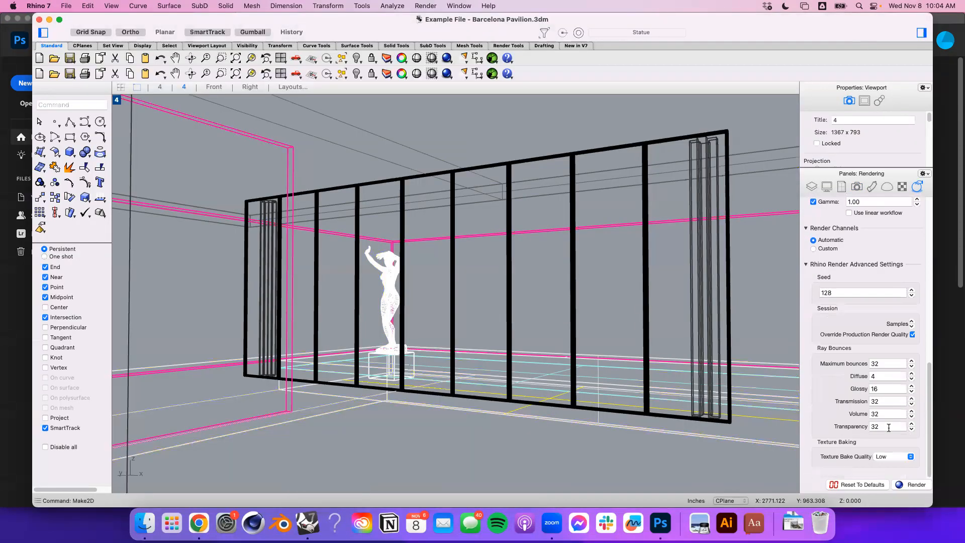
pyautogui.scroll(10, 844, 341)
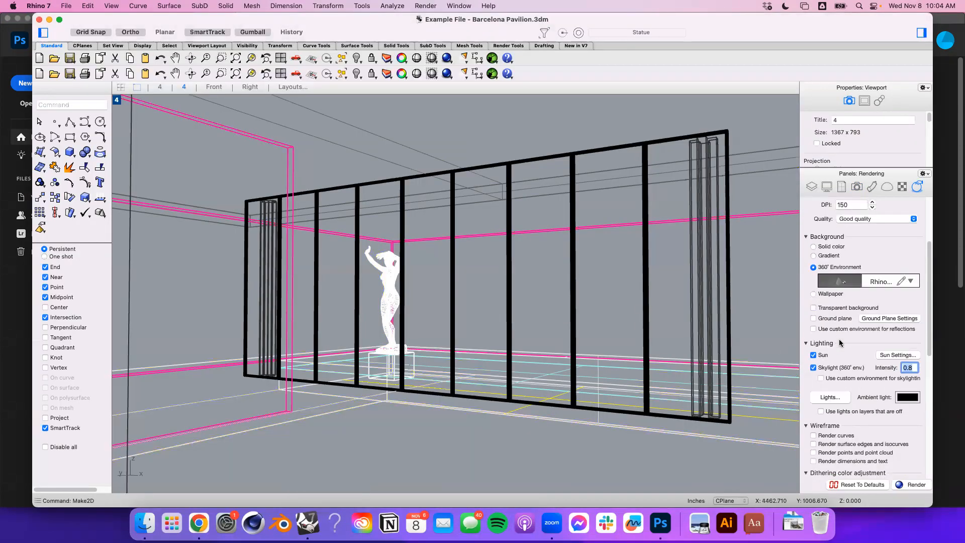
# Look through the render settings from resolution and quality to lighting, render channels, ray bounces and texture baking.
pyautogui.scroll(1, 854, 221)
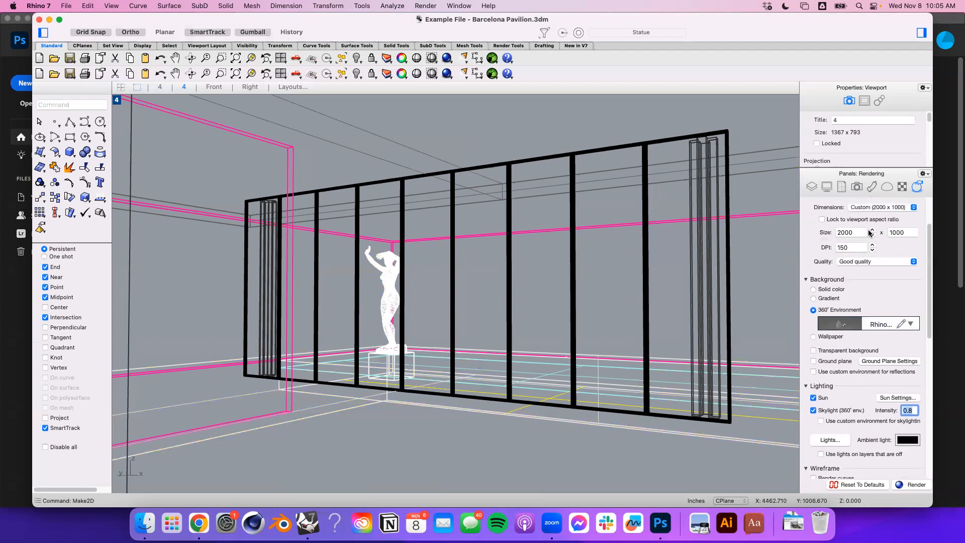
pyautogui.scroll(2, 858, 277)
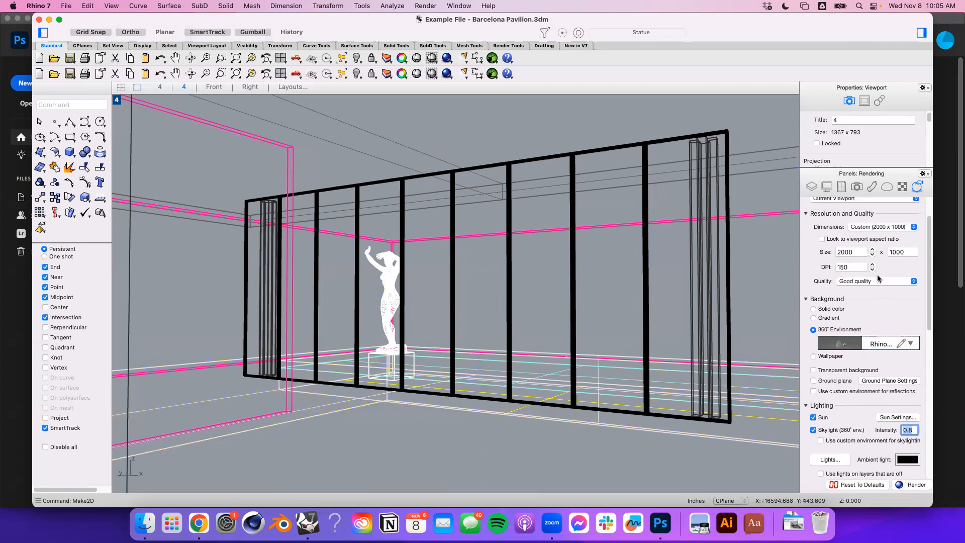
pyautogui.scroll(-10, 809, 396)
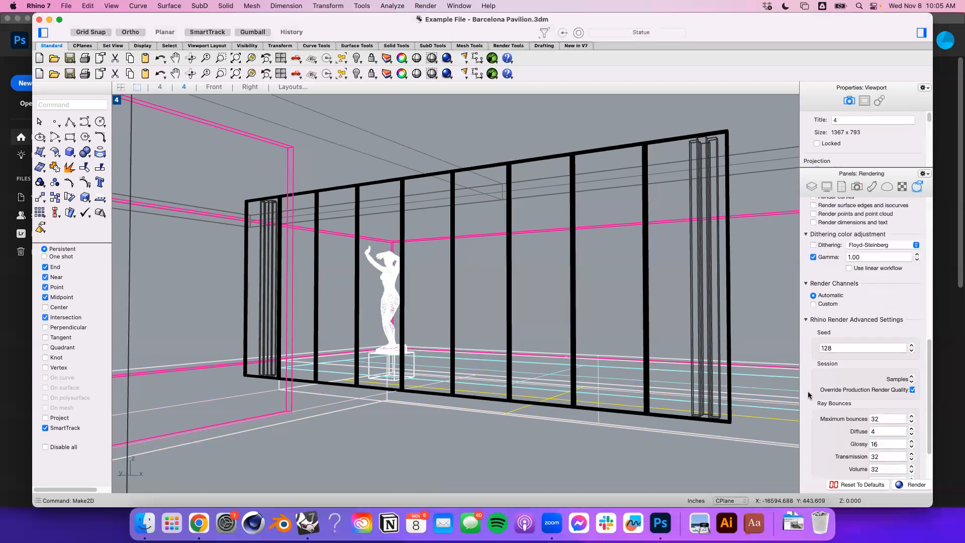
pyautogui.scroll(-1, 808, 396)
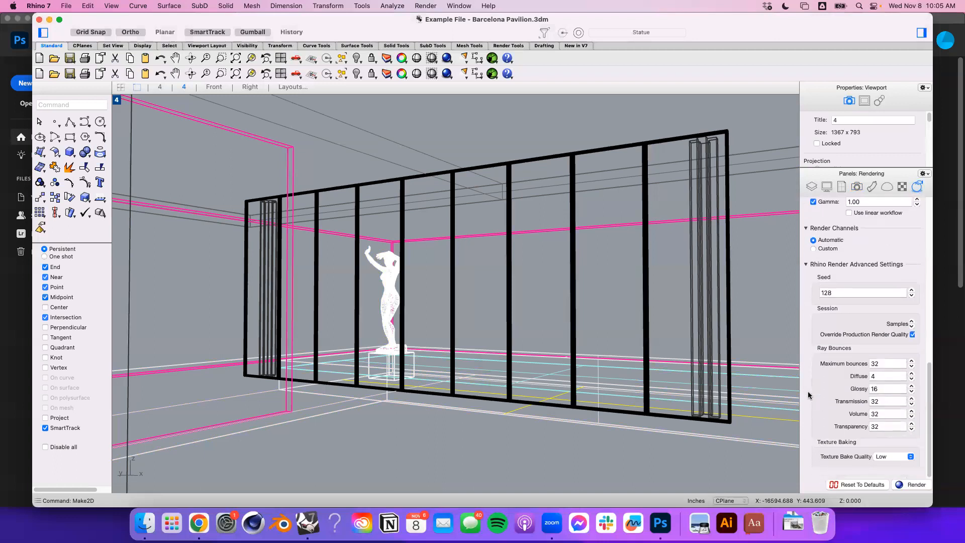
pyautogui.scroll(2, 808, 396)
pyautogui.scroll(3, 809, 396)
pyautogui.scroll(-5, 809, 396)
pyautogui.scroll(5, 901, 271)
pyautogui.scroll(-5, 924, 343)
pyautogui.scroll(5, 924, 343)
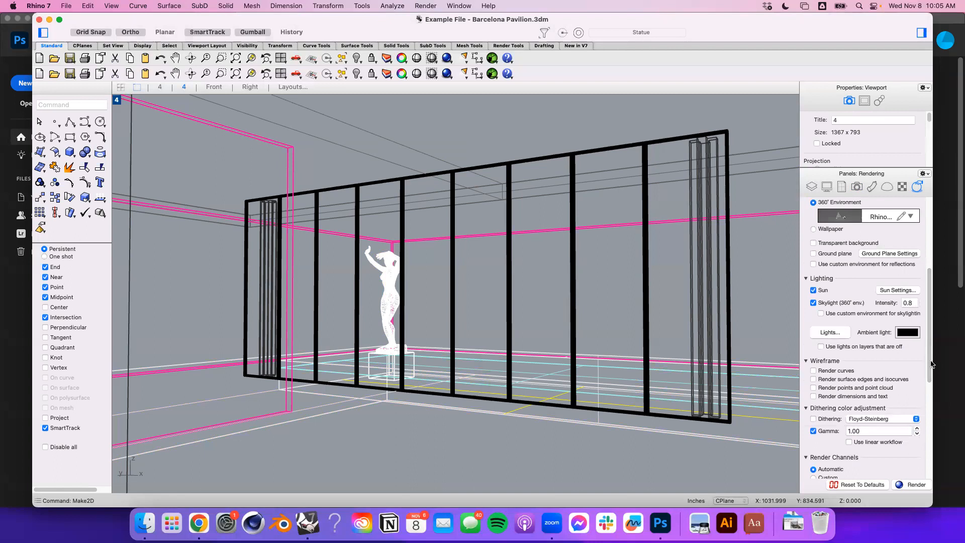
pyautogui.scroll(-3, 929, 357)
pyautogui.scroll(-3, 930, 365)
pyautogui.scroll(8, 925, 372)
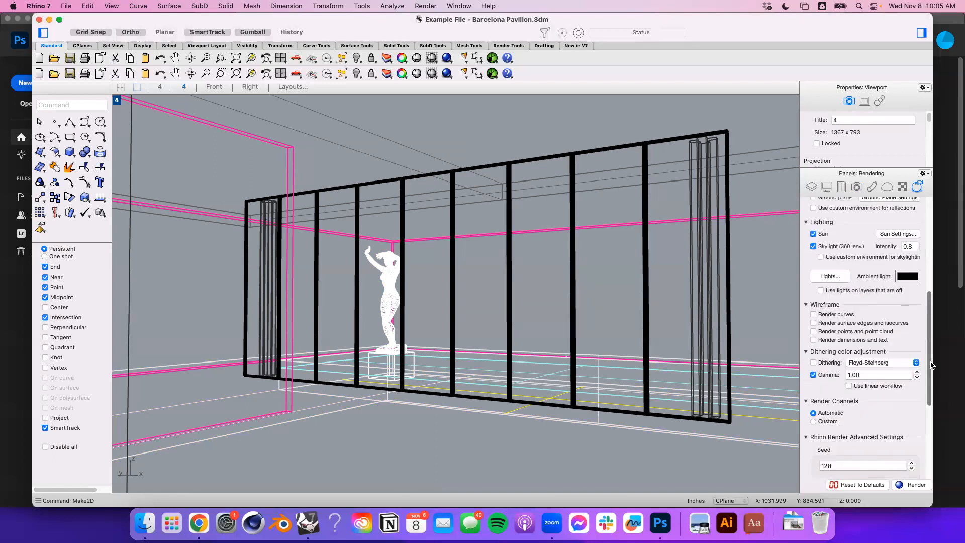
pyautogui.scroll(6, 919, 392)
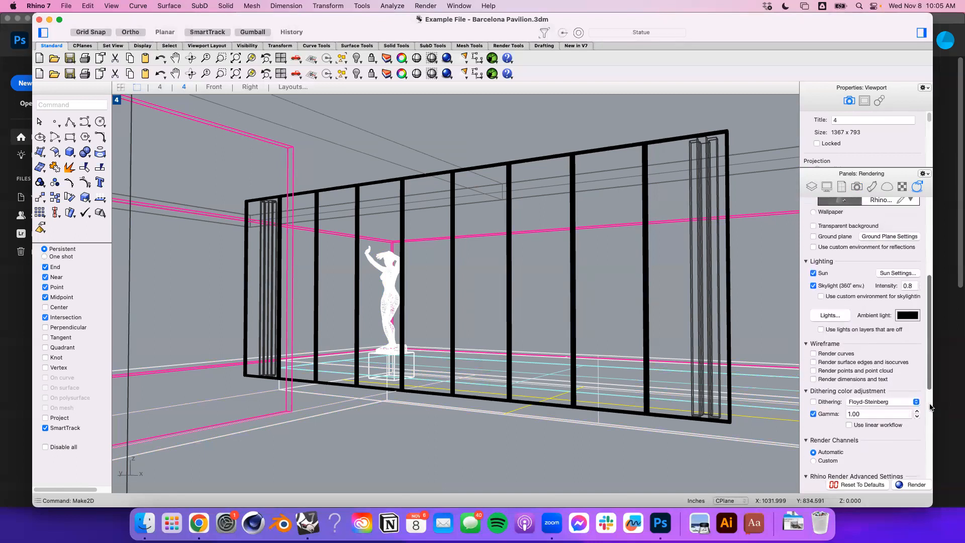
# Start a Low quality render of the current viewport, expand its post effects area, and stop the rendering.
pyautogui.click(894, 322)
pyautogui.click(854, 303)
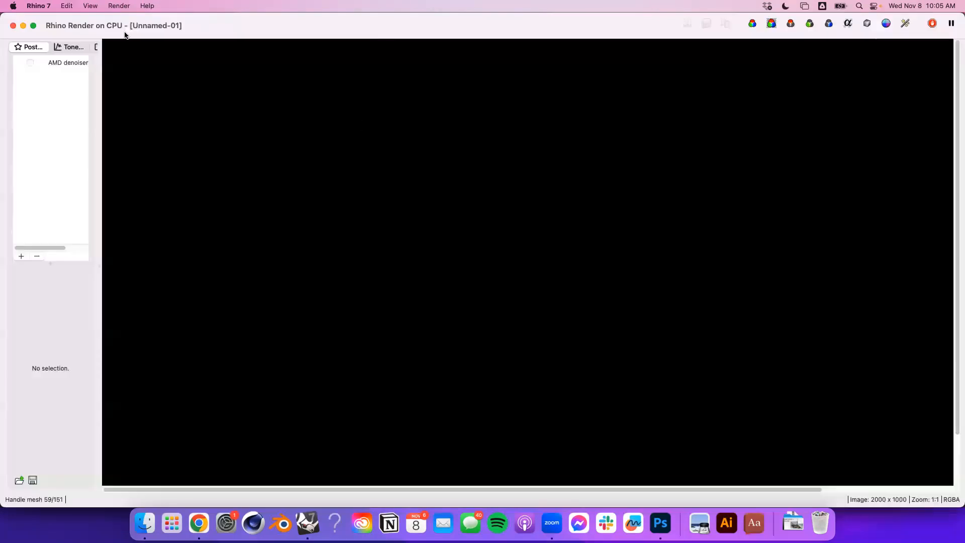
pyautogui.moveTo(101, 65); pyautogui.dragTo(239, 65)
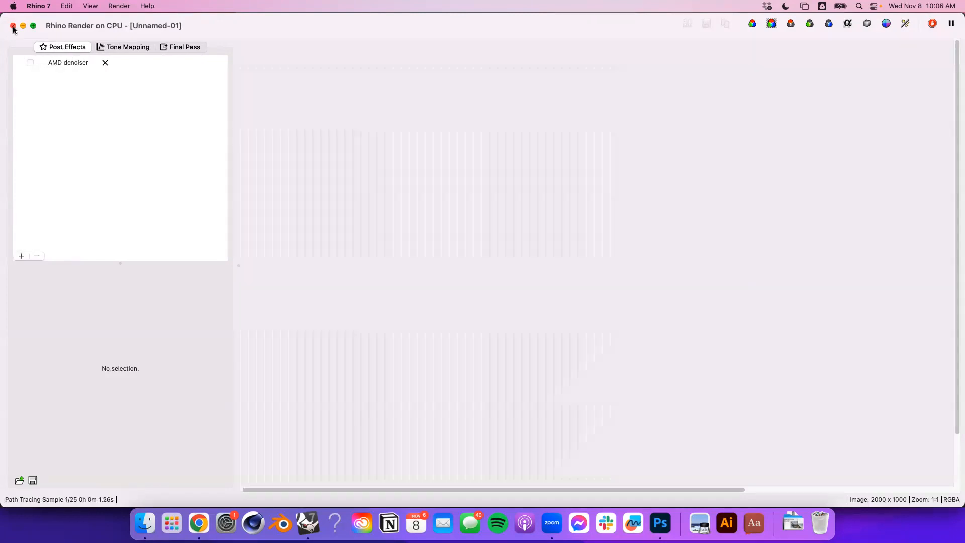
pyautogui.click(13, 26)
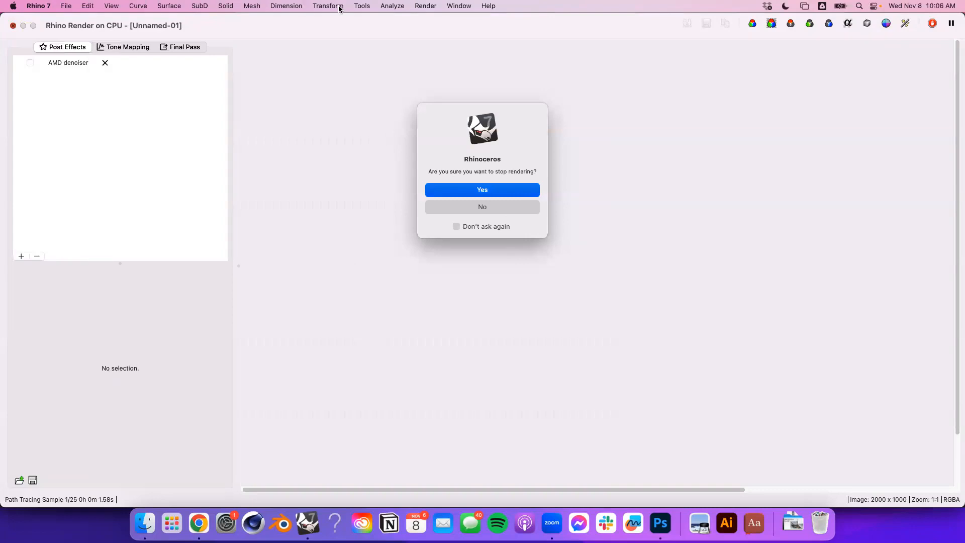
pyautogui.press('Return')
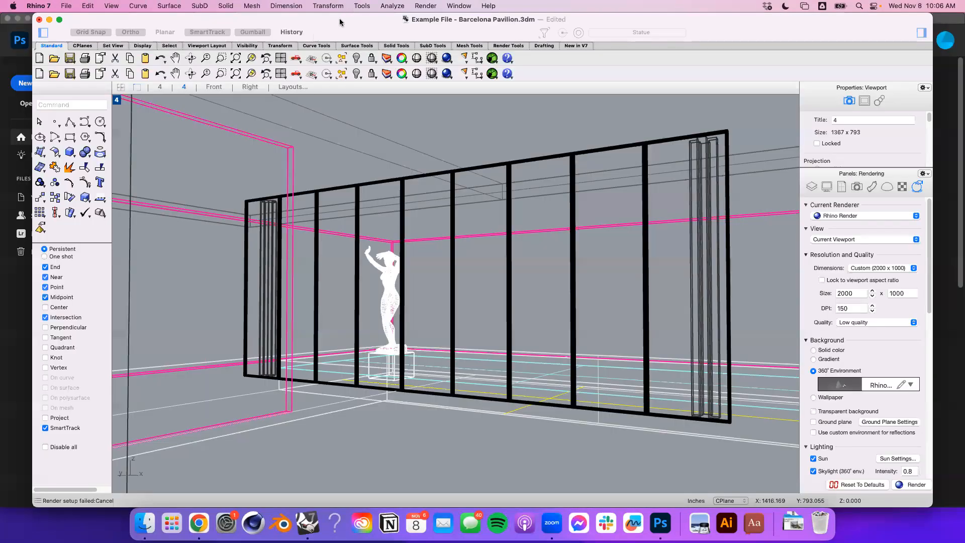
# Open the Package Manager and browse the list of online packages.
pyautogui.click(369, 7)
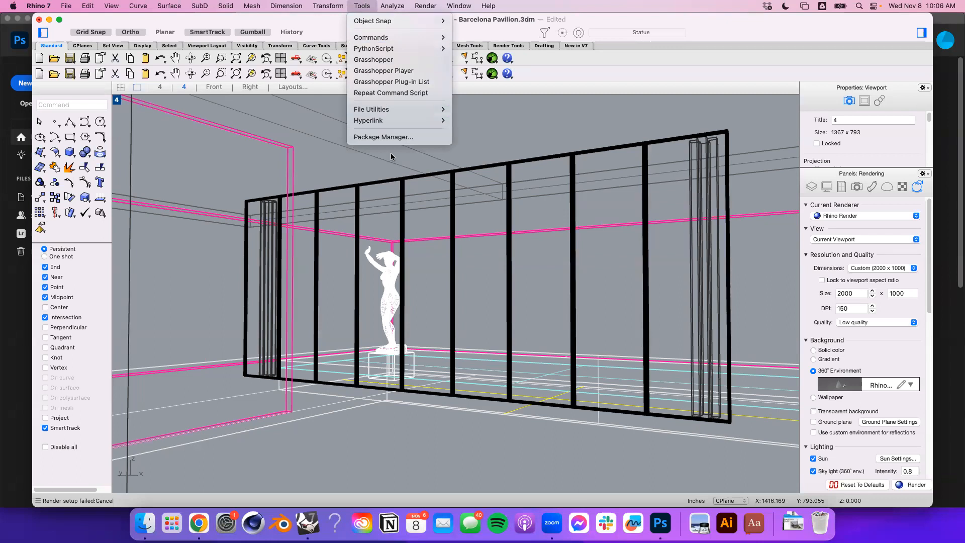
pyautogui.click(429, 138)
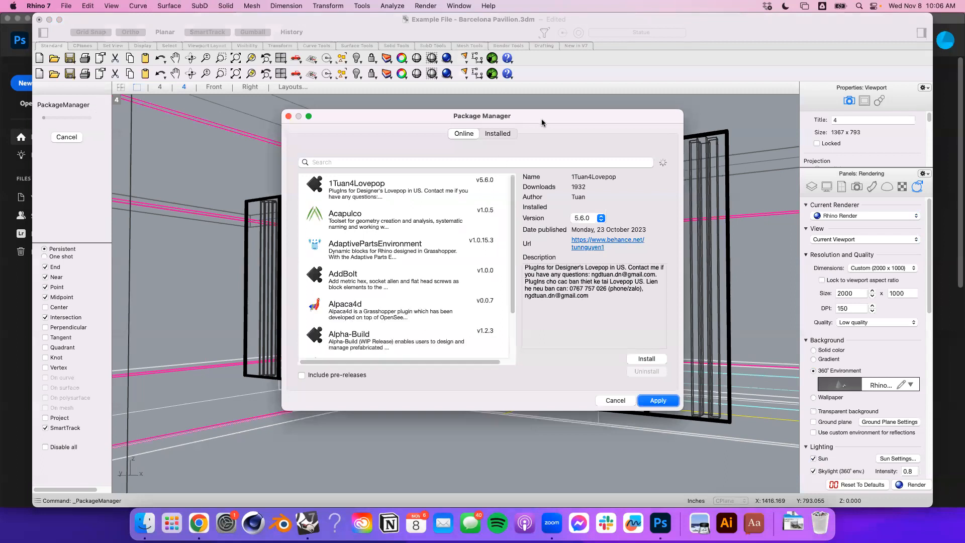
pyautogui.moveTo(541, 127); pyautogui.dragTo(538, 118)
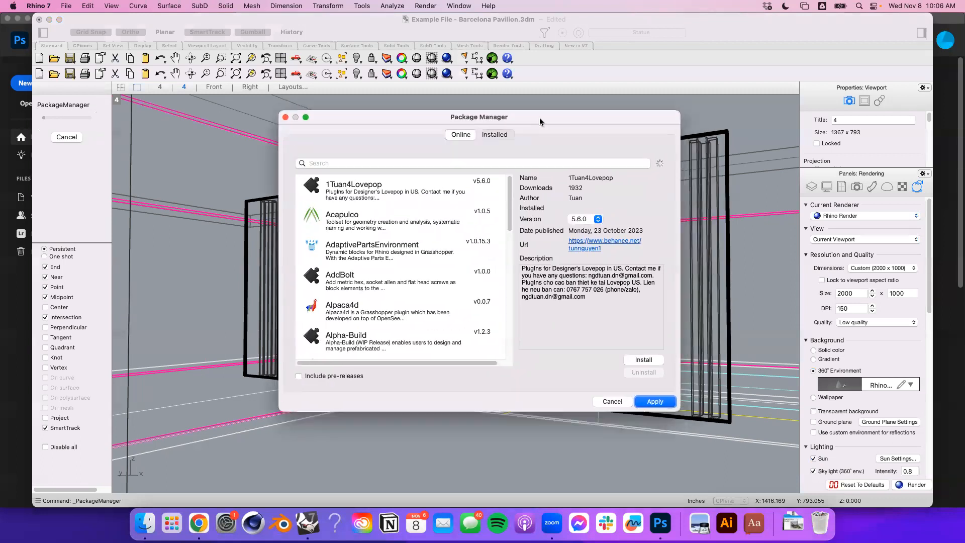
pyautogui.moveTo(508, 193); pyautogui.dragTo(504, 337)
pyautogui.moveTo(491, 374); pyautogui.dragTo(507, 187)
pyautogui.moveTo(509, 181); pyautogui.dragTo(528, 161)
# Search the online packages for "amd", select the AMDDenoiser package, and leave the Package Manager without applying anything.
pyautogui.click(388, 162)
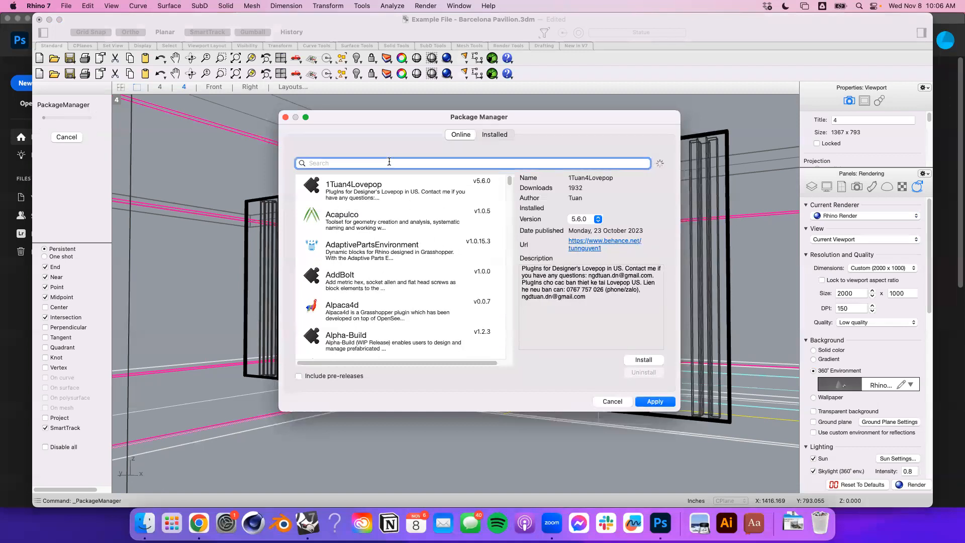
pyautogui.write('amd')
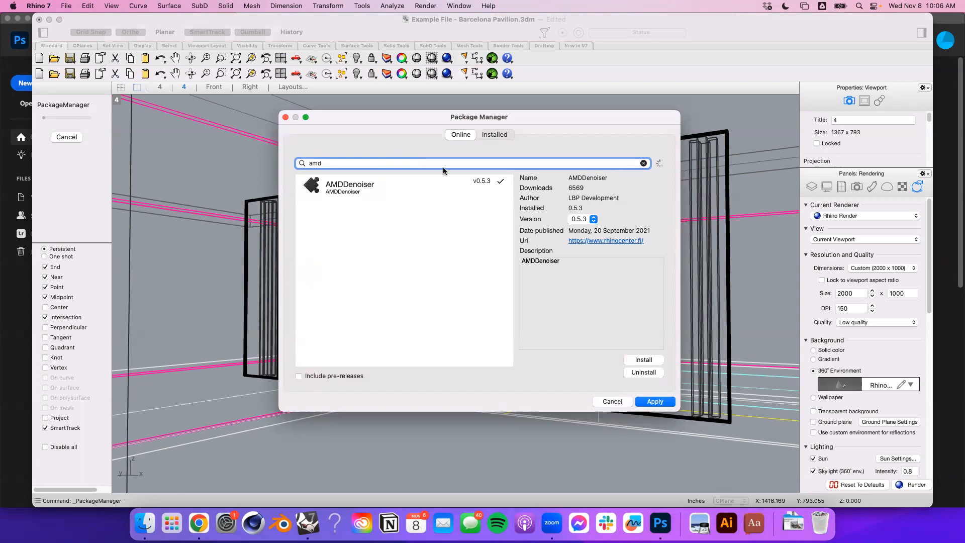
pyautogui.click(429, 190)
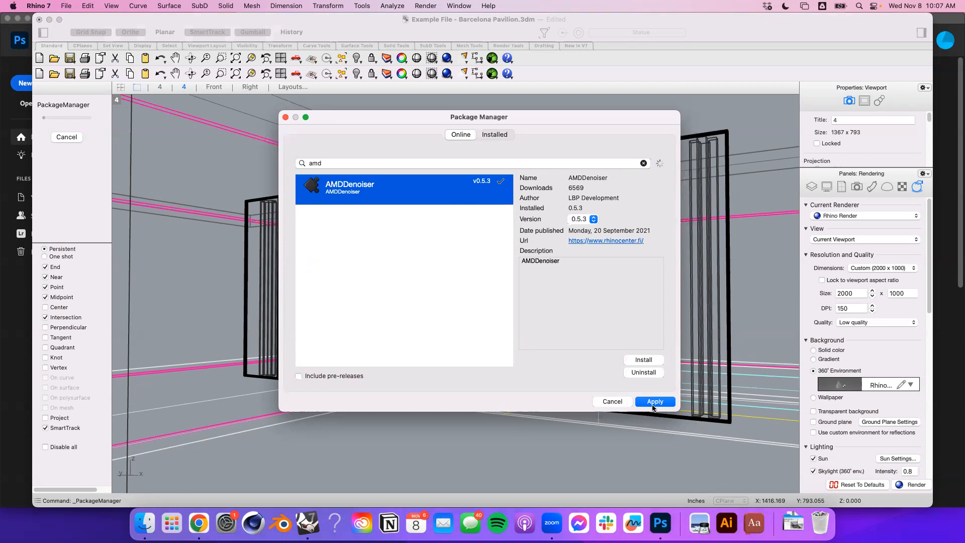
pyautogui.click(612, 401)
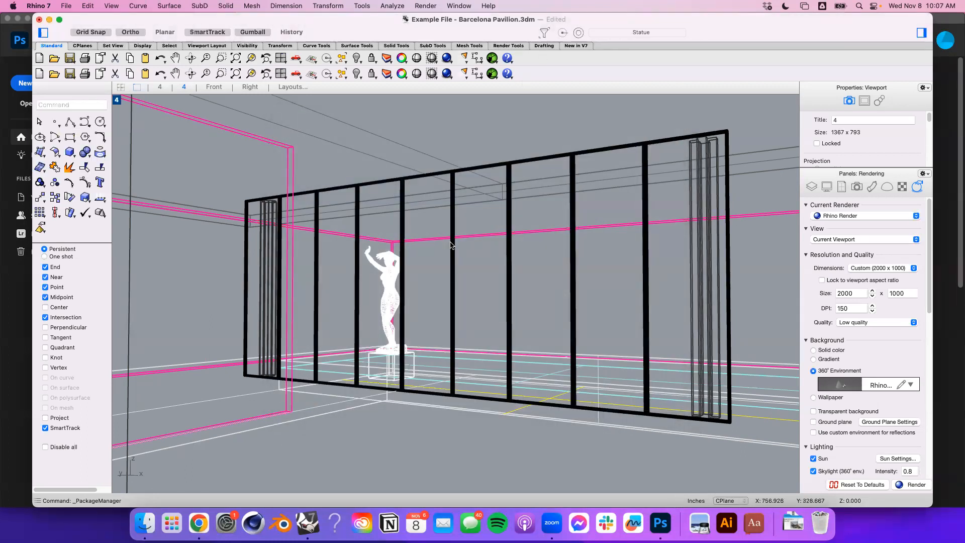
pyautogui.scroll(-10, 451, 216)
pyautogui.scroll(10, 451, 251)
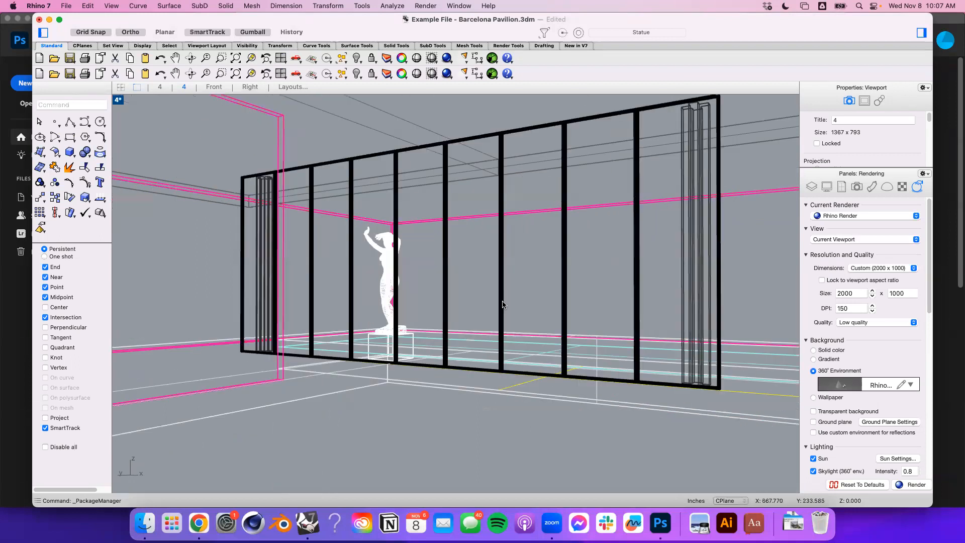
pyautogui.scroll(-5, 503, 304)
pyautogui.moveTo(504, 326); pyautogui.dragTo(525, 336)
pyautogui.moveTo(519, 383); pyautogui.dragTo(516, 310)
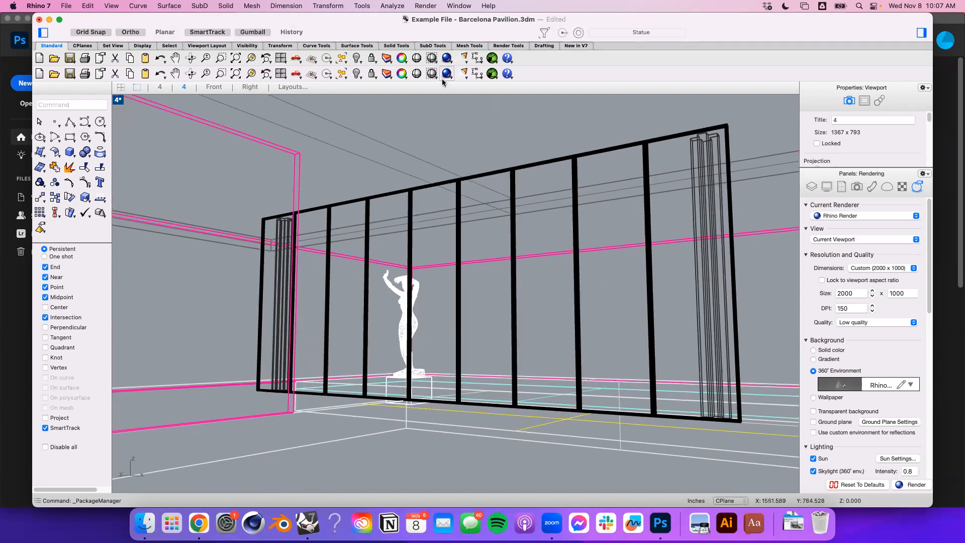
pyautogui.moveTo(548, 233)
pyautogui.mouseDown()
pyautogui.moveTo(569, 235)
pyautogui.moveTo(557, 232)
pyautogui.mouseUp()
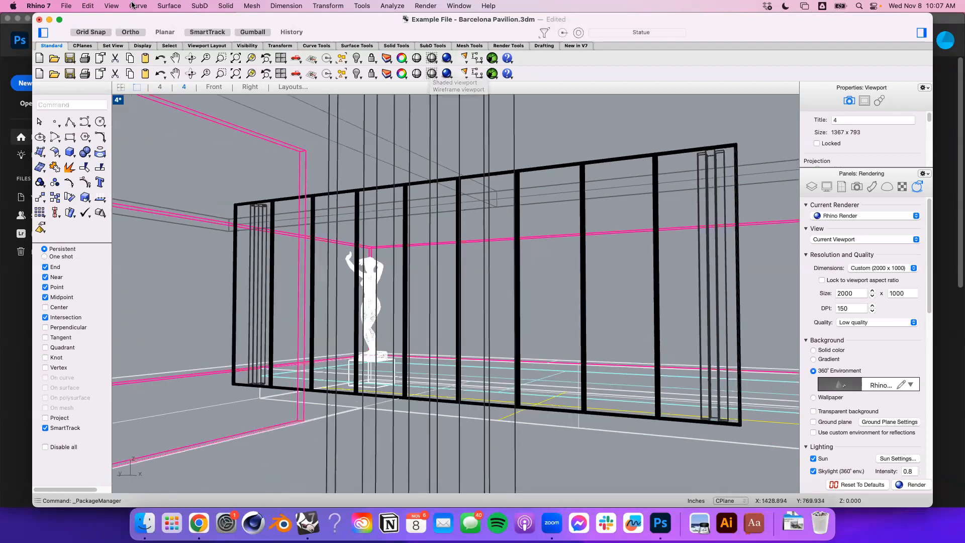
# Quit Rhino and revert the unsaved changes to the Barcelona Pavilion example file.
pyautogui.moveTo(142, 21); pyautogui.dragTo(146, 23)
pyautogui.click(45, 6)
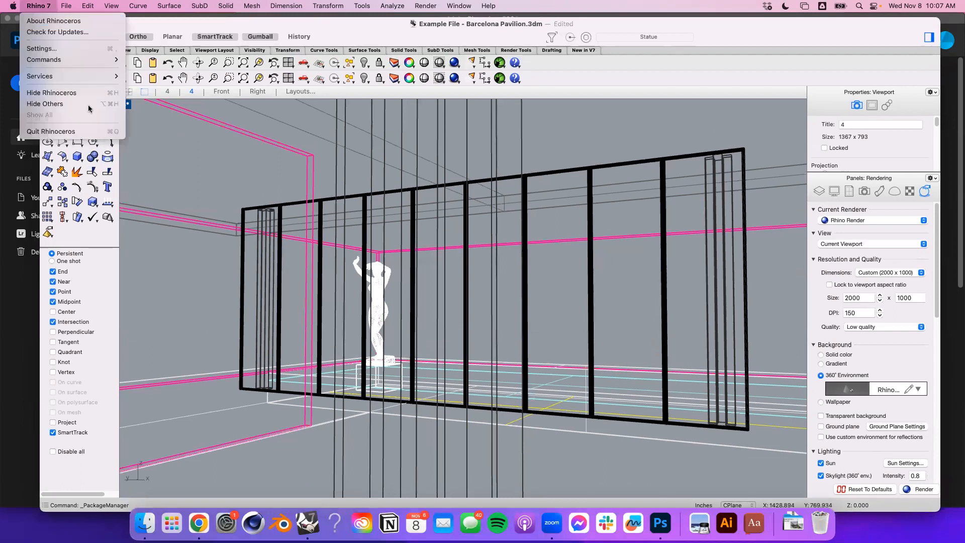
pyautogui.click(91, 132)
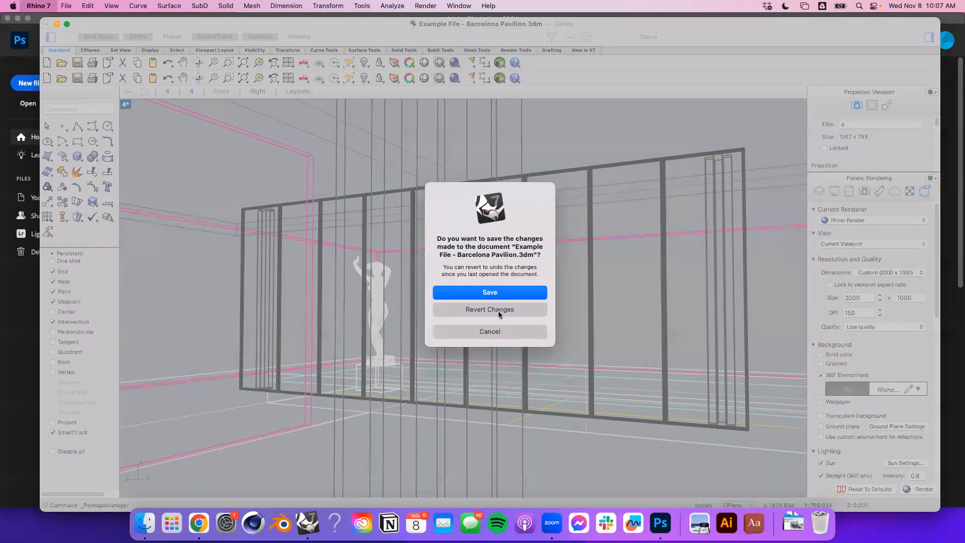
pyautogui.click(502, 305)
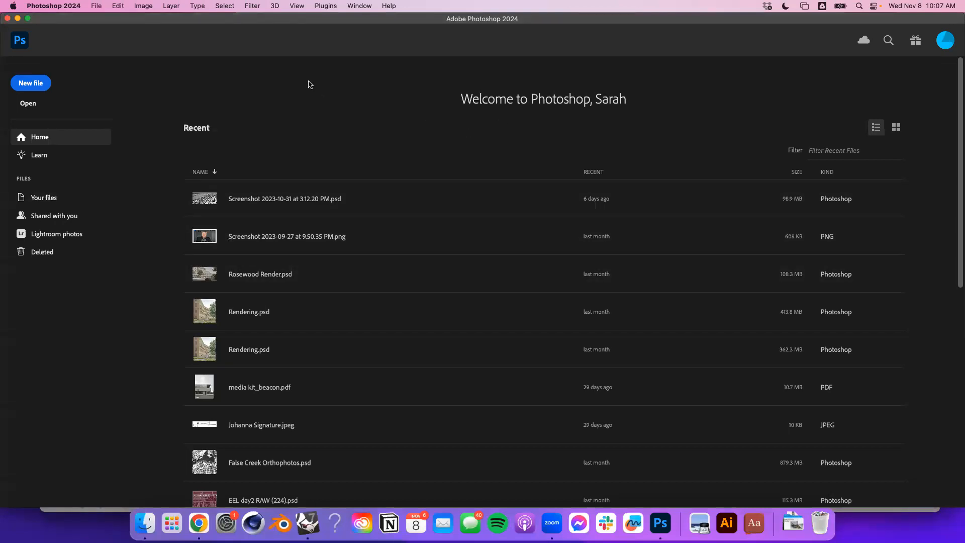
# Review the new document settings in Photoshop and close them without creating a document.
pyautogui.moveTo(324, 22)
pyautogui.mouseDown()
pyautogui.moveTo(320, 44)
pyautogui.moveTo(322, 12)
pyautogui.mouseUp()
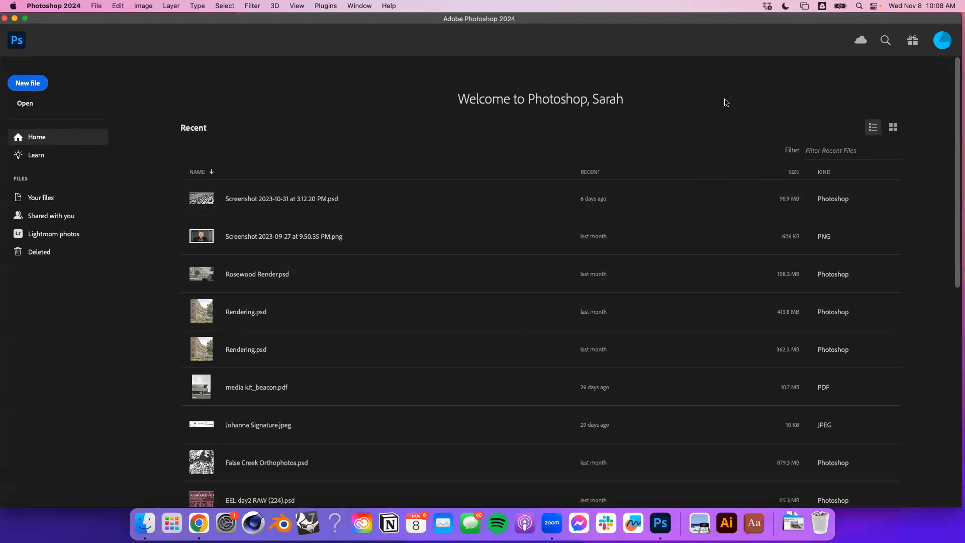
pyautogui.click(36, 79)
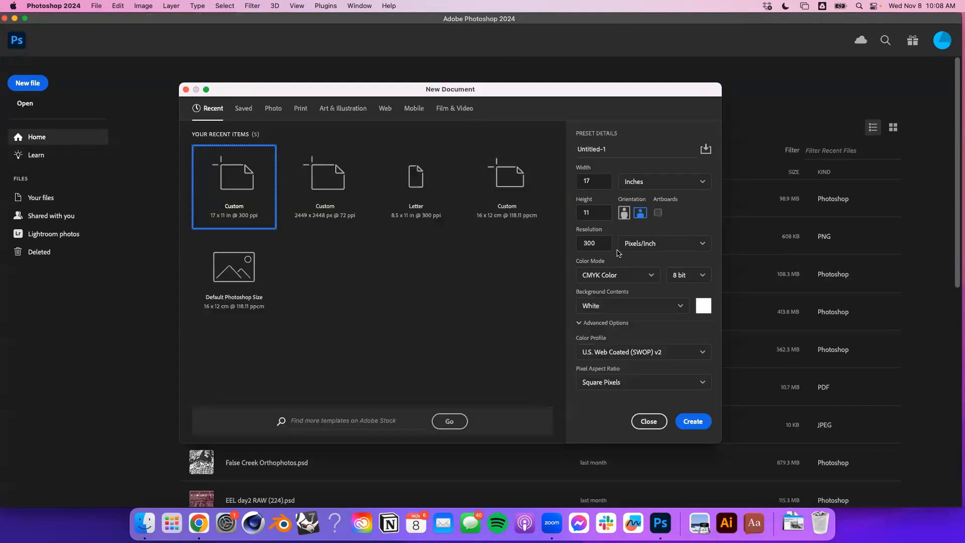
pyautogui.click(634, 420)
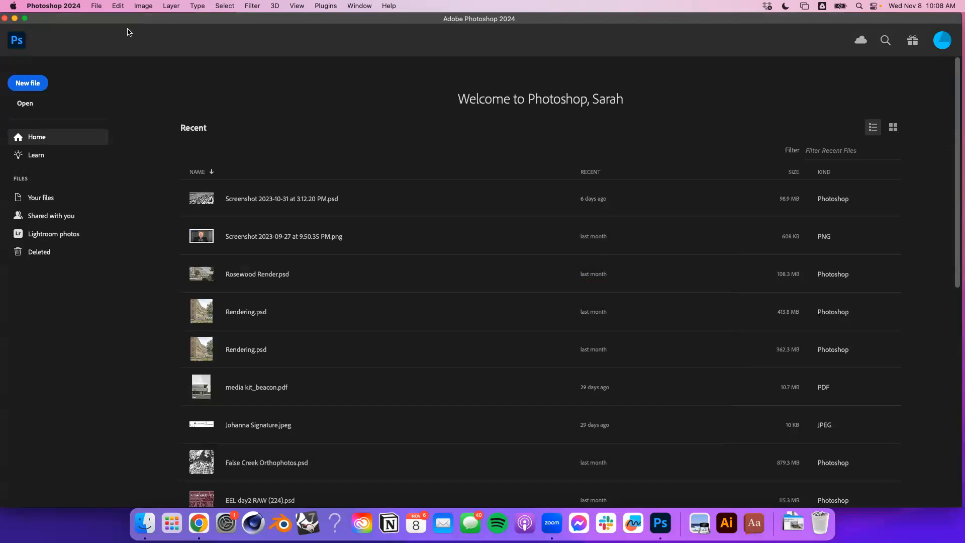
# Open the image "Example File – Barcelona Pavilion – Clay Render.jpg" from the Desktop folder in Photoshop.
pyautogui.click(145, 521)
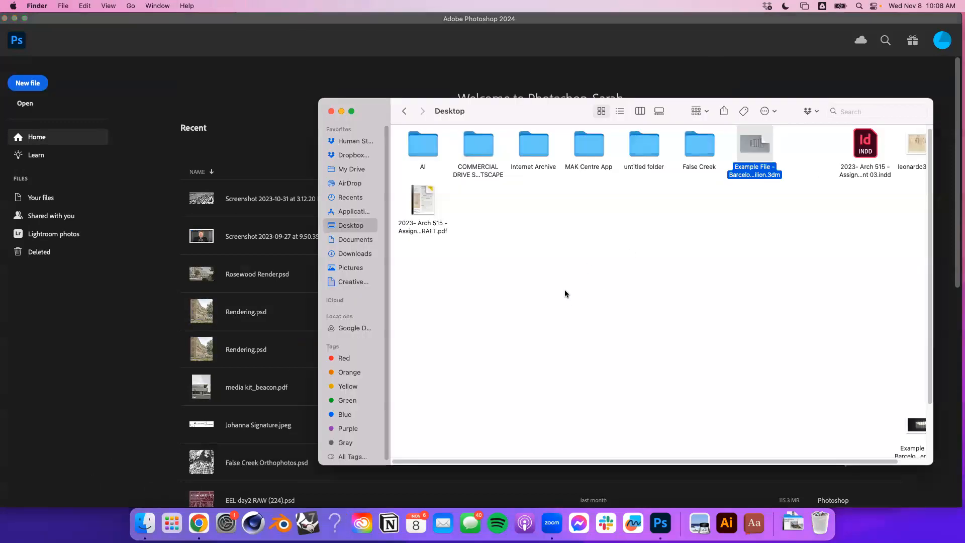
pyautogui.hscroll(2, 593, 235)
pyautogui.moveTo(911, 424); pyautogui.dragTo(166, 305)
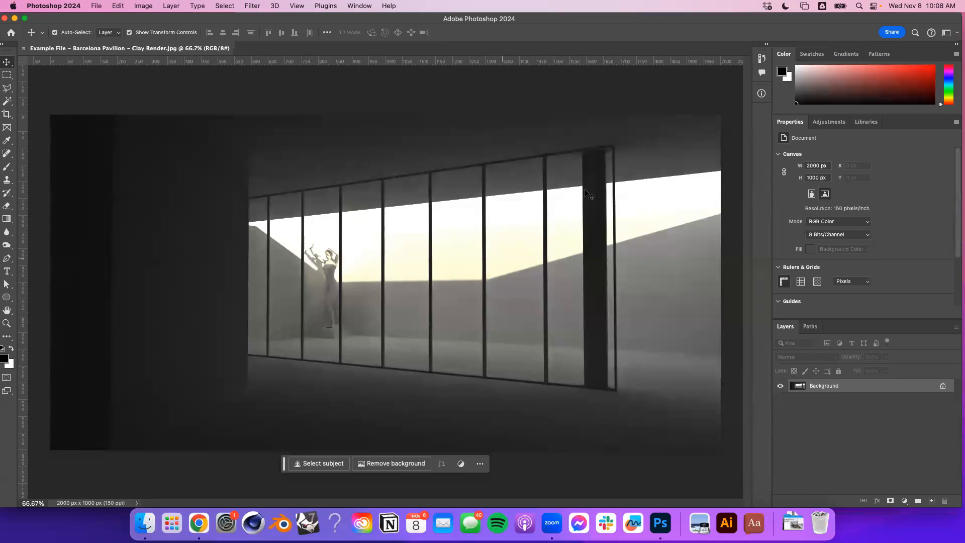
# Examine the clay render up close around the statue and glazing mullions, and as a whole image.
pyautogui.scroll(-3, 370, 298)
pyautogui.scroll(10, 308, 327)
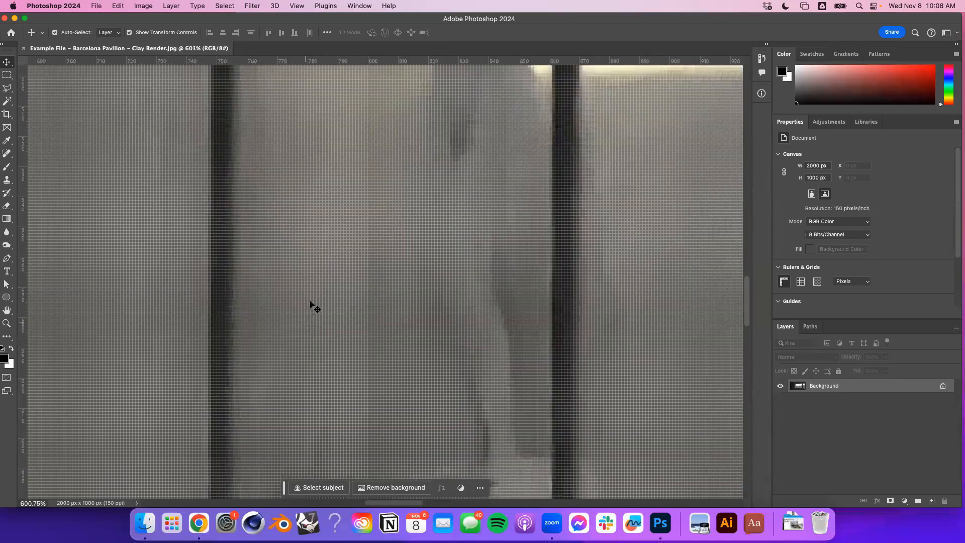
pyautogui.scroll(-10, 310, 302)
pyautogui.scroll(2, 210, 287)
pyautogui.scroll(-2, 177, 306)
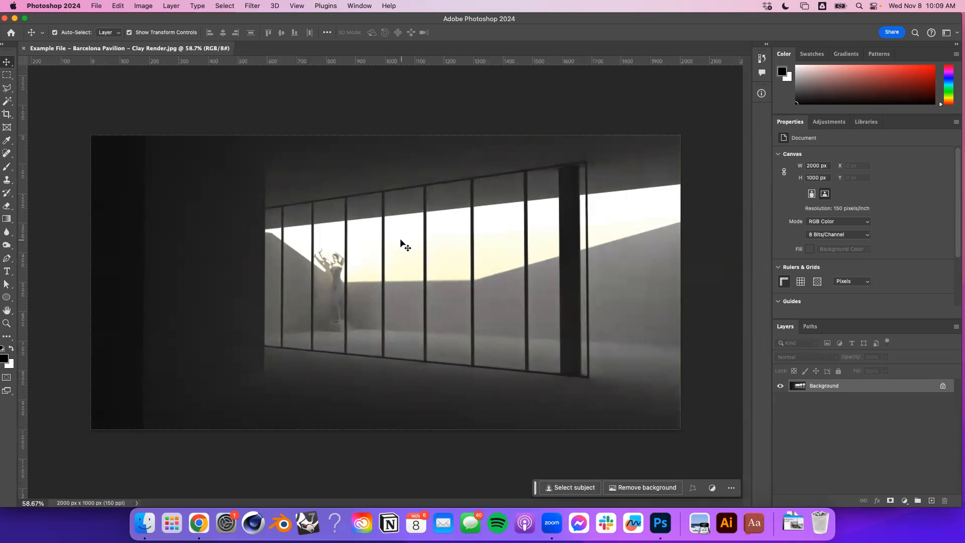
pyautogui.scroll(5, 402, 240)
pyautogui.scroll(-5, 402, 241)
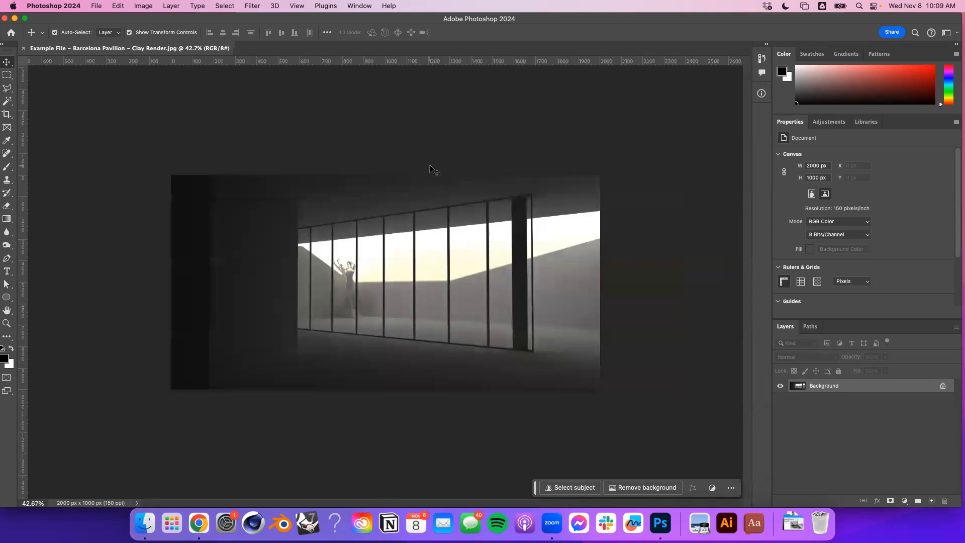
pyautogui.scroll(10, 237, 302)
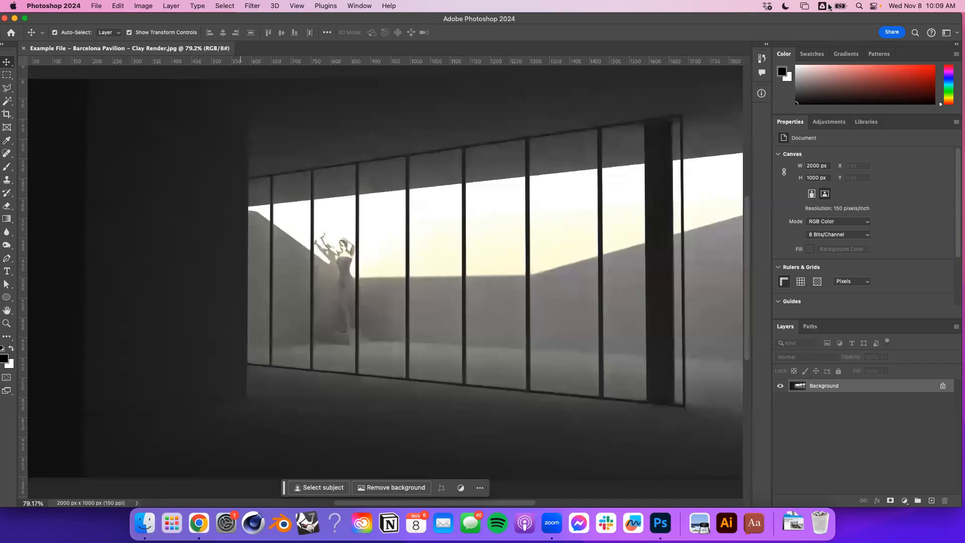
# Apply the Essentials (Default) workspace and enlarge the Layers panel by shrinking the Properties panel above it.
pyautogui.click(373, 7)
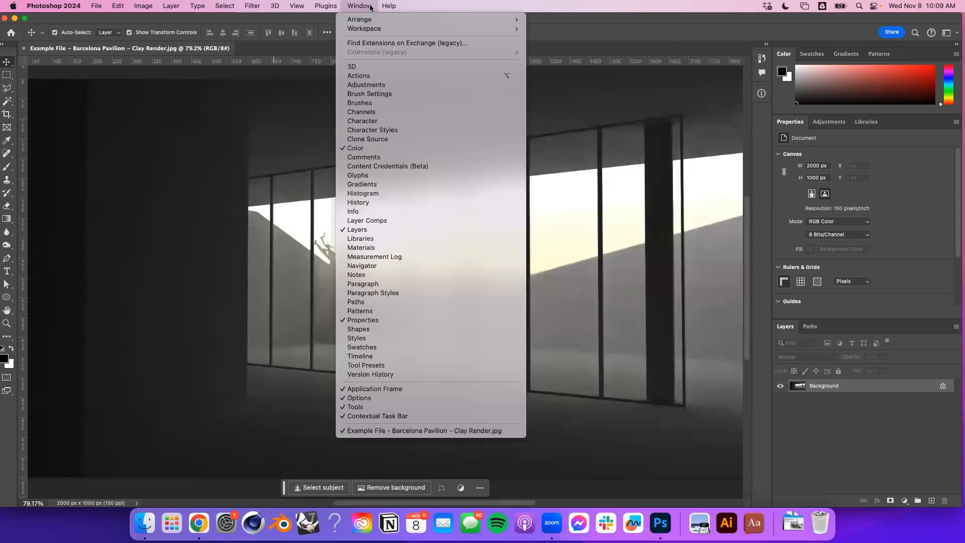
pyautogui.moveTo(366, 30)
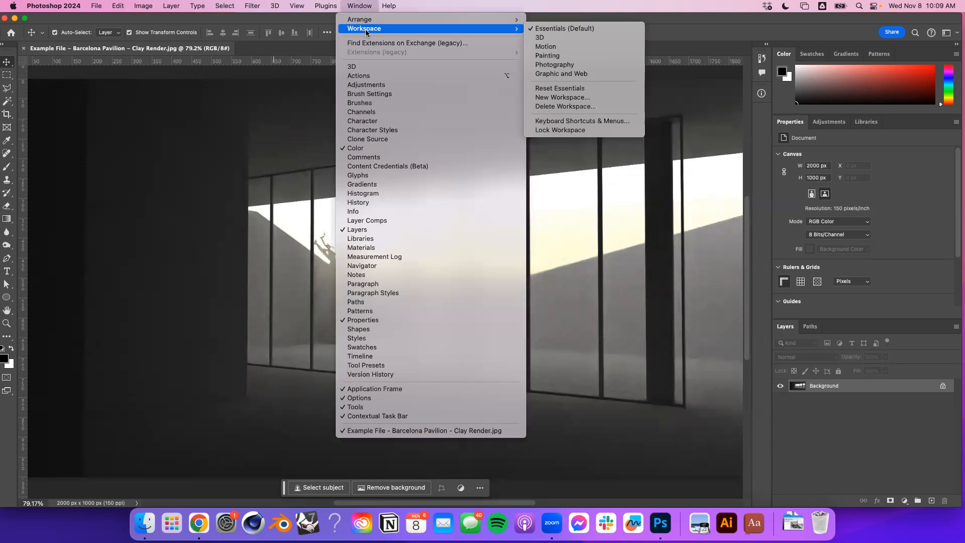
pyautogui.click(593, 29)
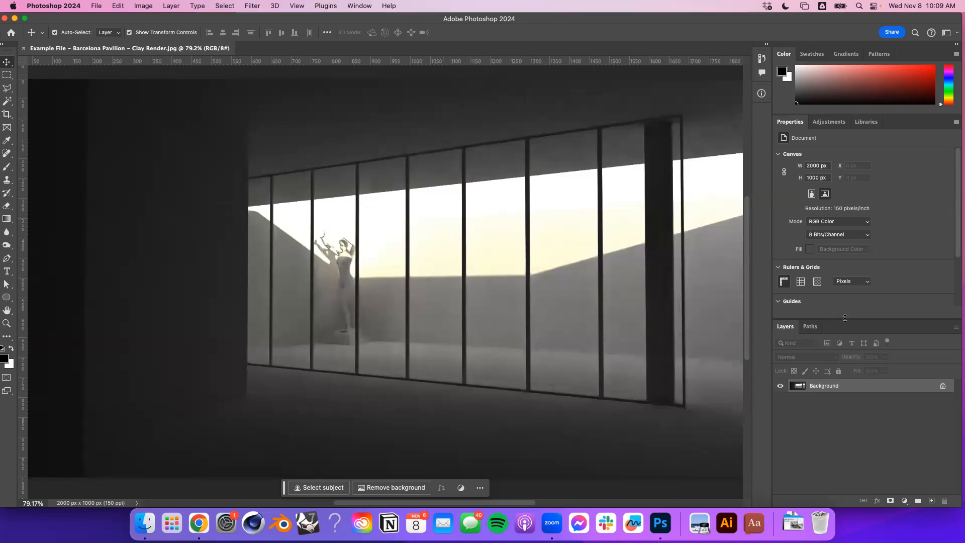
pyautogui.moveTo(845, 318); pyautogui.dragTo(849, 239)
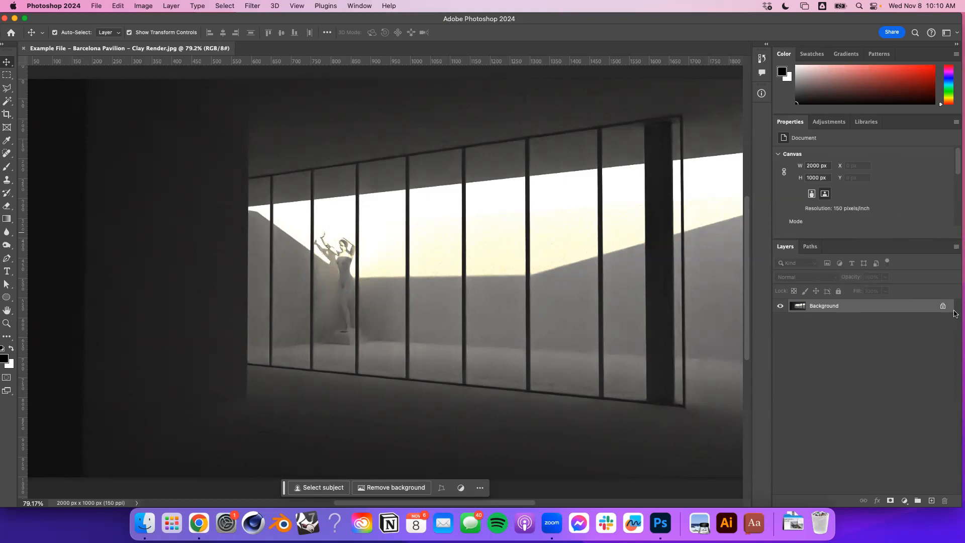
pyautogui.scroll(-5, 459, 269)
pyautogui.scroll(5, 452, 269)
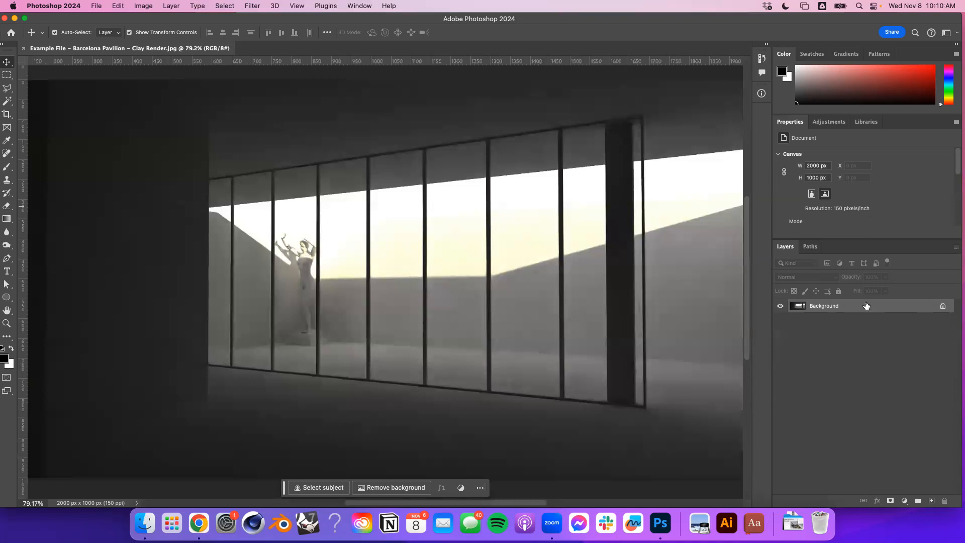
# Try painting black brush strokes across the statue on the Background layer and undo both strokes.
pyautogui.moveTo(872, 309)
pyautogui.mouseDown()
pyautogui.moveTo(883, 333)
pyautogui.moveTo(875, 307)
pyautogui.mouseUp()
pyautogui.click(7, 167)
pyautogui.moveTo(308, 253)
pyautogui.mouseDown()
pyautogui.moveTo(366, 261)
pyautogui.moveTo(322, 243)
pyautogui.moveTo(276, 271)
pyautogui.mouseUp()
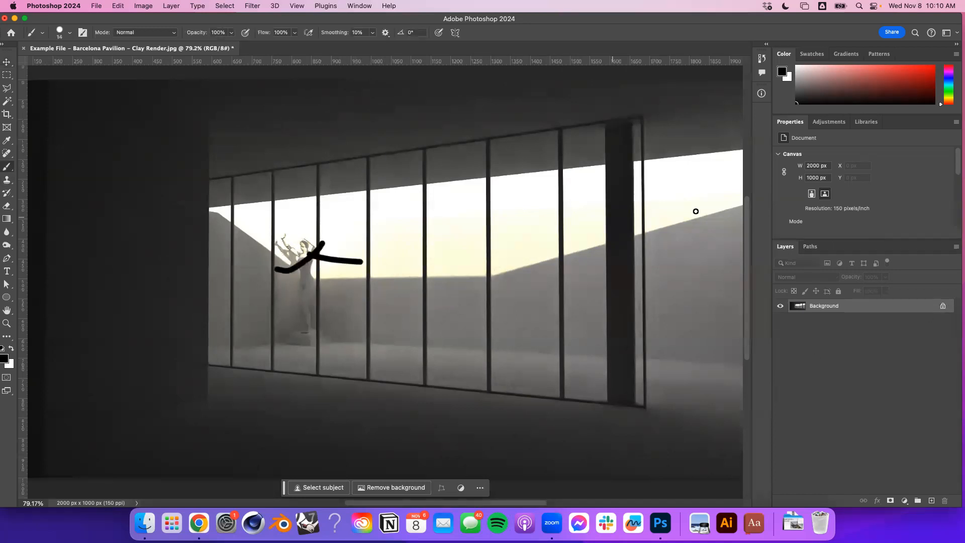
pyautogui.press('z')
pyautogui.press('super+z')
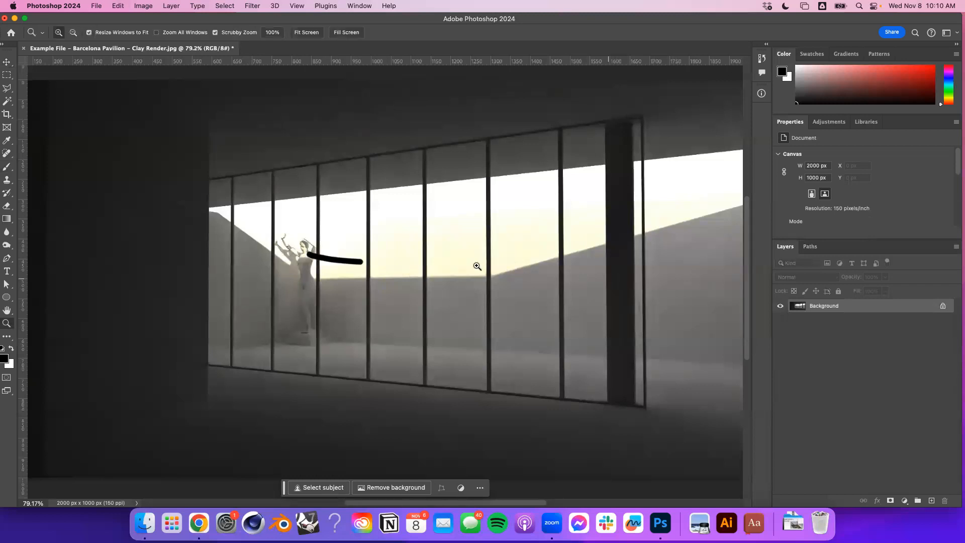
pyautogui.press('super+z')
# Try to move the clay render with the Move tool and convert its Background layer to a normal layer.
pyautogui.click(10, 62)
pyautogui.moveTo(426, 264); pyautogui.dragTo(636, 367)
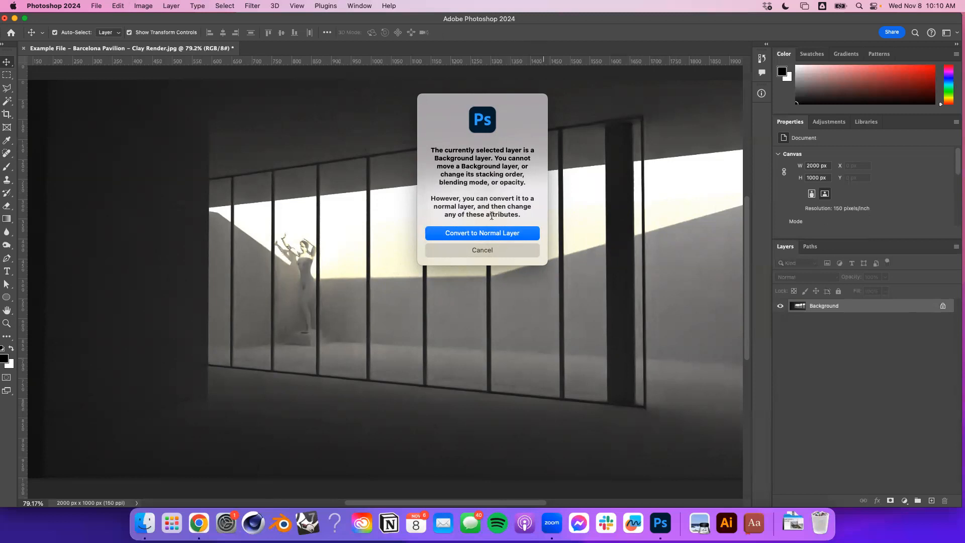
pyautogui.click(520, 234)
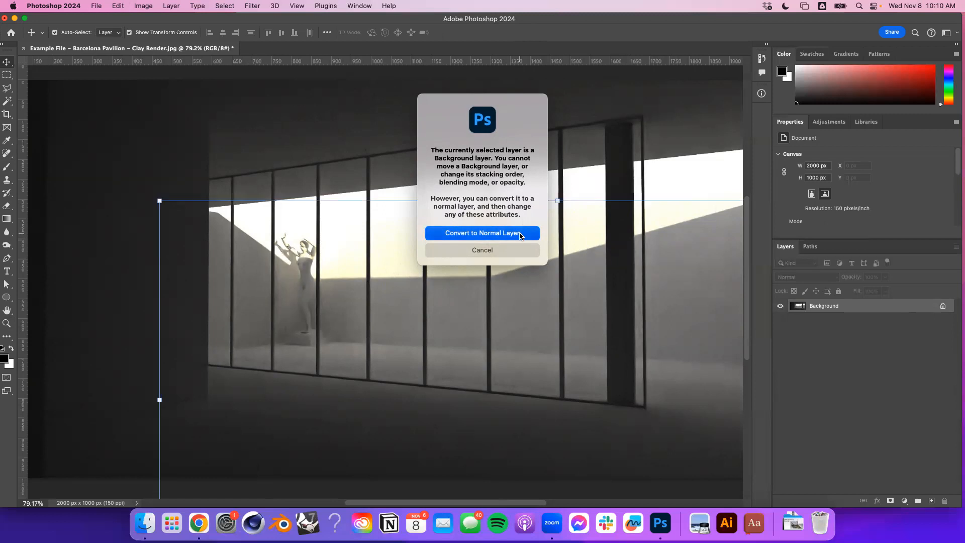
pyautogui.scroll(-5, 475, 285)
pyautogui.scroll(3, 482, 270)
pyautogui.moveTo(520, 311); pyautogui.dragTo(436, 264)
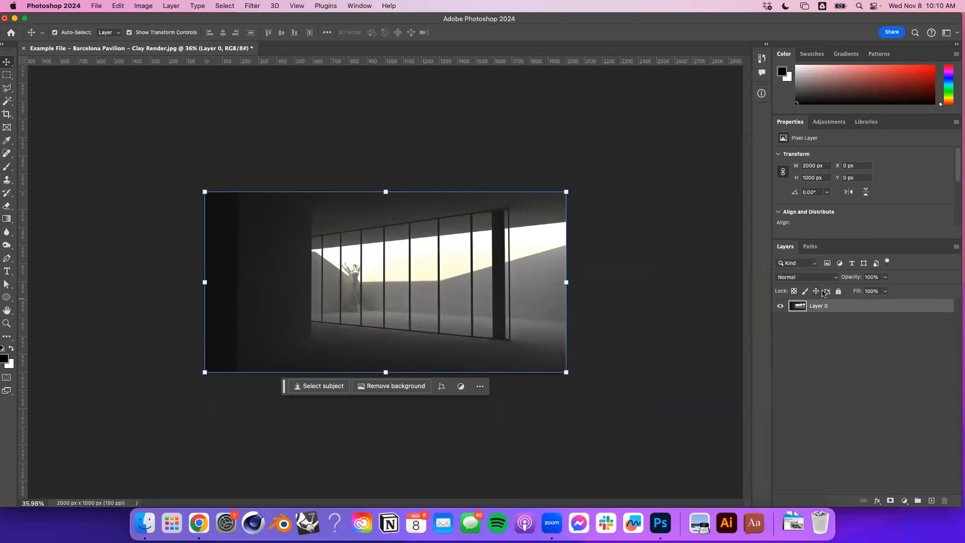
# Fully lock Layer 0 and test the lock by trying to move the image.
pyautogui.scroll(6, 339, 309)
pyautogui.scroll(-7, 340, 309)
pyautogui.scroll(5, 341, 307)
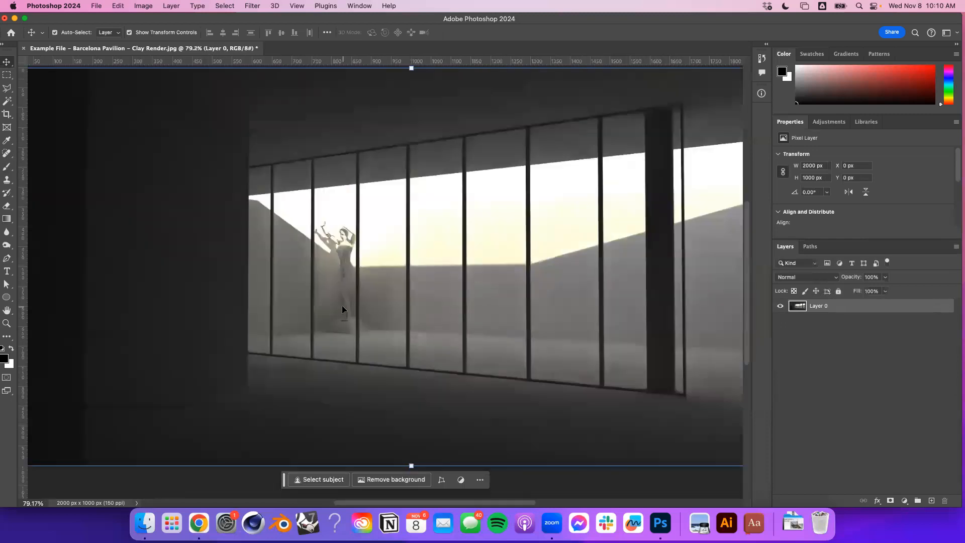
pyautogui.click(838, 292)
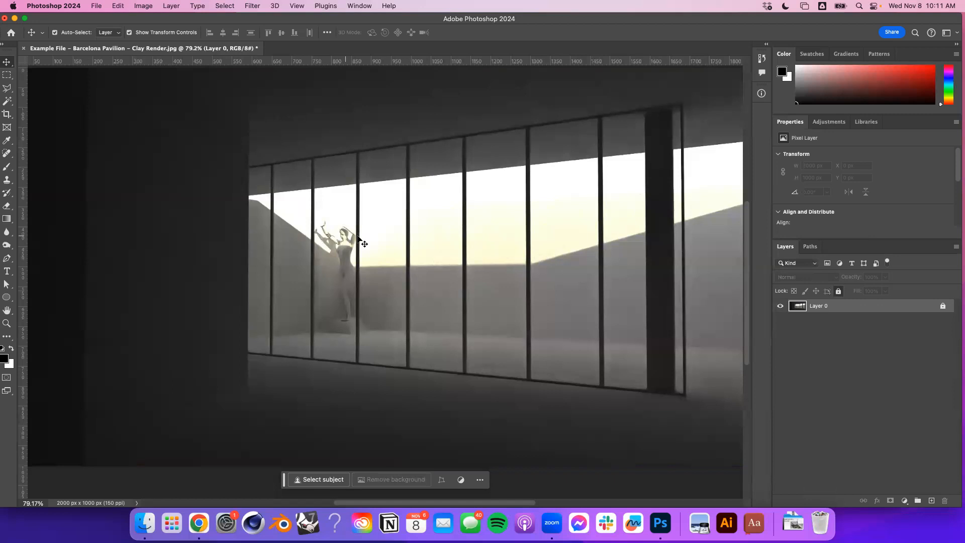
pyautogui.scroll(-4, 362, 245)
pyautogui.moveTo(391, 242); pyautogui.dragTo(482, 333)
pyautogui.moveTo(400, 220); pyautogui.dragTo(503, 194)
pyautogui.moveTo(319, 401)
pyautogui.mouseDown()
pyautogui.moveTo(211, 279)
pyautogui.moveTo(216, 272)
pyautogui.mouseUp()
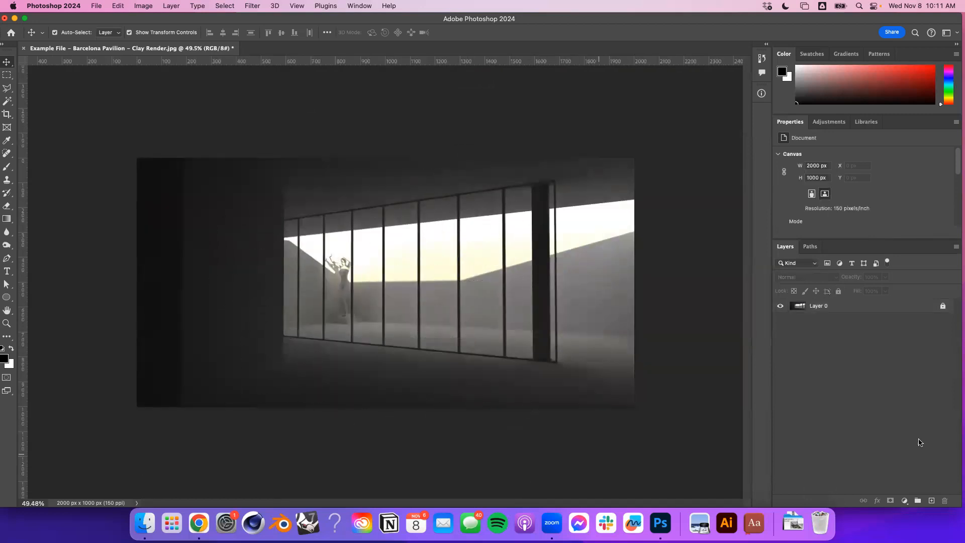
# Examine the clay render's statue, mullions and sky at different magnifications and as a whole image.
pyautogui.click(893, 307)
pyautogui.scroll(5, 351, 291)
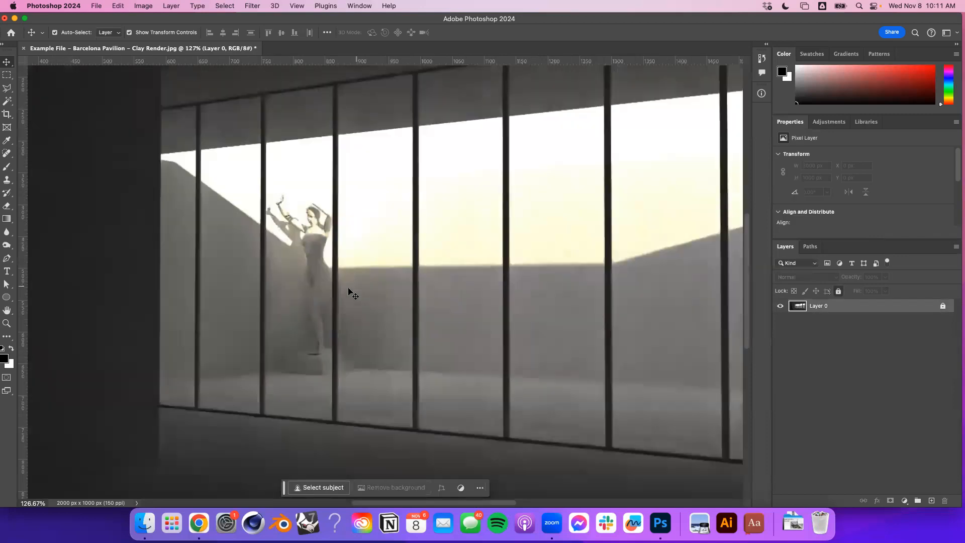
pyautogui.scroll(-3, 351, 290)
pyautogui.scroll(2, 271, 285)
pyautogui.scroll(-5, 370, 258)
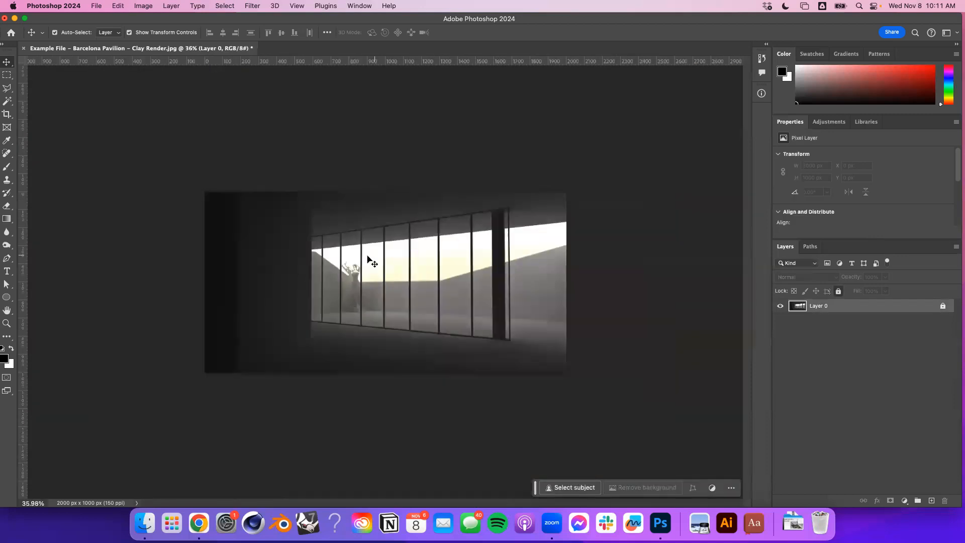
pyautogui.scroll(10, 373, 259)
pyautogui.scroll(-3, 299, 284)
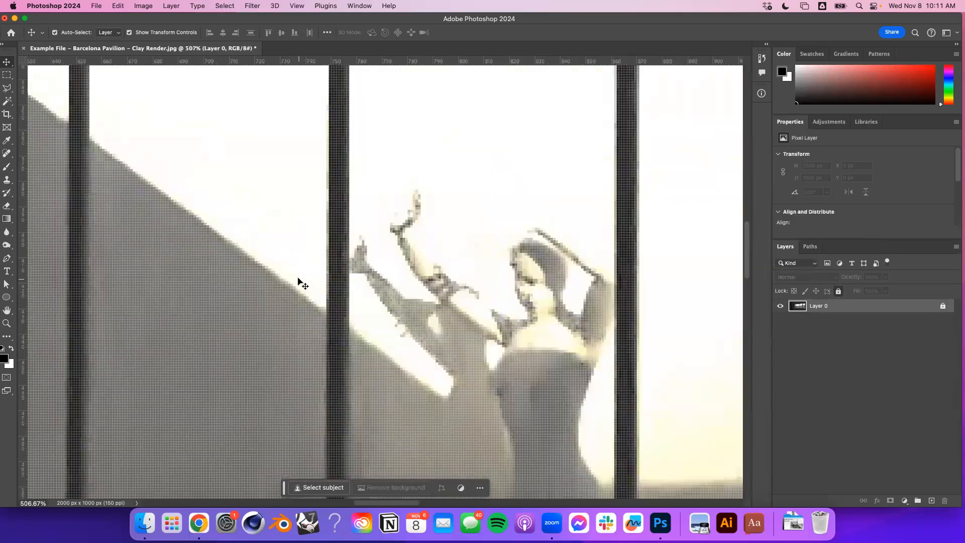
pyautogui.scroll(2, 372, 286)
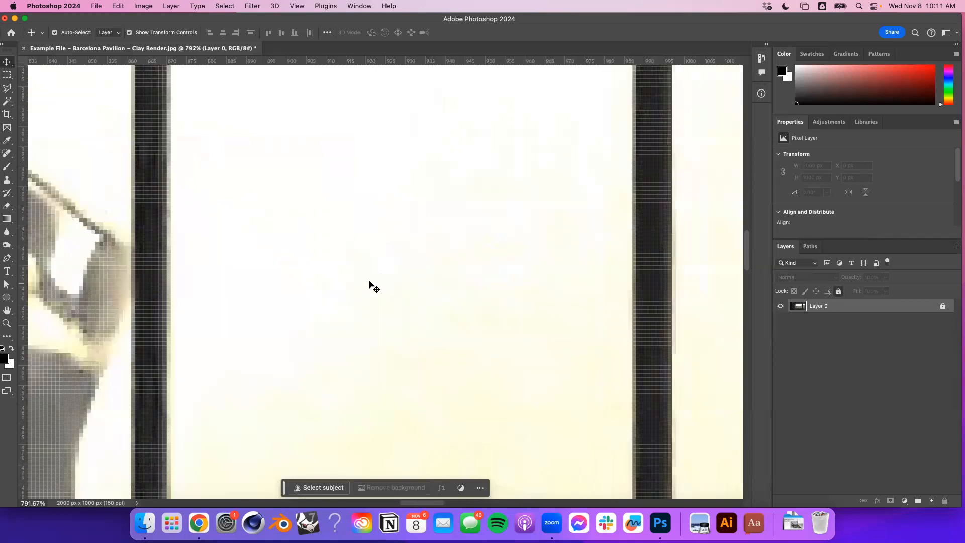
pyautogui.scroll(-8, 373, 286)
pyautogui.scroll(4, 372, 287)
pyautogui.scroll(2, 372, 287)
pyautogui.scroll(-6, 371, 286)
pyautogui.scroll(2, 371, 286)
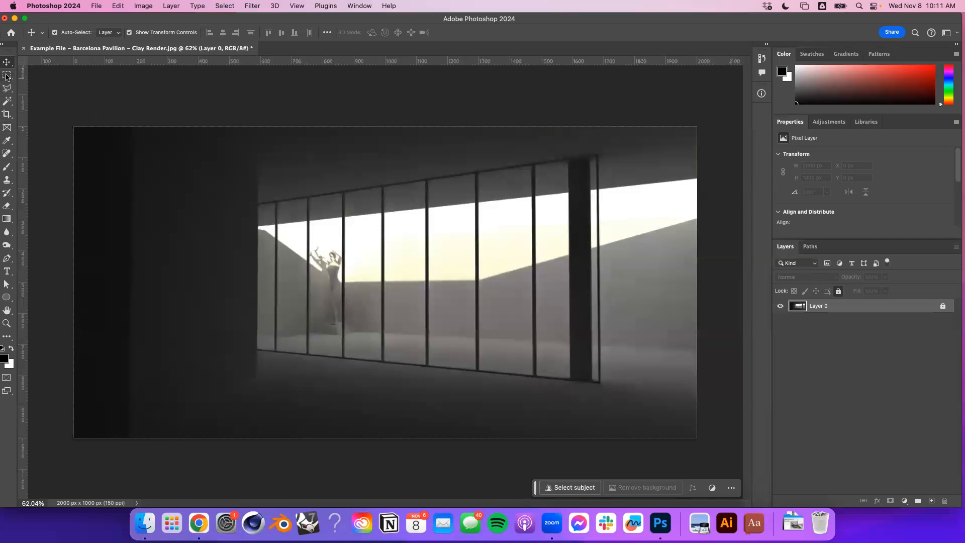
# Make several rectangular marquee selections over the render, ending with one across the upper part of the glazing and the statue.
pyautogui.click(7, 76)
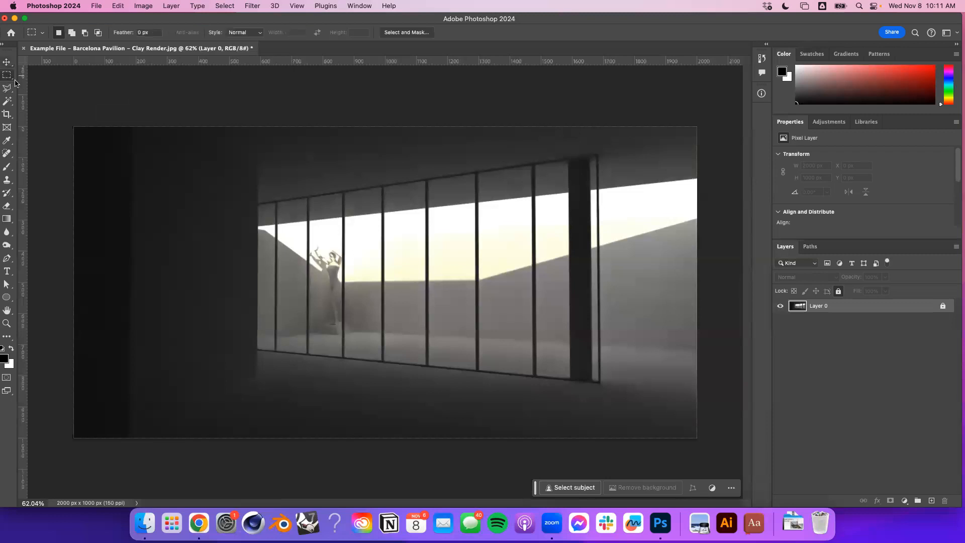
pyautogui.moveTo(343, 217); pyautogui.dragTo(391, 328)
pyautogui.moveTo(586, 246); pyautogui.dragTo(405, 352)
pyautogui.moveTo(178, 373); pyautogui.dragTo(409, 258)
pyautogui.moveTo(590, 209)
pyautogui.mouseDown()
pyautogui.moveTo(377, 348)
pyautogui.moveTo(307, 377)
pyautogui.moveTo(227, 376)
pyautogui.mouseUp()
pyautogui.moveTo(490, 169)
pyautogui.mouseDown()
pyautogui.moveTo(396, 201)
pyautogui.moveTo(285, 289)
pyautogui.mouseUp()
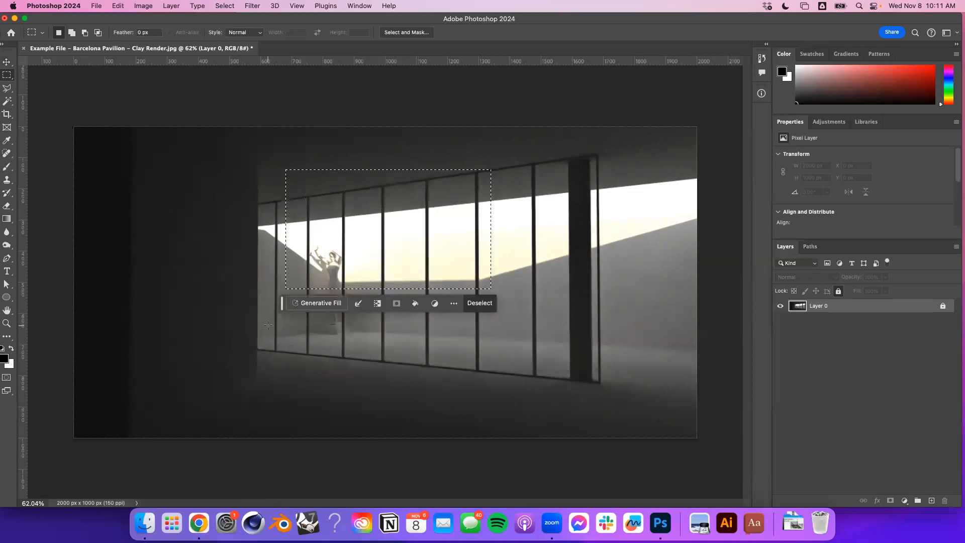
# Replace the selection using the Elliptical Marquee tool, ending with a nearly circular selection over the middle of the glazing.
pyautogui.rightClick(8, 75)
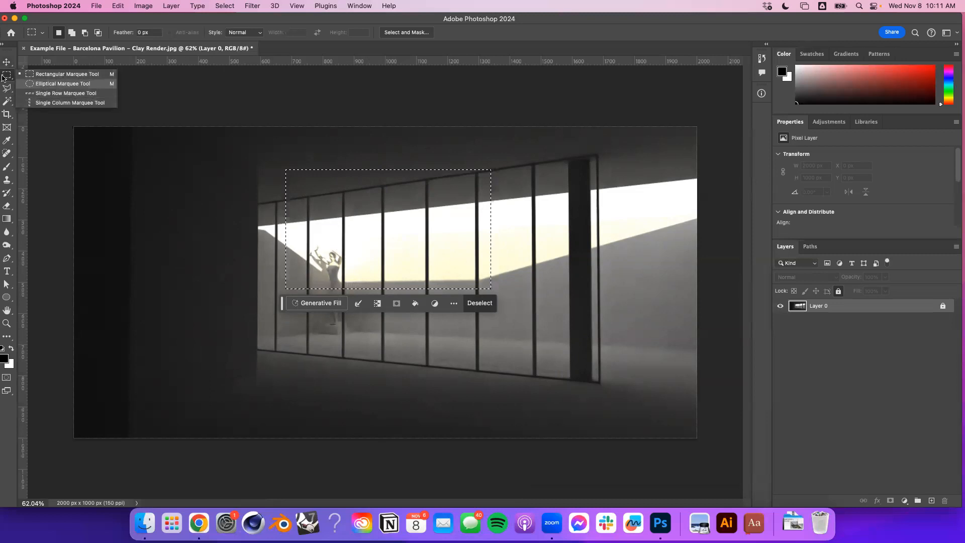
pyautogui.click(69, 86)
pyautogui.moveTo(168, 222); pyautogui.dragTo(289, 346)
pyautogui.moveTo(538, 364); pyautogui.dragTo(387, 201)
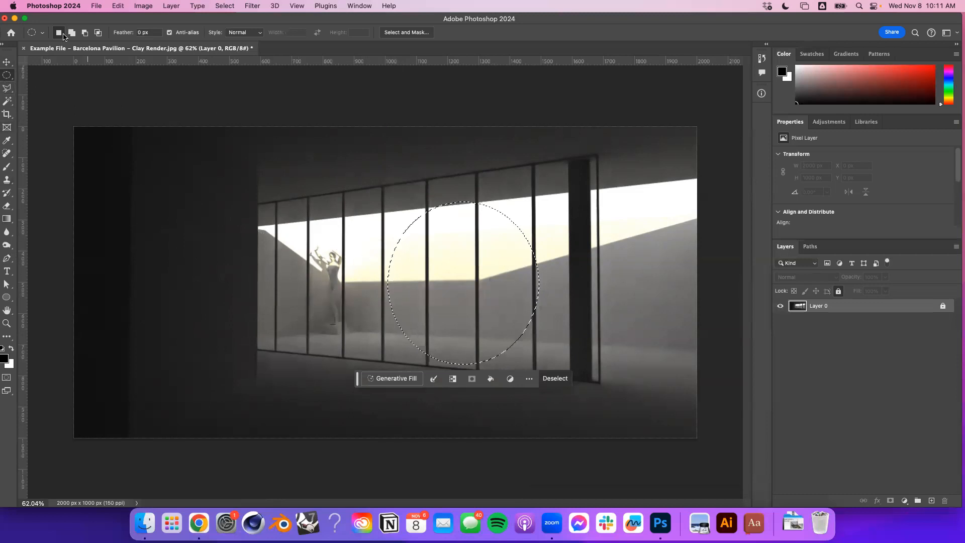
# Draw a closed, irregular Polygonal Lasso selection over the dark wall and the middle of the glazing.
pyautogui.click(8, 88)
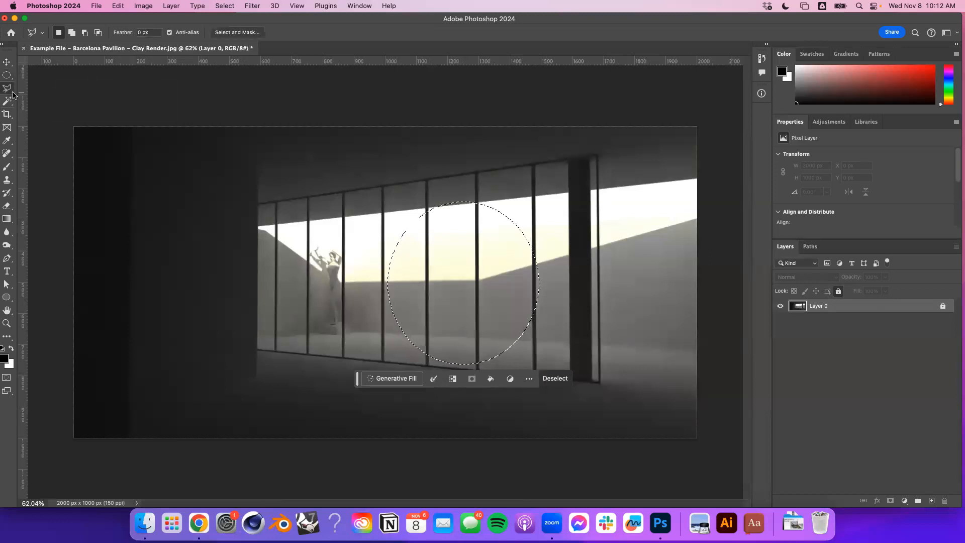
pyautogui.click(141, 329)
pyautogui.click(194, 197)
pyautogui.click(288, 273)
pyautogui.click(205, 367)
pyautogui.click(323, 373)
pyautogui.click(343, 270)
pyautogui.click(412, 187)
pyautogui.click(512, 309)
pyautogui.click(448, 419)
pyautogui.click(287, 426)
pyautogui.click(198, 401)
pyautogui.click(118, 400)
pyautogui.click(81, 372)
pyautogui.click(103, 157)
pyautogui.click(172, 141)
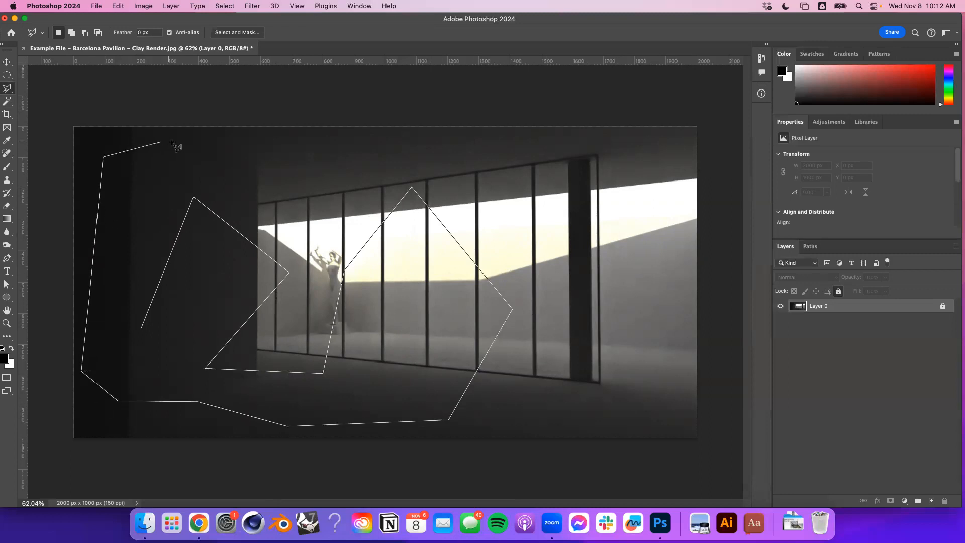
pyautogui.click(112, 220)
pyautogui.click(154, 226)
pyautogui.click(189, 150)
pyautogui.click(279, 167)
pyautogui.click(209, 191)
pyautogui.click(192, 192)
pyautogui.click(147, 262)
pyautogui.click(107, 304)
pyautogui.click(106, 344)
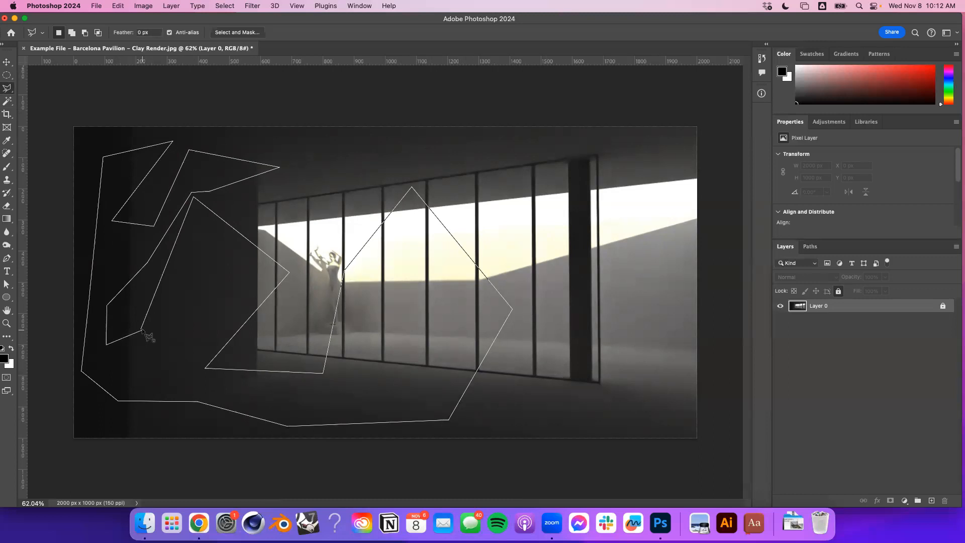
pyautogui.click(143, 330)
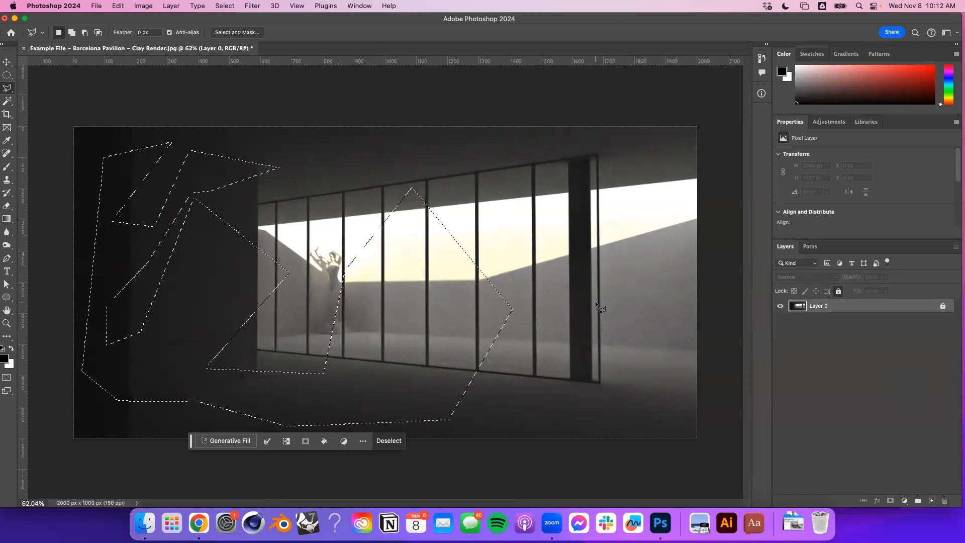
# Deselect the irregular polygonal selection with the Move tool active and undo the deselection.
pyautogui.press('v')
pyautogui.click(442, 267)
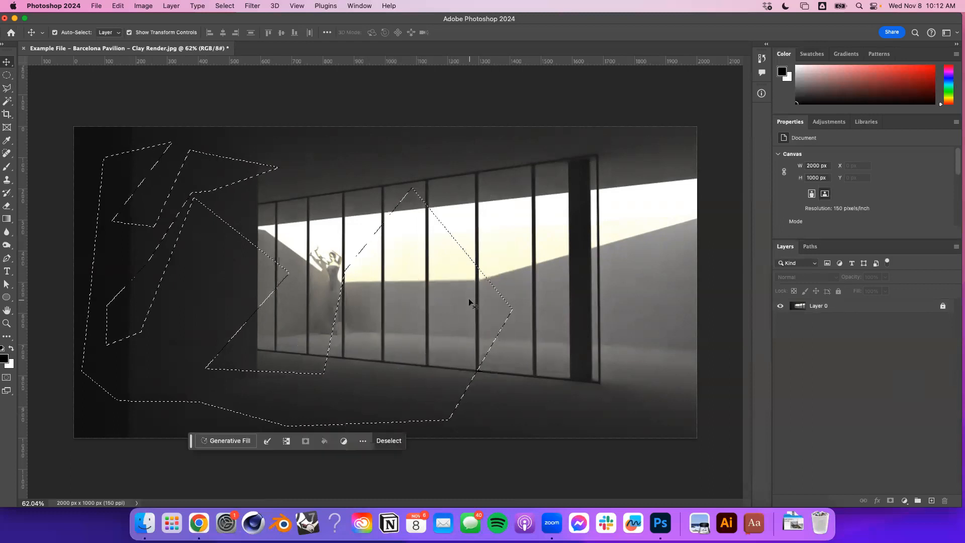
pyautogui.click(396, 448)
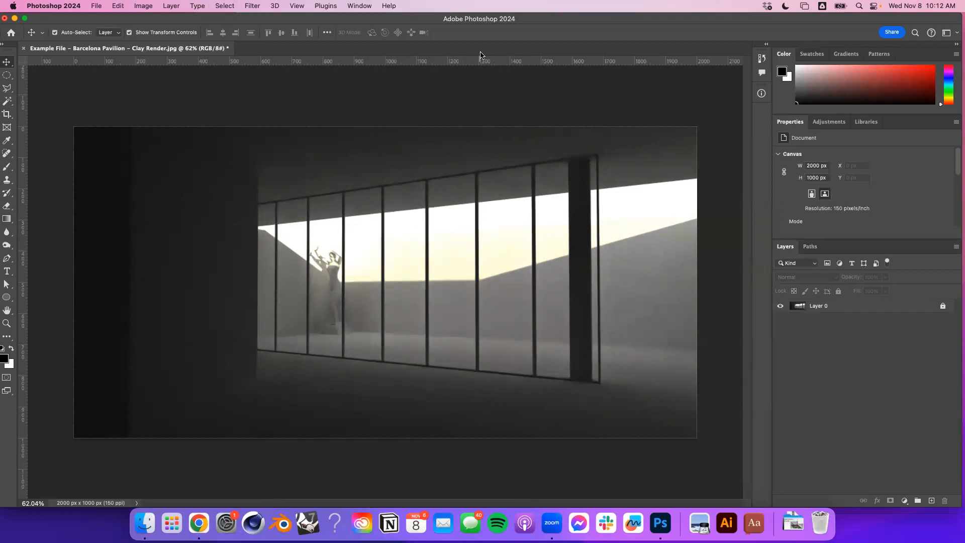
pyautogui.press('super+z')
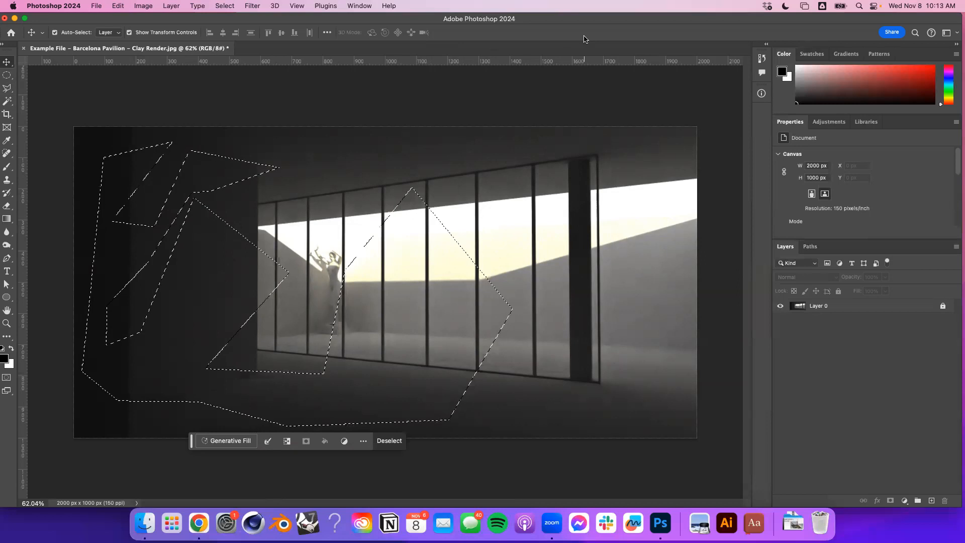
# Deselect the polygonal selection, reselect it, and clear it once more.
pyautogui.press('super+s')
pyautogui.click(605, 334)
pyautogui.press('super+d')
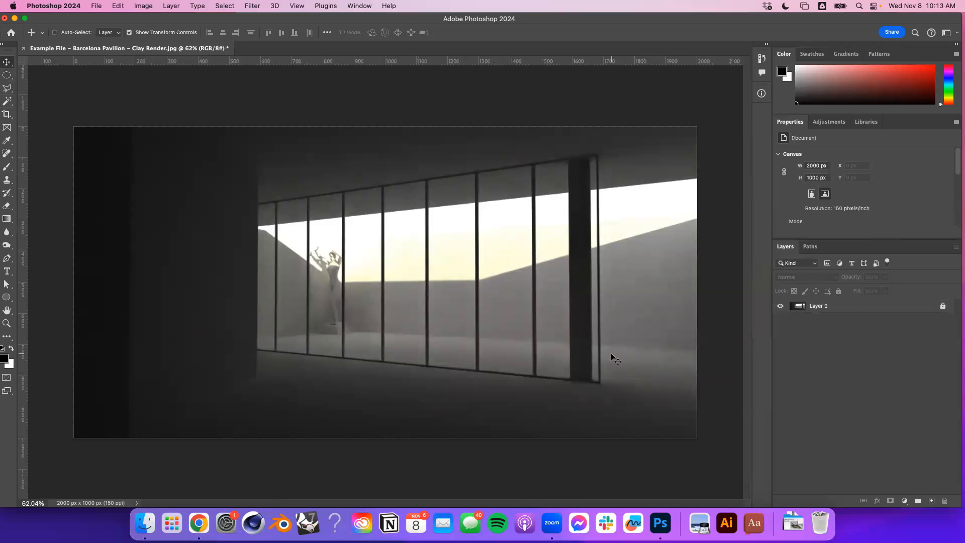
pyautogui.press('super+shift+d')
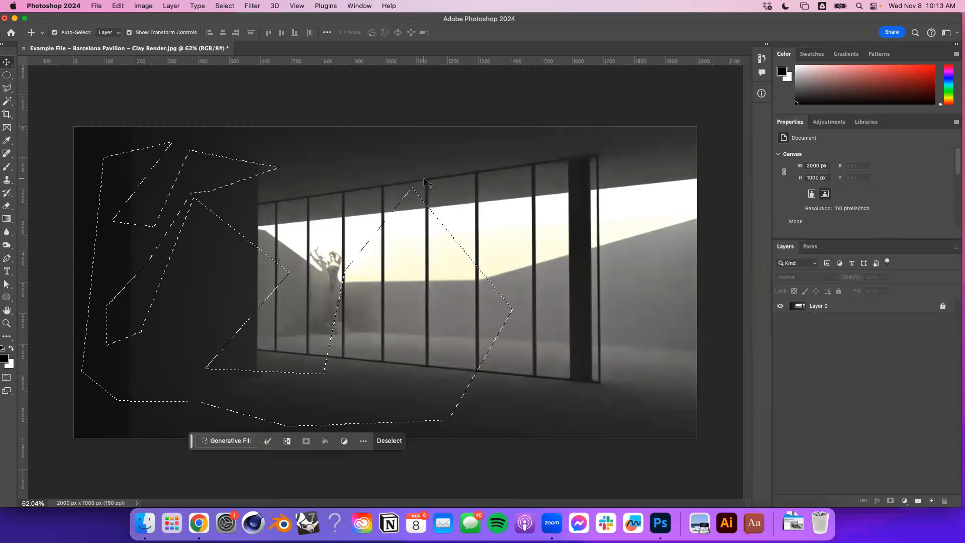
pyautogui.press('super+d')
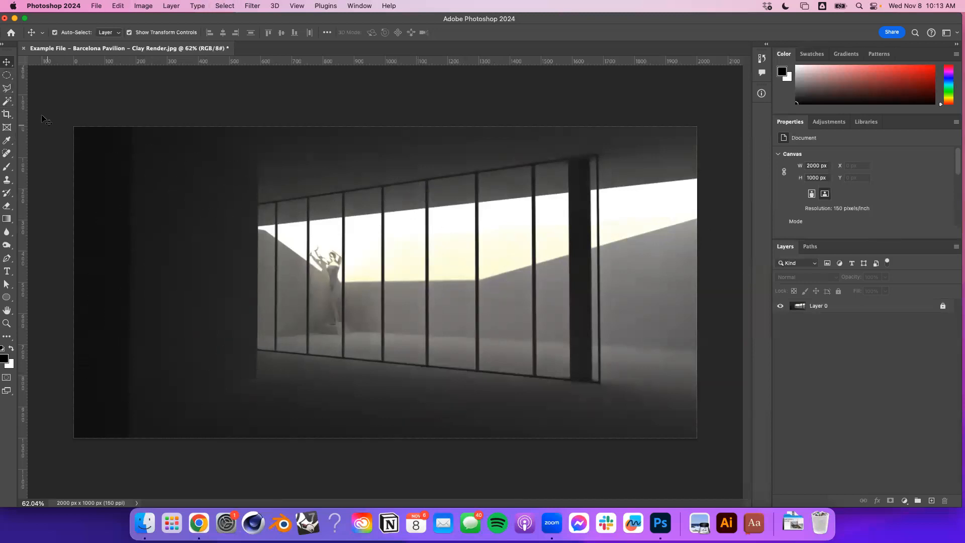
# Try tracing the statue's body contour with the Polygonal Lasso, cancel the outline and undo the last deselection.
pyautogui.click(8, 89)
pyautogui.scroll(10, 293, 298)
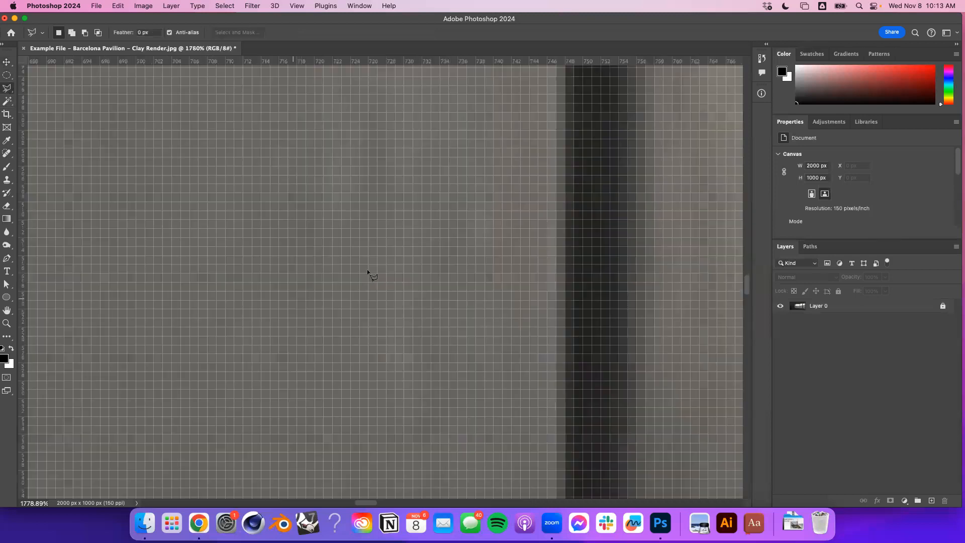
pyautogui.scroll(-5, 366, 270)
pyautogui.click(572, 166)
pyautogui.click(560, 216)
pyautogui.click(578, 255)
pyautogui.click(588, 294)
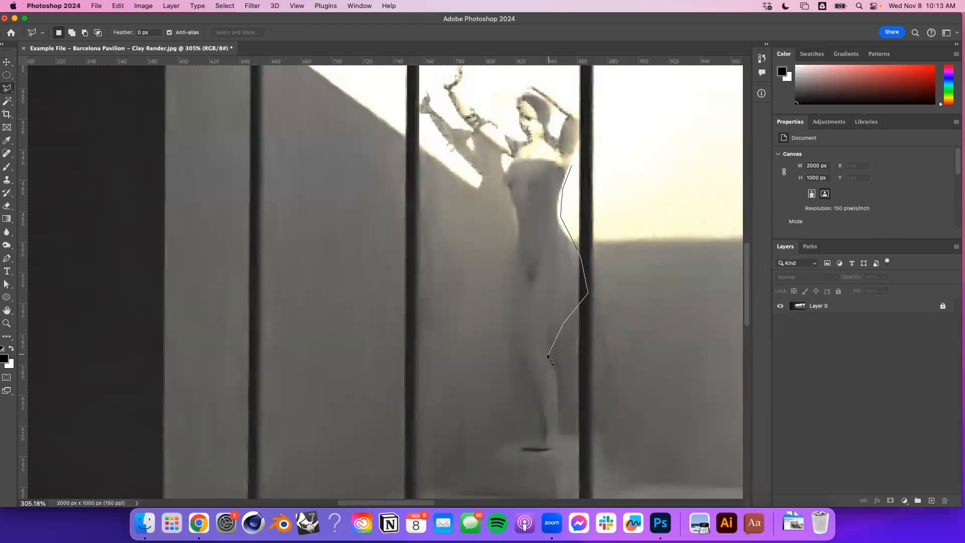
pyautogui.press('Escape')
pyautogui.press('super+z')
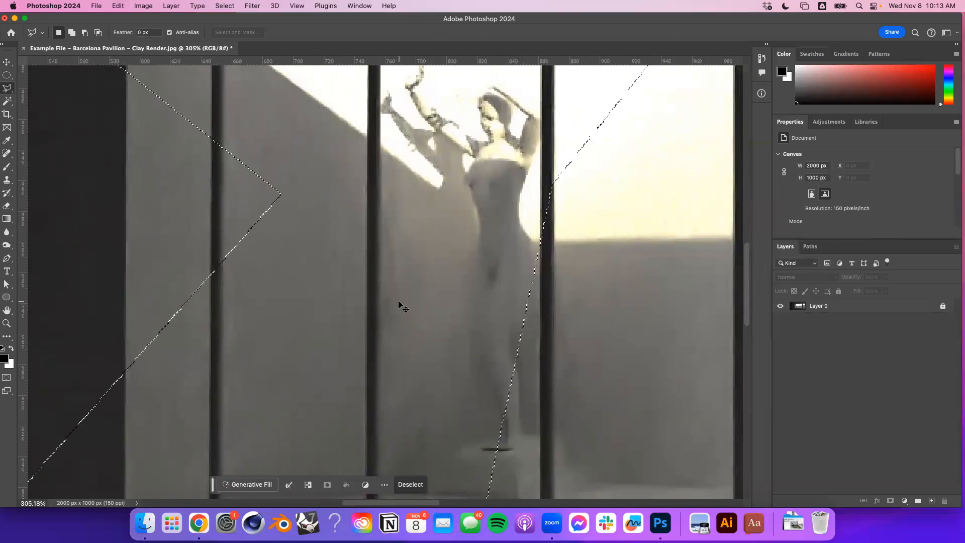
# Trace a closed Polygonal Lasso selection around the statue from its feet to above its head, and deselect it with the Move tool active.
pyautogui.press('super+d')
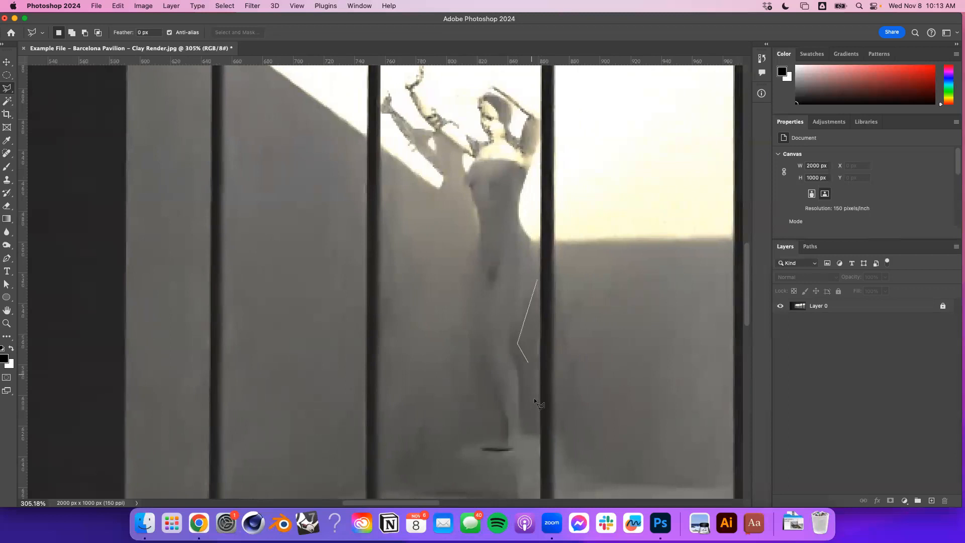
pyautogui.click(473, 296)
pyautogui.click(466, 216)
pyautogui.click(467, 141)
pyautogui.click(411, 75)
pyautogui.click(506, 77)
pyautogui.click(557, 203)
pyautogui.doubleClick(542, 274)
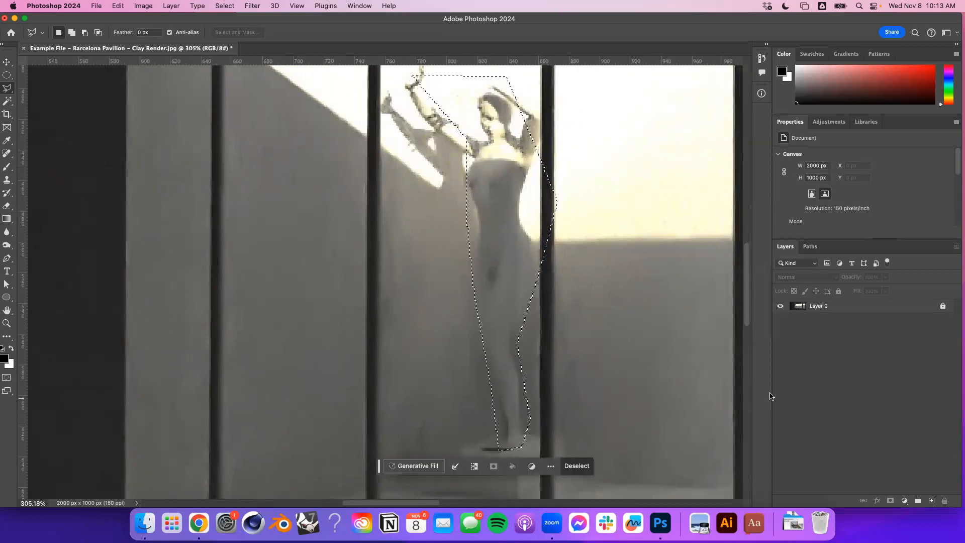
pyautogui.press('v')
pyautogui.press('super+d')
# Draw a looping freehand Lasso selection across the dark wall, the statue and the glazing, and clear it.
pyautogui.scroll(-3, 413, 271)
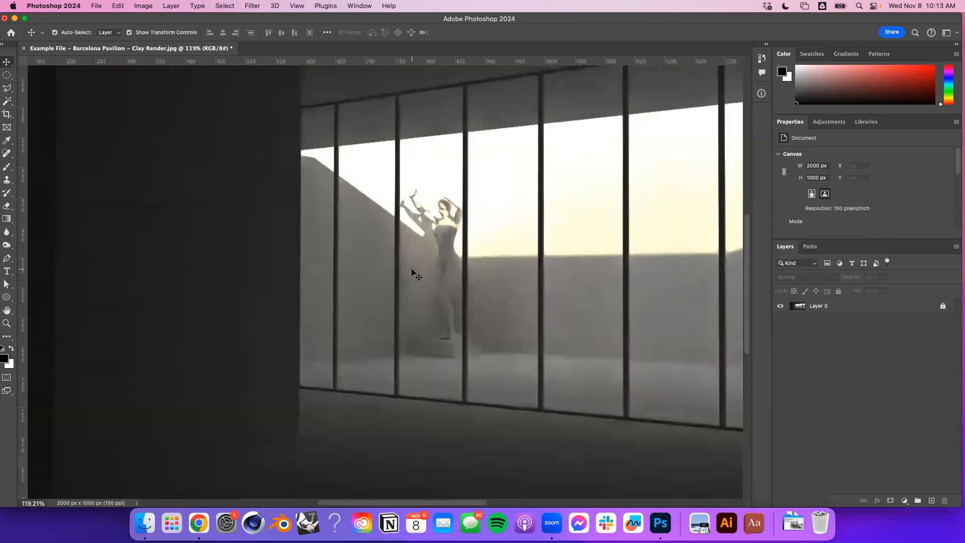
pyautogui.scroll(1, 416, 278)
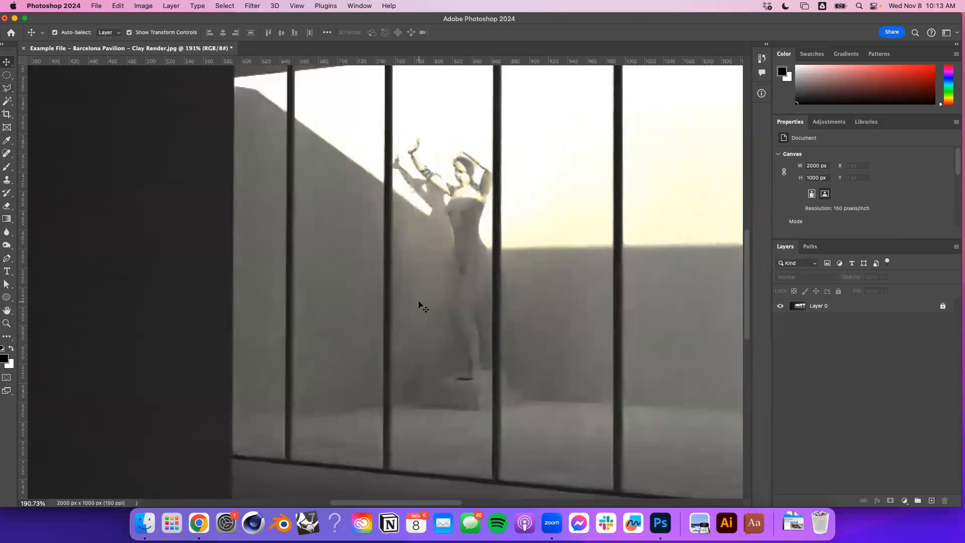
pyautogui.scroll(-2, 422, 305)
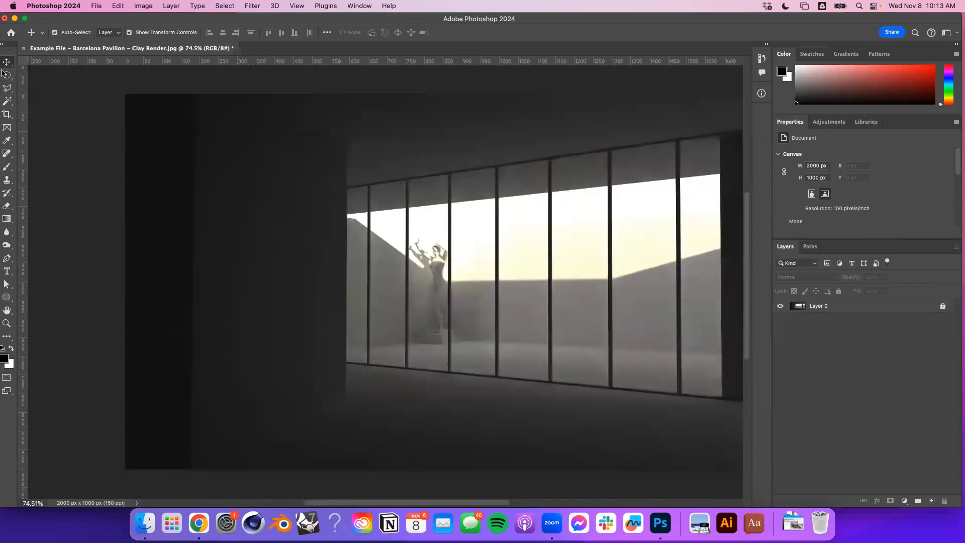
pyautogui.click(6, 89)
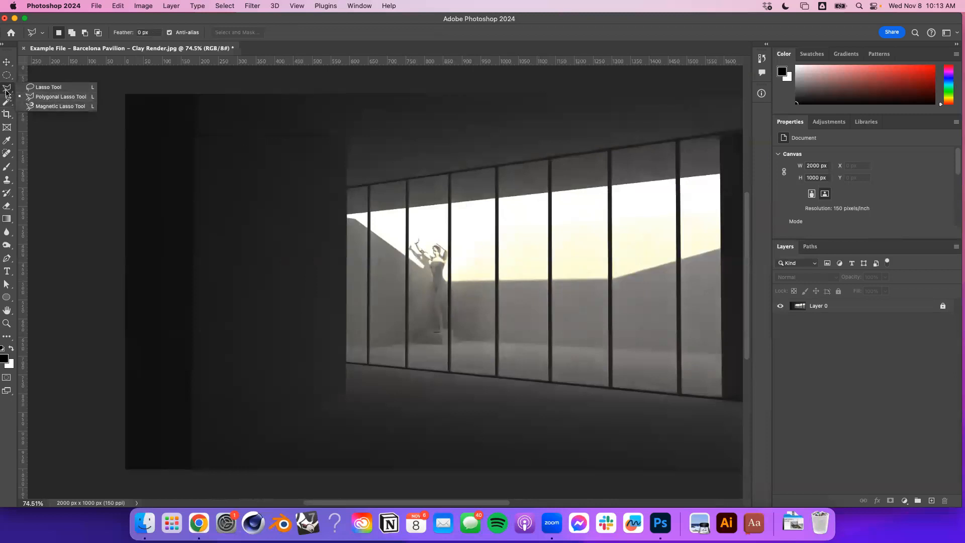
pyautogui.click(68, 88)
pyautogui.moveTo(375, 353)
pyautogui.mouseDown()
pyautogui.moveTo(313, 167)
pyautogui.moveTo(403, 200)
pyautogui.moveTo(548, 171)
pyautogui.moveTo(652, 322)
pyautogui.moveTo(472, 316)
pyautogui.moveTo(450, 372)
pyautogui.moveTo(397, 410)
pyautogui.moveTo(249, 360)
pyautogui.moveTo(252, 278)
pyautogui.moveTo(325, 387)
pyautogui.moveTo(376, 358)
pyautogui.mouseUp()
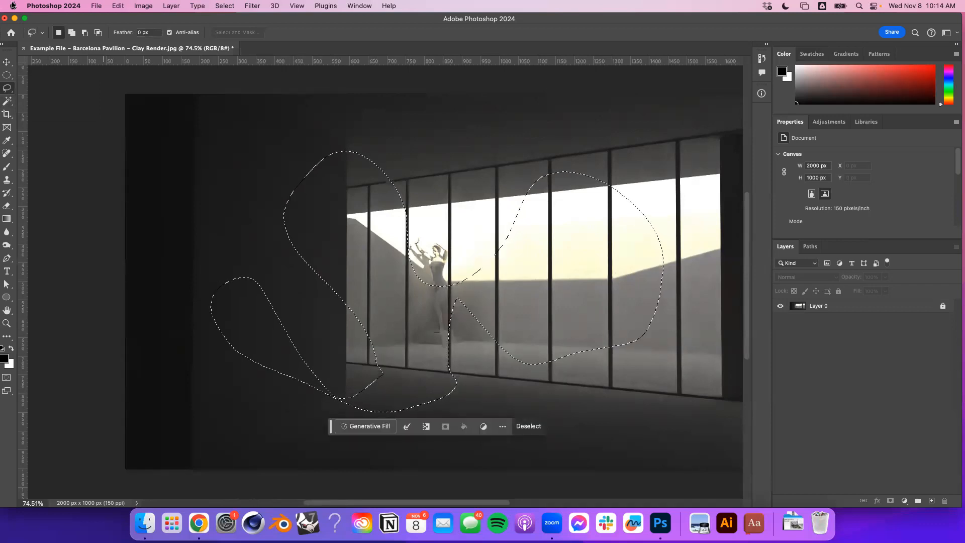
pyautogui.press('super+d')
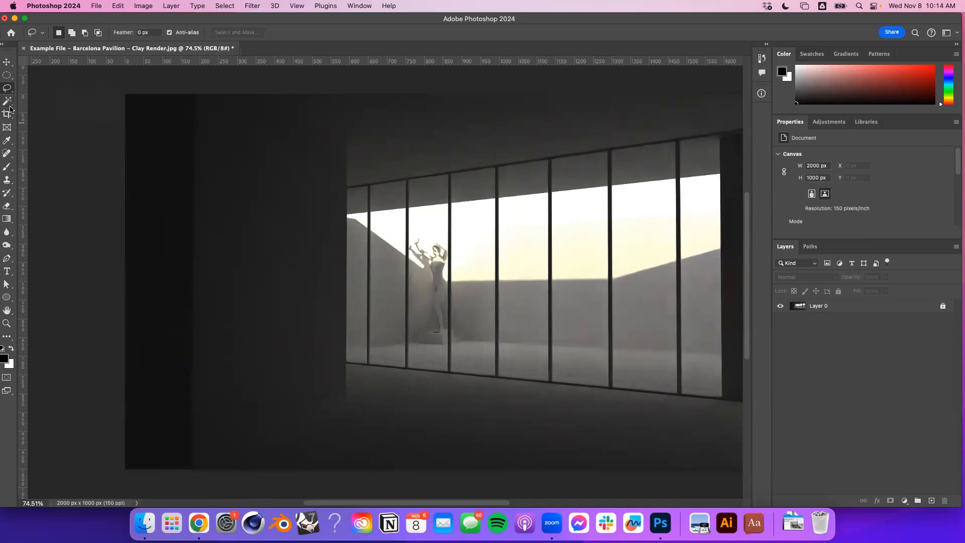
# Try the Magic Wand on the render, dismiss the alert, and unlock and select Layer 0.
pyautogui.click(9, 104)
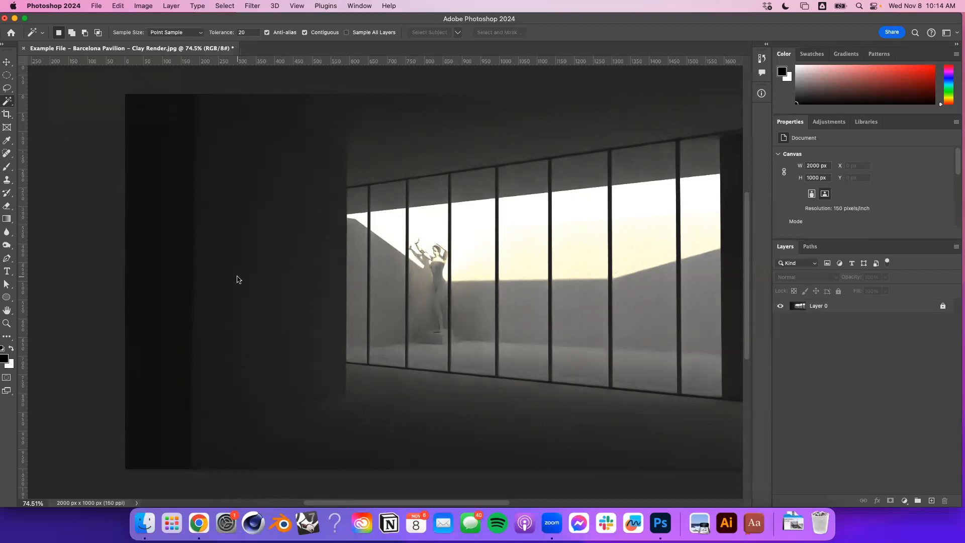
pyautogui.click(351, 312)
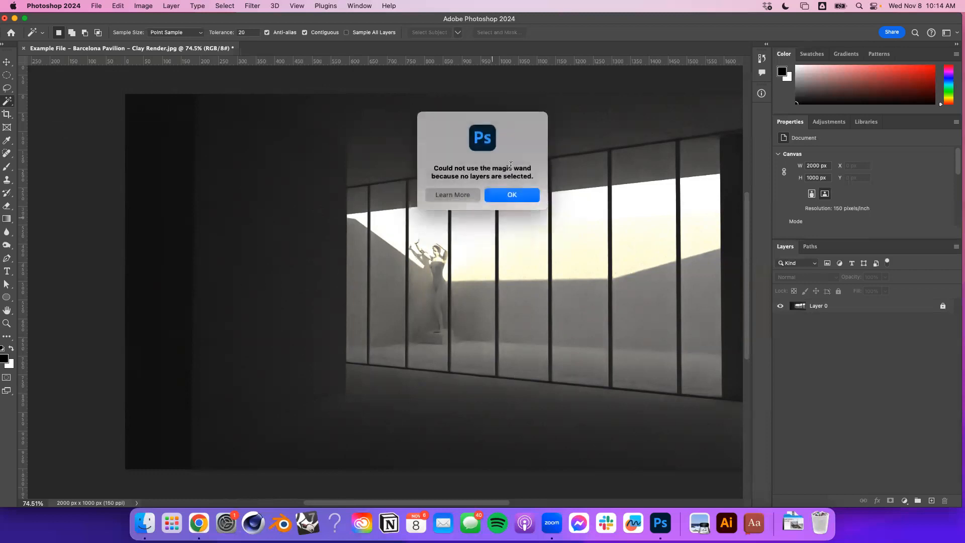
pyautogui.click(520, 201)
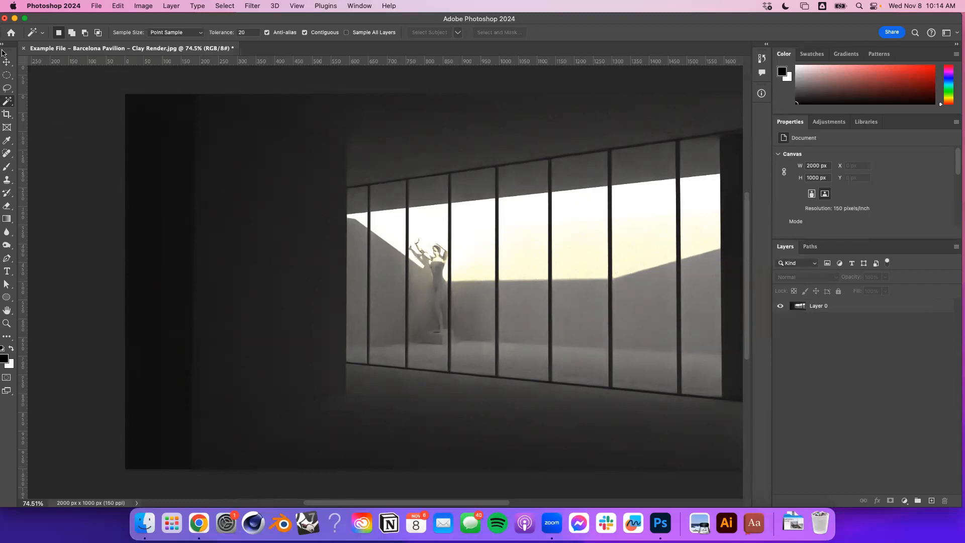
pyautogui.click(876, 310)
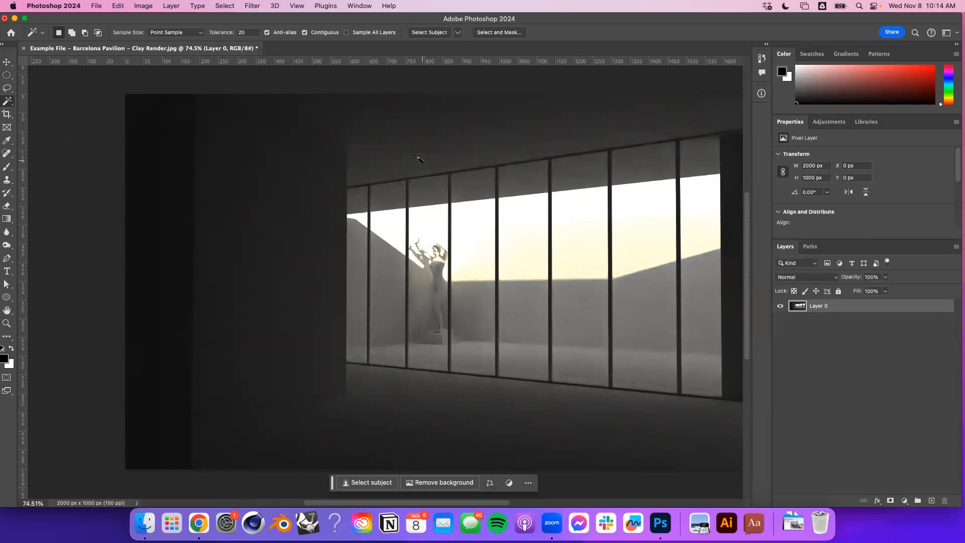
# Select the connected dark wall, ceiling and mullion areas with the Magic Wand, and clear that selection.
pyautogui.click(268, 221)
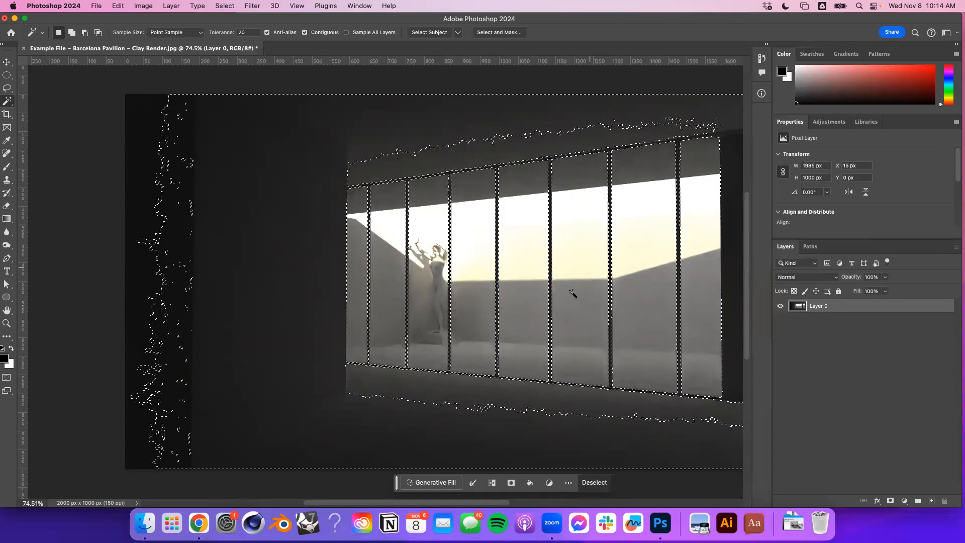
pyautogui.scroll(-3, 195, 282)
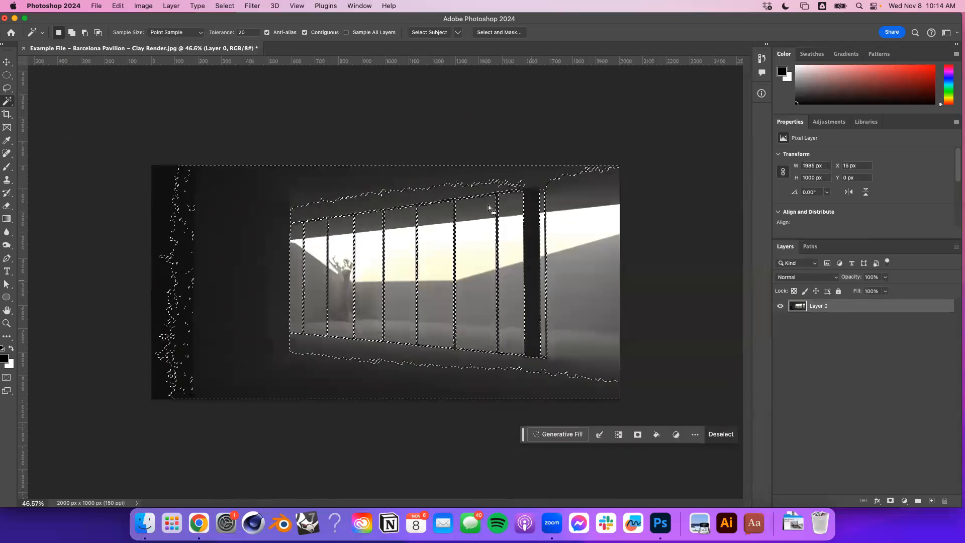
pyautogui.scroll(3, 543, 280)
pyautogui.scroll(-3, 542, 268)
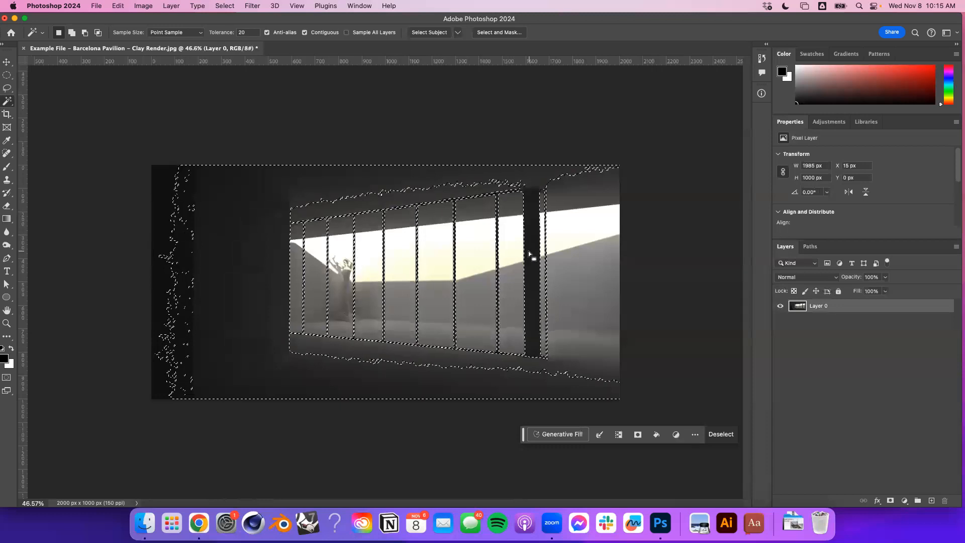
pyautogui.click(532, 265)
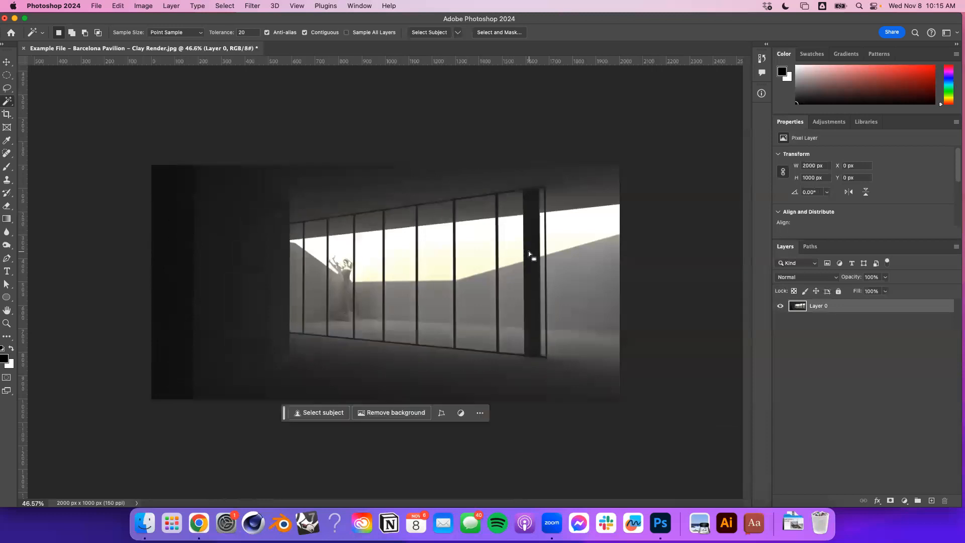
# Select the bright sky in individual glazing bays with the Magic Wand and inspect the selection edges up close.
pyautogui.click(585, 201)
pyautogui.click(430, 237)
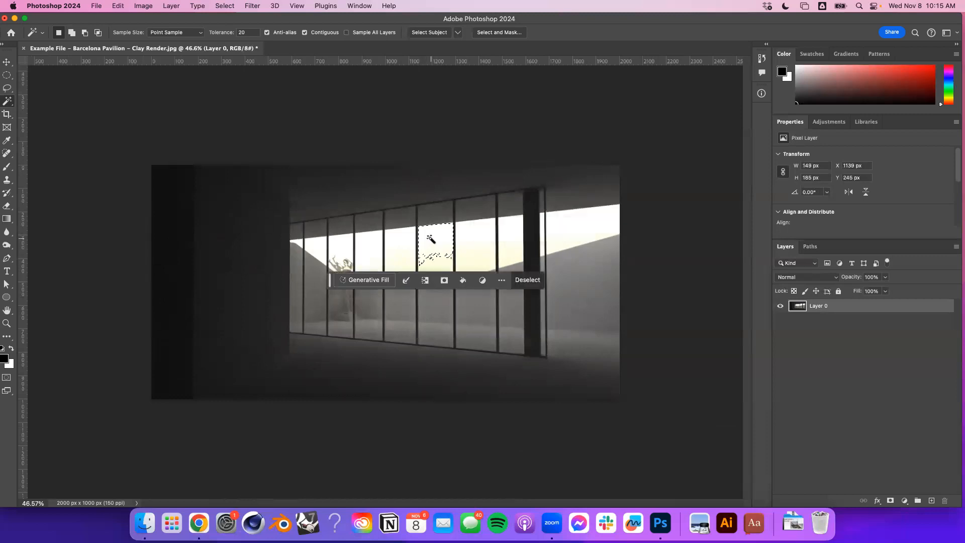
pyautogui.scroll(15, 417, 243)
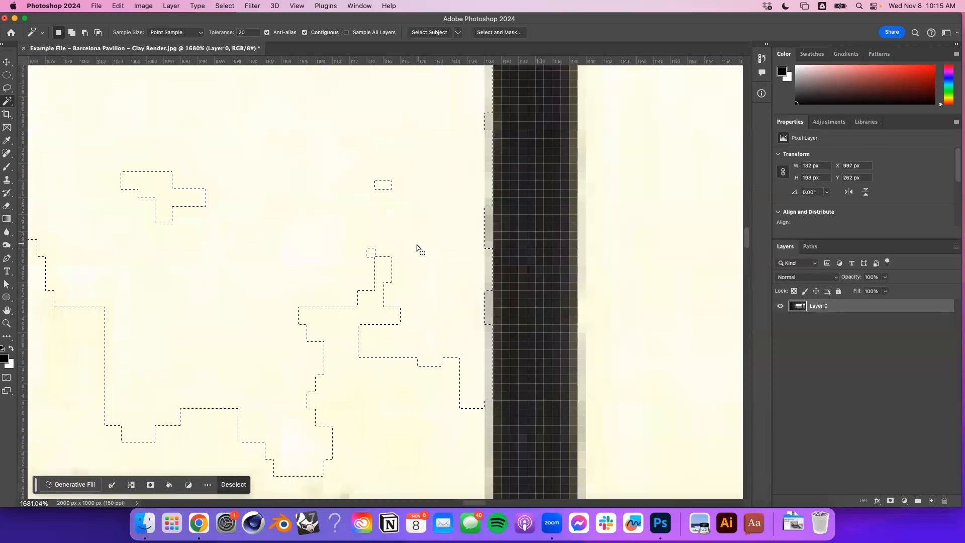
pyautogui.scroll(-3, 330, 263)
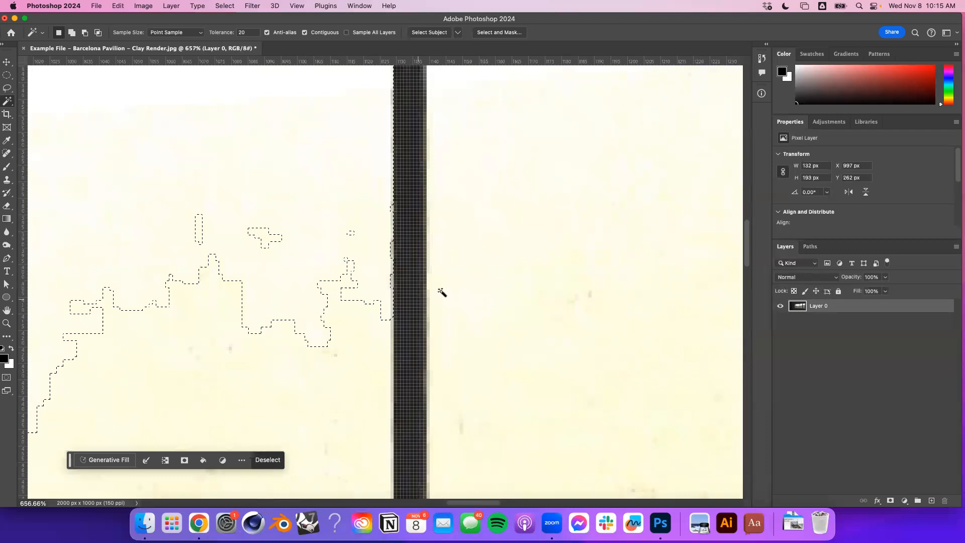
pyautogui.scroll(-5, 441, 292)
pyautogui.scroll(-6, 108, 188)
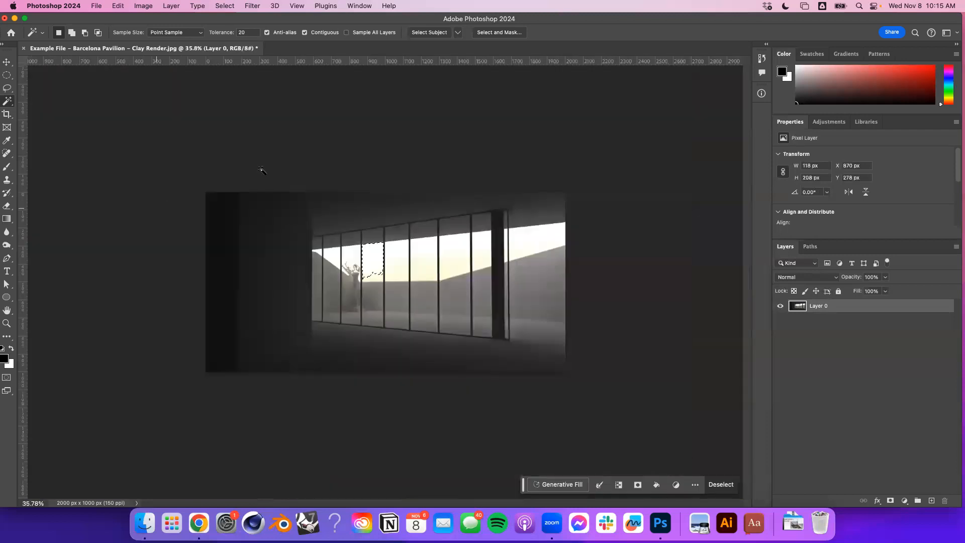
pyautogui.scroll(15, 362, 253)
pyautogui.scroll(-8, 360, 255)
# Select the gray wall and statue body in the statue's glazing bay with the Magic Wand, and examine the selection boundary.
pyautogui.click(283, 351)
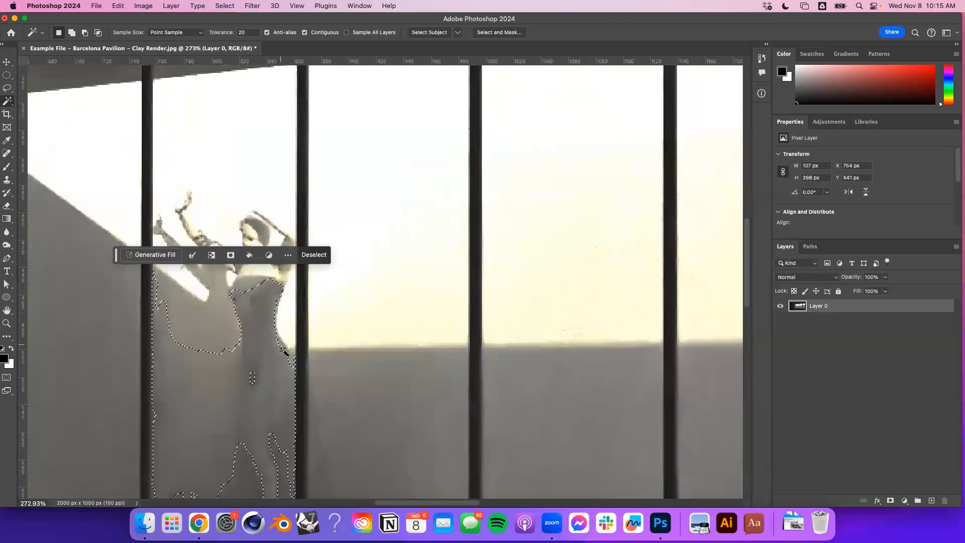
pyautogui.scroll(-4, 284, 353)
pyautogui.scroll(12, 278, 360)
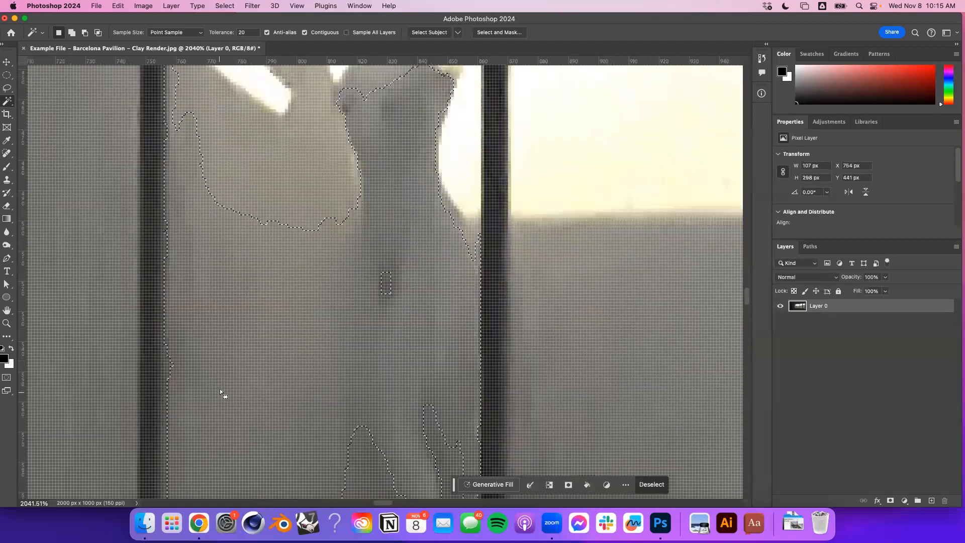
pyautogui.scroll(-4, 255, 379)
pyautogui.scroll(-6, 333, 280)
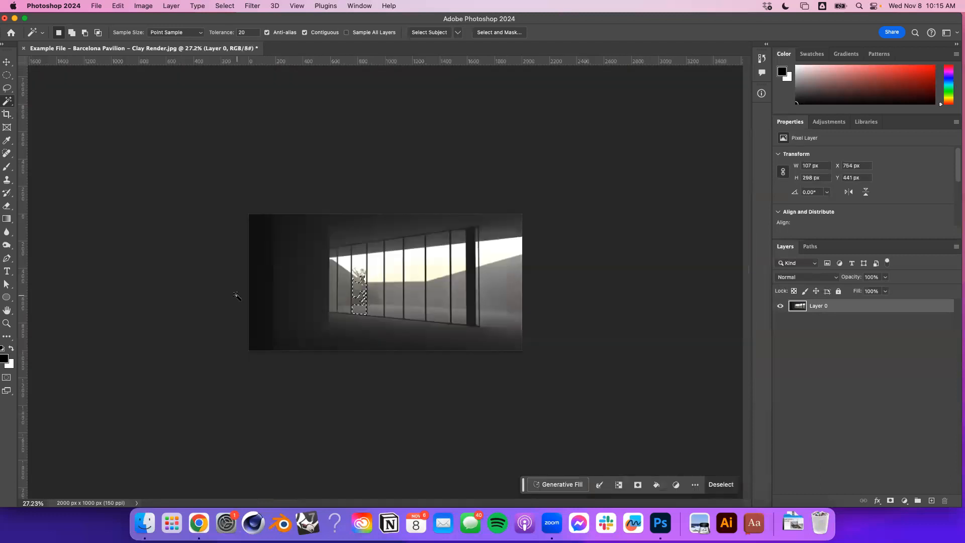
pyautogui.scroll(3, 317, 311)
pyautogui.scroll(2, 317, 312)
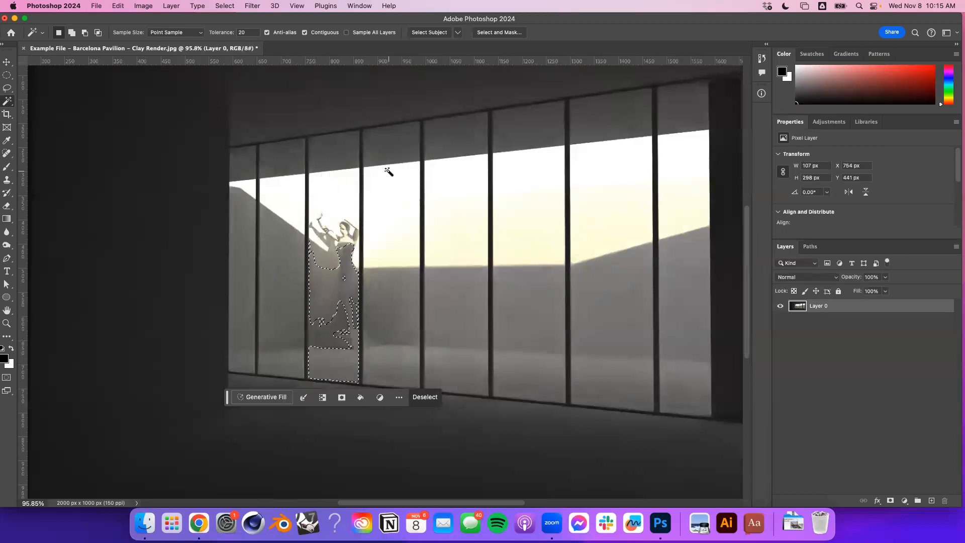
pyautogui.rightClick(300, 289)
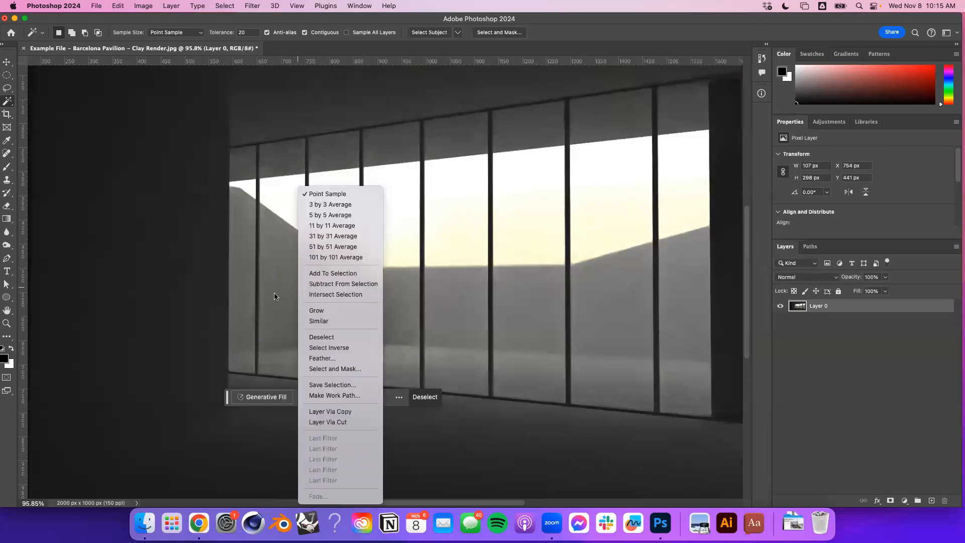
pyautogui.click(251, 19)
pyautogui.scroll(-4, 298, 353)
pyautogui.scroll(2, 308, 343)
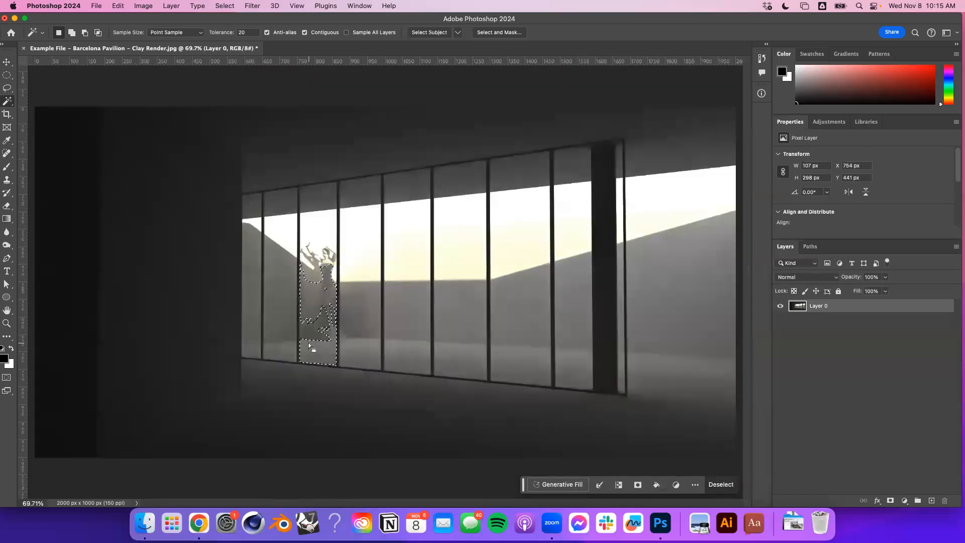
# Add the wide dark column, ceiling, walls and floor to the selection with the Quick Selection tool, and deselect everything.
pyautogui.click(6, 104)
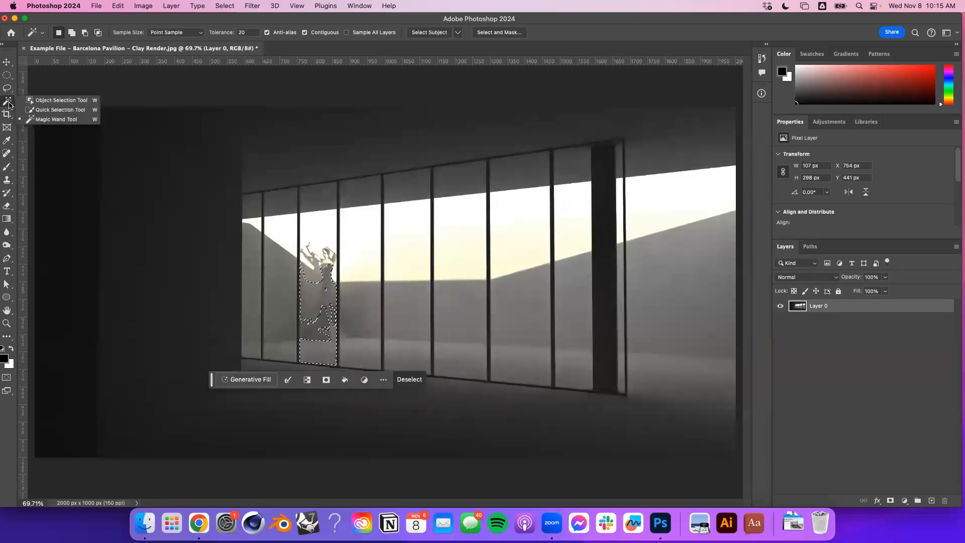
pyautogui.click(74, 110)
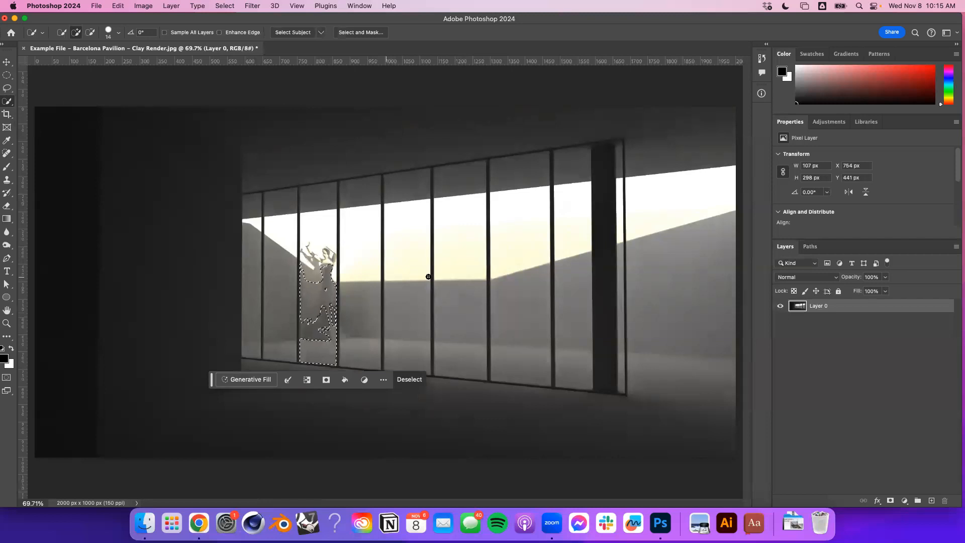
pyautogui.moveTo(602, 207); pyautogui.dragTo(610, 282)
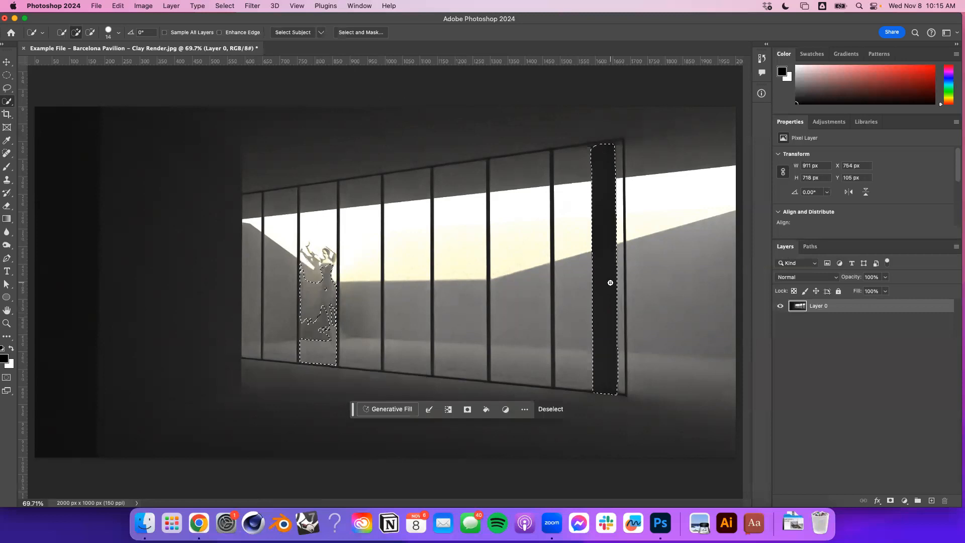
pyautogui.moveTo(430, 142); pyautogui.dragTo(264, 147)
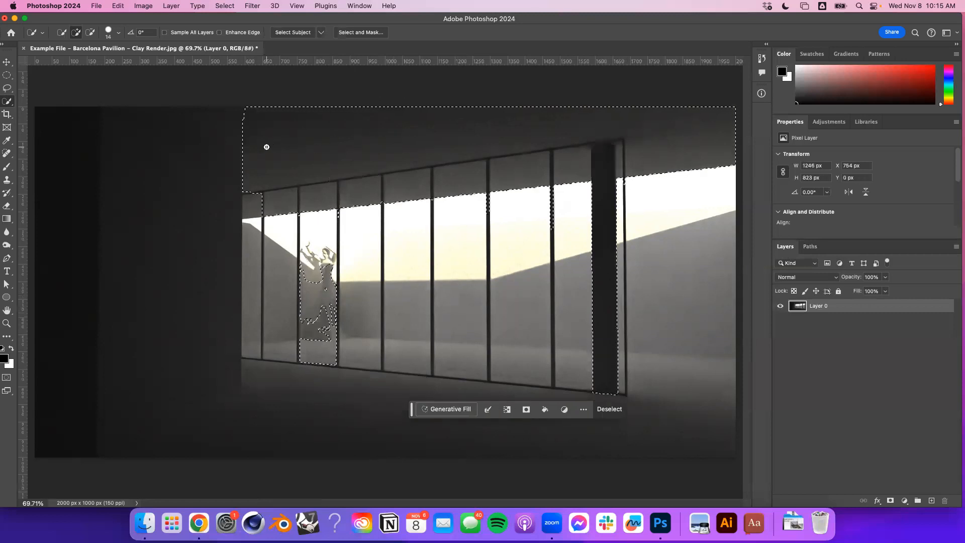
pyautogui.scroll(-4, 270, 180)
pyautogui.moveTo(276, 210)
pyautogui.mouseDown()
pyautogui.moveTo(218, 245)
pyautogui.moveTo(229, 263)
pyautogui.moveTo(221, 389)
pyautogui.moveTo(226, 354)
pyautogui.moveTo(374, 376)
pyautogui.moveTo(662, 376)
pyautogui.moveTo(504, 383)
pyautogui.moveTo(410, 375)
pyautogui.moveTo(736, 336)
pyautogui.moveTo(527, 226)
pyautogui.moveTo(569, 202)
pyautogui.moveTo(581, 307)
pyautogui.mouseUp()
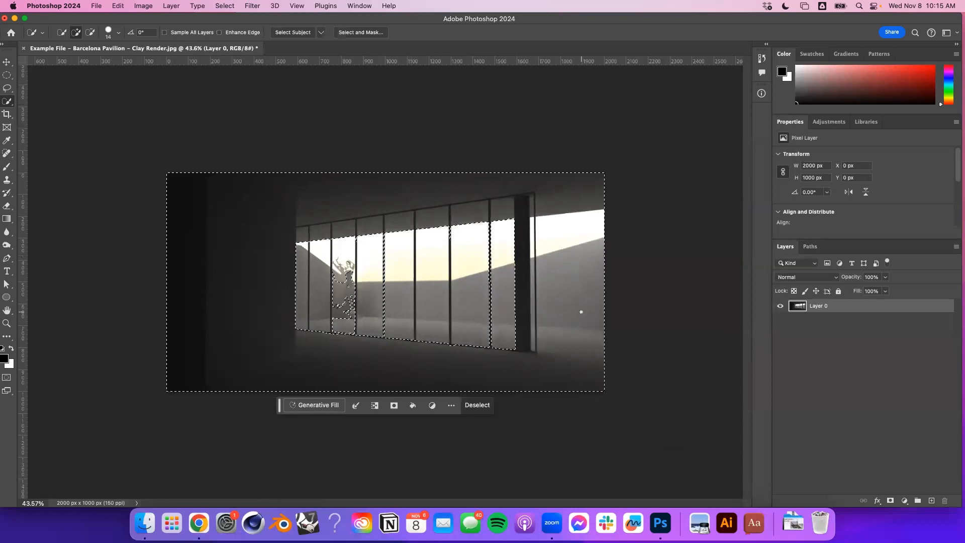
pyautogui.press('super+d')
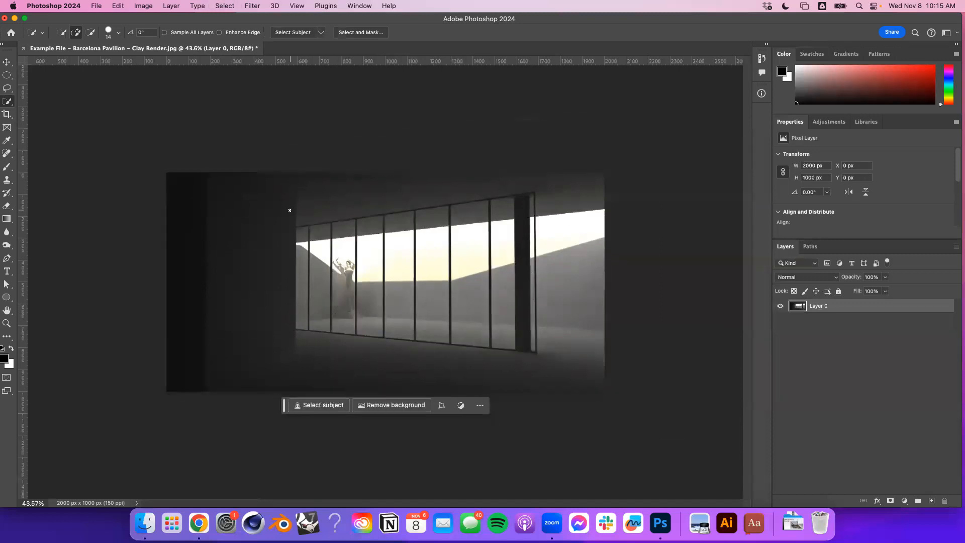
# Quick-select the ceiling, dark wall and floor, undo a stroke, and subtract the floor area from the selection.
pyautogui.rightClick(7, 102)
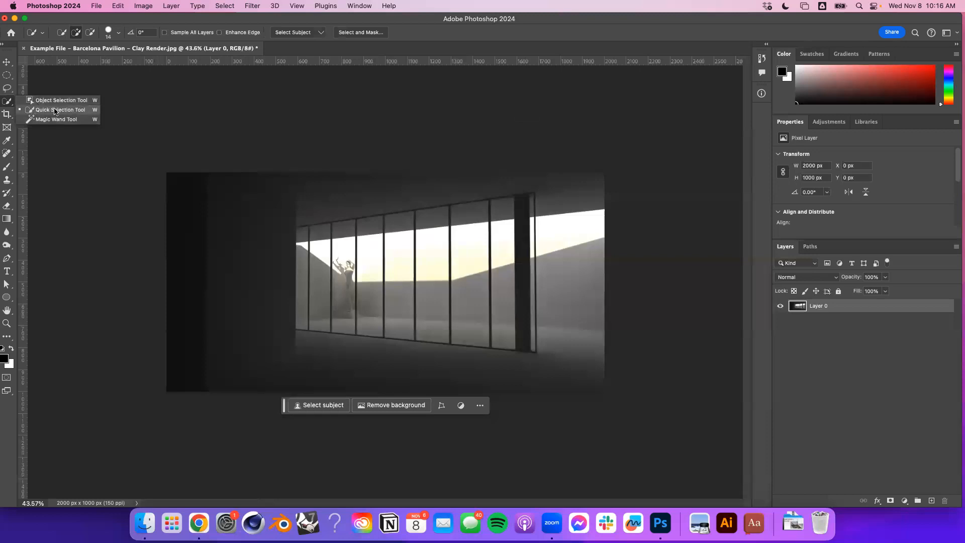
pyautogui.moveTo(482, 192); pyautogui.dragTo(249, 207)
pyautogui.moveTo(252, 242)
pyautogui.mouseDown()
pyautogui.moveTo(249, 384)
pyautogui.moveTo(354, 380)
pyautogui.moveTo(455, 340)
pyautogui.moveTo(567, 340)
pyautogui.mouseUp()
pyautogui.press('super+z')
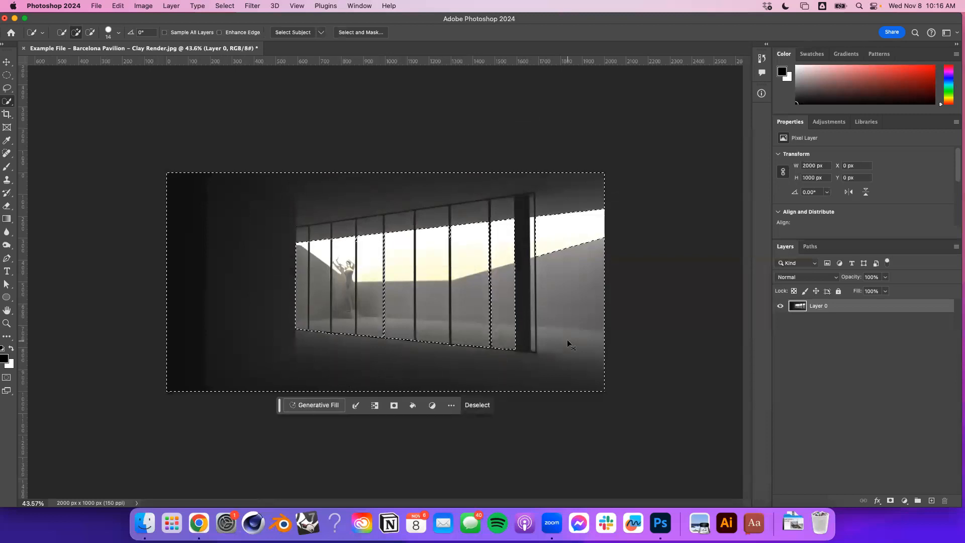
pyautogui.press('alt')
pyautogui.moveTo(413, 357)
pyautogui.mouseDown()
pyautogui.moveTo(337, 370)
pyautogui.moveTo(277, 358)
pyautogui.moveTo(329, 378)
pyautogui.moveTo(295, 377)
pyautogui.moveTo(330, 387)
pyautogui.mouseUp()
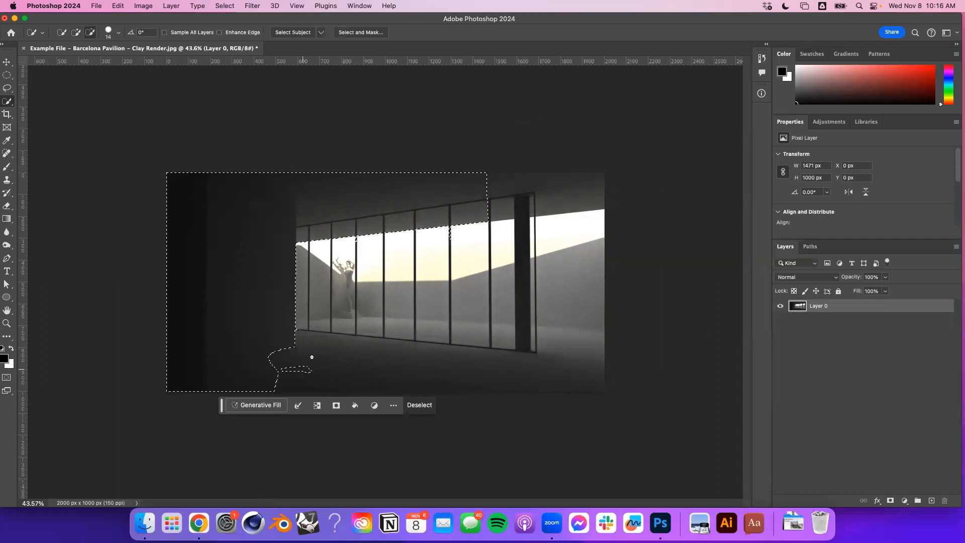
# Subtract another stroke across the floor and dark wall from the selection, and enlarge the Quick Selection brush to 26 px.
pyautogui.moveTo(268, 373); pyautogui.dragTo(225, 371)
pyautogui.press('alt')
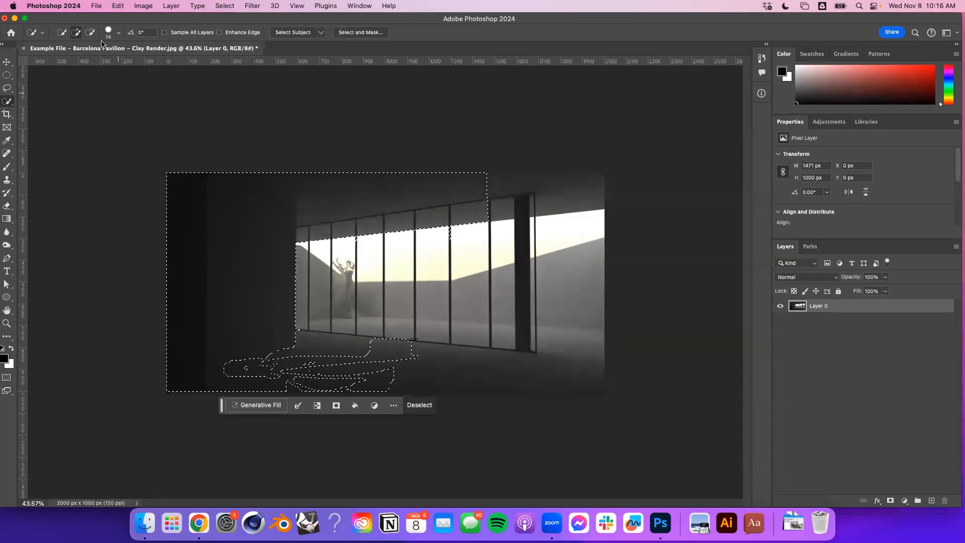
pyautogui.click(118, 32)
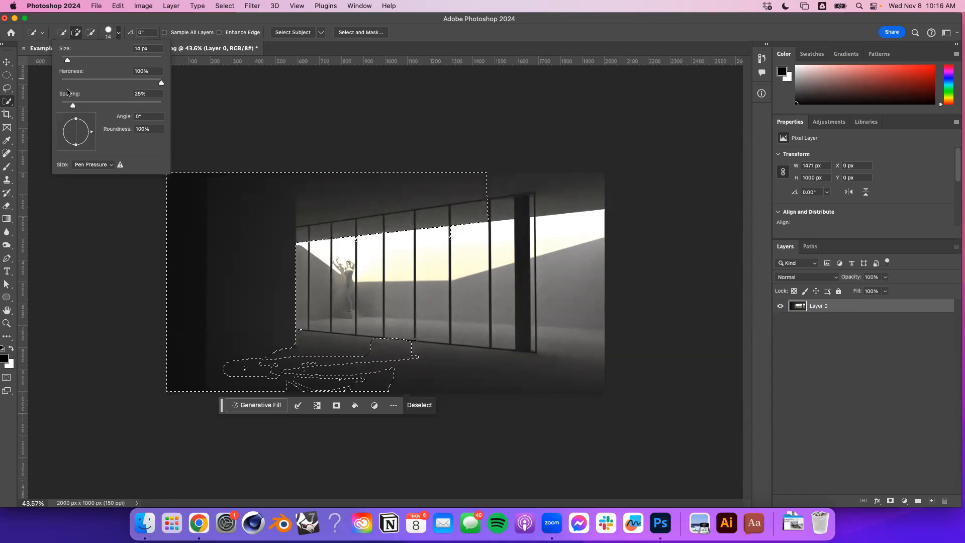
pyautogui.moveTo(67, 60)
pyautogui.mouseDown()
pyautogui.moveTo(115, 60)
pyautogui.moveTo(65, 61)
pyautogui.moveTo(73, 60)
pyautogui.mouseUp()
pyautogui.press('Return')
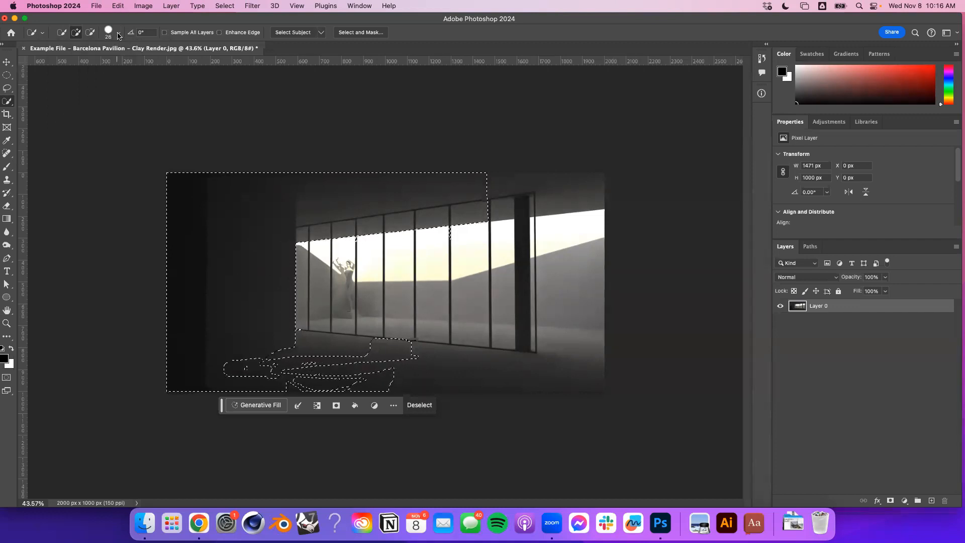
# Deselect everything and switch to the Object Selection tool in Rectangle mode with Object Finder enabled.
pyautogui.press('super+d')
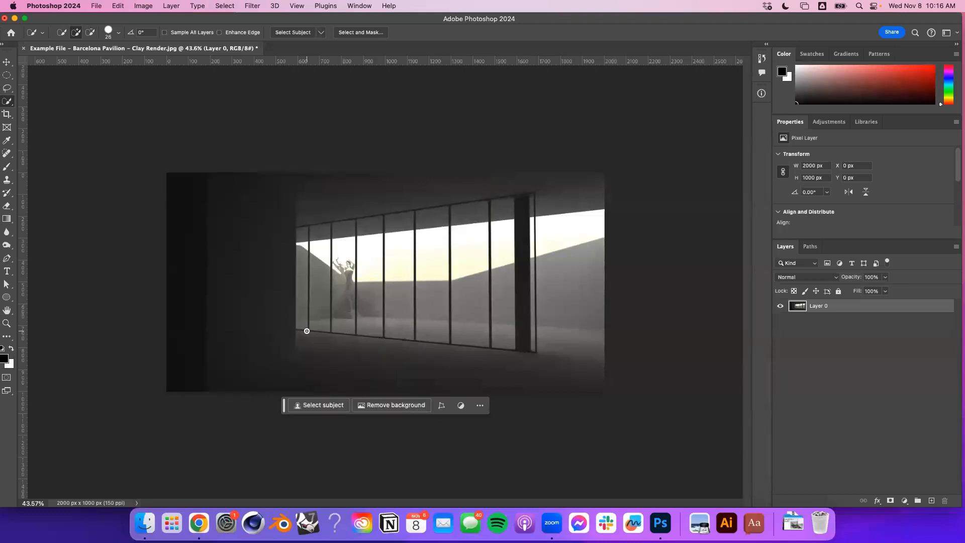
pyautogui.scroll(10, 352, 326)
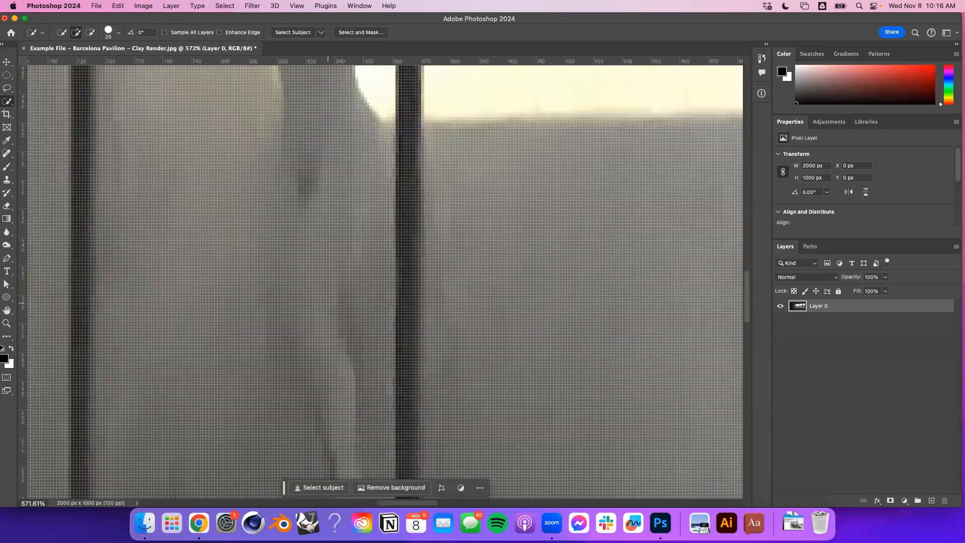
pyautogui.press('super+0')
pyautogui.click(10, 102)
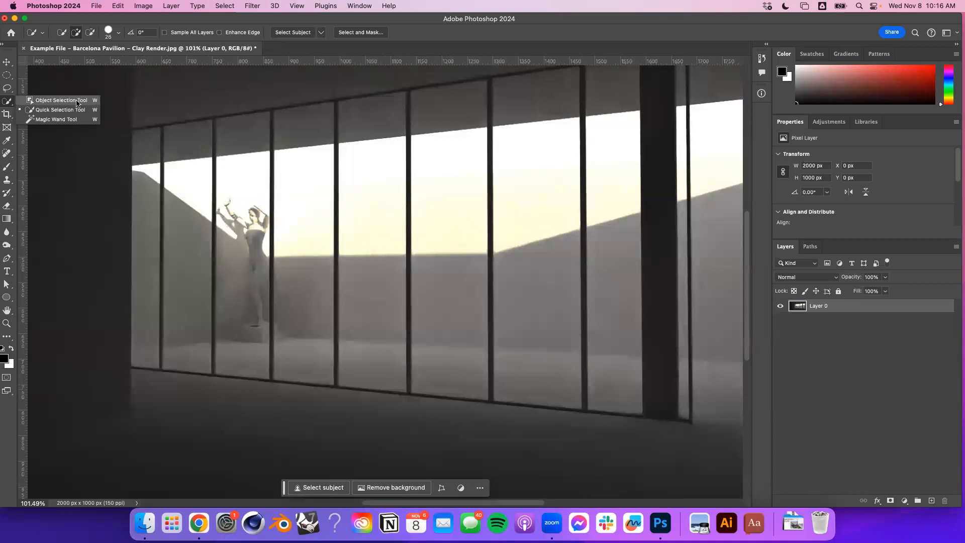
pyautogui.click(55, 104)
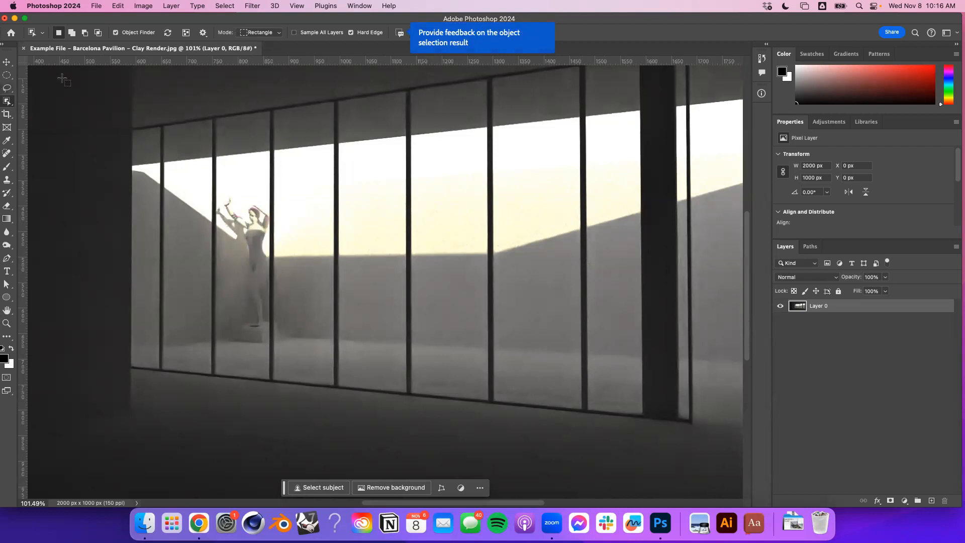
pyautogui.rightClick(8, 103)
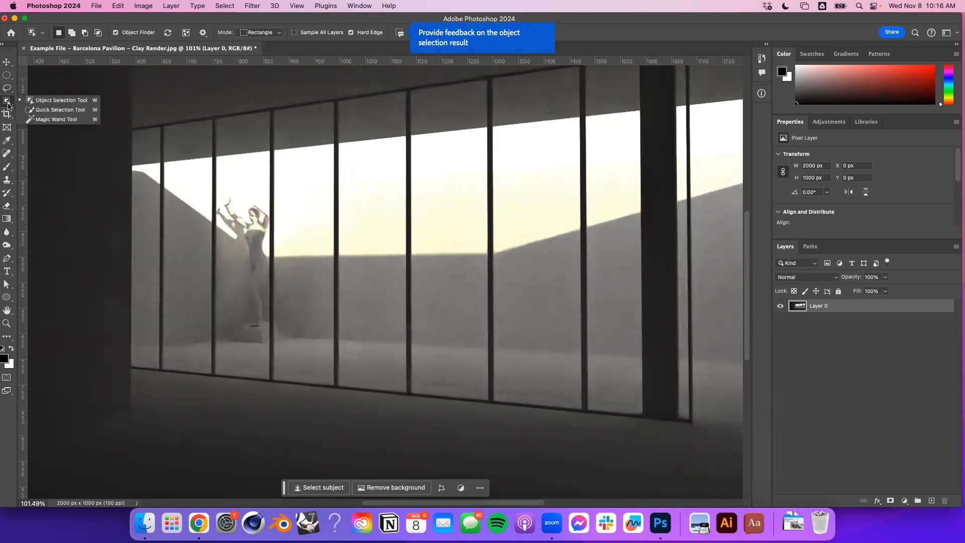
pyautogui.click(78, 100)
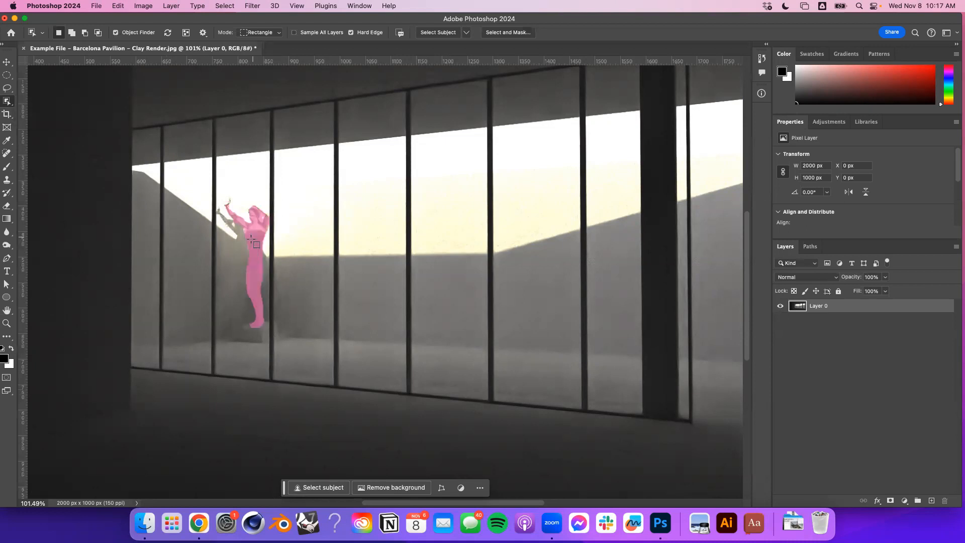
pyautogui.rightClick(4, 102)
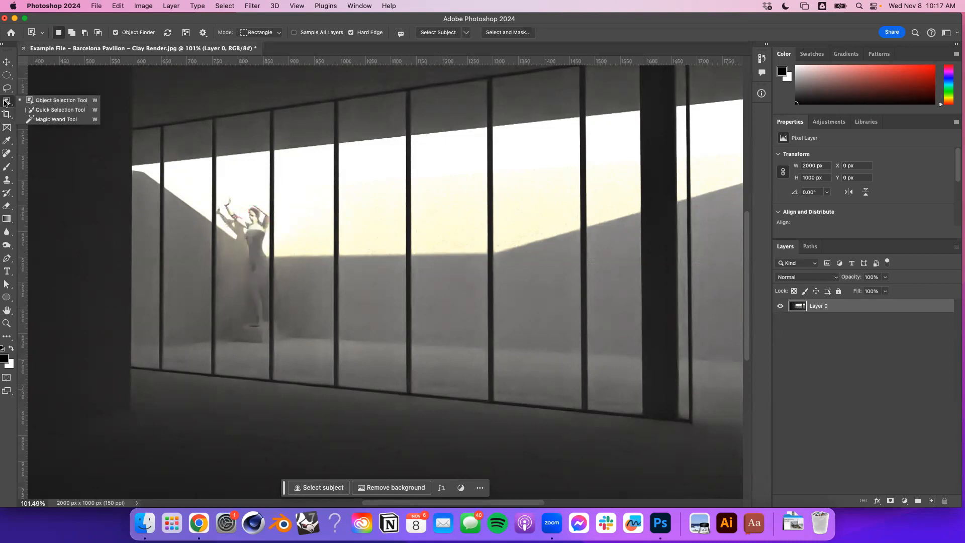
pyautogui.click(94, 101)
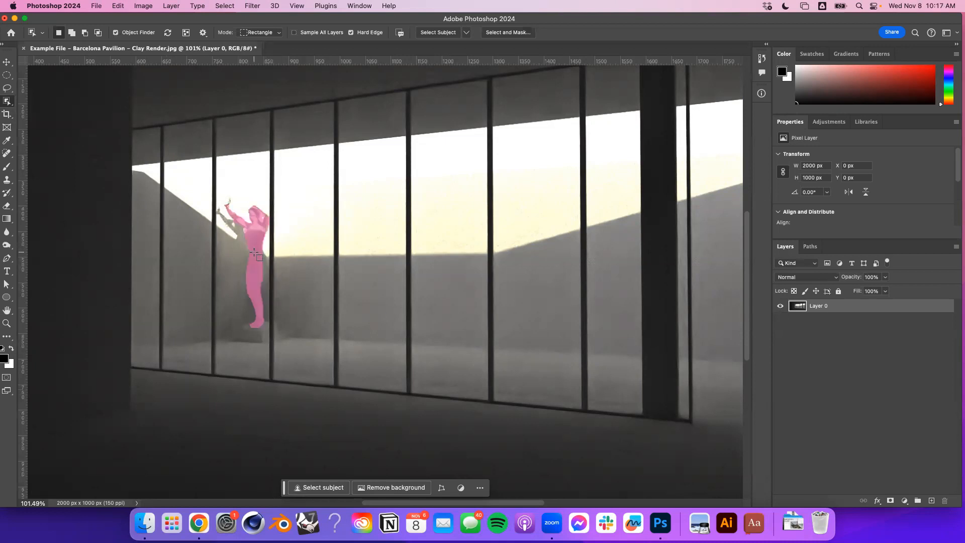
# Examine how Object Finder outlines the statue and the interior floor at different magnifications.
pyautogui.scroll(-10, 331, 349)
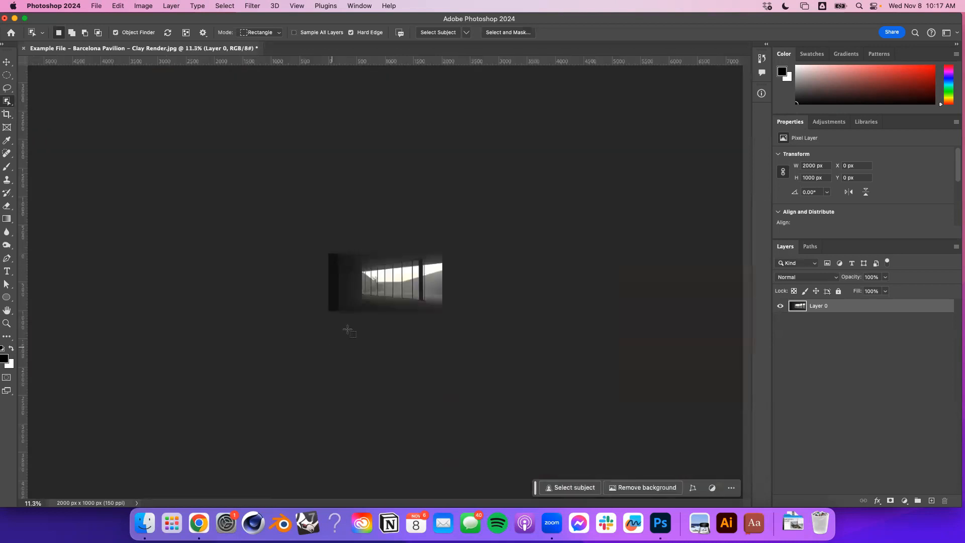
pyautogui.scroll(20, 372, 290)
pyautogui.scroll(-20, 367, 292)
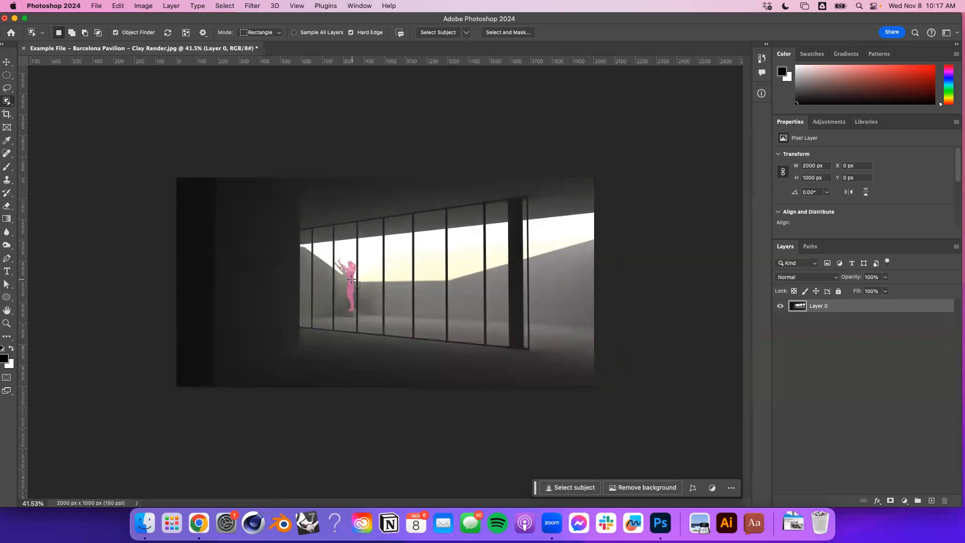
pyautogui.scroll(5, 352, 280)
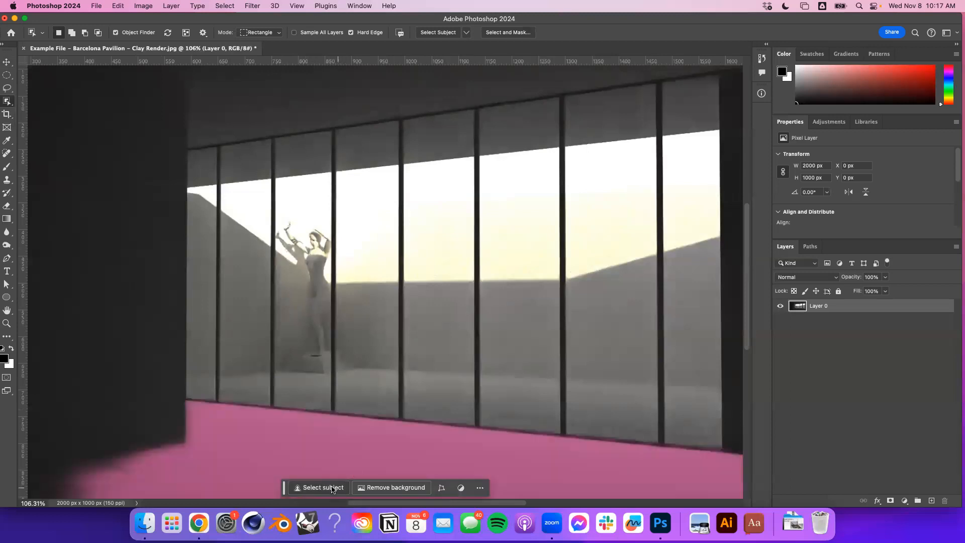
# Move the contextual task bar aside, activate the Move tool, and run Select Subject on the clay render.
pyautogui.moveTo(284, 489); pyautogui.dragTo(353, 480)
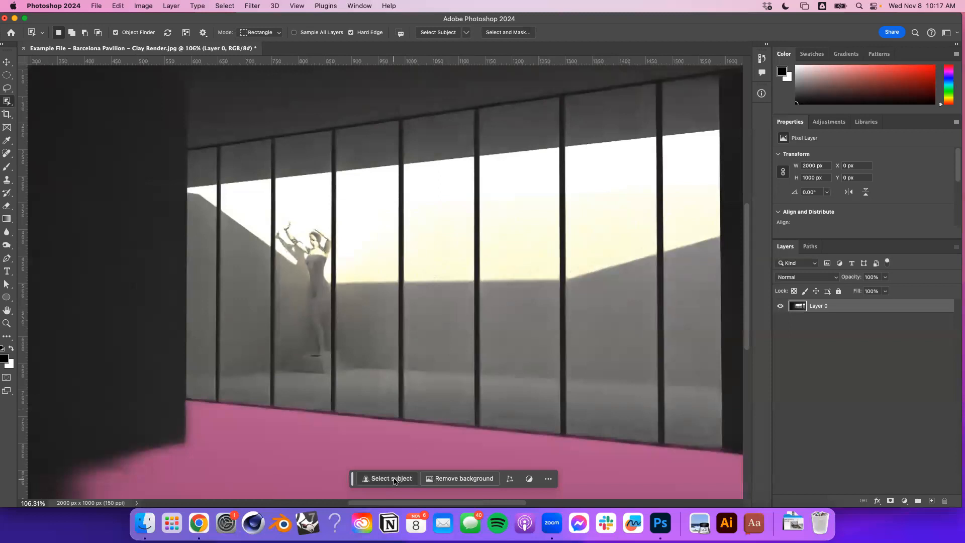
pyautogui.click(6, 62)
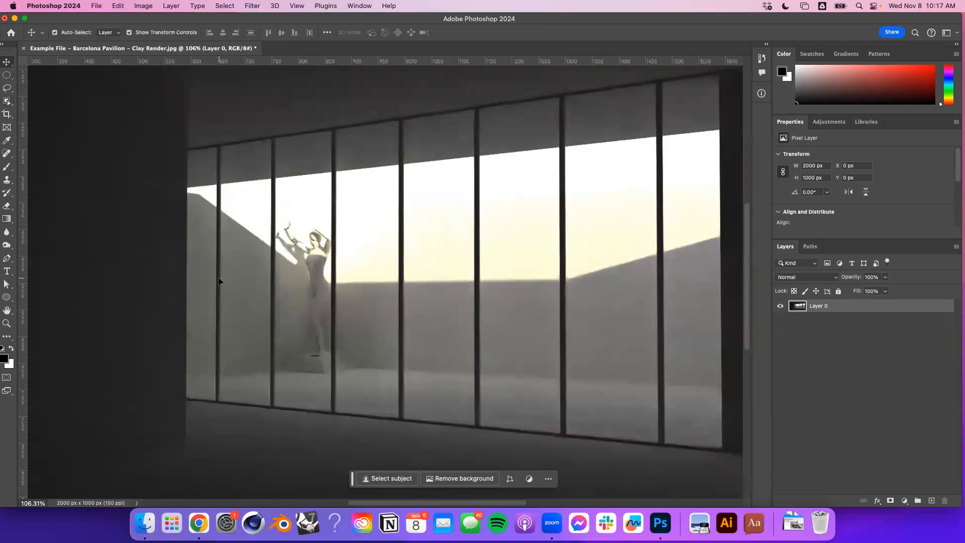
pyautogui.scroll(-5, 317, 344)
pyautogui.scroll(4, 320, 347)
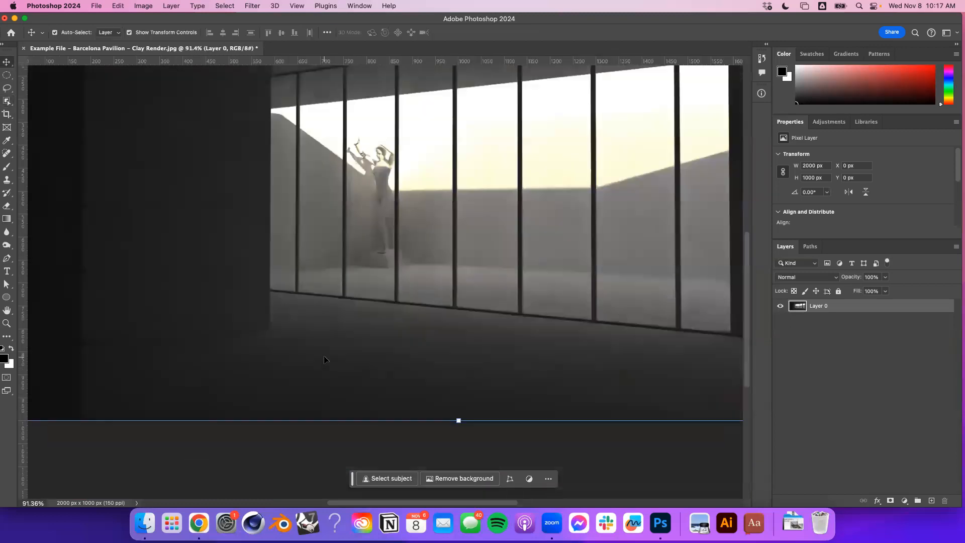
pyautogui.scroll(-3, 324, 360)
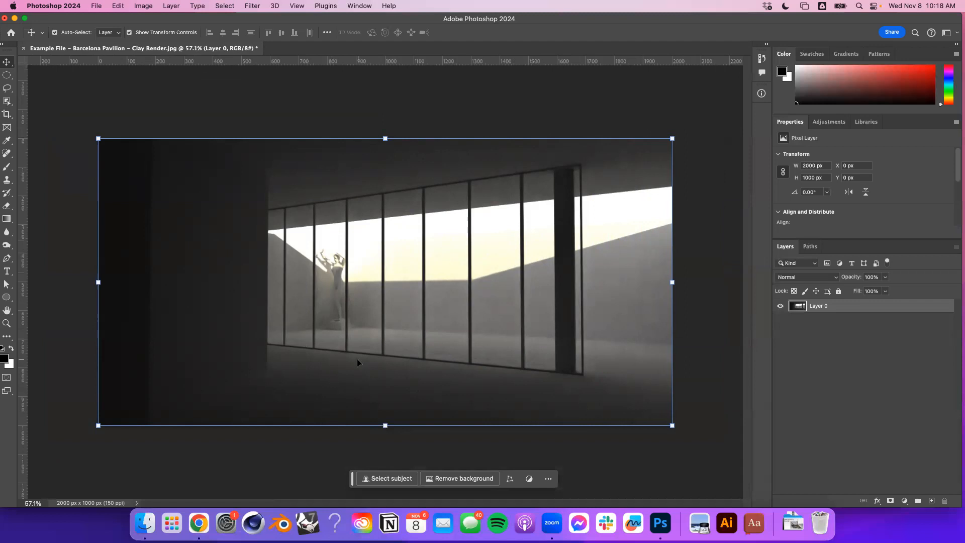
pyautogui.click(404, 481)
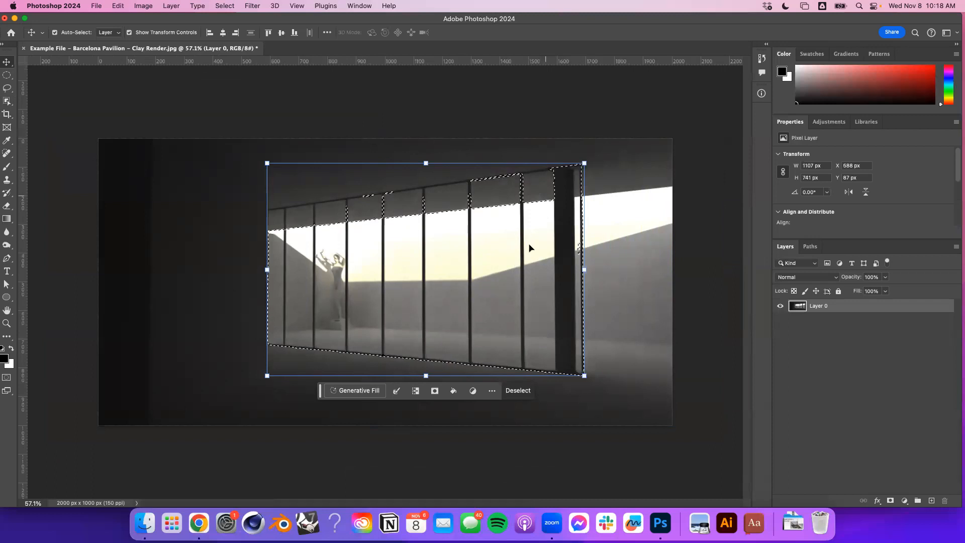
# Inspect the automatic subject selection around the glazing, and clear both the selection and the active layer.
pyautogui.scroll(4, 316, 350)
pyautogui.scroll(-2, 336, 304)
pyautogui.scroll(2, 349, 241)
pyautogui.scroll(-4, 351, 242)
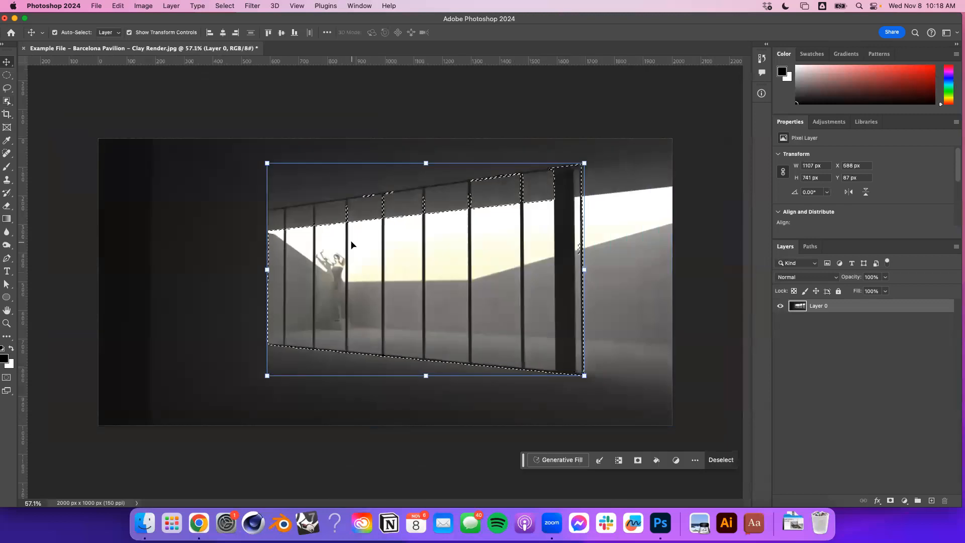
pyautogui.press('super+d')
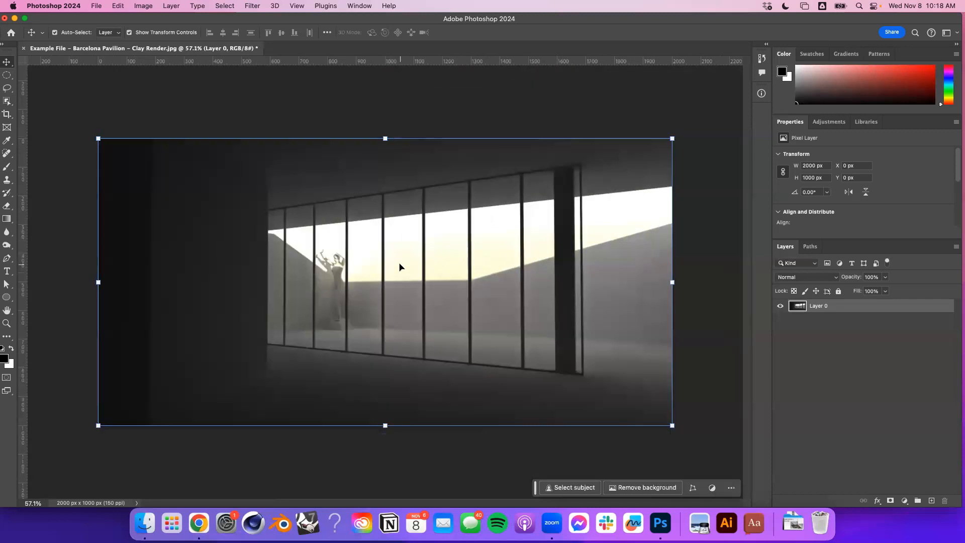
pyautogui.click(717, 362)
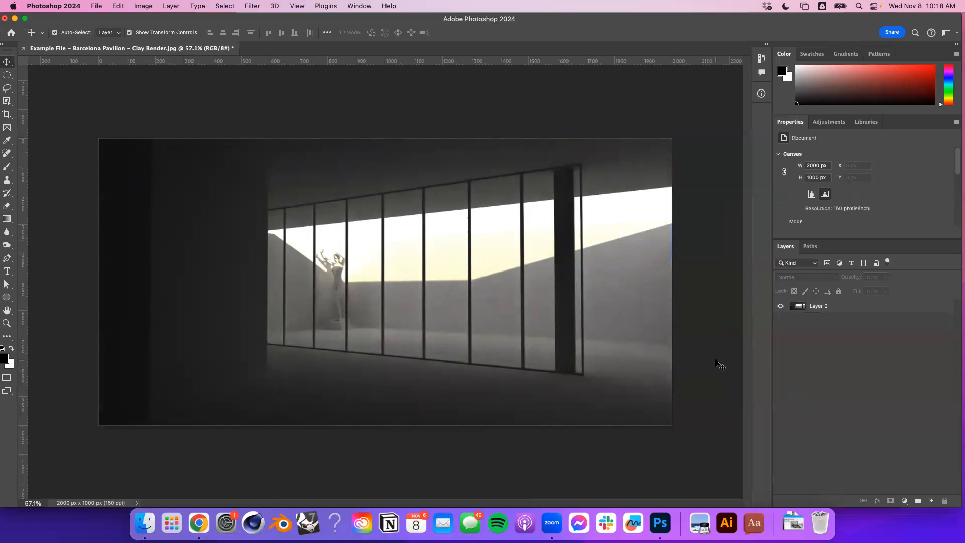
# Switch to Finder and place the Barcelona Pavilion Linework.ai file from the Desktop as a smart object, using page 1 cropped to Bounding Box.
pyautogui.click(145, 523)
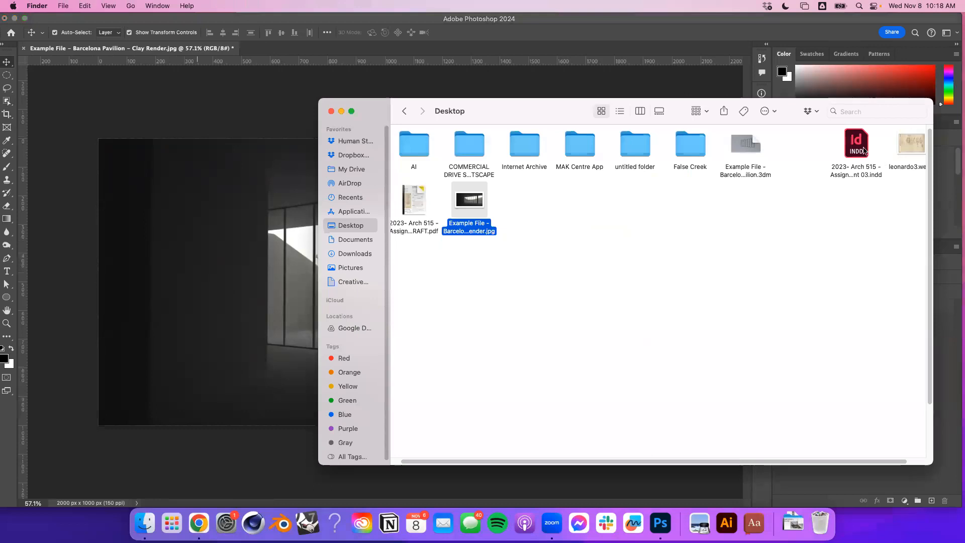
pyautogui.hscroll(2, 747, 186)
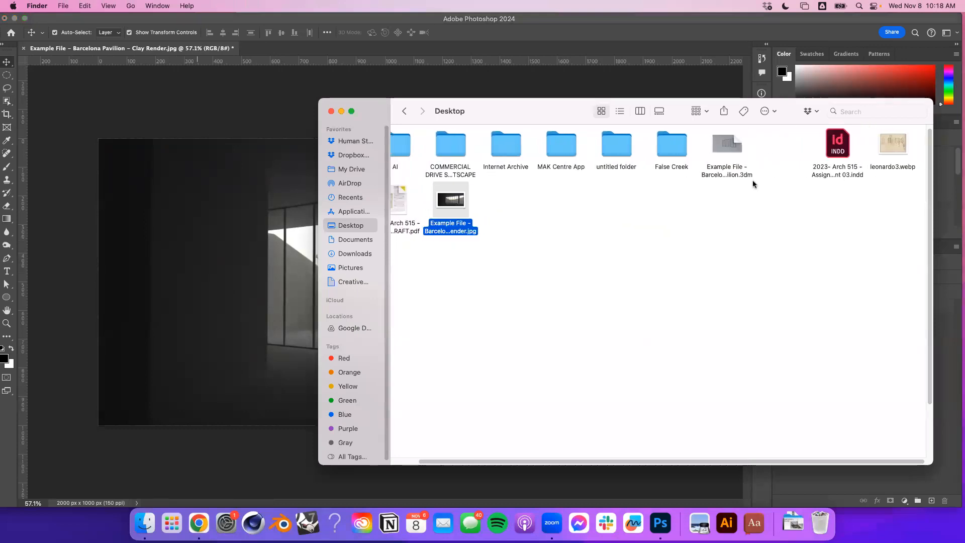
pyautogui.hscroll(-3, 751, 185)
pyautogui.hscroll(3, 756, 196)
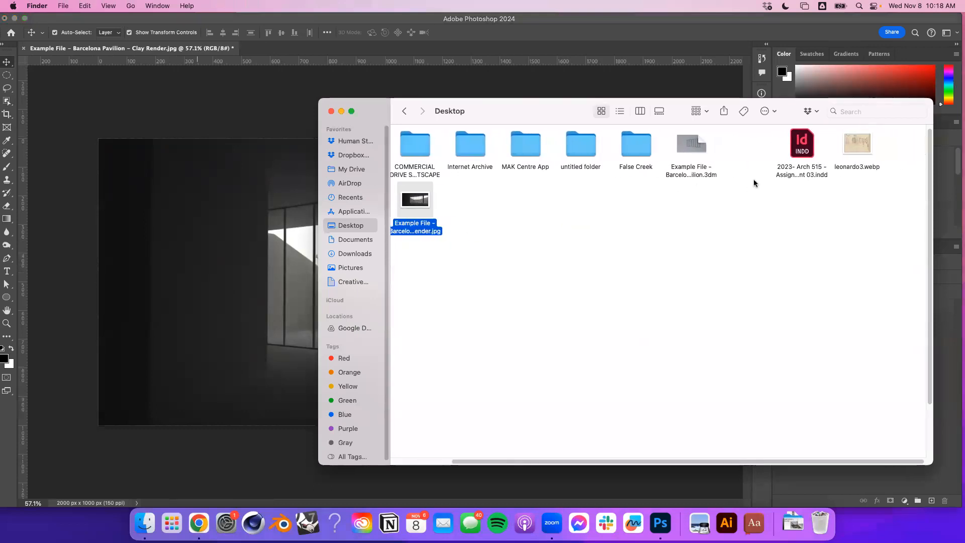
pyautogui.hscroll(-1, 764, 226)
pyautogui.click(772, 254)
pyautogui.moveTo(775, 285); pyautogui.dragTo(794, 503)
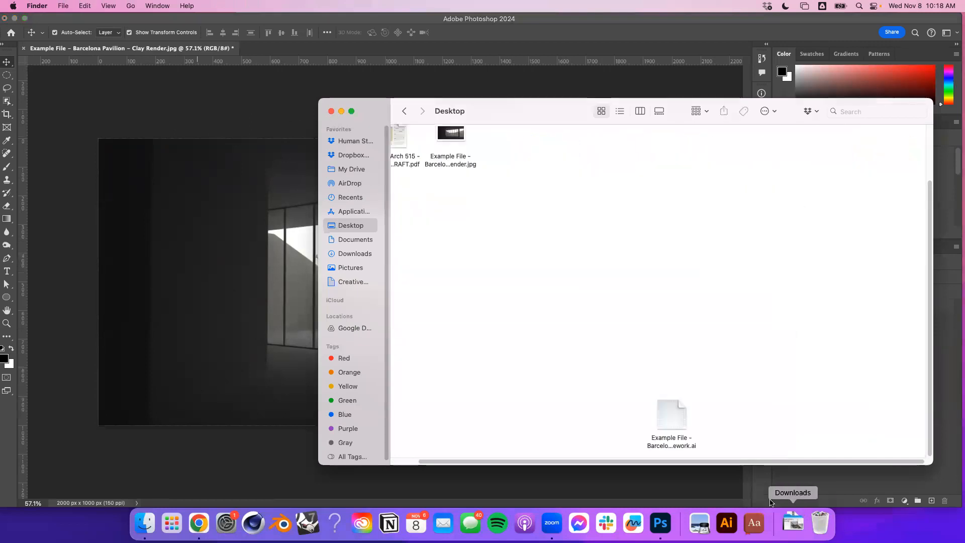
pyautogui.click(662, 422)
pyautogui.moveTo(663, 422); pyautogui.dragTo(222, 213)
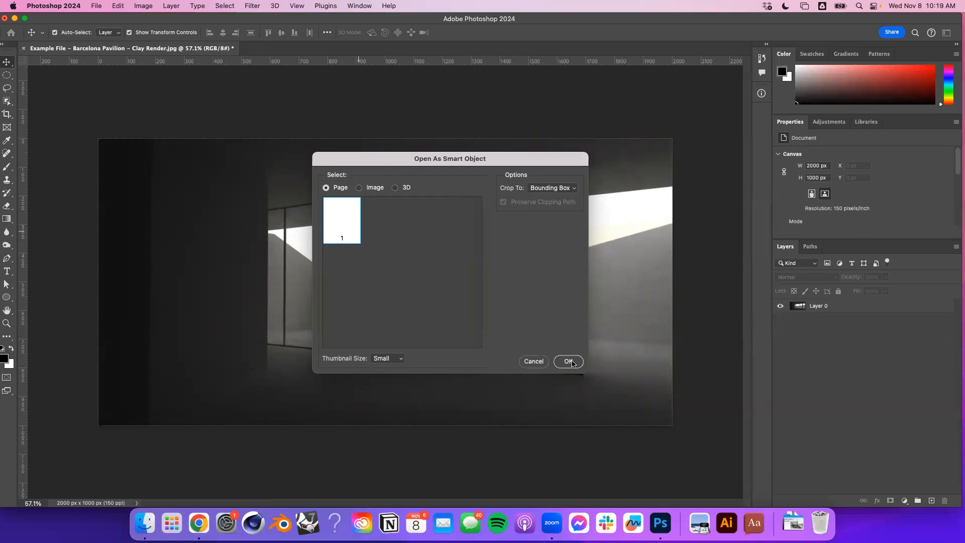
pyautogui.click(568, 362)
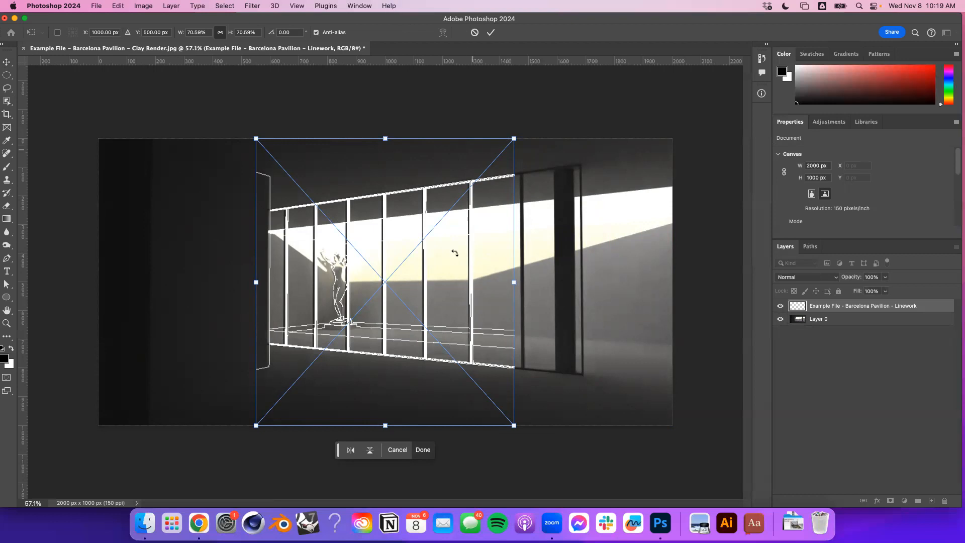
# Compare the linework with the render around the statue and mullions, and undo a small trial shift of it.
pyautogui.scroll(10, 341, 291)
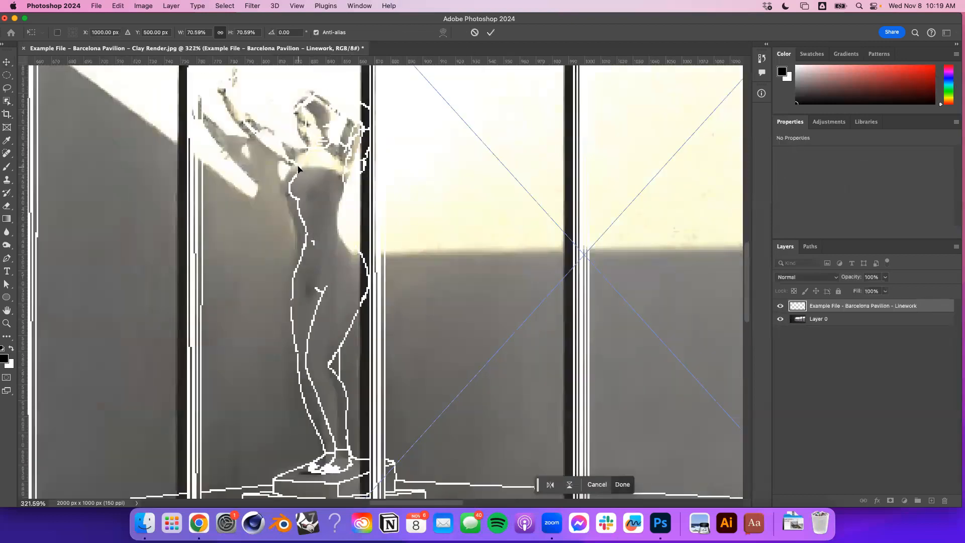
pyautogui.scroll(-10, 298, 169)
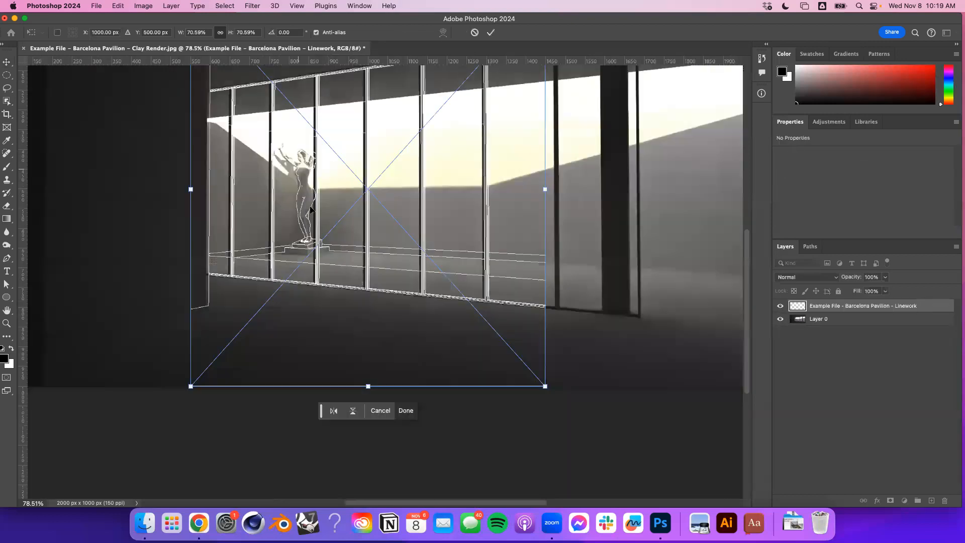
pyautogui.scroll(10, 336, 167)
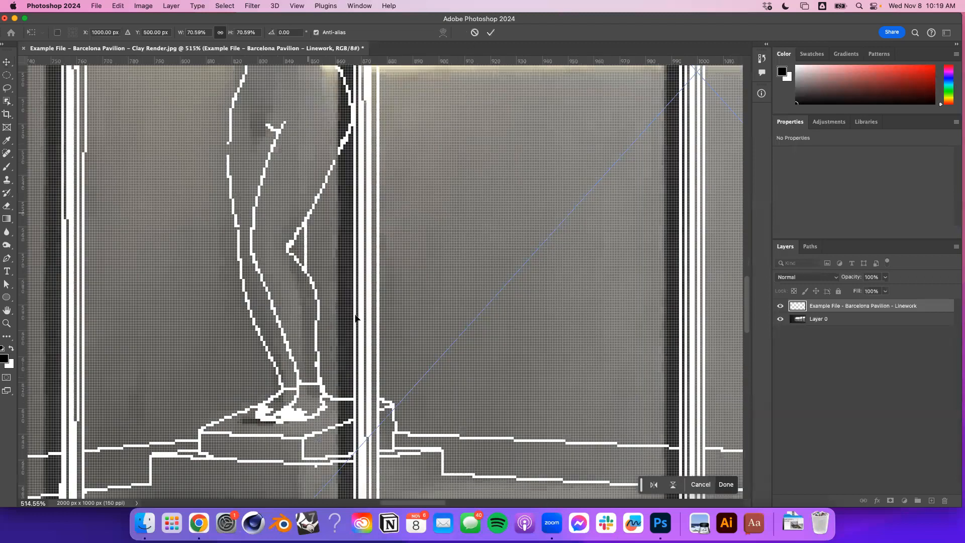
pyautogui.scroll(-10, 362, 301)
pyautogui.moveTo(362, 300)
pyautogui.mouseDown()
pyautogui.moveTo(428, 287)
pyautogui.moveTo(358, 307)
pyautogui.moveTo(359, 316)
pyautogui.moveTo(361, 307)
pyautogui.mouseUp()
pyautogui.hotkey('ctrl', 'z')
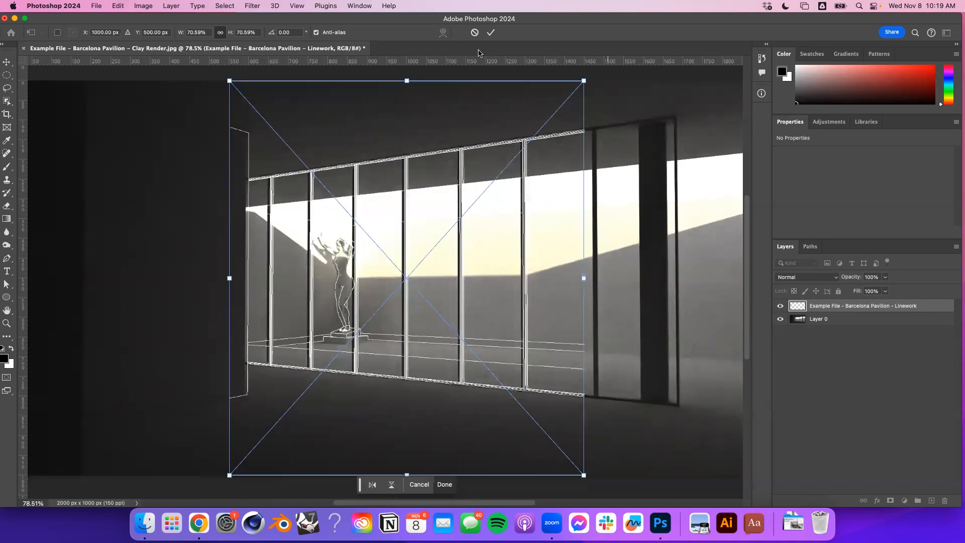
# Commit the linework placement and inspect its lines over the glazing and statue up close.
pyautogui.click(490, 31)
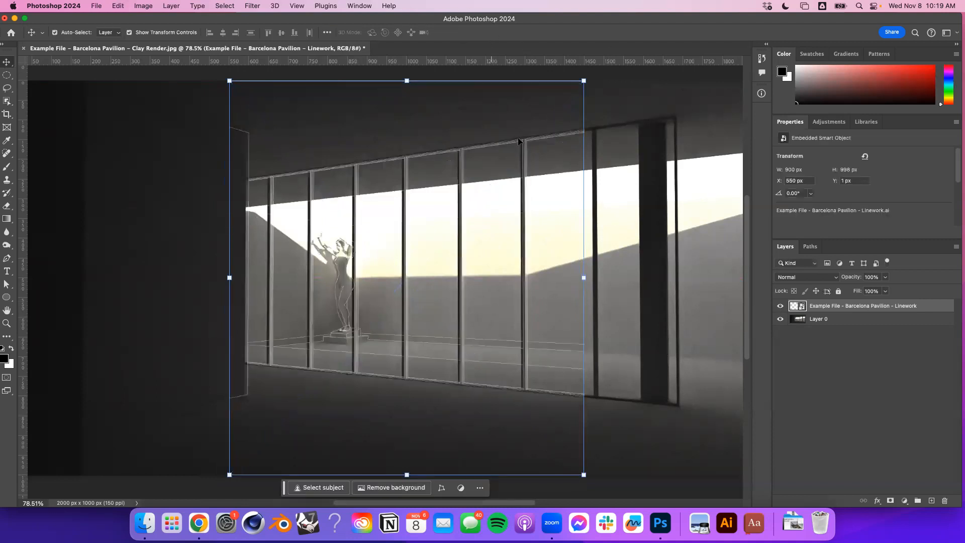
pyautogui.scroll(10, 279, 241)
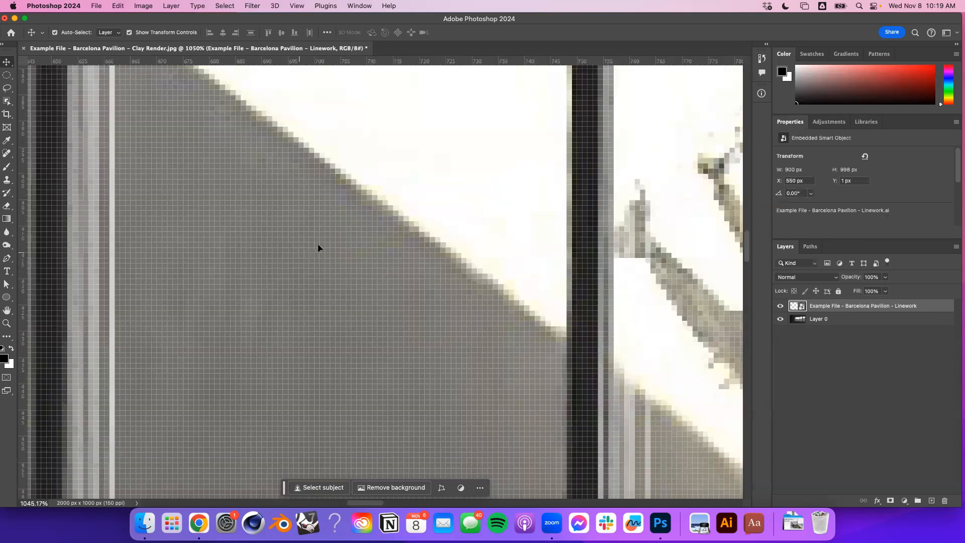
pyautogui.scroll(-8, 323, 227)
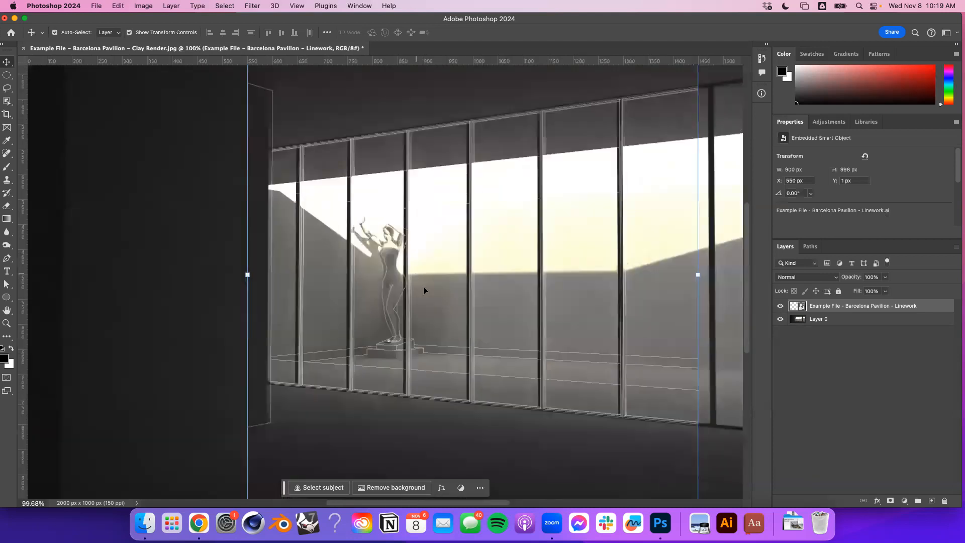
# Try shifting the render layer to match the linework near the statue's legs, and undo the shift.
pyautogui.scroll(5, 403, 329)
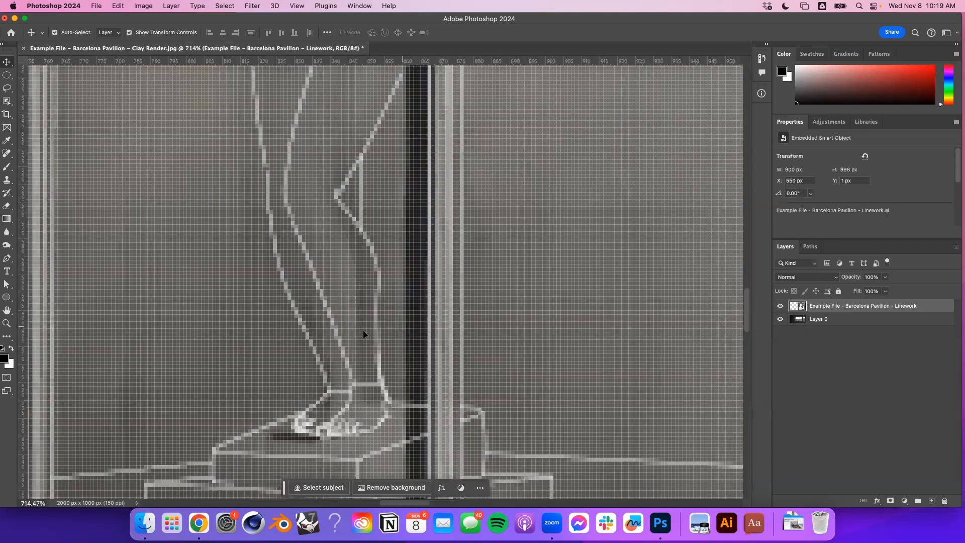
pyautogui.scroll(-2, 360, 331)
pyautogui.moveTo(361, 332); pyautogui.dragTo(375, 331)
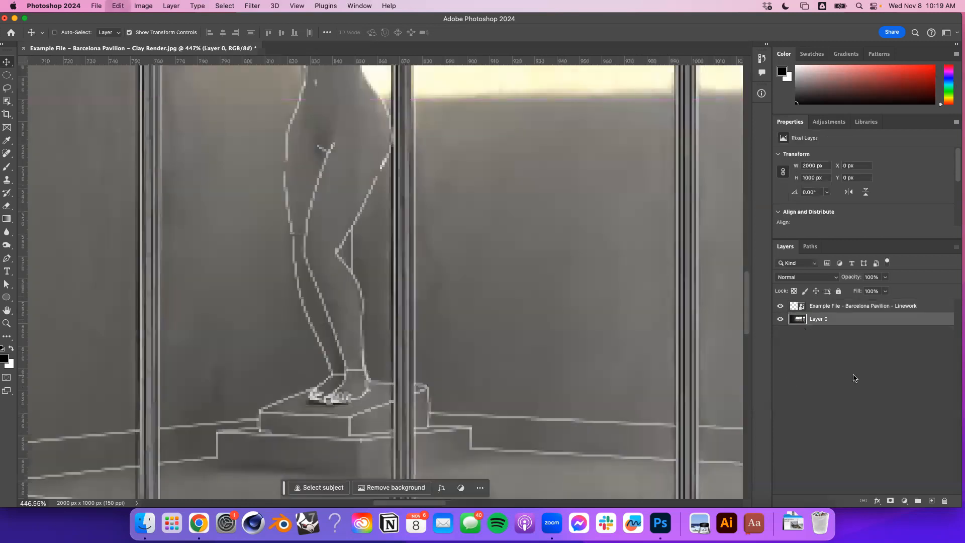
pyautogui.press('super+z')
# Move the linework layer to X 544 px, Y 0 px so it matches the render's mullions, and deselect it.
pyautogui.click(825, 308)
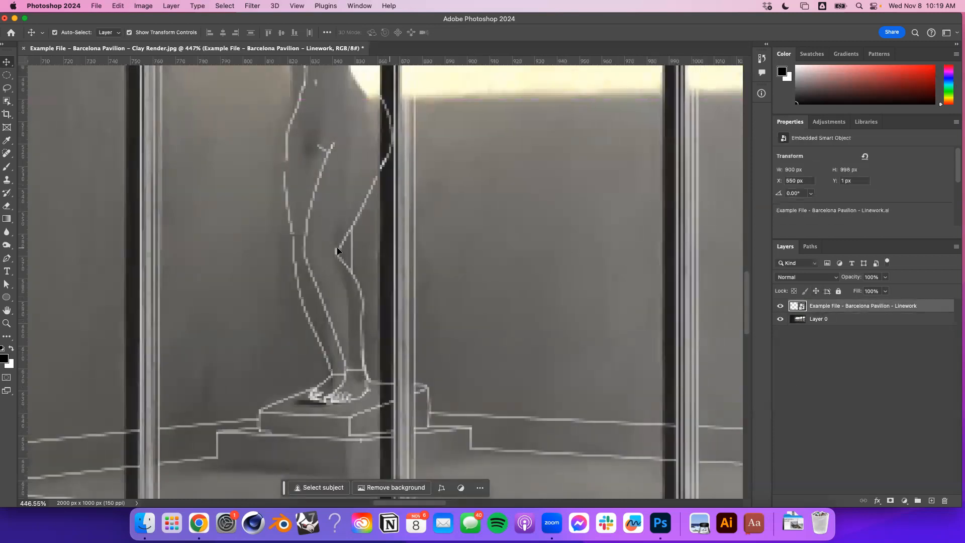
pyautogui.moveTo(338, 256); pyautogui.dragTo(322, 252)
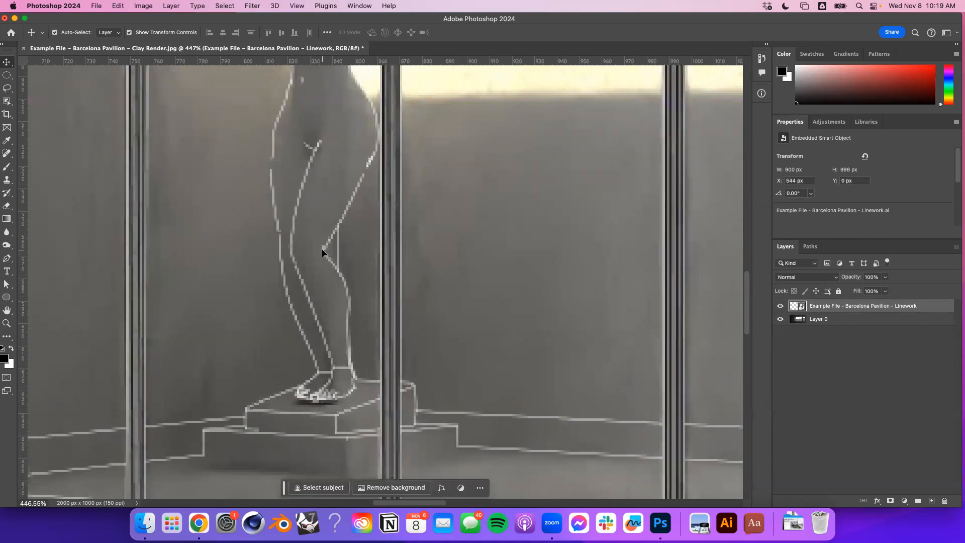
pyautogui.scroll(-8, 322, 252)
pyautogui.click(563, 108)
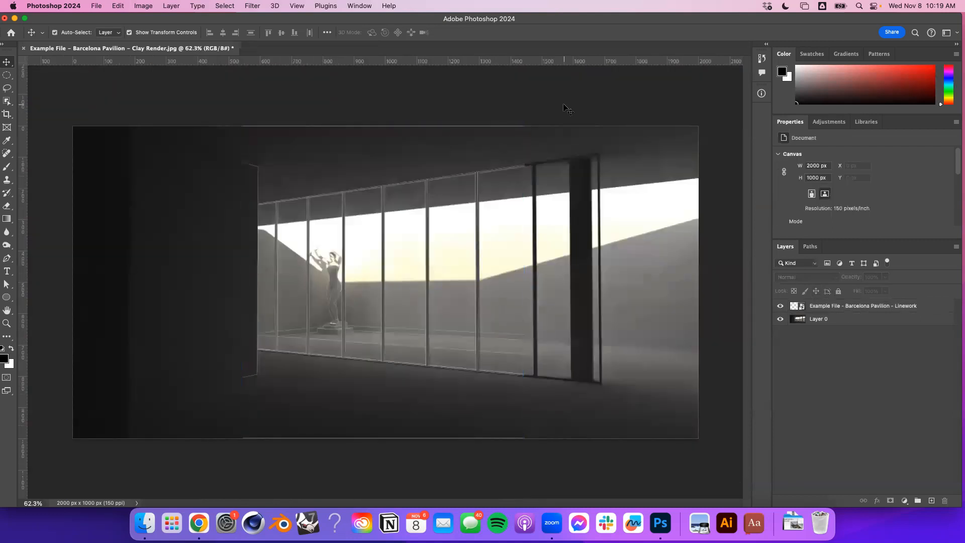
# Examine how the aligned linework sits over the glazing, statue and columns, both close up and across the whole image.
pyautogui.scroll(2, 321, 246)
pyautogui.scroll(-2, 320, 240)
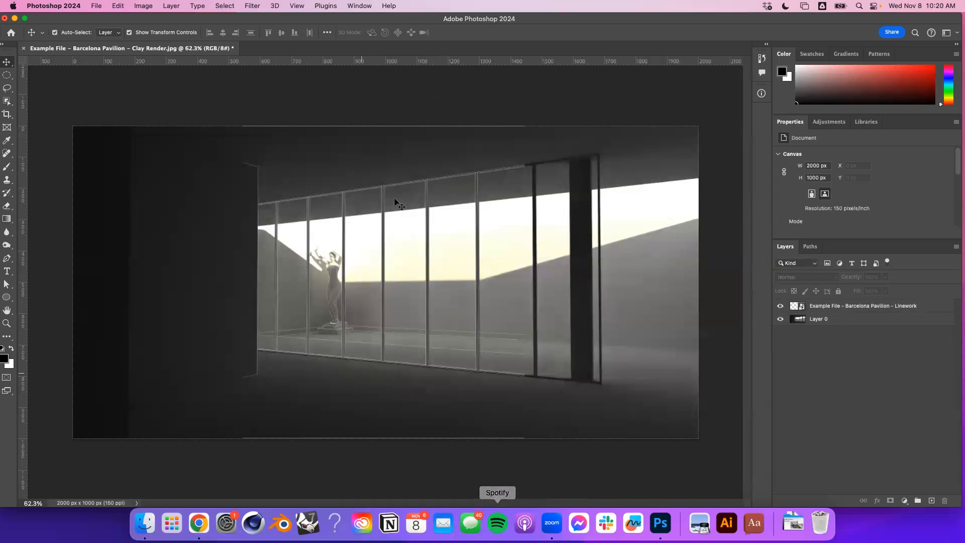
pyautogui.scroll(2, 387, 290)
pyautogui.scroll(-2, 387, 290)
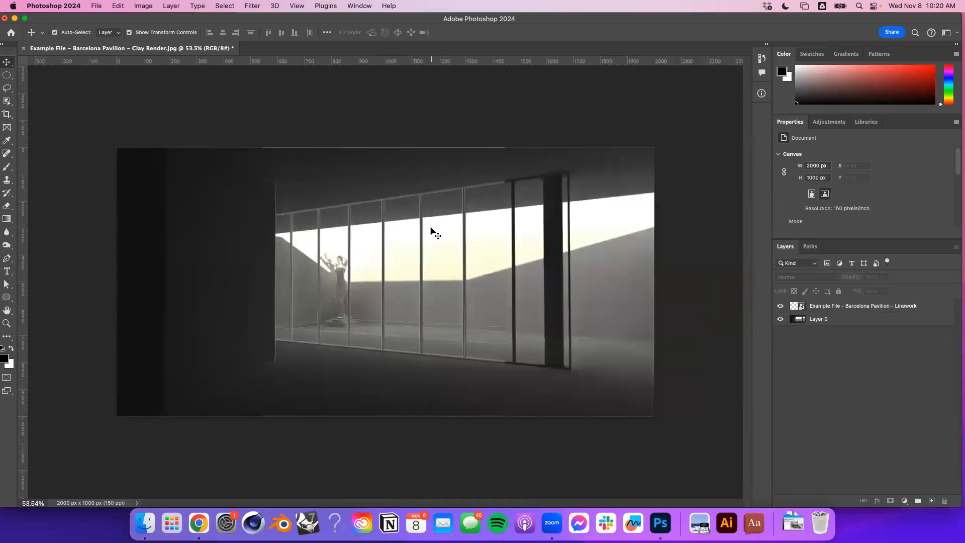
pyautogui.scroll(4, 282, 277)
pyautogui.scroll(-3, 284, 274)
pyautogui.scroll(3, 414, 302)
pyautogui.scroll(-4, 406, 300)
pyautogui.scroll(2, 309, 298)
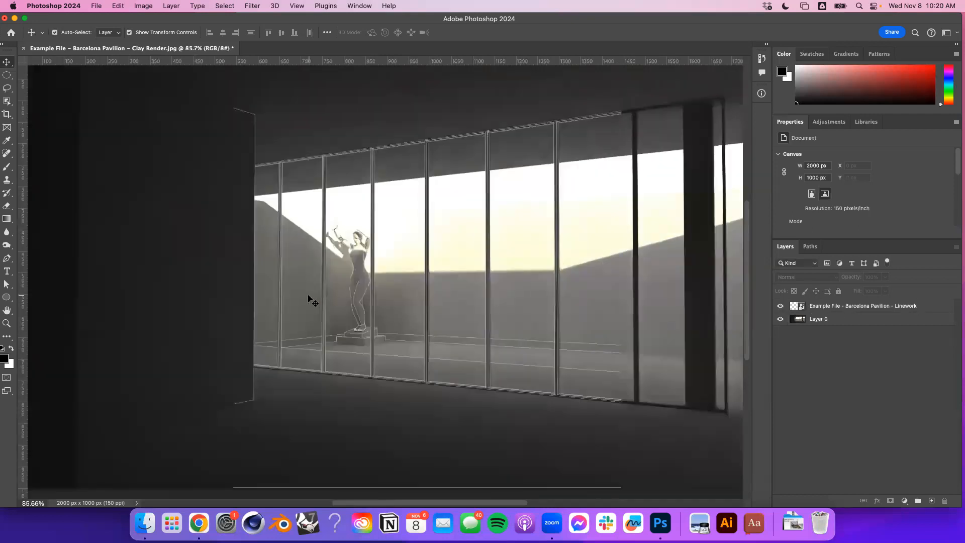
pyautogui.scroll(-2, 558, 259)
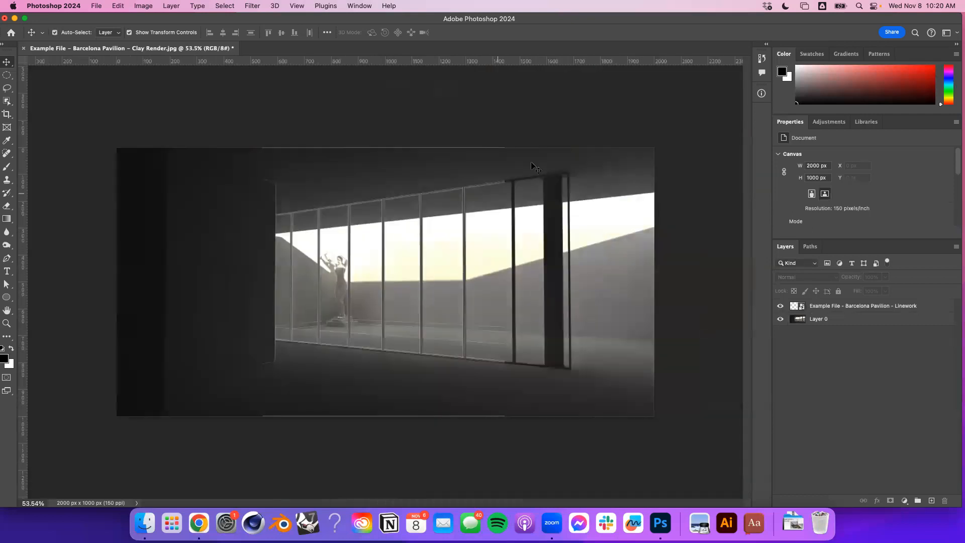
pyautogui.scroll(3, 535, 226)
pyautogui.scroll(-3, 427, 254)
pyautogui.scroll(2, 372, 261)
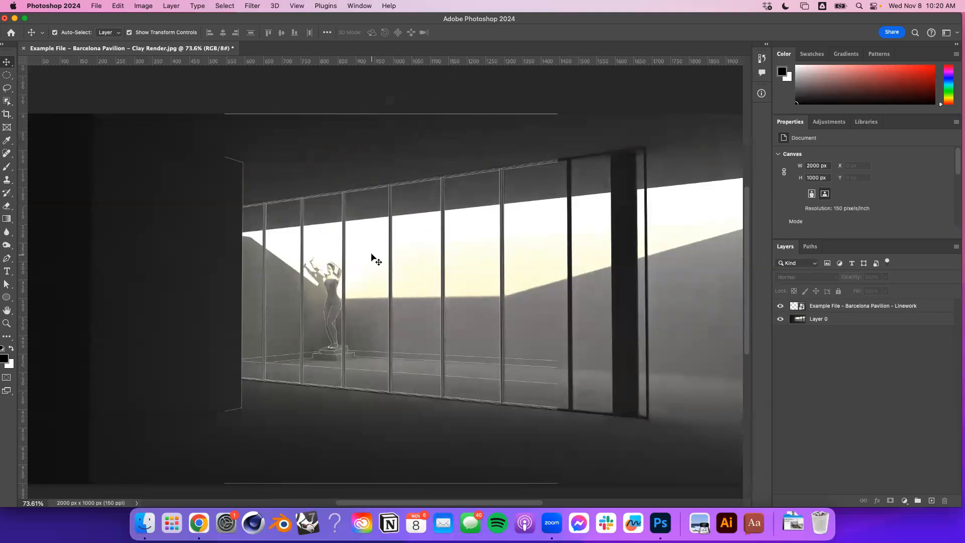
pyautogui.scroll(2, 355, 142)
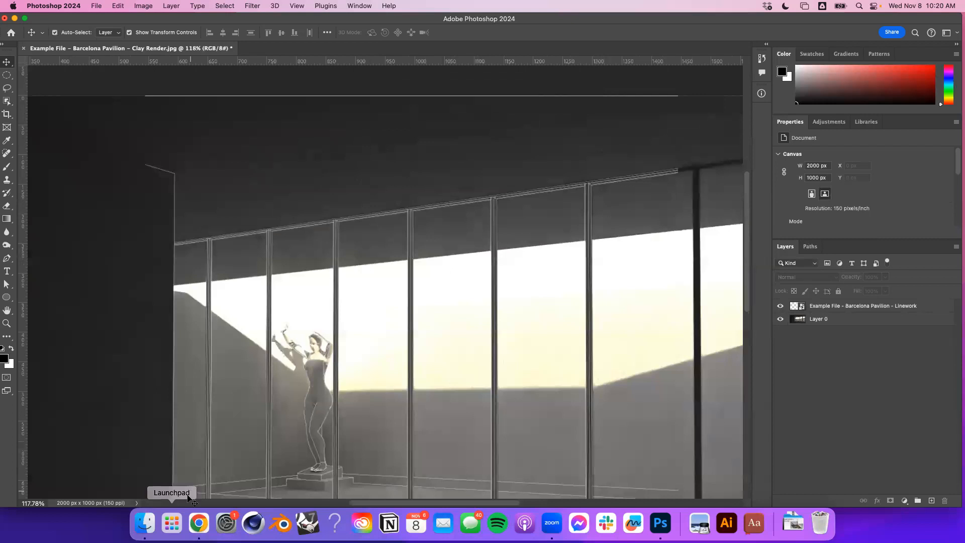
# Switch to Finder, place the Linework.ai file again with page 1 cropped to Media Box, then cancel the placement and return to Photoshop.
pyautogui.click(142, 525)
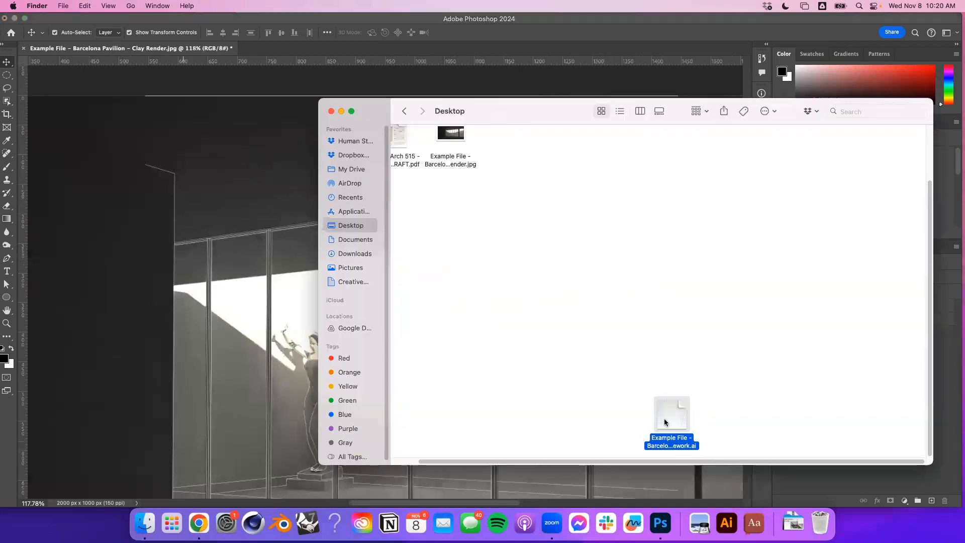
pyautogui.moveTo(664, 422); pyautogui.dragTo(221, 367)
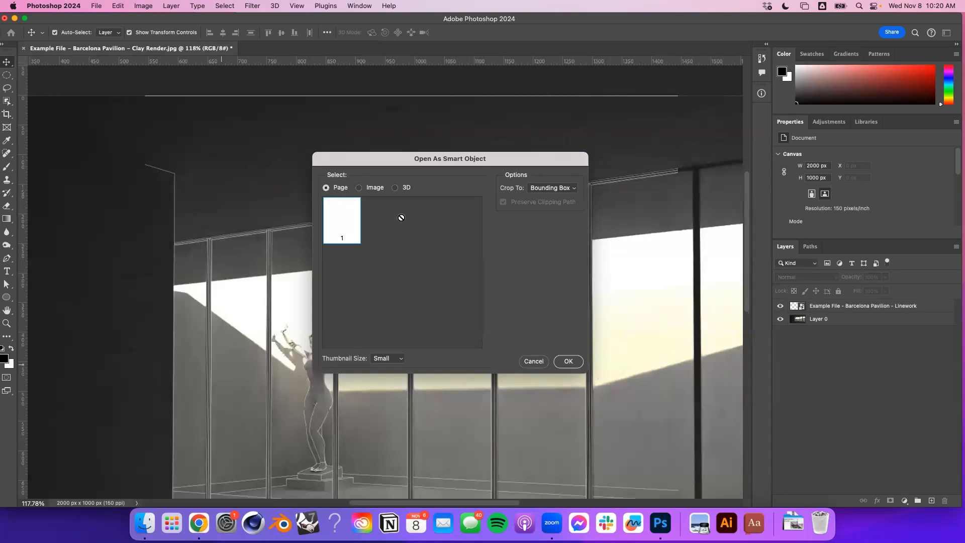
pyautogui.click(555, 191)
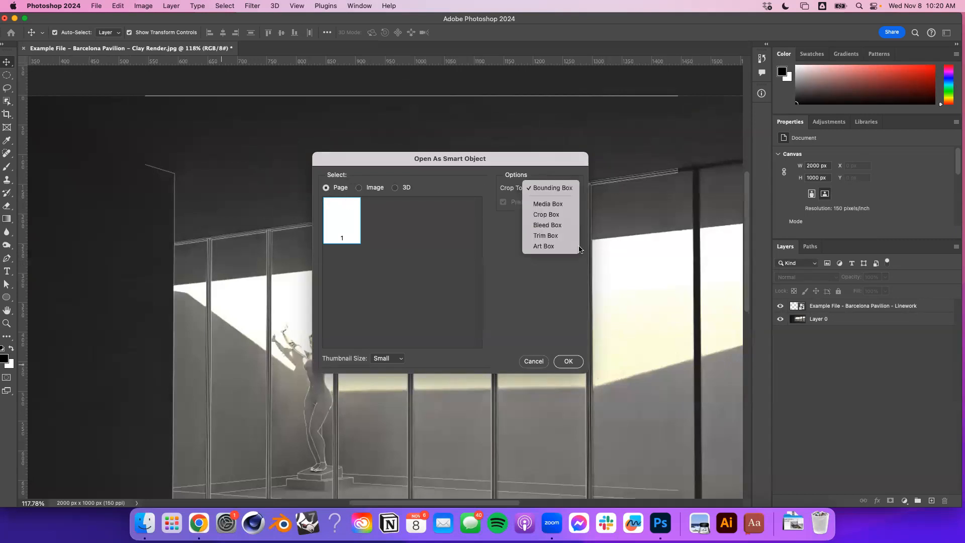
pyautogui.click(570, 204)
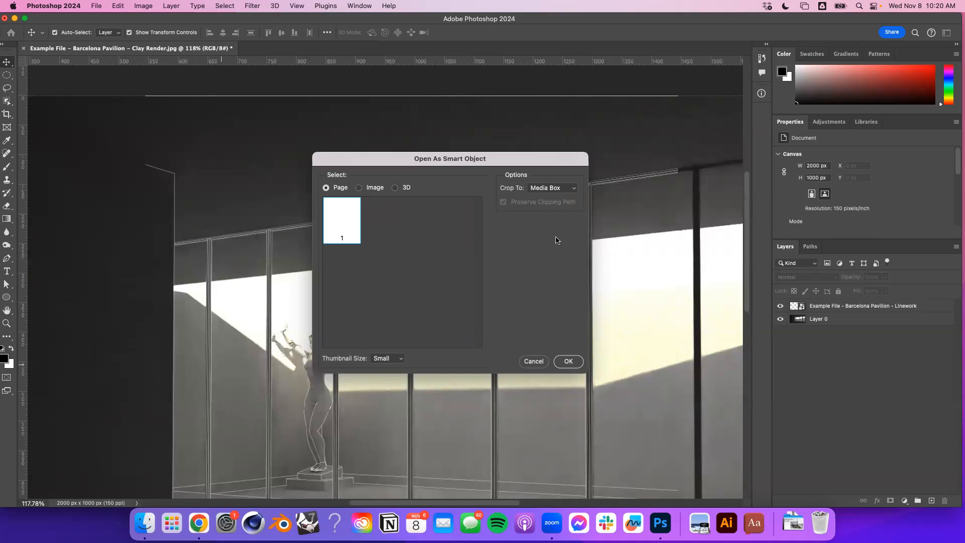
pyautogui.click(569, 362)
pyautogui.scroll(-5, 272, 314)
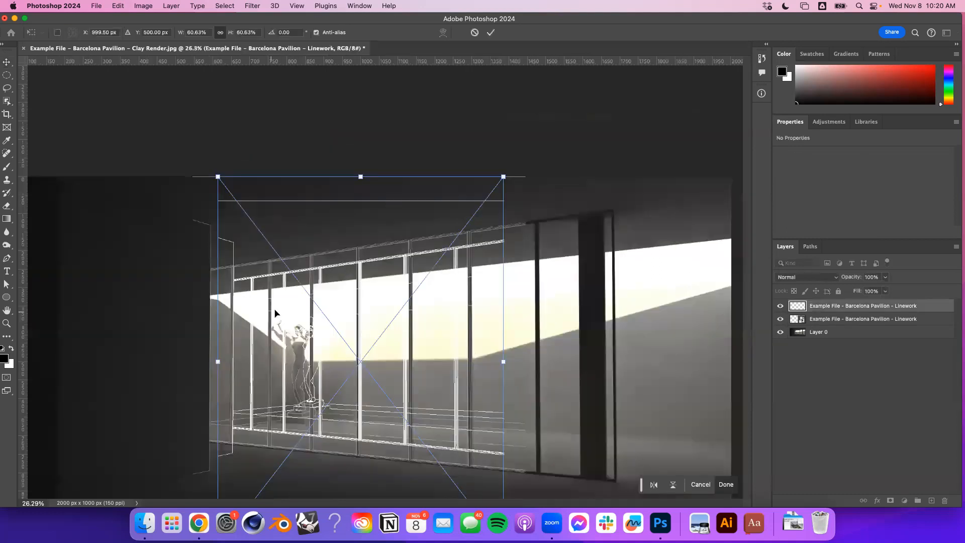
pyautogui.press('Escape')
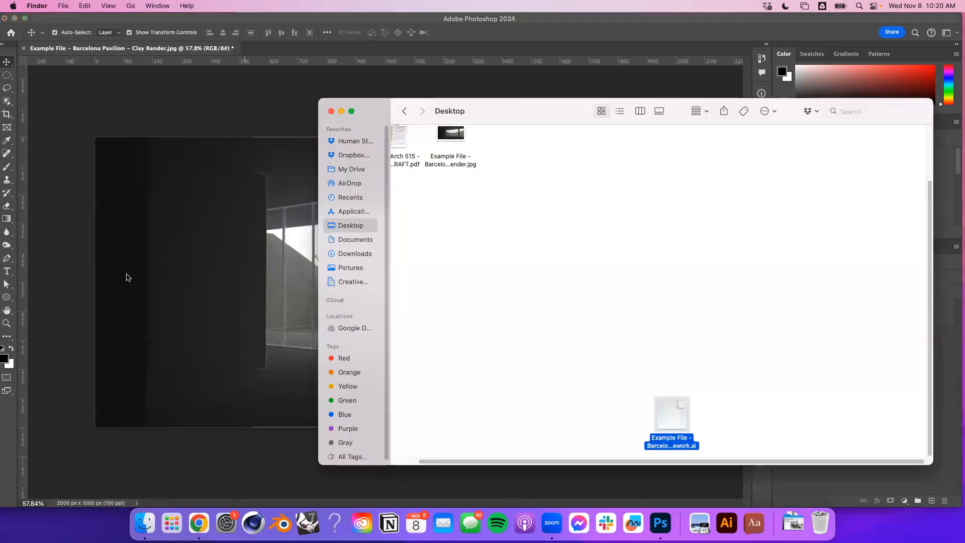
pyautogui.click(186, 273)
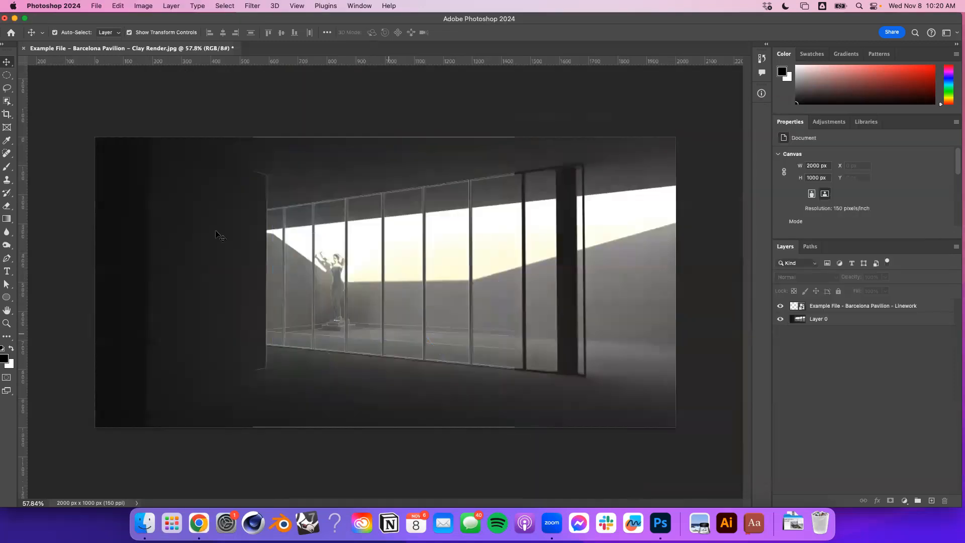
pyautogui.scroll(2, 224, 275)
pyautogui.scroll(-2, 224, 274)
pyautogui.scroll(1, 224, 274)
pyautogui.scroll(-1, 296, 276)
pyautogui.click(830, 318)
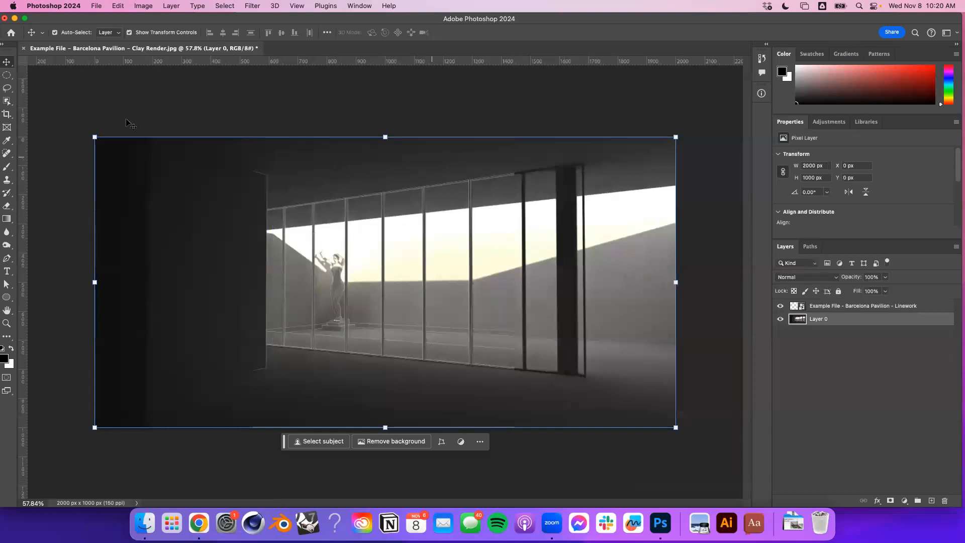
pyautogui.click(719, 352)
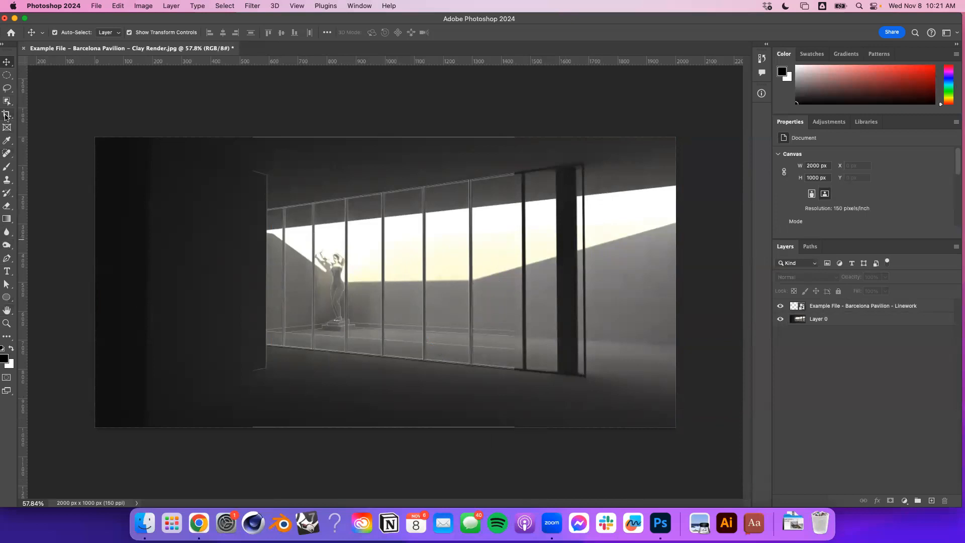
pyautogui.click(7, 102)
pyautogui.click(73, 127)
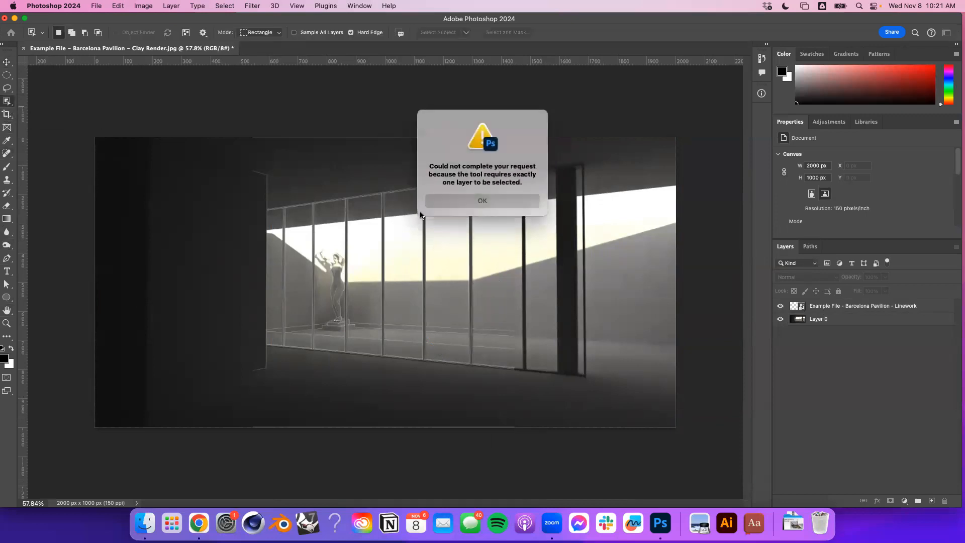
pyautogui.click(479, 201)
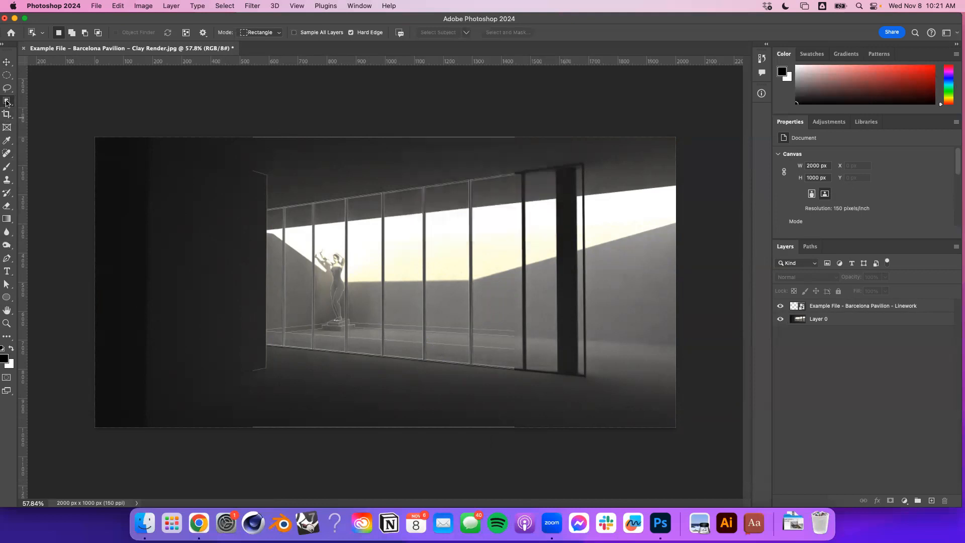
# Start a crop of the image, choose the Ratio preset and clear its 1:1 values for free-form proportions.
pyautogui.click(7, 115)
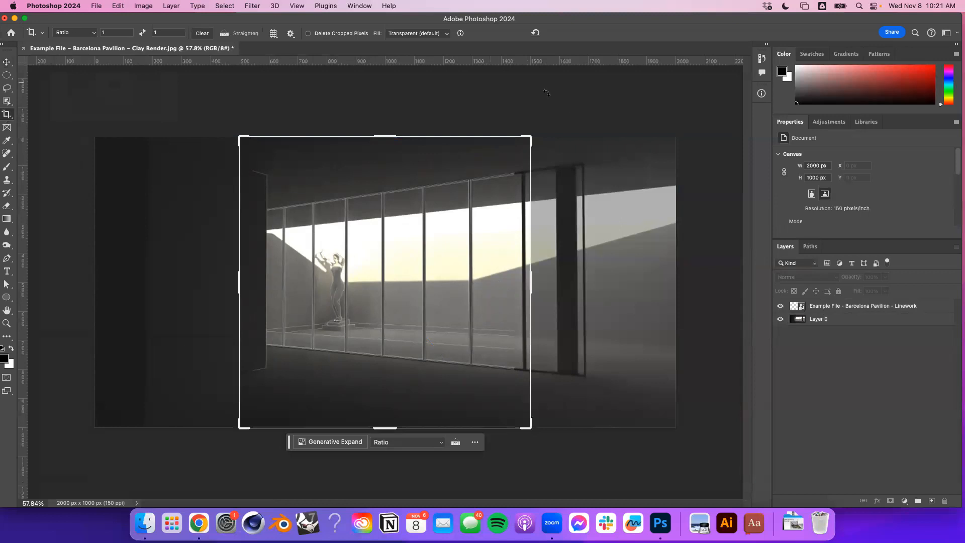
pyautogui.moveTo(522, 149); pyautogui.dragTo(572, 181)
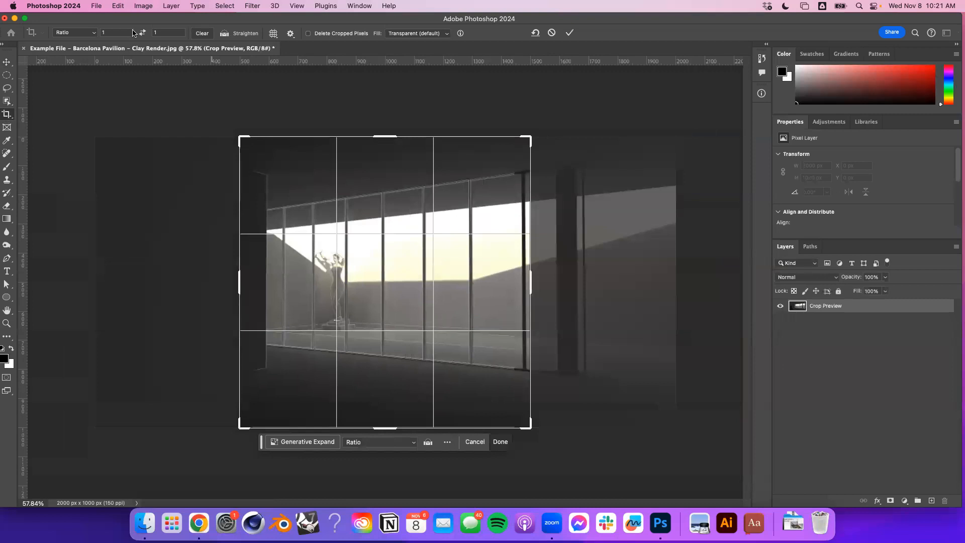
pyautogui.click(59, 32)
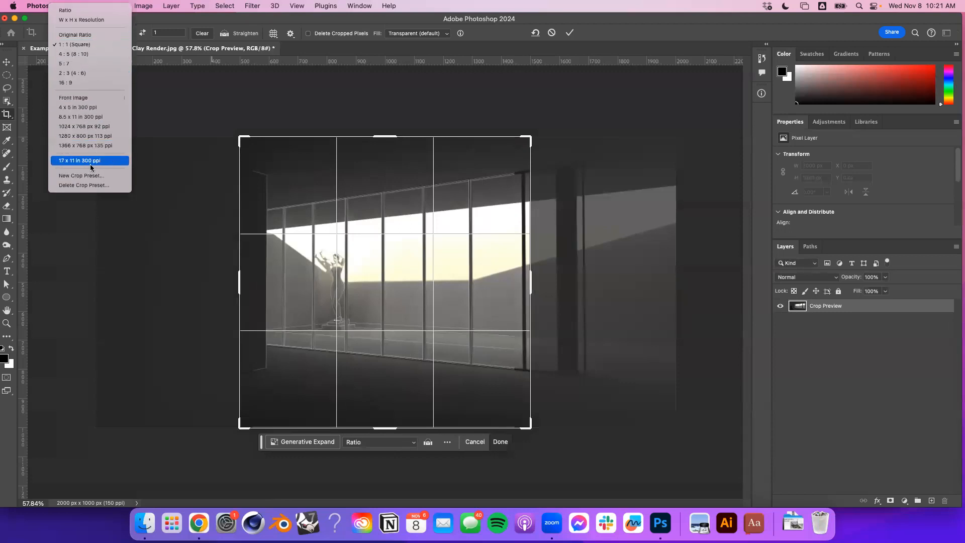
pyautogui.click(98, 13)
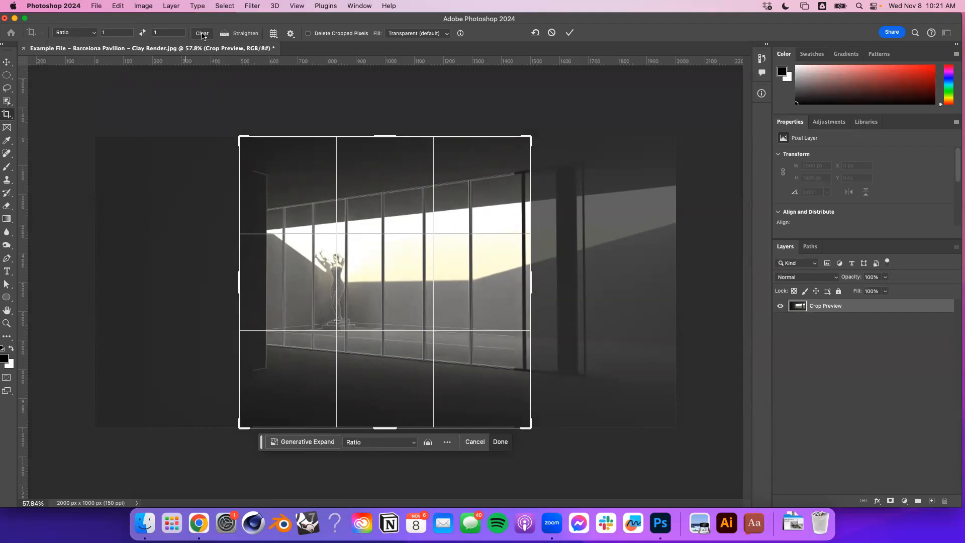
# Crop the canvas around the glazing and statue to about 883 by 881 px, with Delete Cropped Pixels off.
pyautogui.moveTo(531, 137)
pyautogui.mouseDown()
pyautogui.moveTo(545, 125)
pyautogui.moveTo(570, 131)
pyautogui.moveTo(512, 123)
pyautogui.moveTo(517, 196)
pyautogui.moveTo(517, 133)
pyautogui.moveTo(523, 142)
pyautogui.mouseUp()
pyautogui.moveTo(249, 426); pyautogui.dragTo(254, 424)
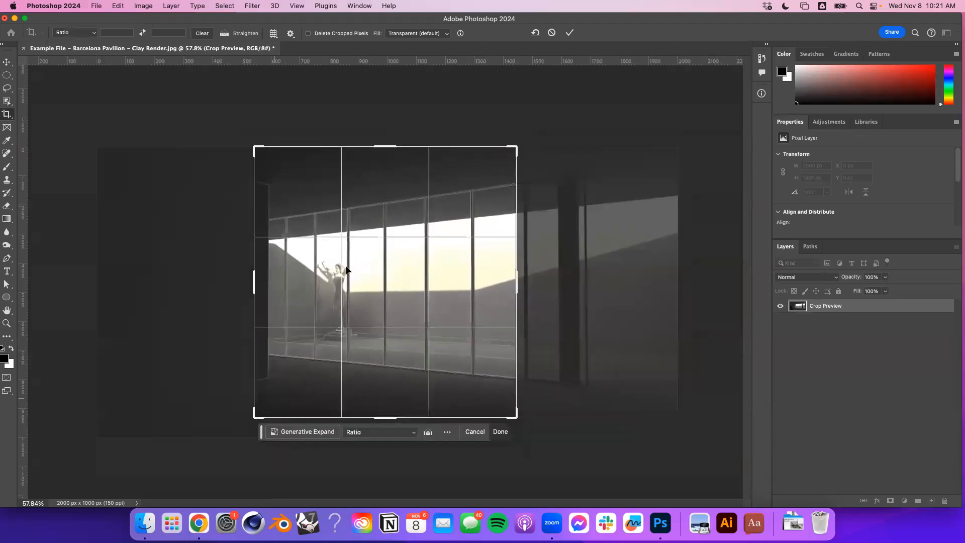
pyautogui.moveTo(398, 143); pyautogui.dragTo(398, 159)
pyautogui.moveTo(520, 287); pyautogui.dragTo(517, 285)
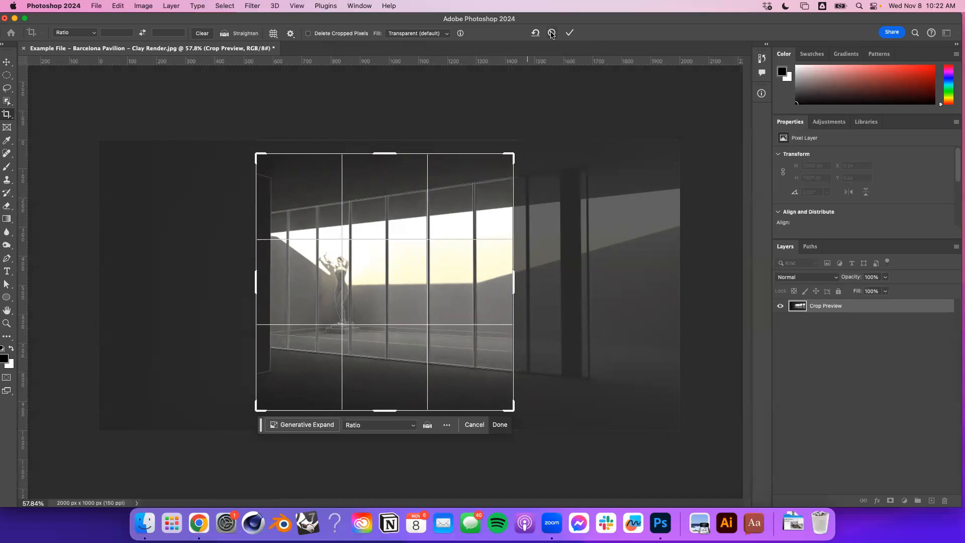
pyautogui.click(571, 33)
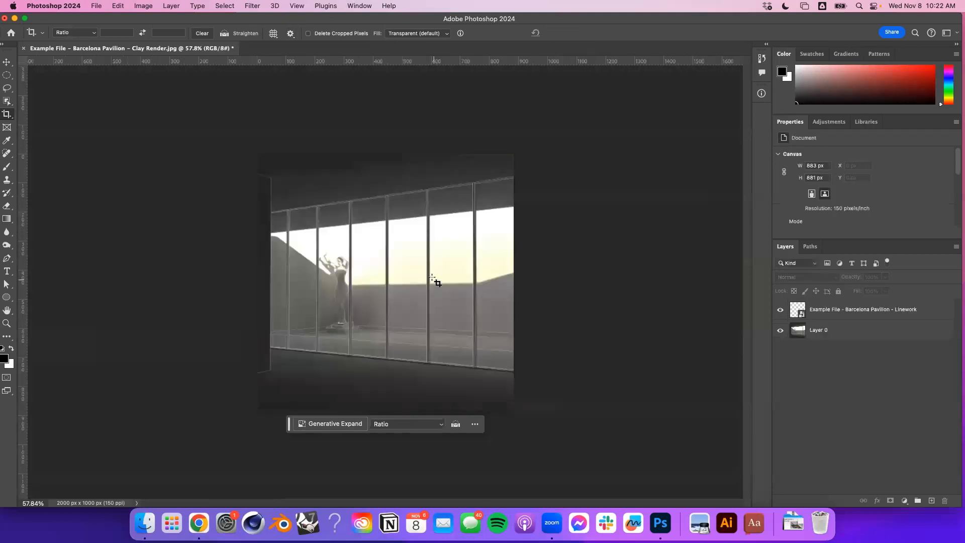
# Shift Layer 0 within the cropped canvas to check its retained pixels, then deselect it and undo back to before the crop.
pyautogui.press('v')
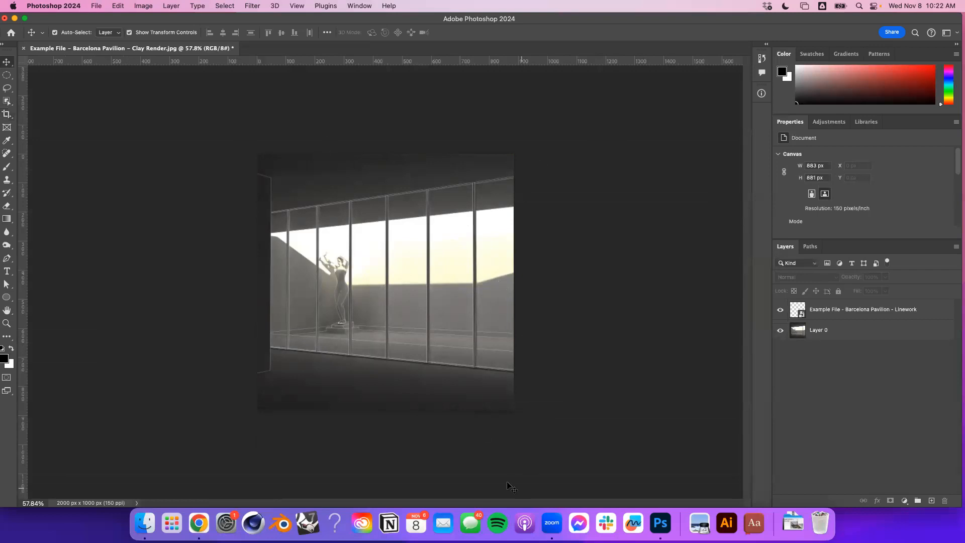
pyautogui.click(905, 330)
pyautogui.moveTo(352, 246); pyautogui.dragTo(521, 227)
pyautogui.moveTo(285, 294)
pyautogui.mouseDown()
pyautogui.moveTo(348, 385)
pyautogui.moveTo(421, 286)
pyautogui.moveTo(502, 287)
pyautogui.moveTo(275, 280)
pyautogui.moveTo(287, 281)
pyautogui.mouseUp()
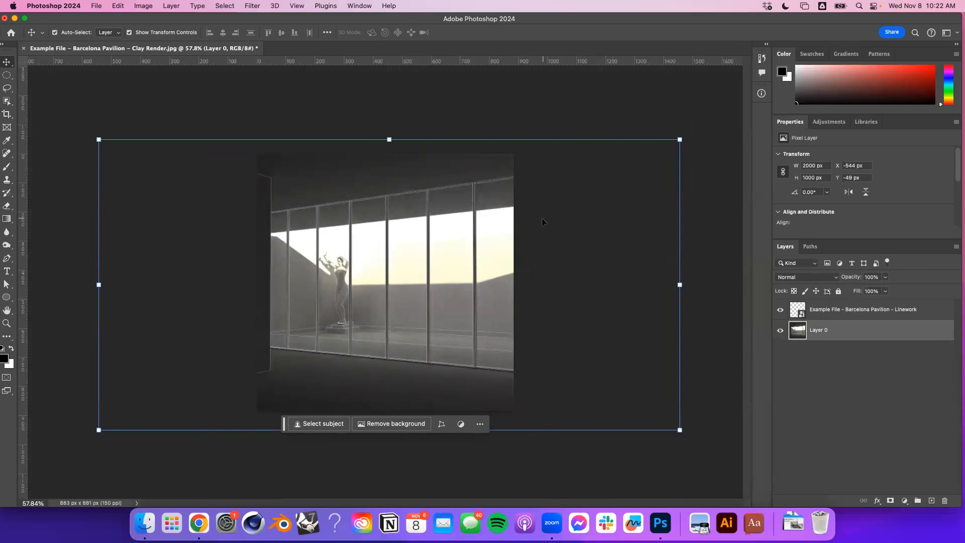
pyautogui.click(660, 112)
pyautogui.press('super+z')
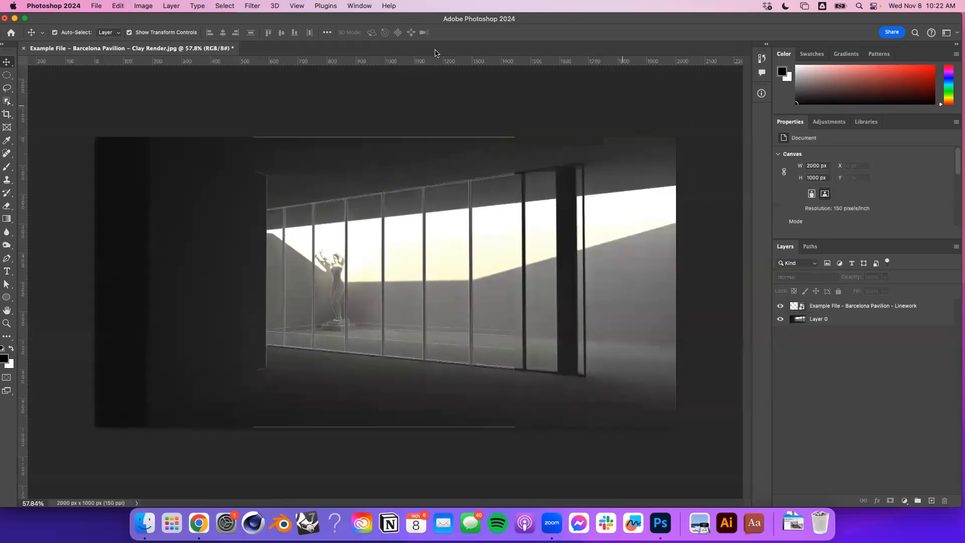
# Crop both sides of the canvas to the linework's extents, 900 by 1000 px, with Delete Cropped Pixels on, and return to the Move tool.
pyautogui.press('c')
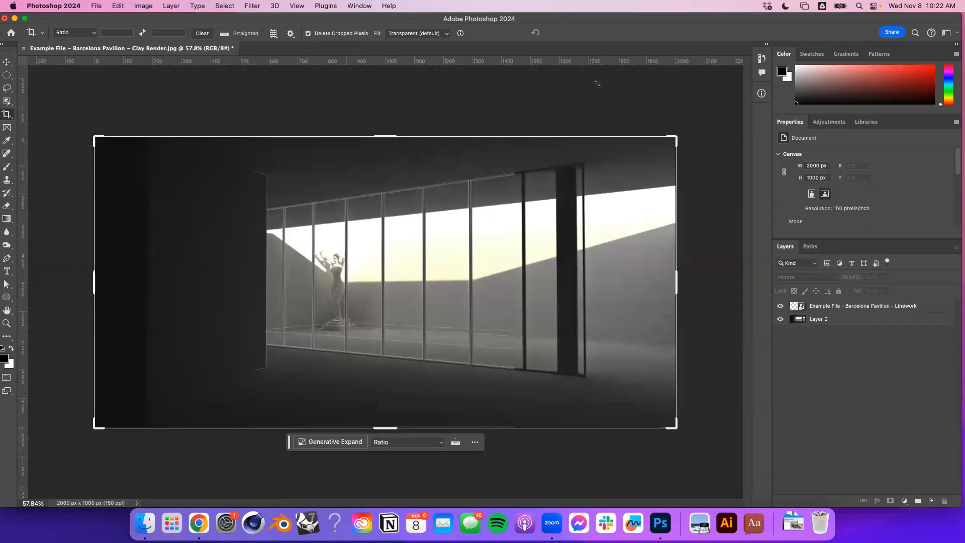
pyautogui.moveTo(678, 287); pyautogui.dragTo(603, 300)
pyautogui.moveTo(174, 287); pyautogui.dragTo(256, 300)
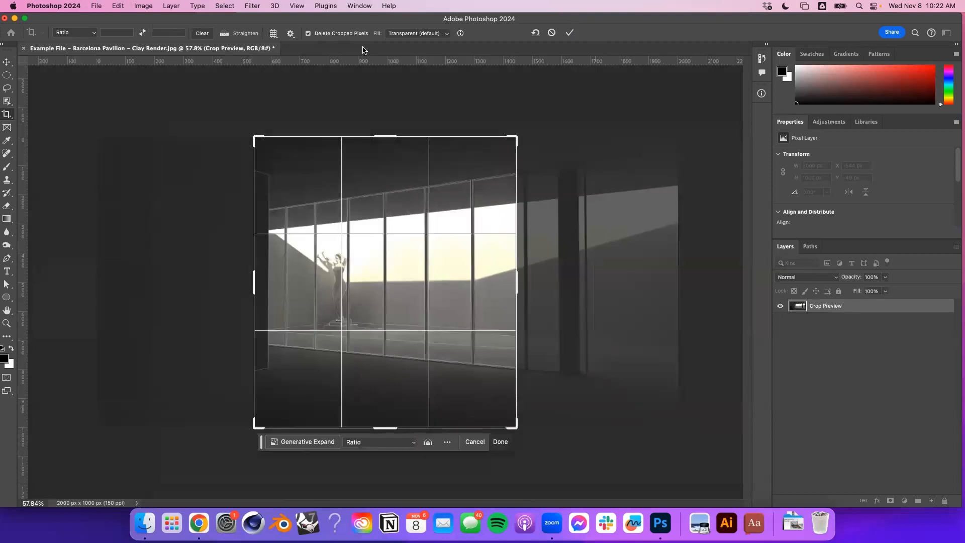
pyautogui.click(569, 33)
pyautogui.click(7, 62)
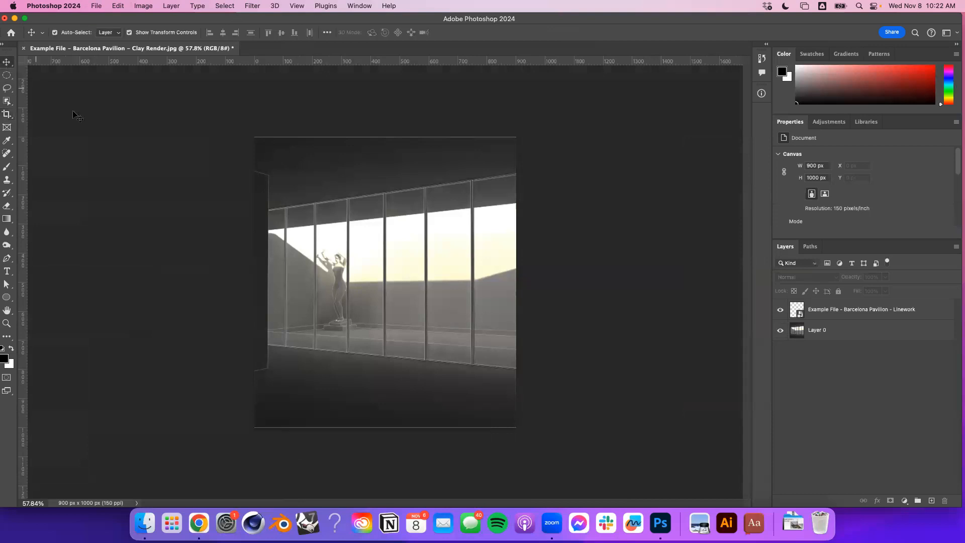
# Shift Layer 0 to inspect its edges after the crop, undo the move and review the crop options.
pyautogui.moveTo(404, 392); pyautogui.dragTo(452, 305)
pyautogui.press('super+z')
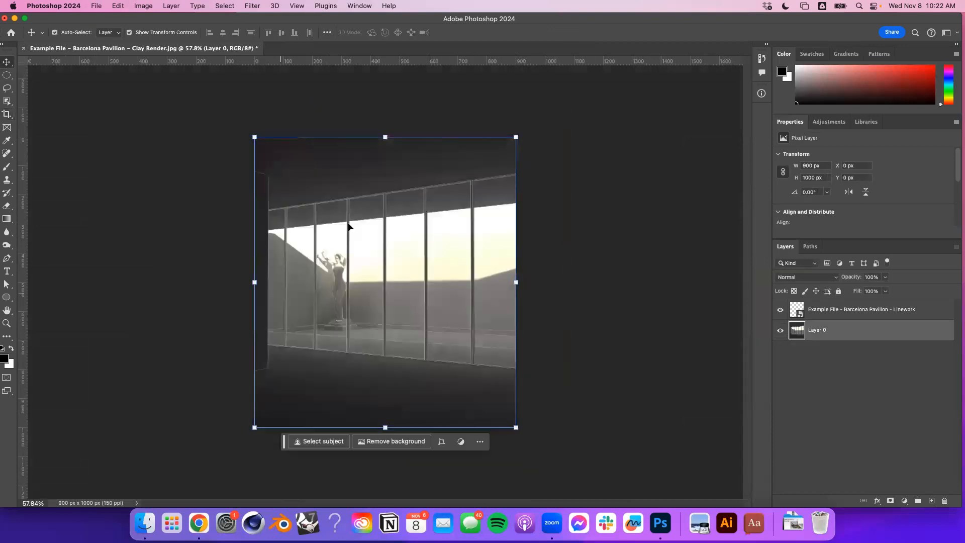
pyautogui.click(674, 324)
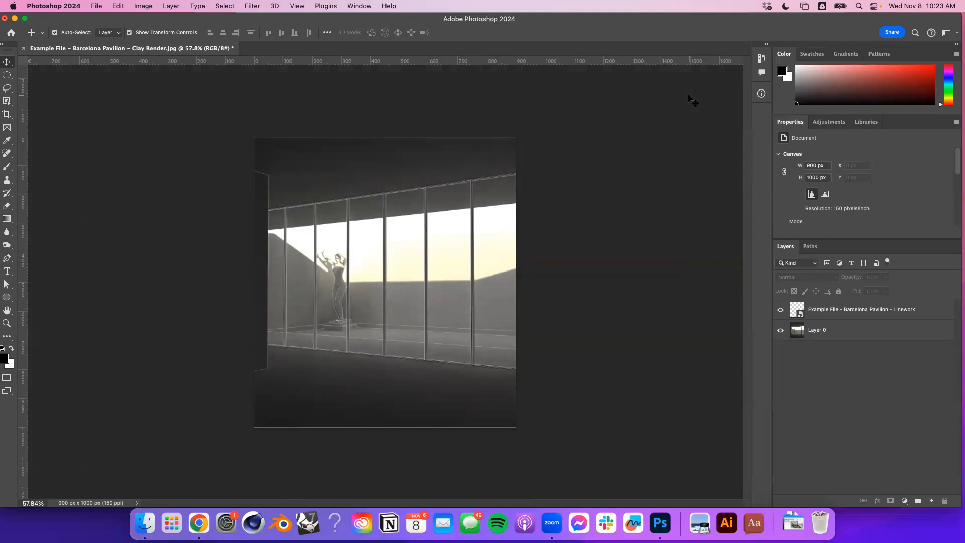
pyautogui.press('c')
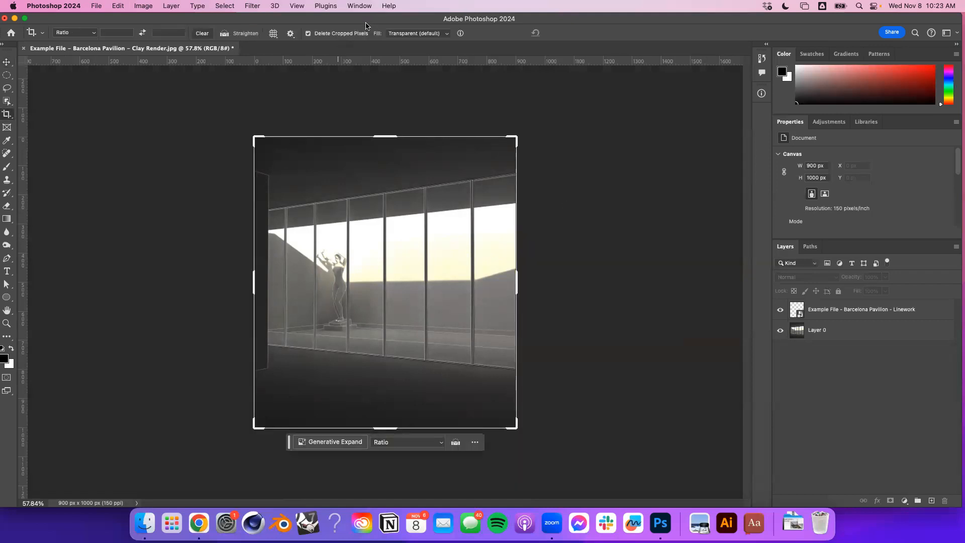
pyautogui.press('v')
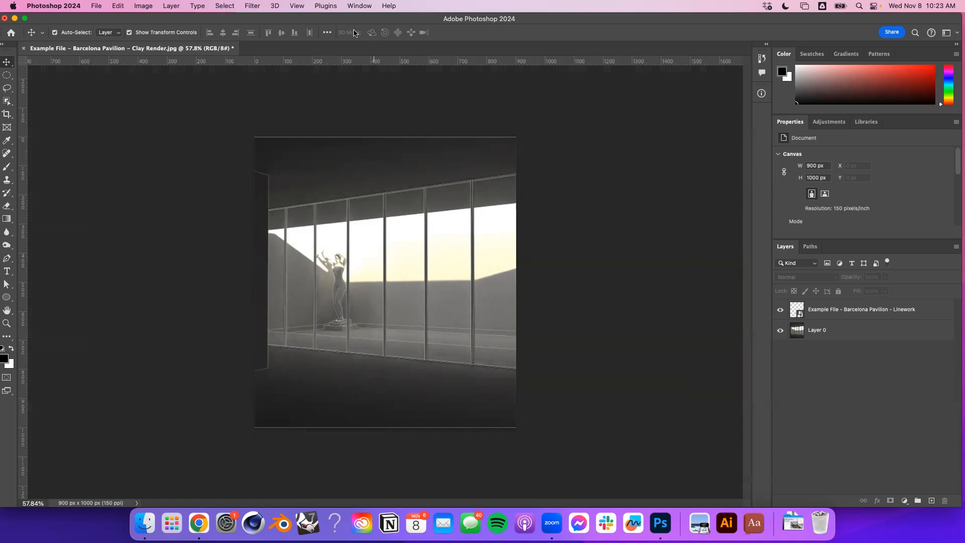
# Scale the linework smart object down proportionally to about 256 by 284 px in the canvas's upper-left corner, then deselect it.
pyautogui.click(842, 310)
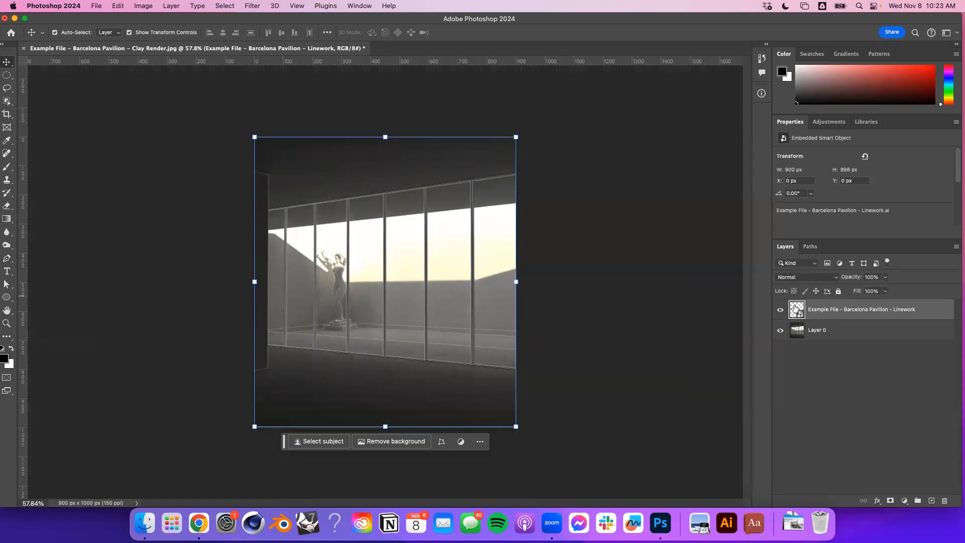
pyautogui.click(809, 389)
pyautogui.click(825, 317)
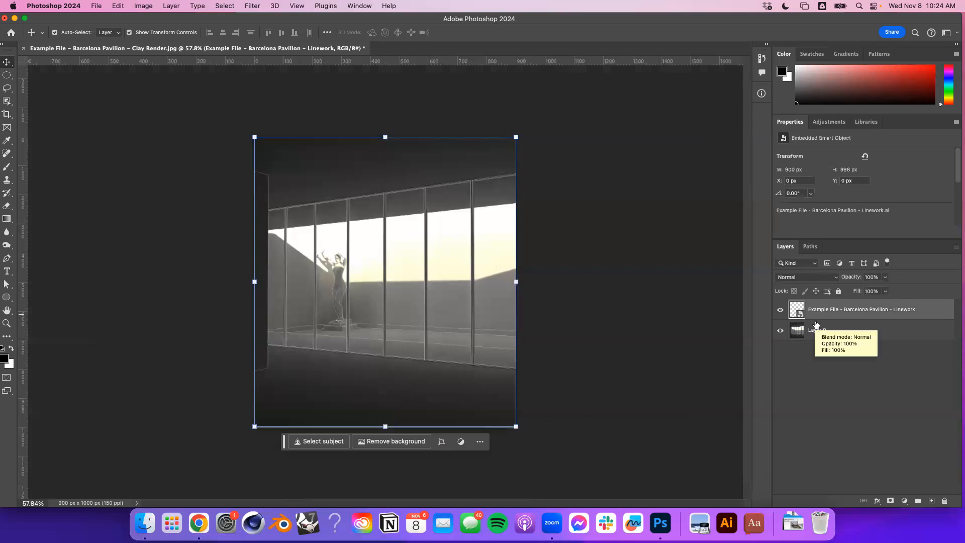
pyautogui.click(850, 338)
pyautogui.click(831, 317)
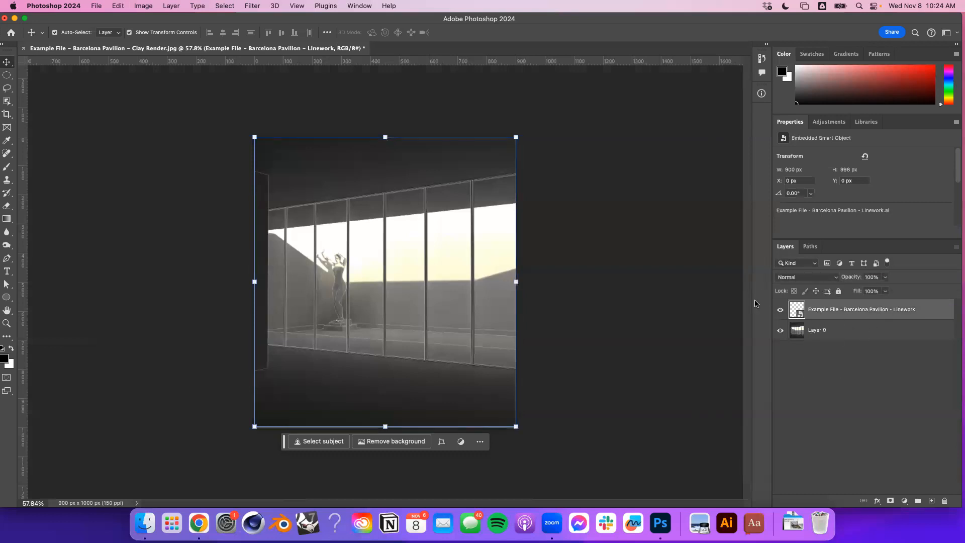
pyautogui.scroll(5, 472, 276)
pyautogui.scroll(-5, 473, 276)
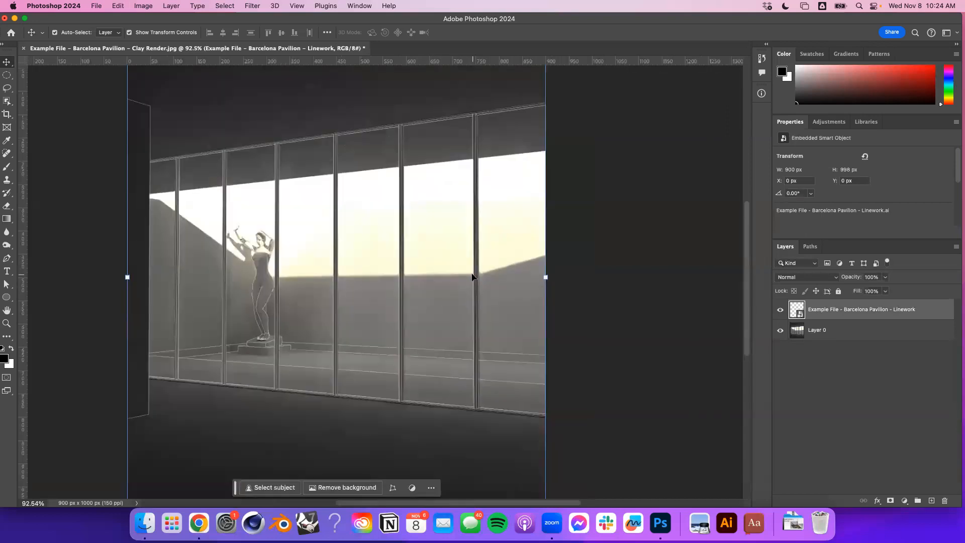
pyautogui.moveTo(513, 426); pyautogui.dragTo(328, 218)
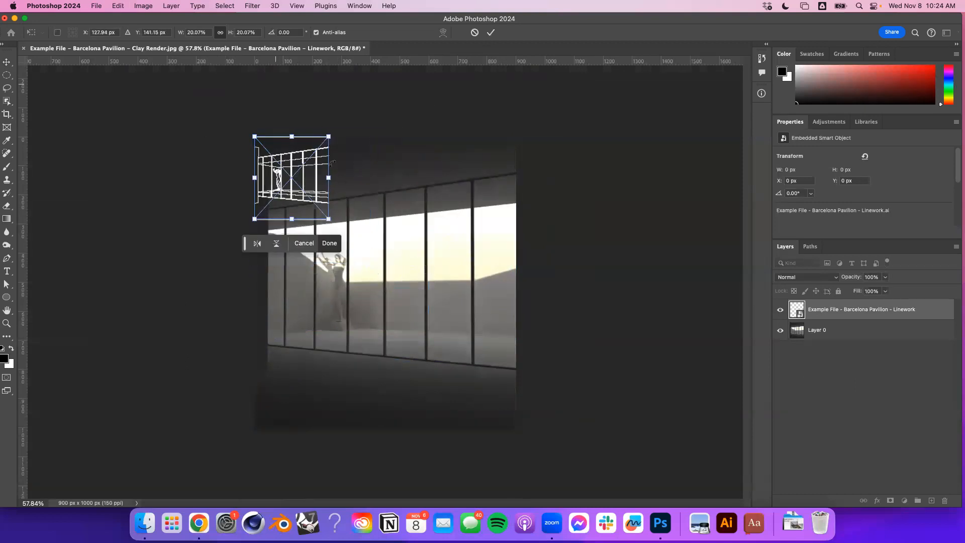
pyautogui.click(490, 33)
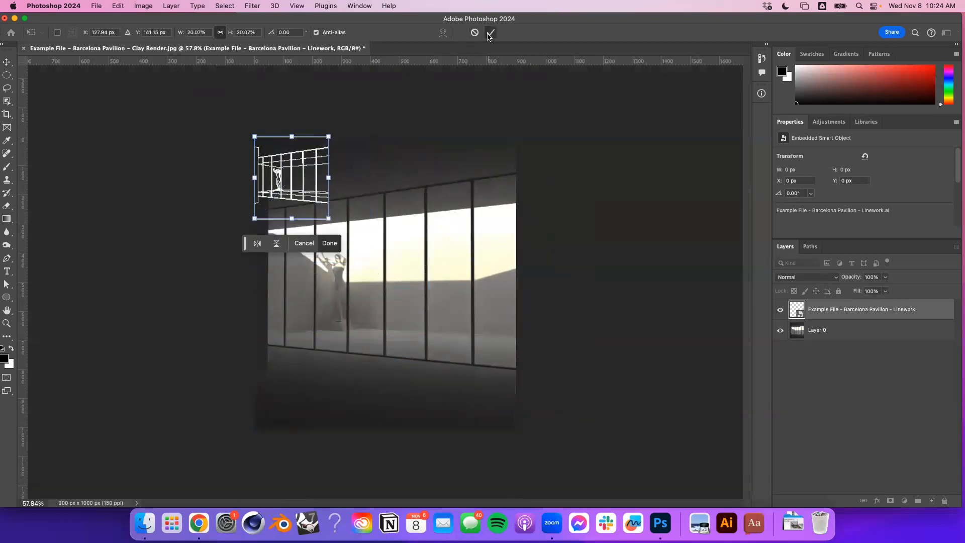
pyautogui.click(224, 170)
# Examine the scaled-down linework up close, comparing the statue outline and mullion lines at different magnifications.
pyautogui.scroll(10, 273, 182)
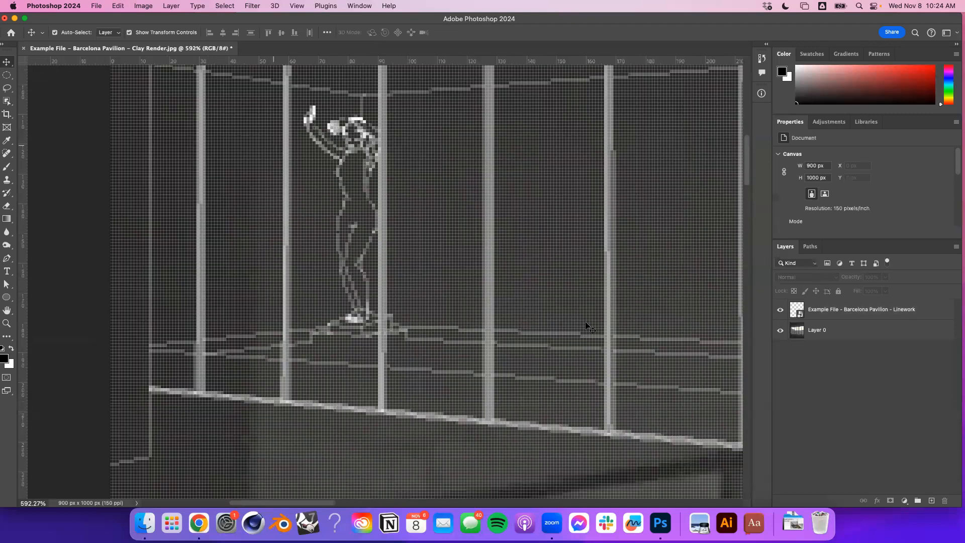
pyautogui.scroll(-5, 301, 351)
pyautogui.scroll(5, 280, 228)
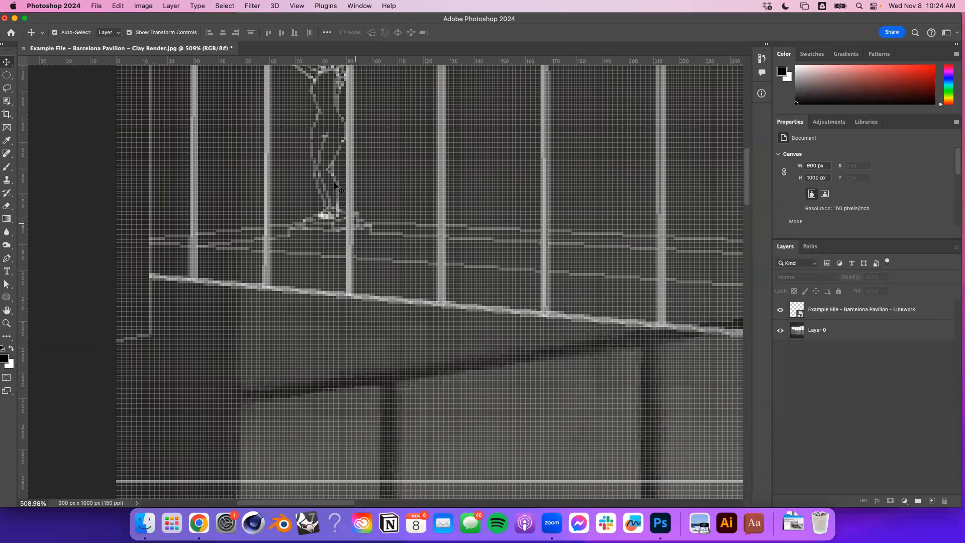
pyautogui.scroll(3, 335, 185)
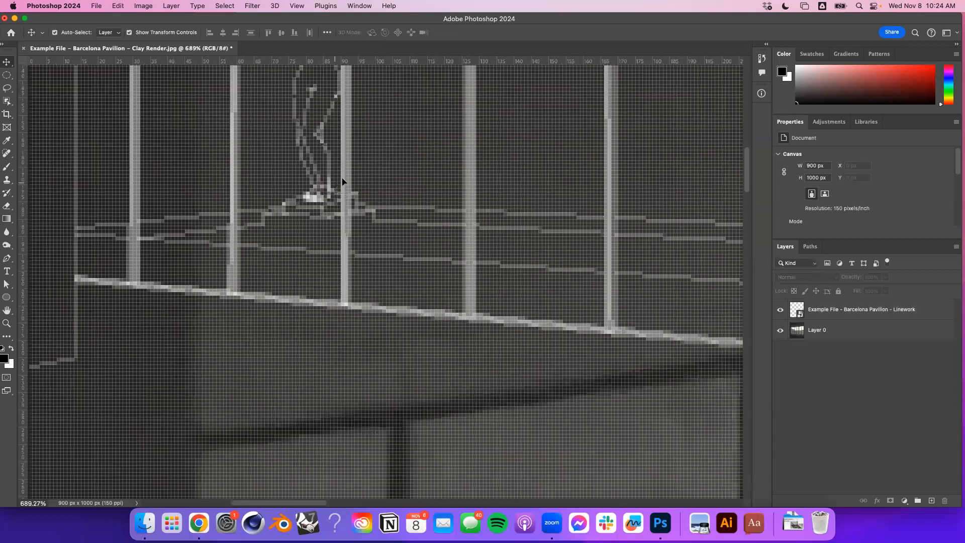
pyautogui.click(268, 184)
pyautogui.scroll(-10, 268, 184)
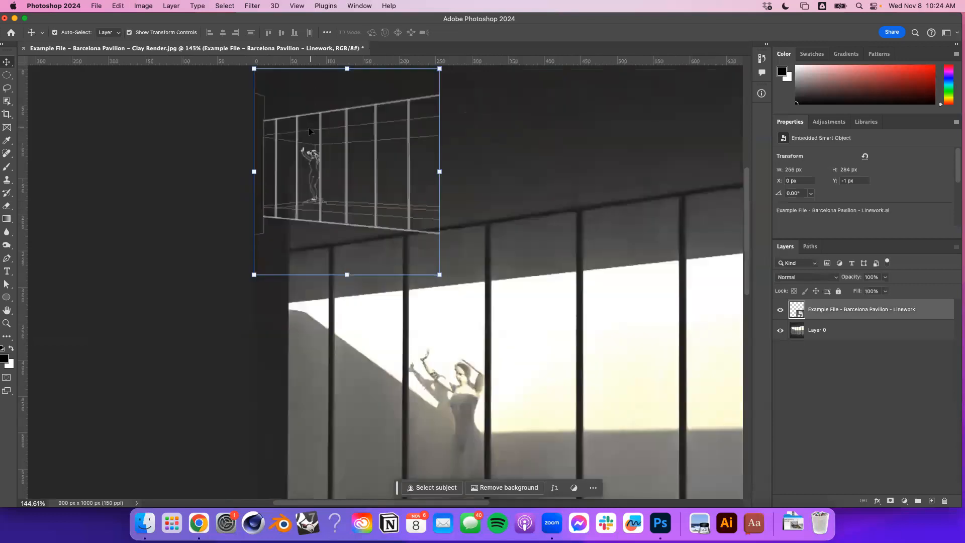
pyautogui.scroll(5, 310, 130)
pyautogui.scroll(2, 311, 240)
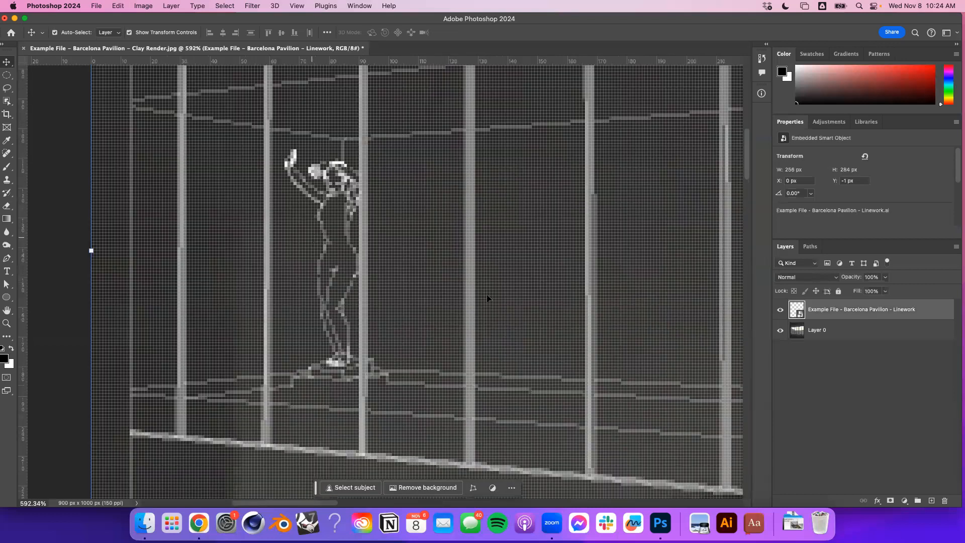
pyautogui.scroll(-20, 400, 246)
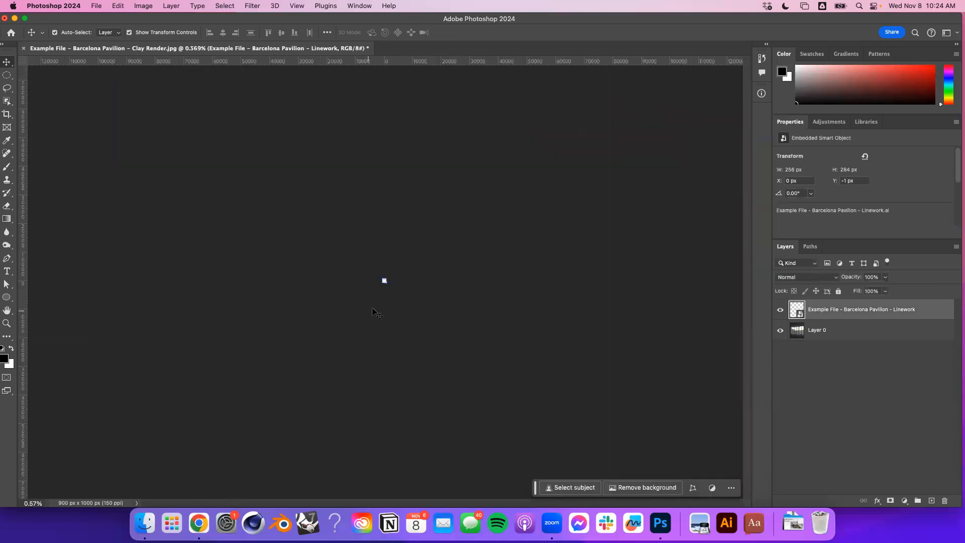
pyautogui.scroll(8, 355, 258)
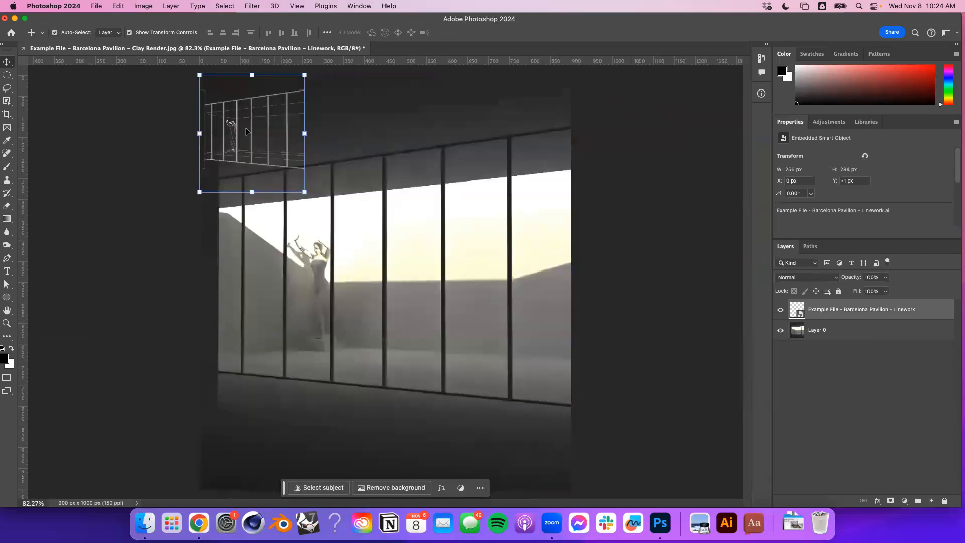
pyautogui.scroll(8, 246, 132)
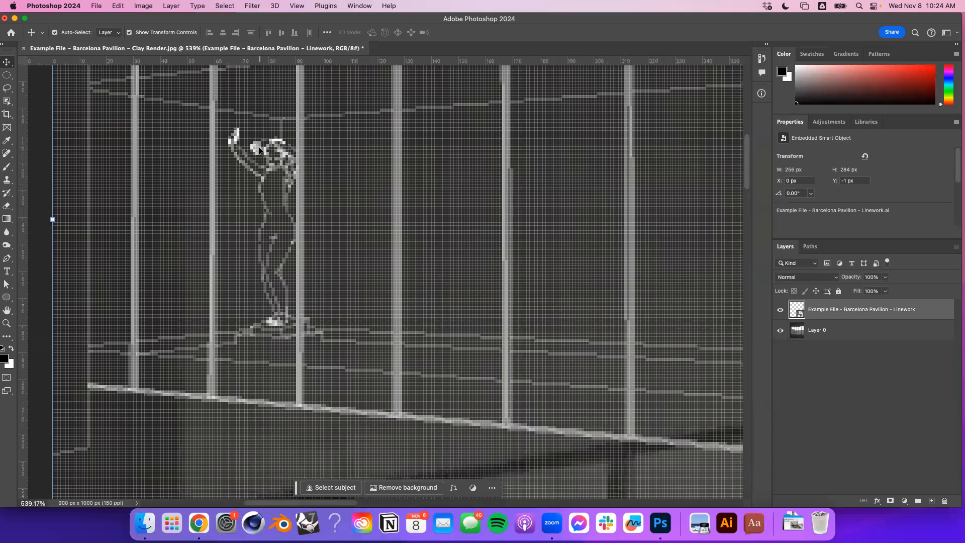
# Scale the linework smart object back up to about 901 by 998 px so it fills the canvas.
pyautogui.scroll(-10, 345, 238)
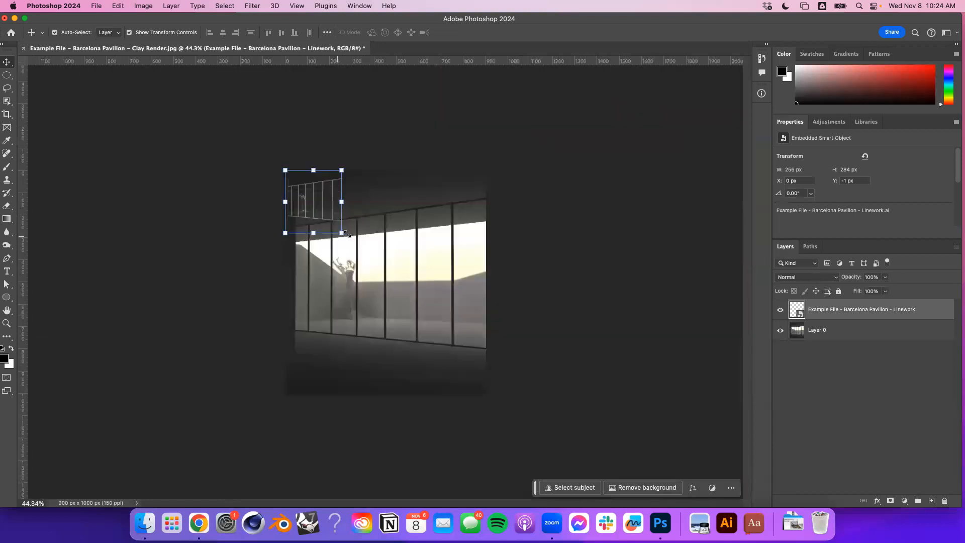
pyautogui.moveTo(344, 232); pyautogui.dragTo(487, 395)
pyautogui.click(491, 32)
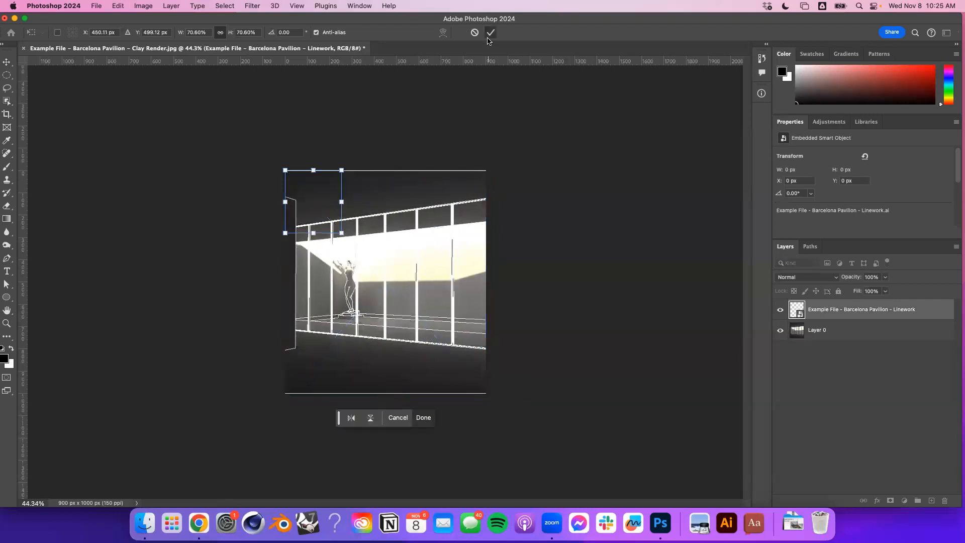
# Examine the line sharpness of the enlarged linework around the statue and mullions, and deselect the layer.
pyautogui.scroll(10, 351, 271)
pyautogui.scroll(-3, 246, 272)
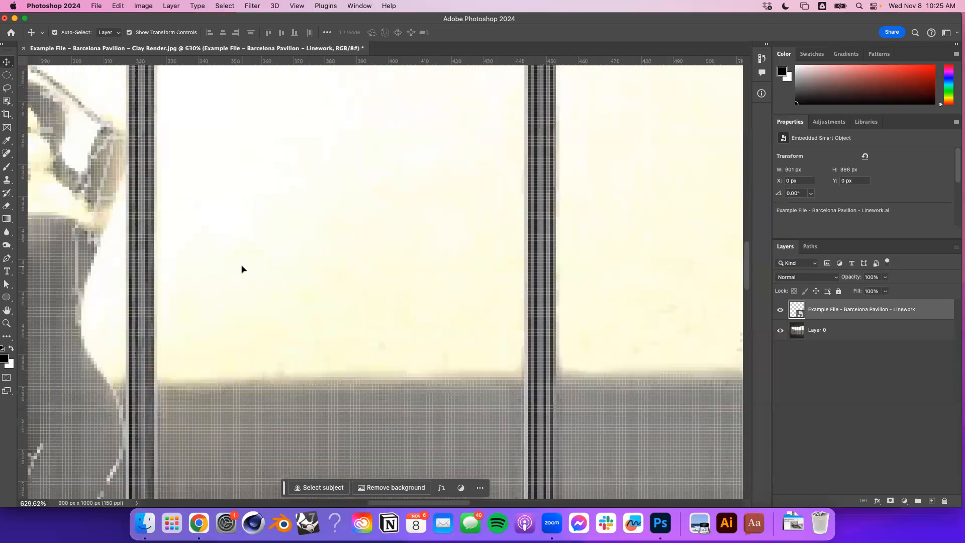
pyautogui.scroll(-3, 264, 276)
pyautogui.scroll(-2, 246, 180)
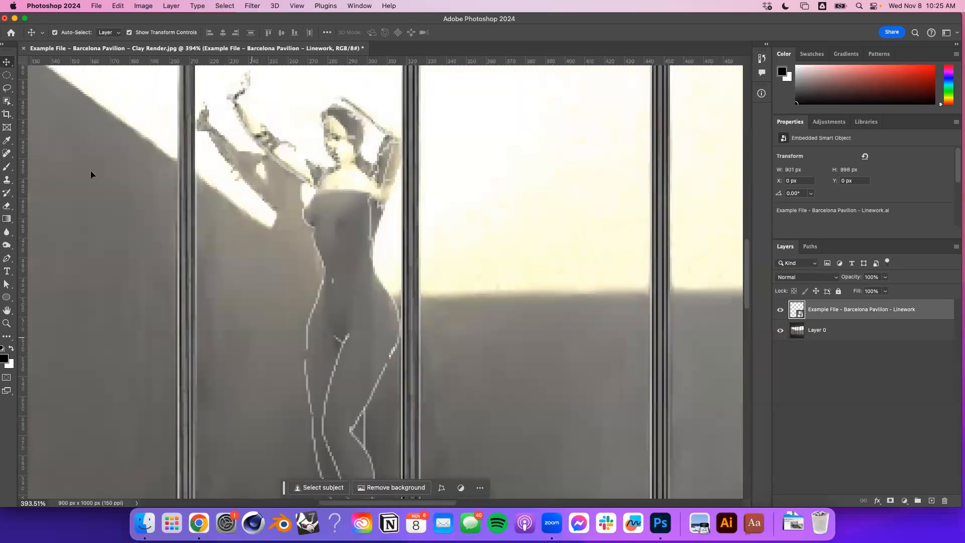
pyautogui.scroll(3, 338, 184)
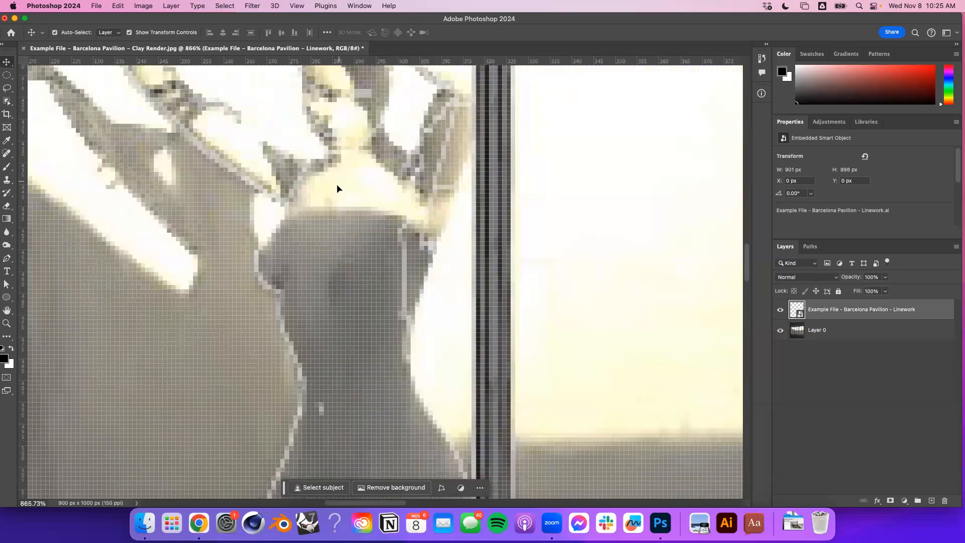
pyautogui.scroll(-2, 338, 188)
pyautogui.scroll(-8, 325, 187)
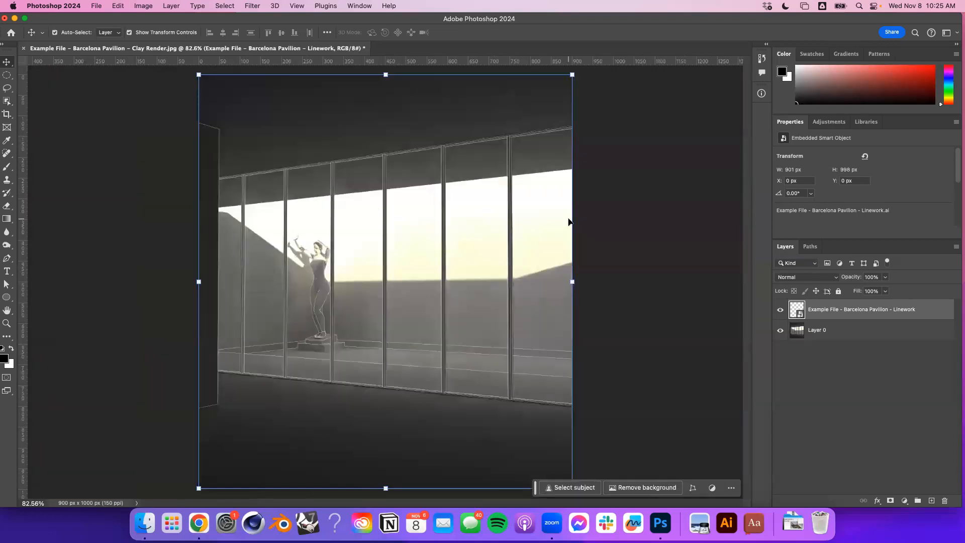
pyautogui.click(678, 177)
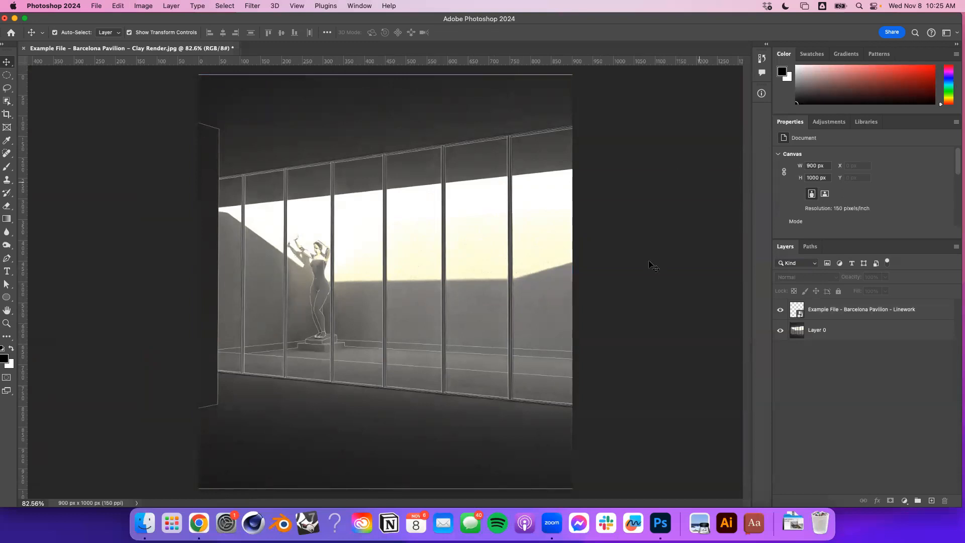
# Open the linework smart object's source in Illustrator, discarding outside changes to preserve Illustrator editing capabilities.
pyautogui.click(840, 306)
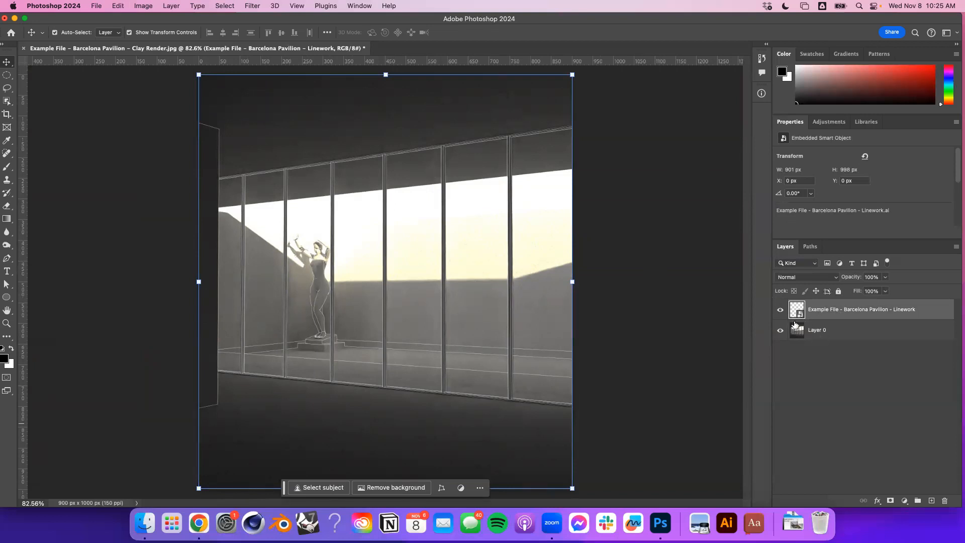
pyautogui.scroll(5, 202, 226)
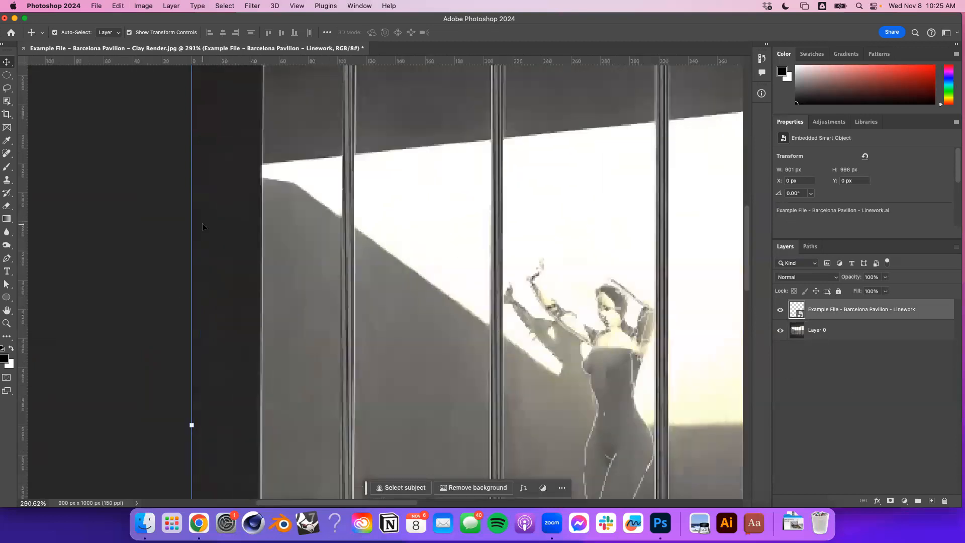
pyautogui.scroll(-3, 202, 226)
pyautogui.scroll(-4, 394, 149)
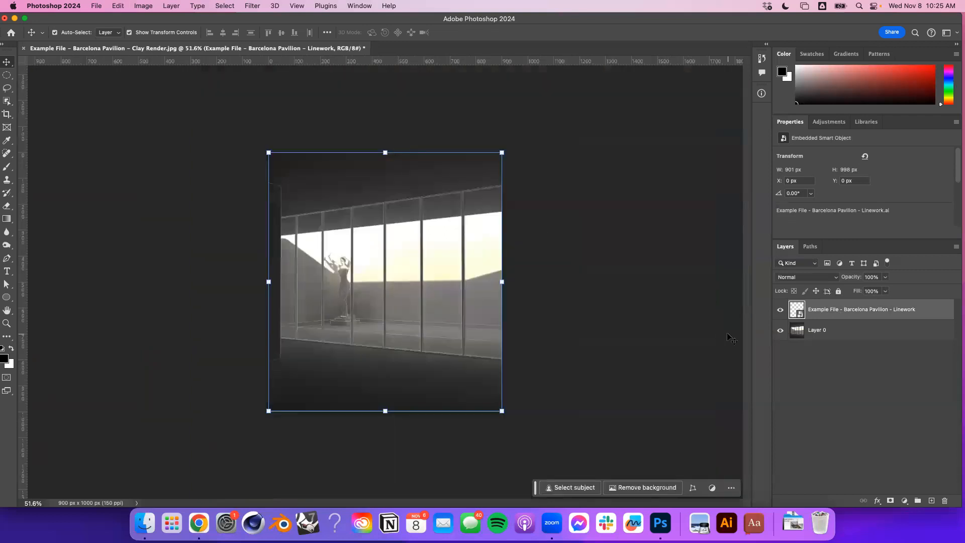
pyautogui.doubleClick(794, 313)
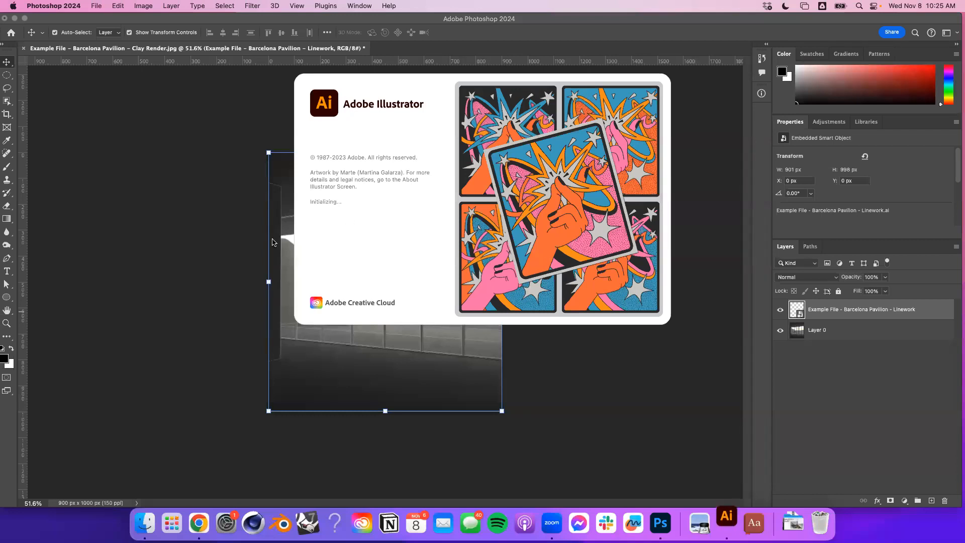
pyautogui.click(168, 243)
pyautogui.scroll(6, 374, 243)
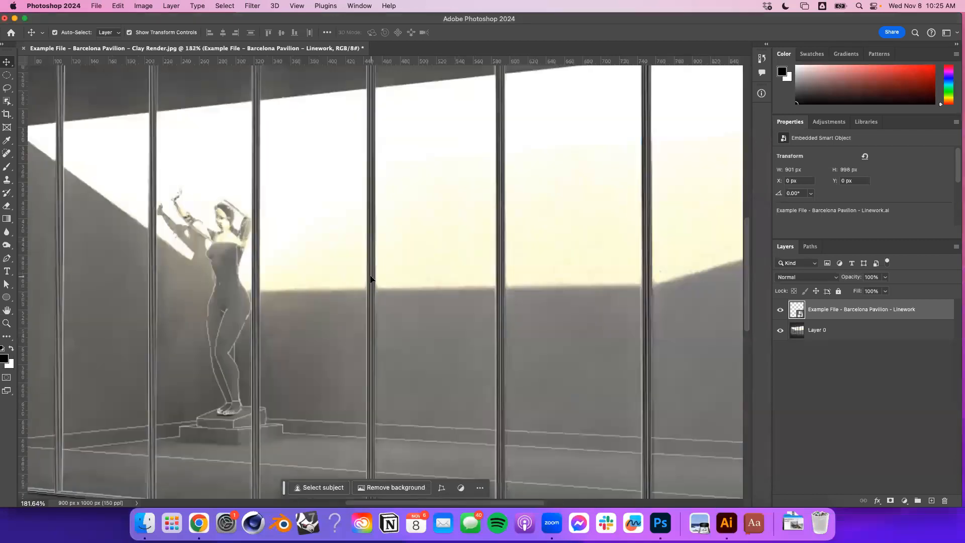
pyautogui.scroll(-2, 370, 278)
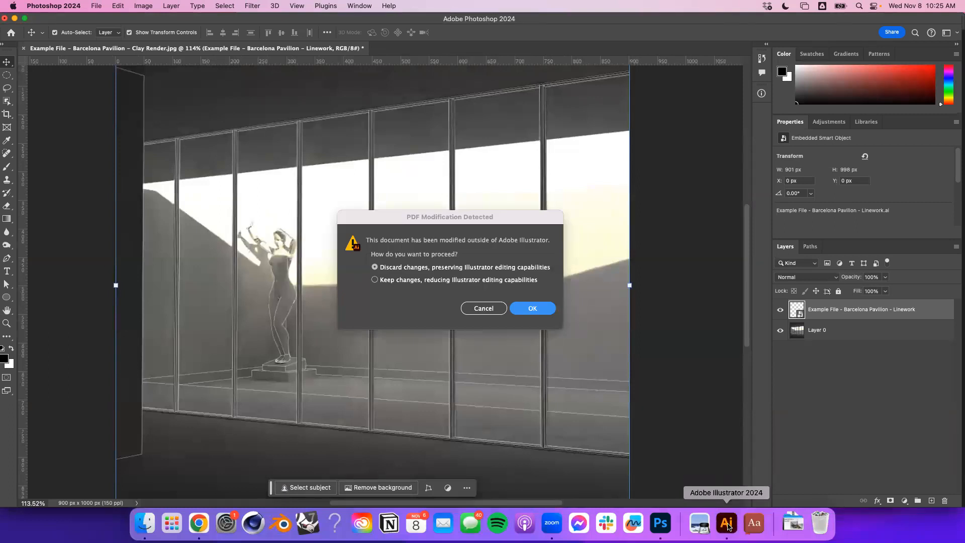
pyautogui.click(727, 523)
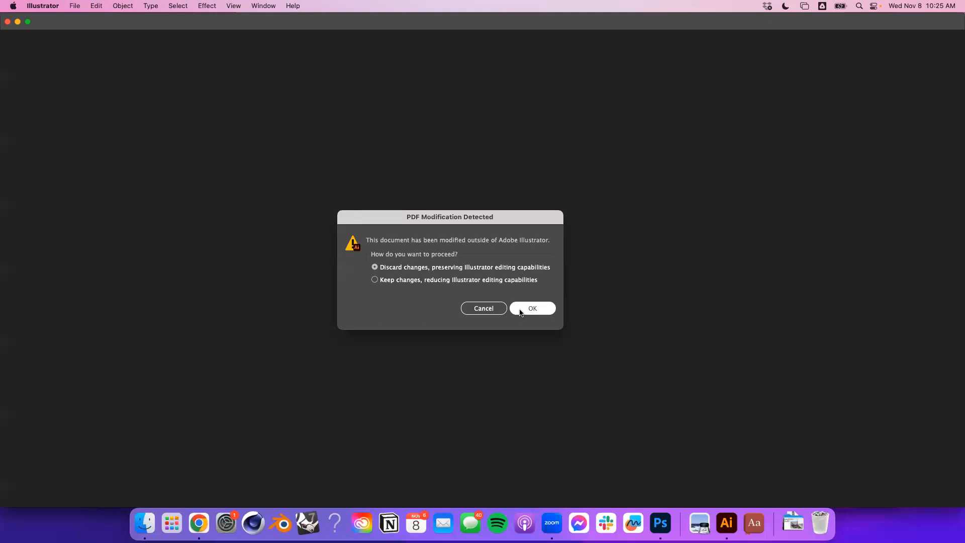
pyautogui.click(537, 310)
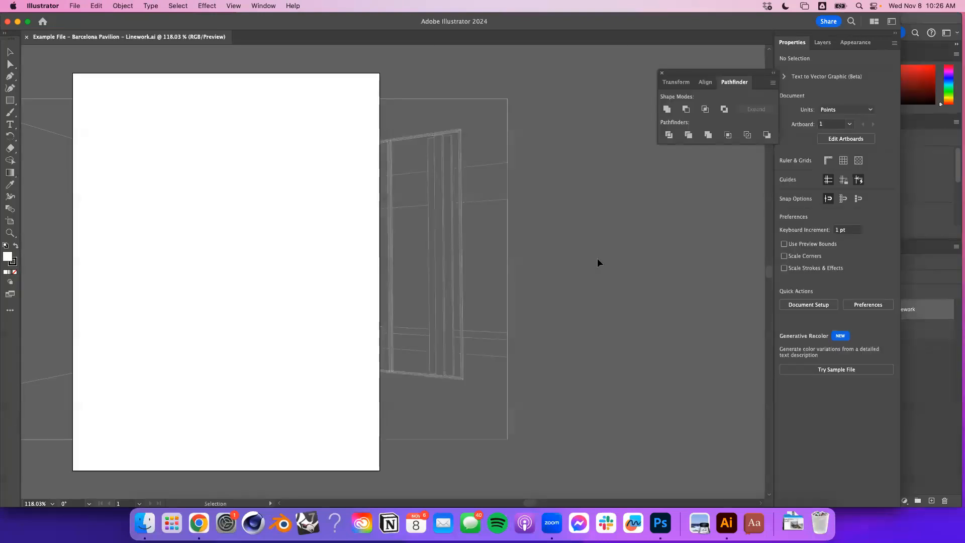
# Check the vertical mullion path beside the artboard by selecting it, then clear the selection.
pyautogui.click(458, 274)
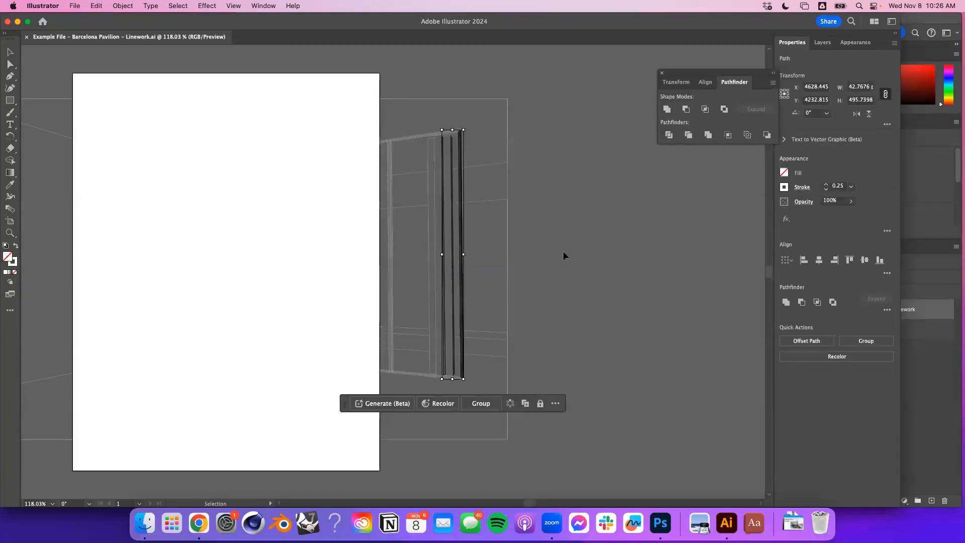
pyautogui.click(625, 245)
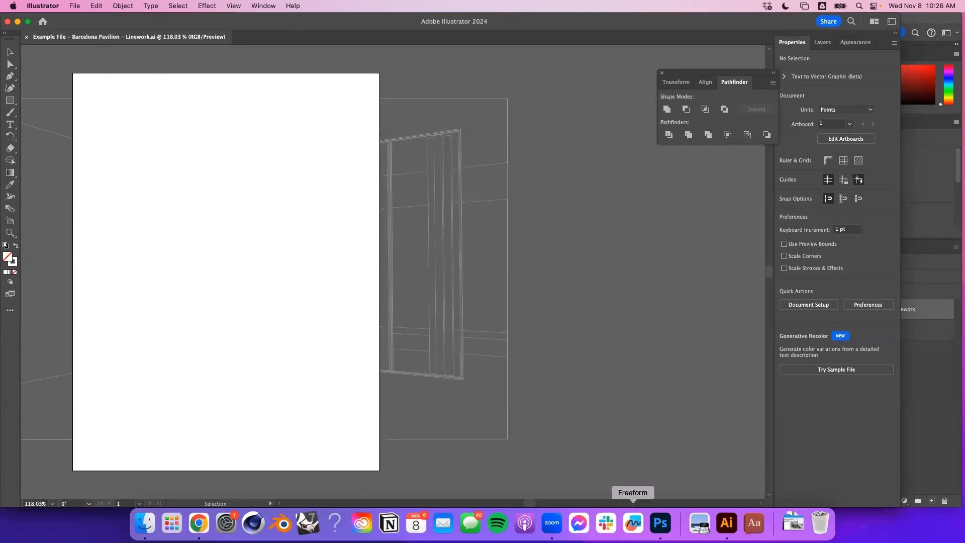
# Switch to Photoshop and duplicate the linework smart object layer.
pyautogui.click(663, 527)
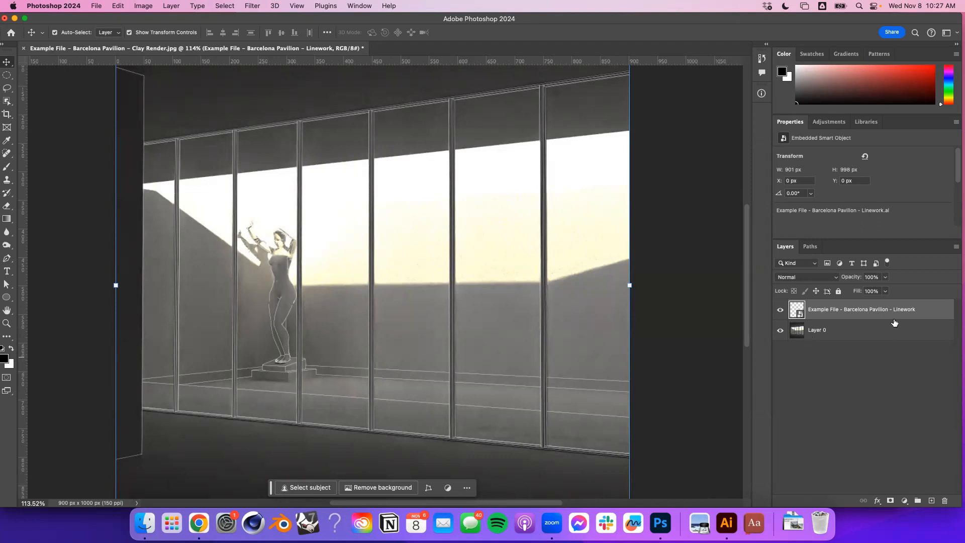
pyautogui.press('super+j')
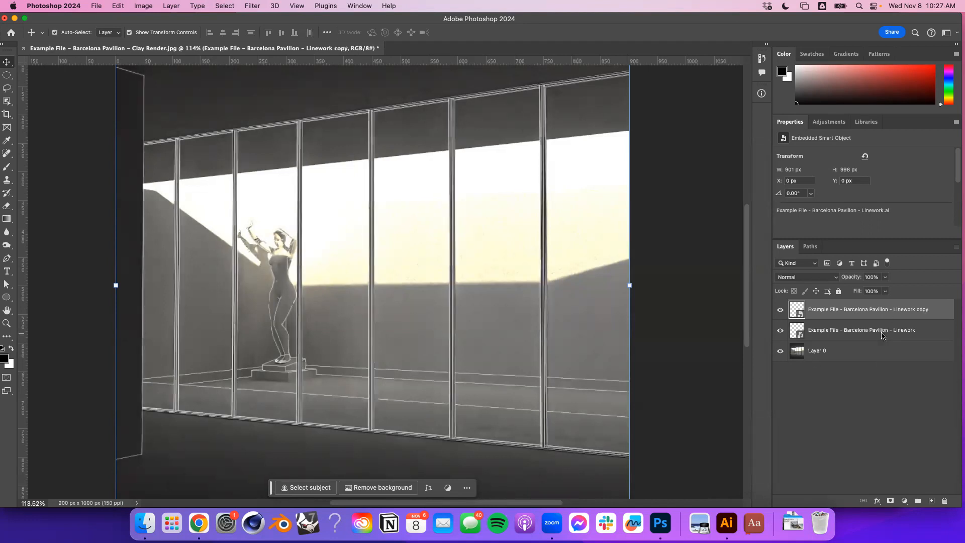
pyautogui.rightClick(865, 307)
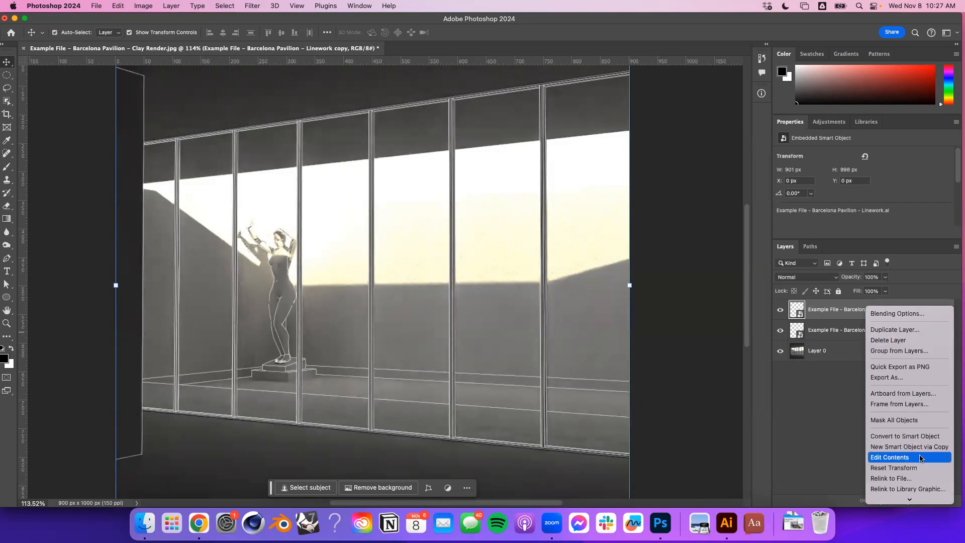
pyautogui.scroll(-10, 920, 456)
pyautogui.scroll(1, 919, 457)
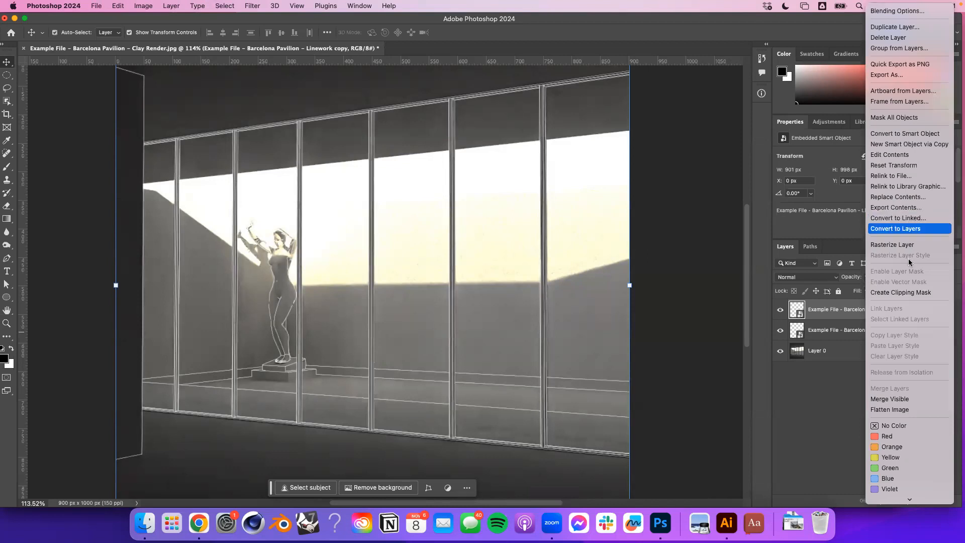
pyautogui.click(848, 315)
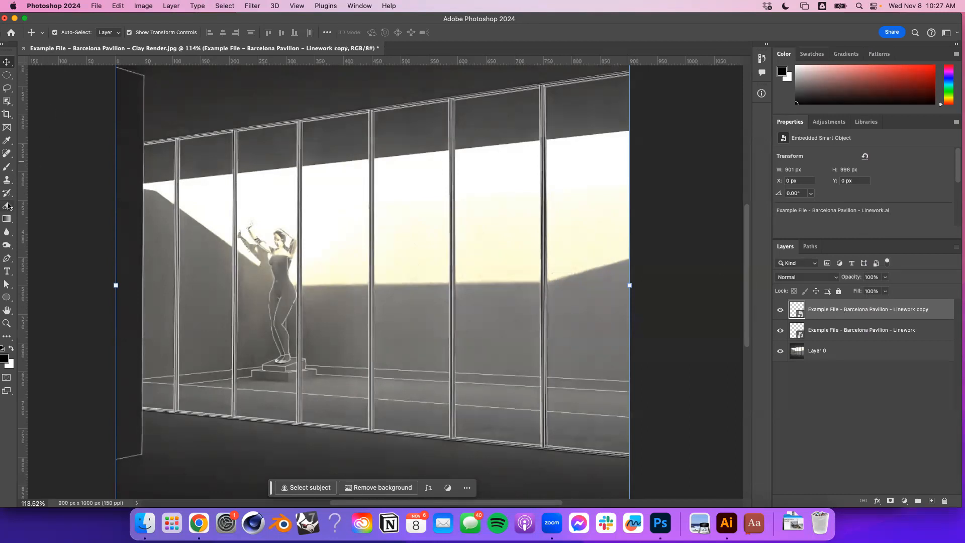
pyautogui.click(10, 168)
pyautogui.moveTo(301, 90); pyautogui.dragTo(288, 160)
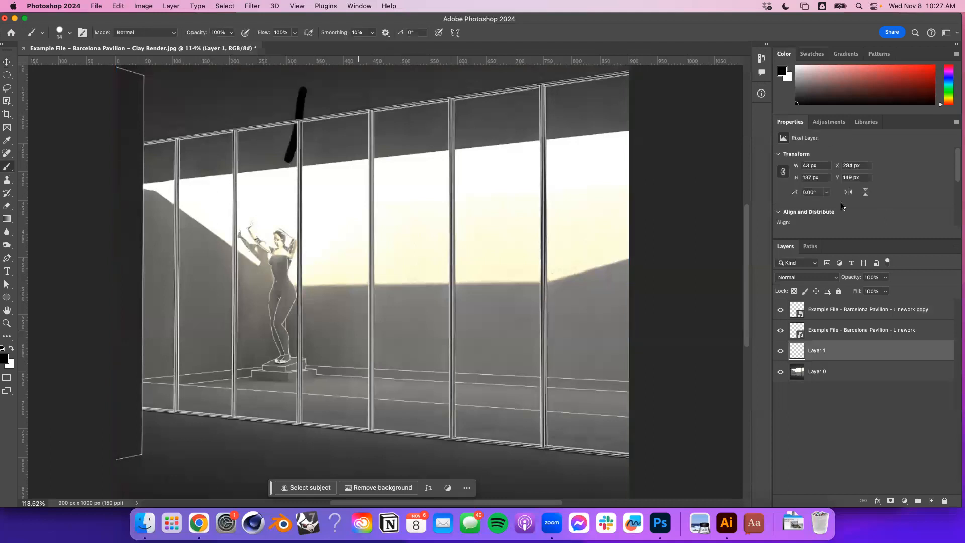
pyautogui.press('super+z')
pyautogui.press('super+z')
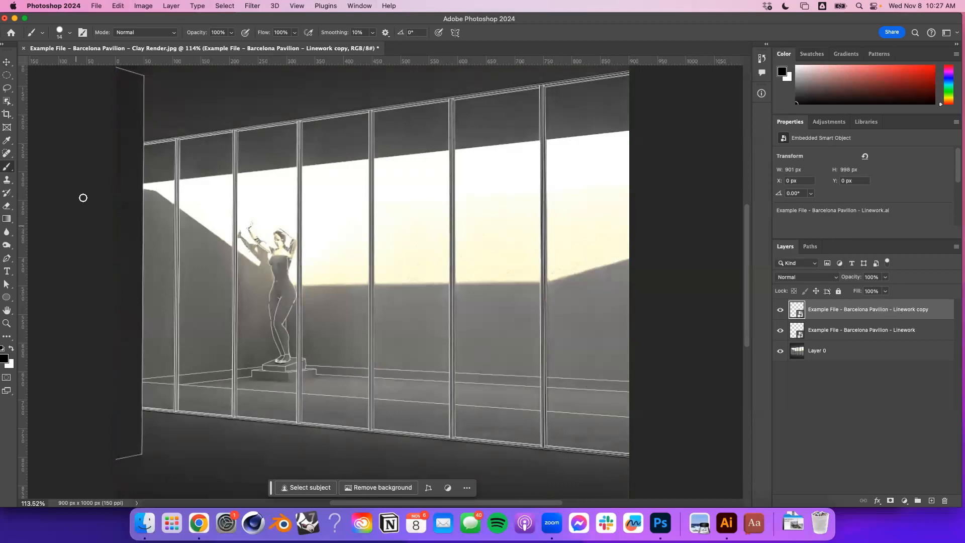
# Apply the Eraser to the duplicated linework layer and accept rasterizing the smart object into a pixel layer.
pyautogui.click(6, 205)
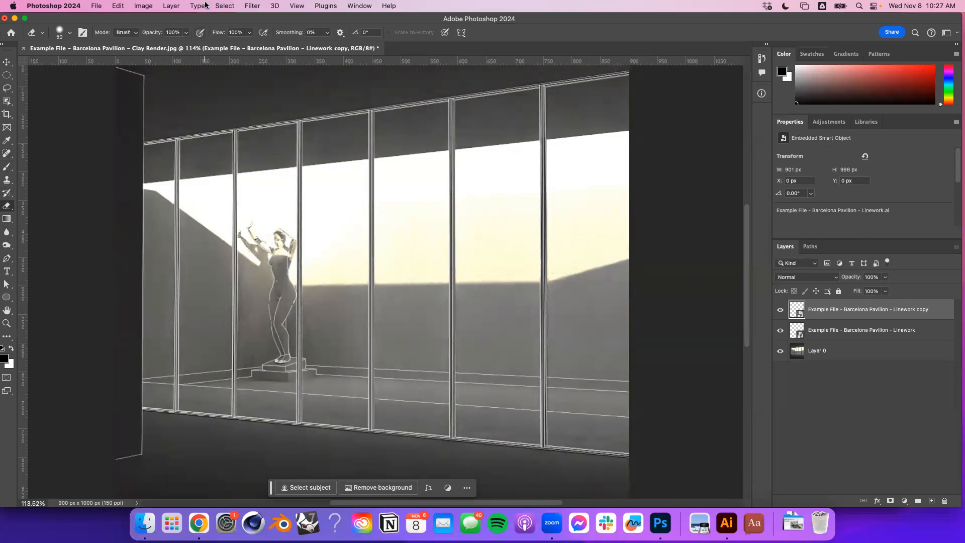
pyautogui.click(226, 131)
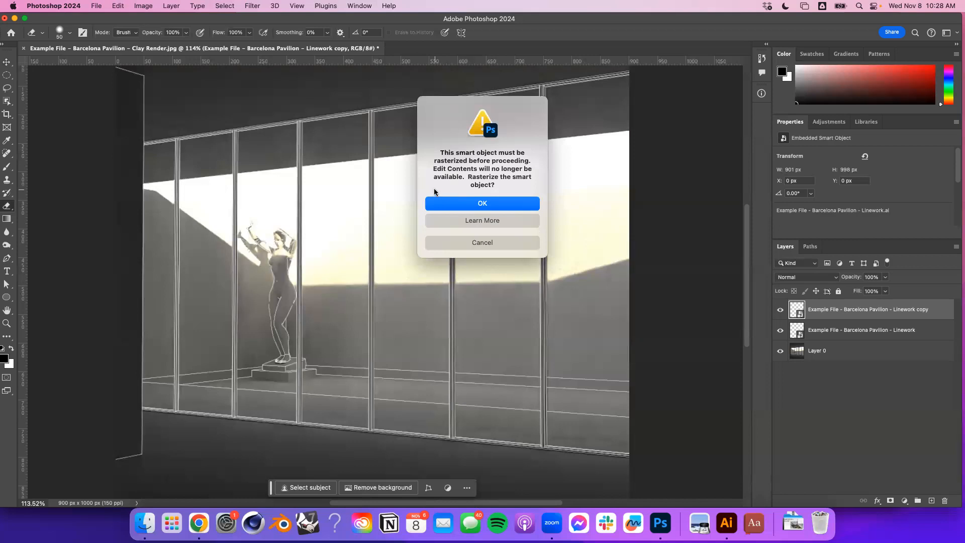
pyautogui.click(476, 202)
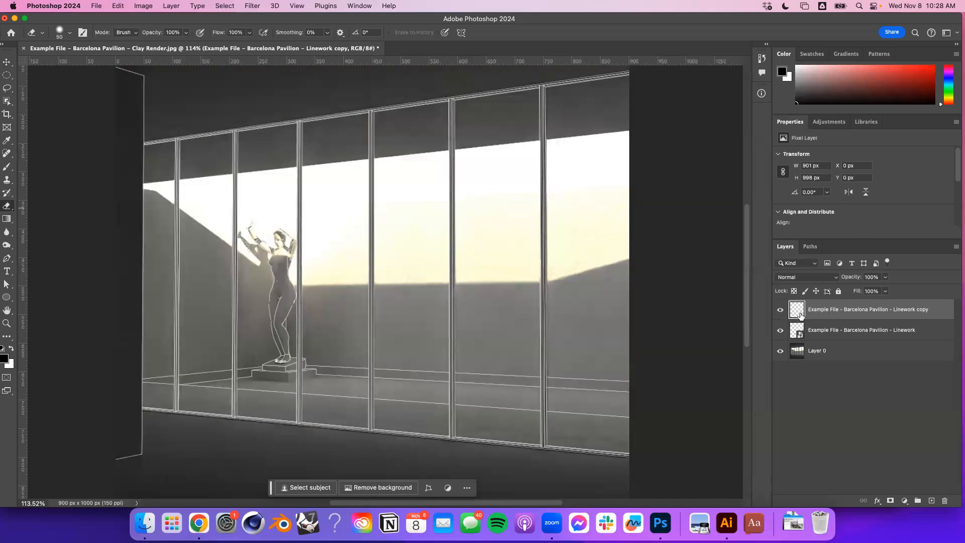
# Scale the rasterized linework copy down proportionally to about 275 by 300 px, keeping its upper-left corner fixed.
pyautogui.click(7, 62)
pyautogui.moveTo(285, 300); pyautogui.dragTo(309, 296)
pyautogui.press('super+z')
pyautogui.click(835, 310)
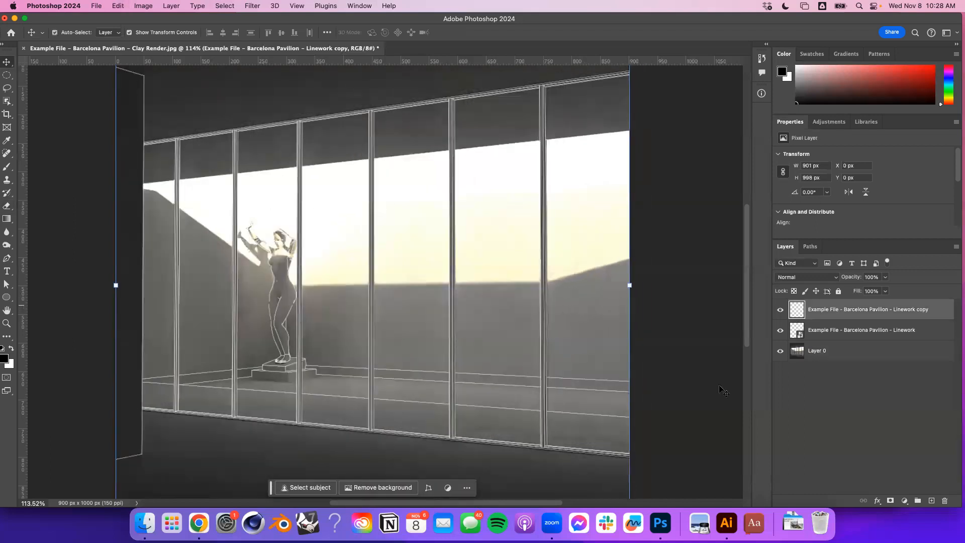
pyautogui.press('super+0')
pyautogui.moveTo(546, 457); pyautogui.dragTo(322, 210)
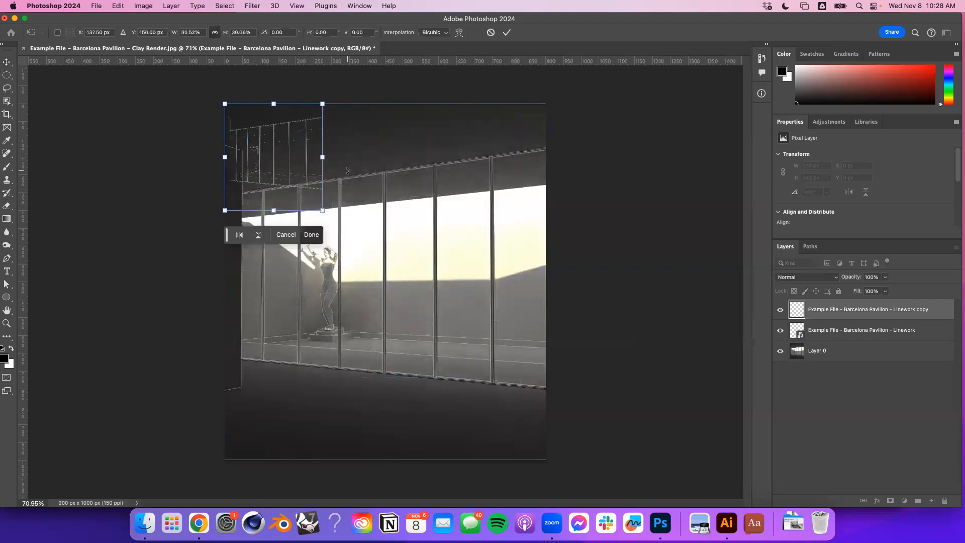
pyautogui.click(506, 32)
# Scale the rasterized linework copy back up to about 946 by 1032 px and inspect its line quality against the original linework.
pyautogui.moveTo(323, 210); pyautogui.dragTo(561, 471)
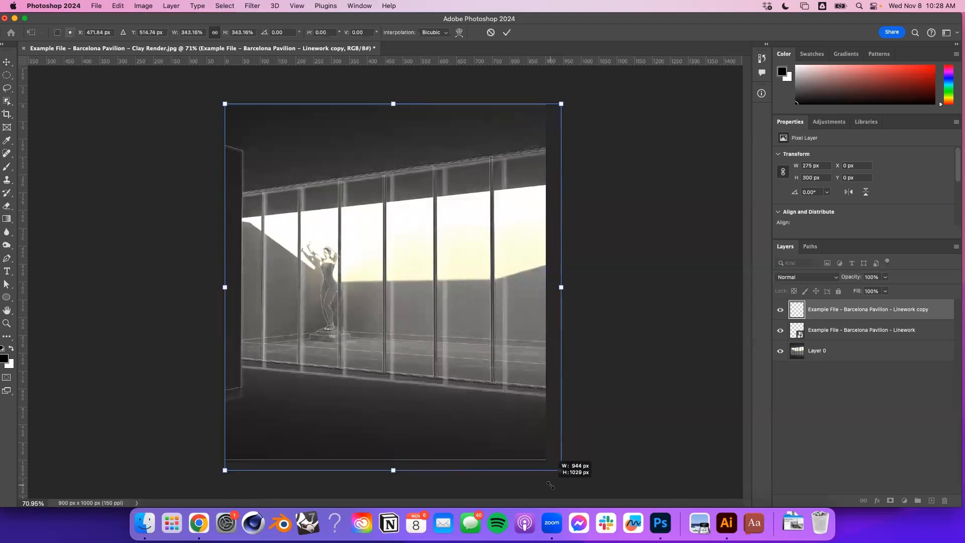
pyautogui.press('Return')
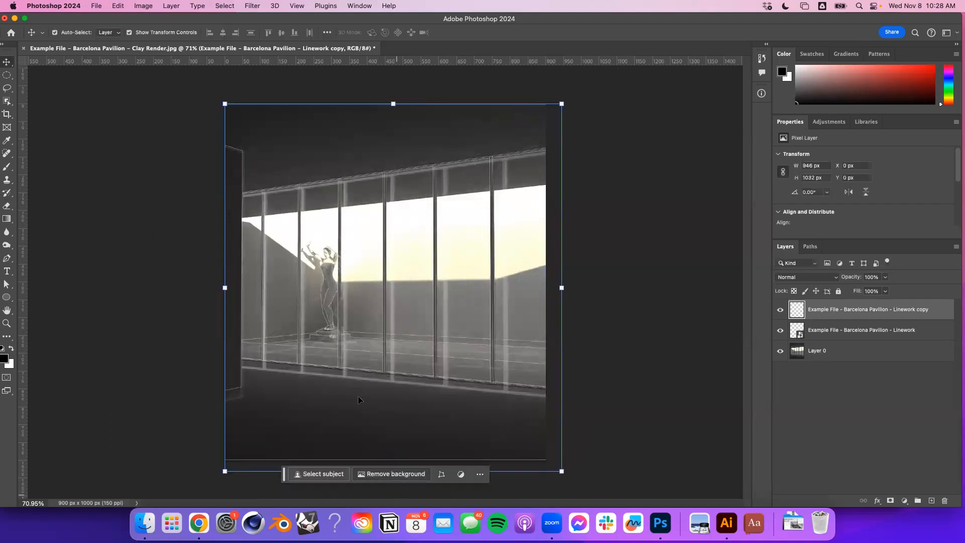
pyautogui.scroll(10, 357, 396)
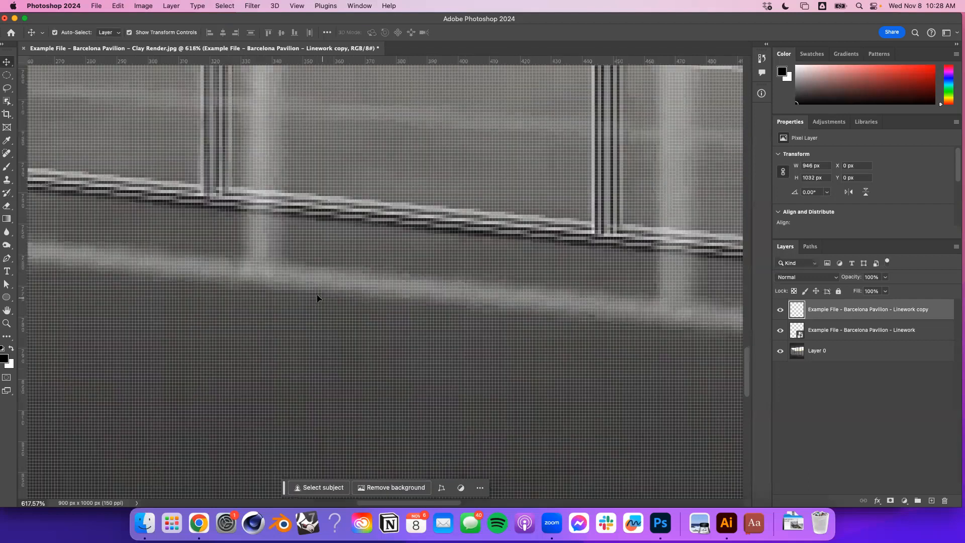
pyautogui.scroll(-4, 386, 365)
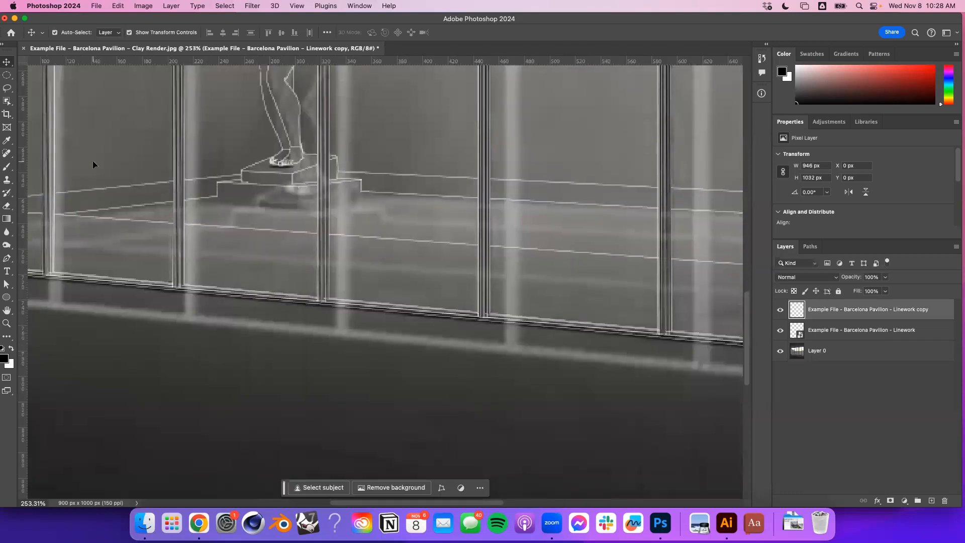
# Activate the Eraser tool for the rasterized linework copy.
pyautogui.press('e')
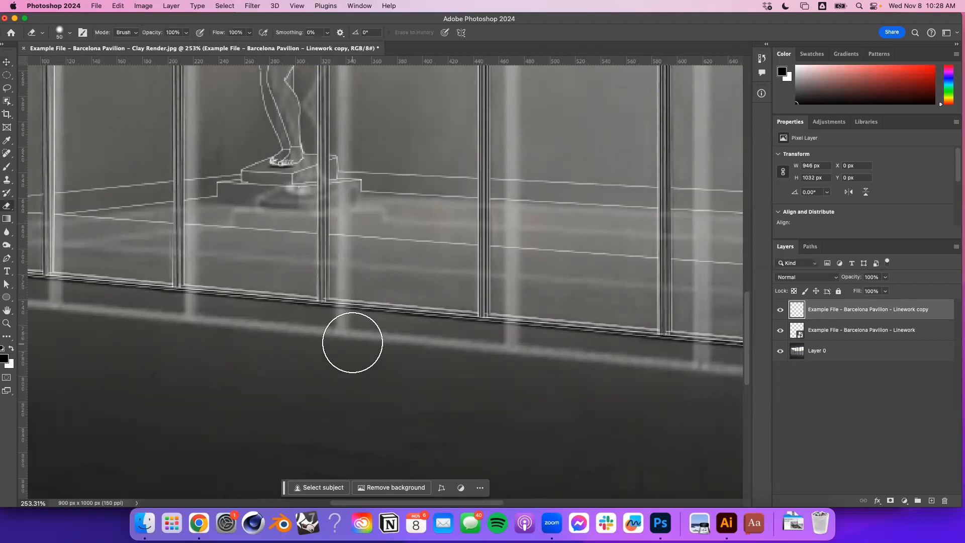
# Erase stretches of the blurred white linework along the floor edge and across the window mullions on the Linework copy layer.
pyautogui.click(346, 330)
pyautogui.moveTo(459, 347)
pyautogui.mouseDown()
pyautogui.moveTo(394, 345)
pyautogui.moveTo(338, 362)
pyautogui.moveTo(217, 362)
pyautogui.moveTo(195, 174)
pyautogui.moveTo(184, 220)
pyautogui.moveTo(209, 375)
pyautogui.mouseUp()
pyautogui.scroll(-4, 208, 376)
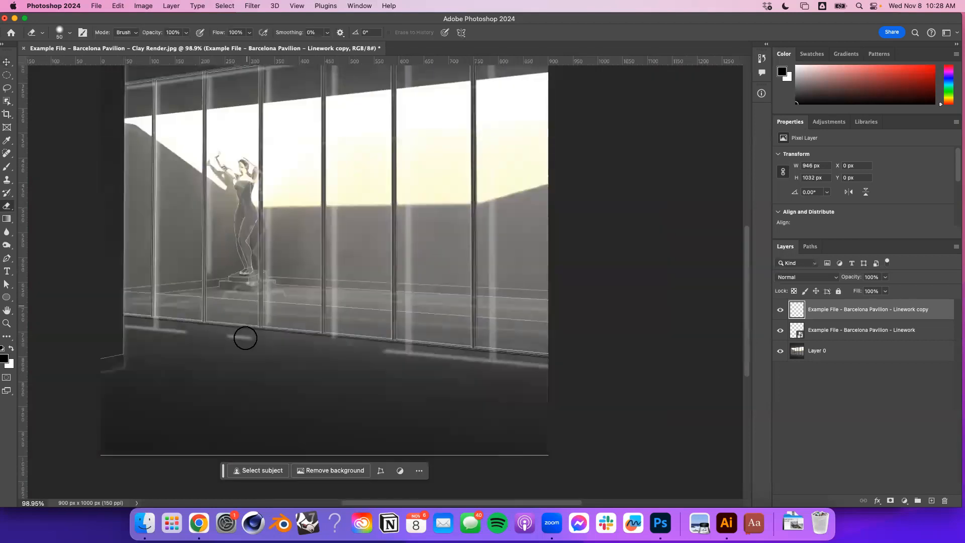
pyautogui.scroll(2, 243, 336)
pyautogui.moveTo(508, 408); pyautogui.dragTo(499, 325)
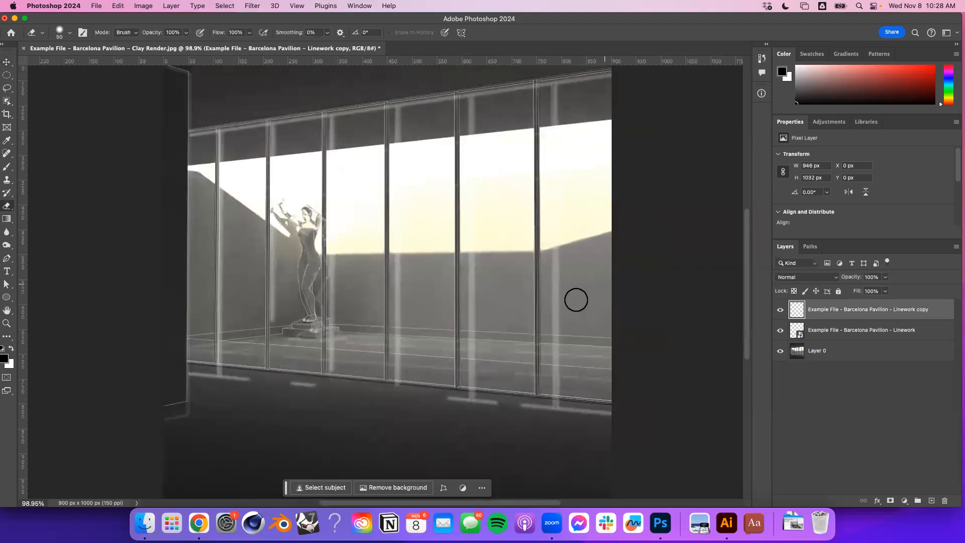
pyautogui.moveTo(576, 299); pyautogui.dragTo(116, 312)
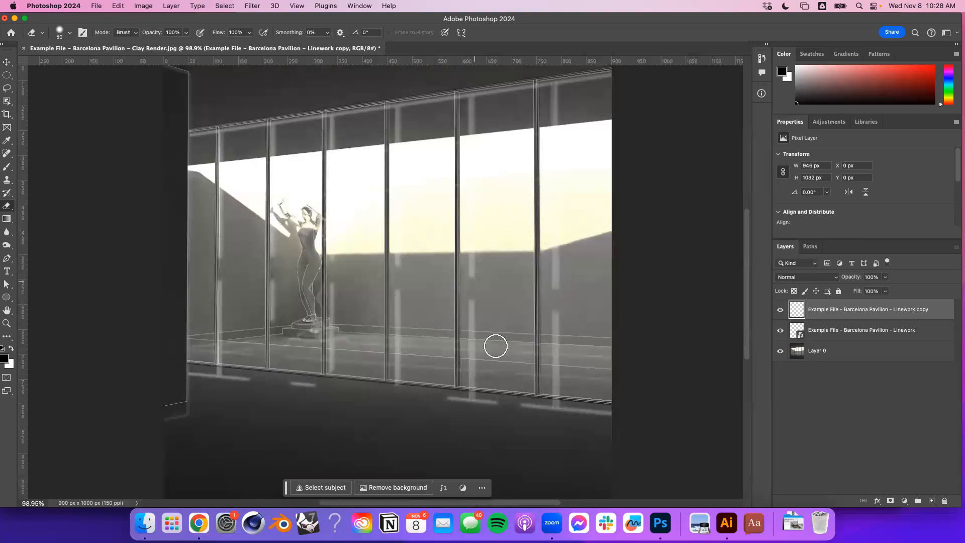
# Select the original Linework smart object layer and look at the open linework file in Illustrator before returning to Photoshop.
pyautogui.click(880, 331)
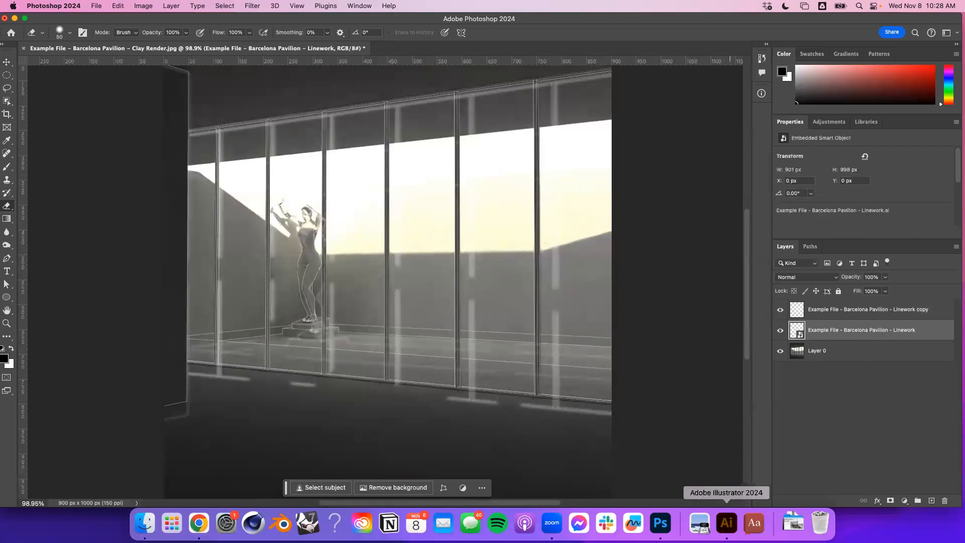
pyautogui.click(726, 522)
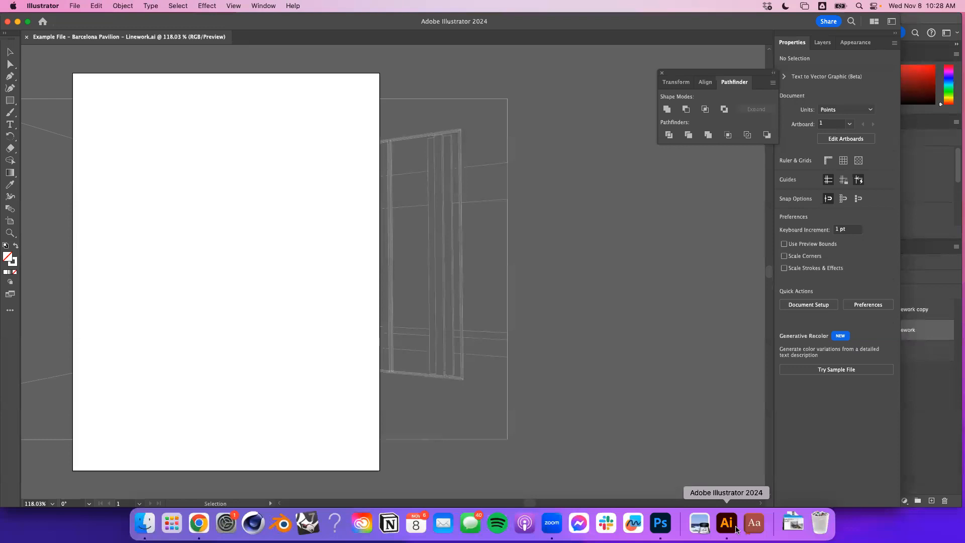
pyautogui.click(926, 441)
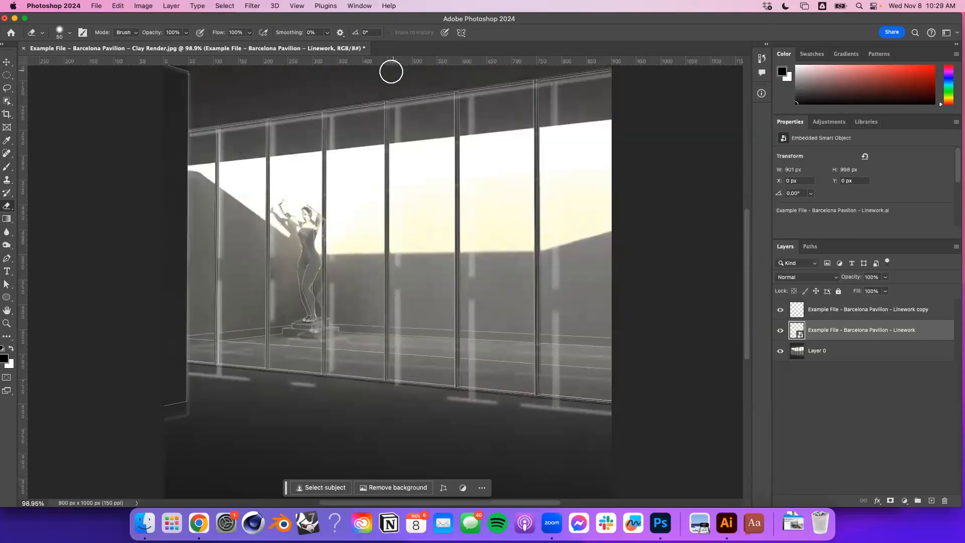
pyautogui.scroll(-4, 356, 261)
pyautogui.scroll(4, 356, 261)
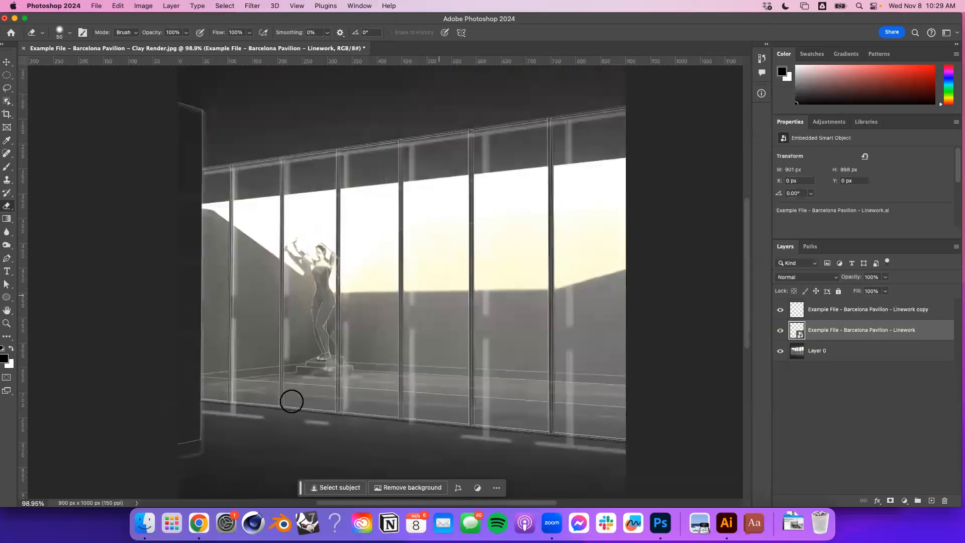
# Switch to Chrome and download IMG_6234.jpg from the course's Example Files folder.
pyautogui.click(144, 523)
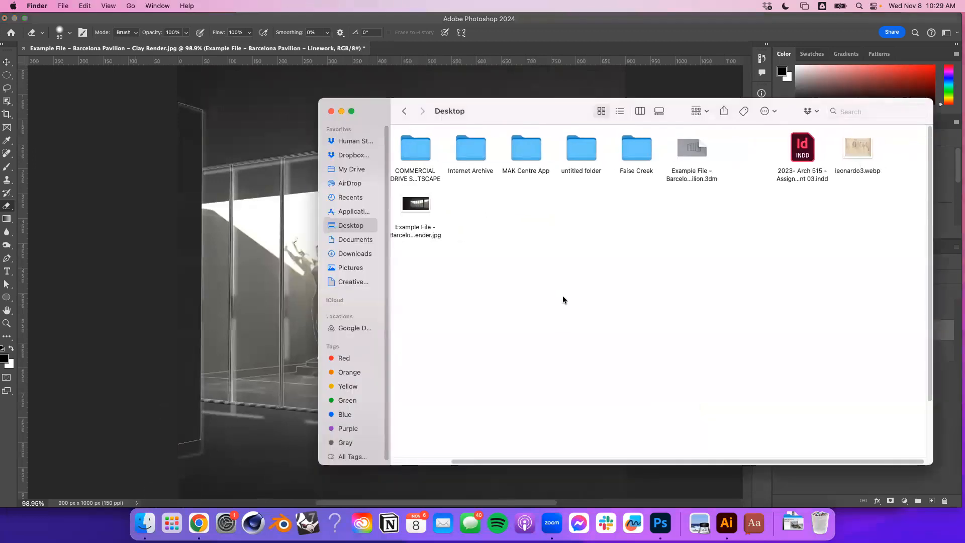
pyautogui.click(199, 524)
pyautogui.click(238, 25)
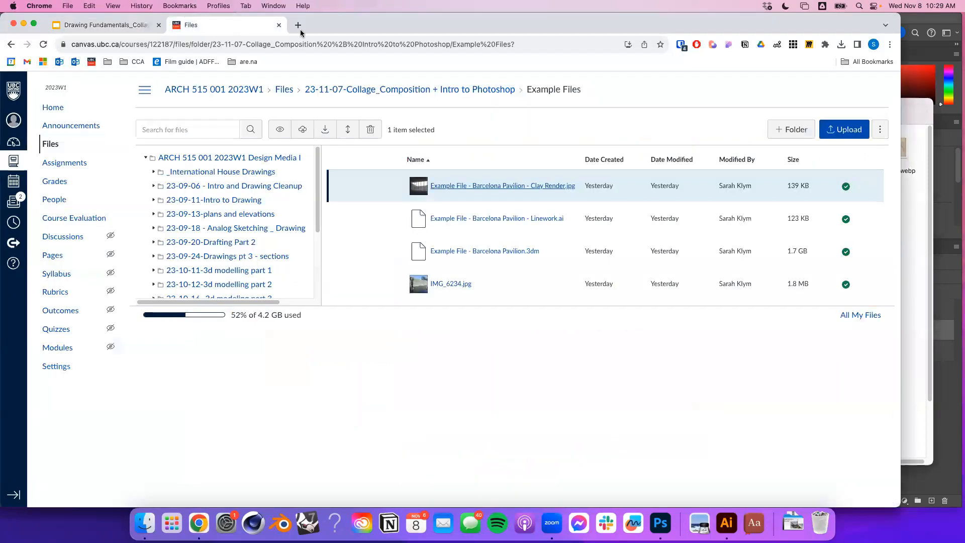
pyautogui.click(867, 285)
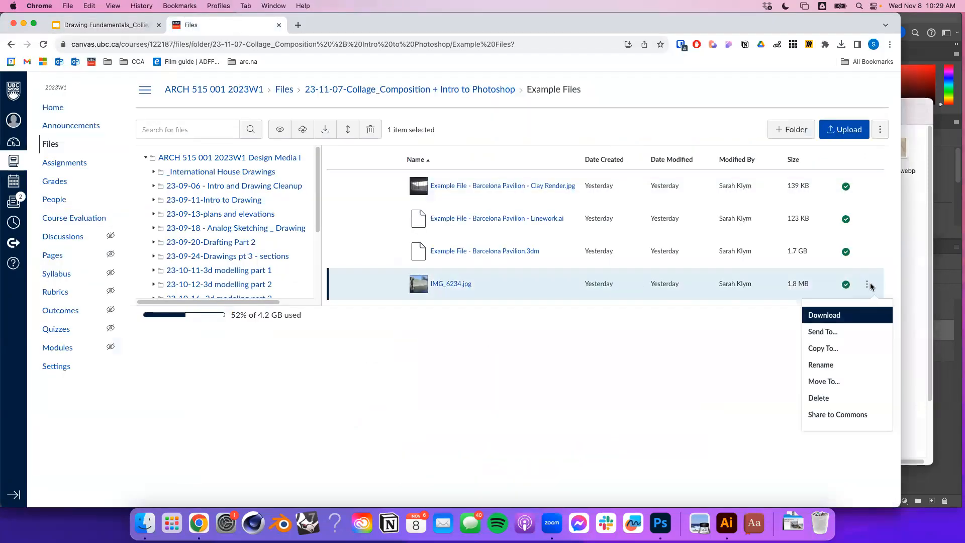
pyautogui.click(849, 316)
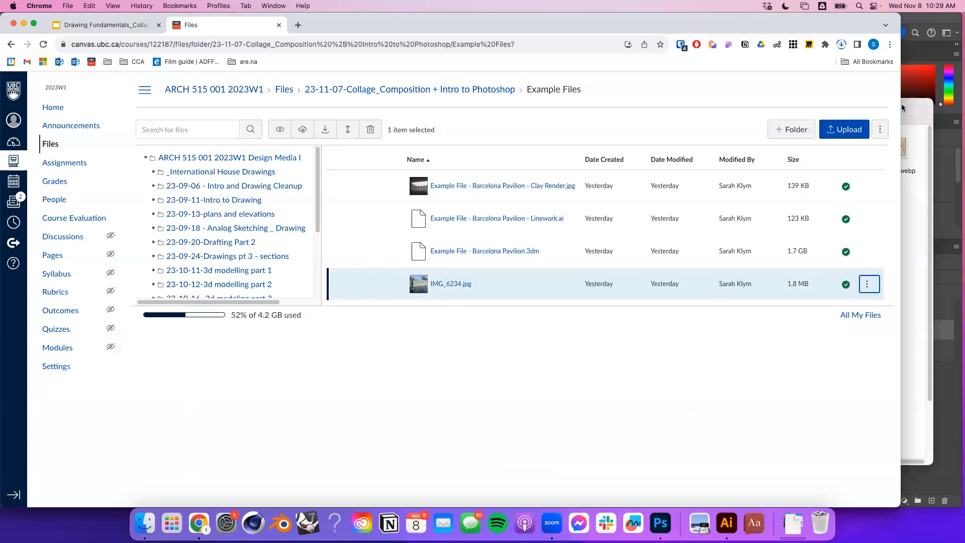
# Rearrange the Chrome and Finder windows so the Photoshop canvas is exposed beside the browser.
pyautogui.moveTo(797, 22); pyautogui.dragTo(278, 148)
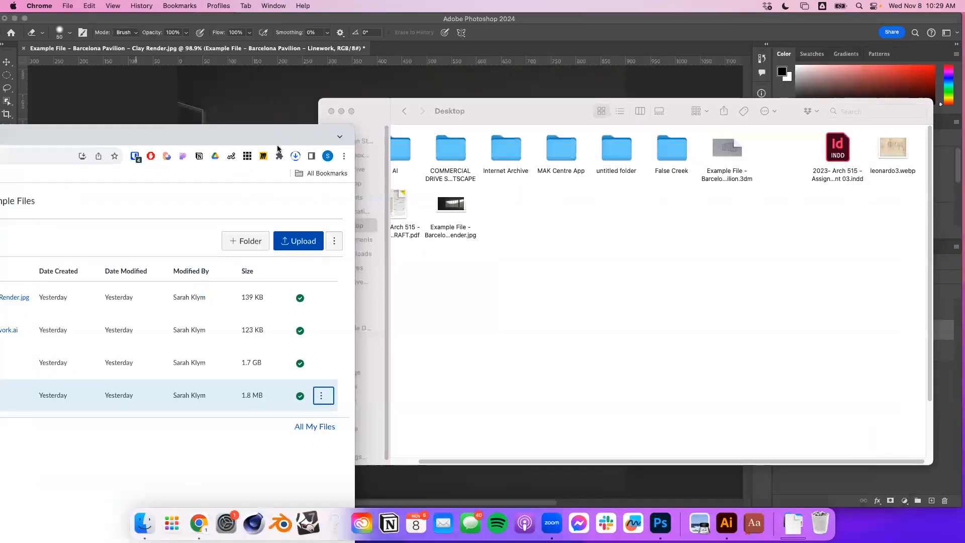
pyautogui.click(296, 156)
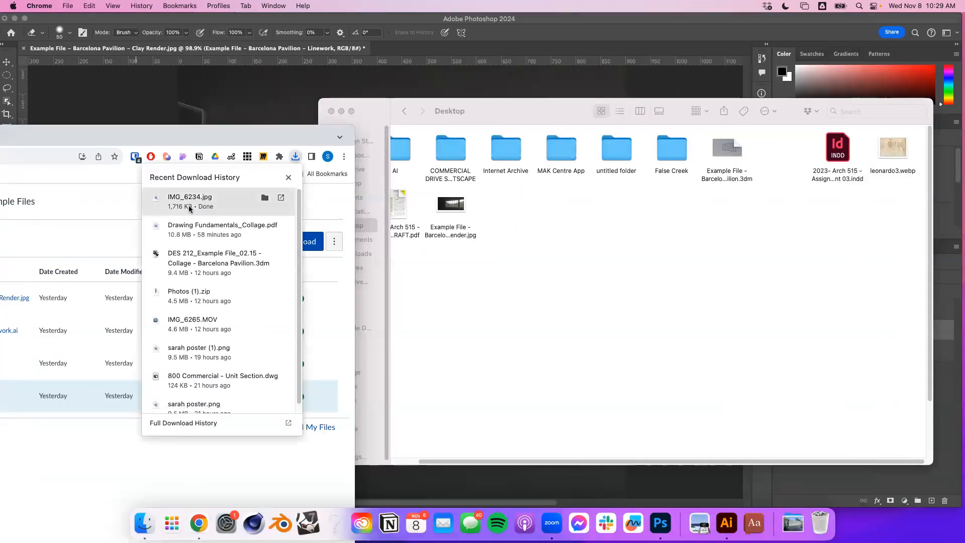
pyautogui.moveTo(543, 108); pyautogui.dragTo(777, 471)
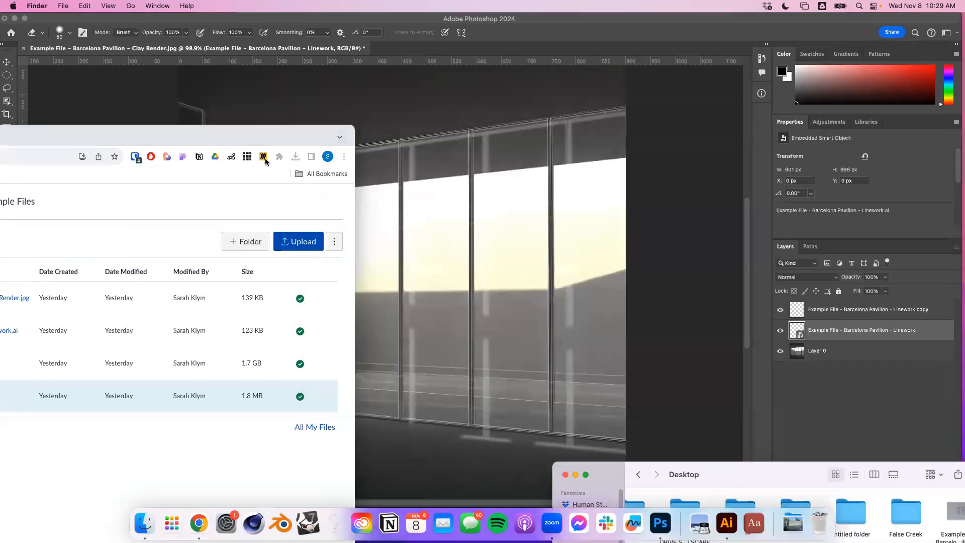
pyautogui.click(284, 142)
pyautogui.click(67, 5)
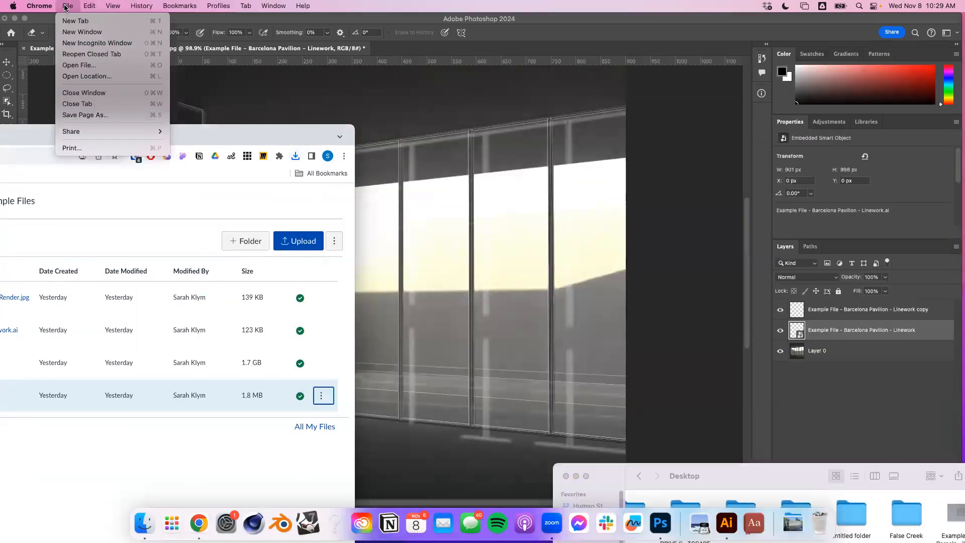
pyautogui.click(334, 26)
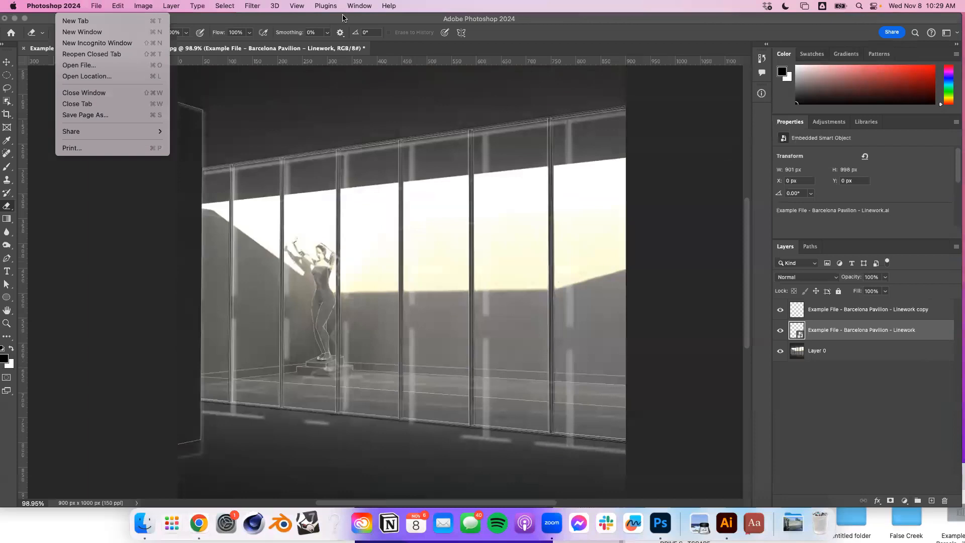
pyautogui.click(103, 6)
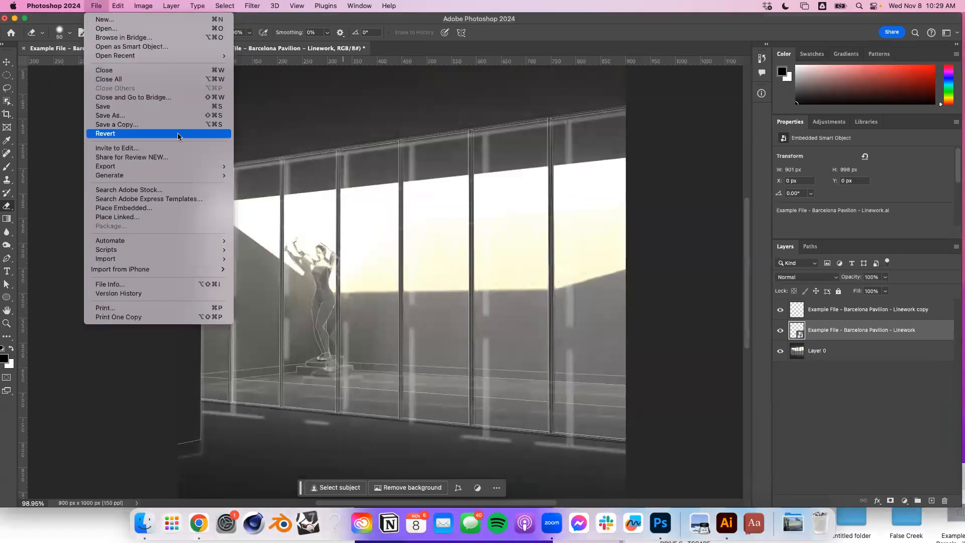
pyautogui.moveTo(179, 258)
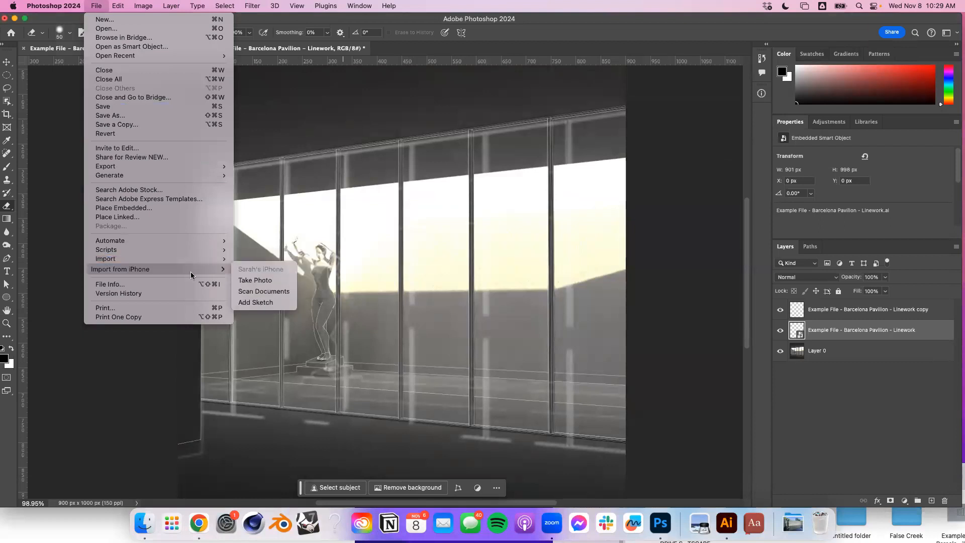
pyautogui.click(171, 523)
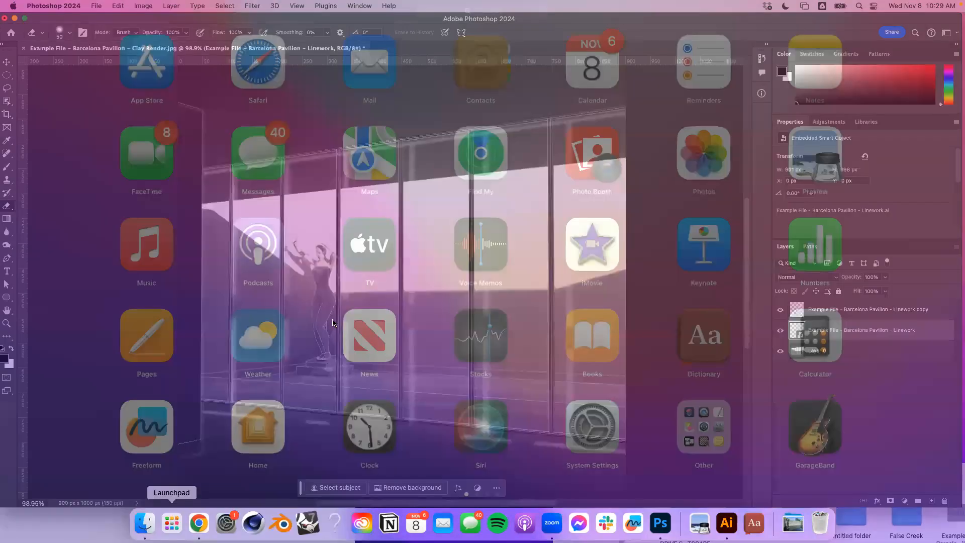
pyautogui.click(145, 525)
# Place the downloaded IMG_6234.jpg from Chrome into the Photoshop document and move its layer above the Linework copy layer.
pyautogui.click(199, 525)
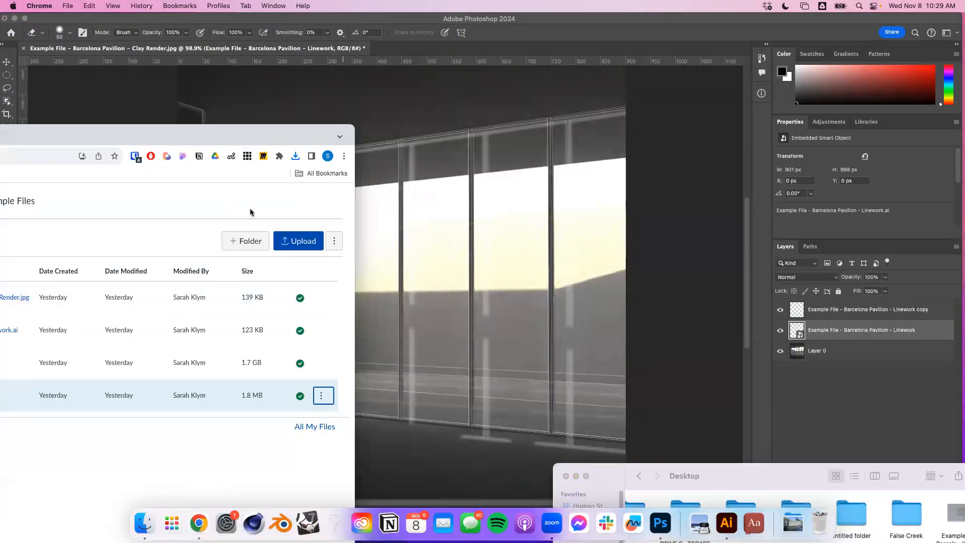
pyautogui.click(294, 158)
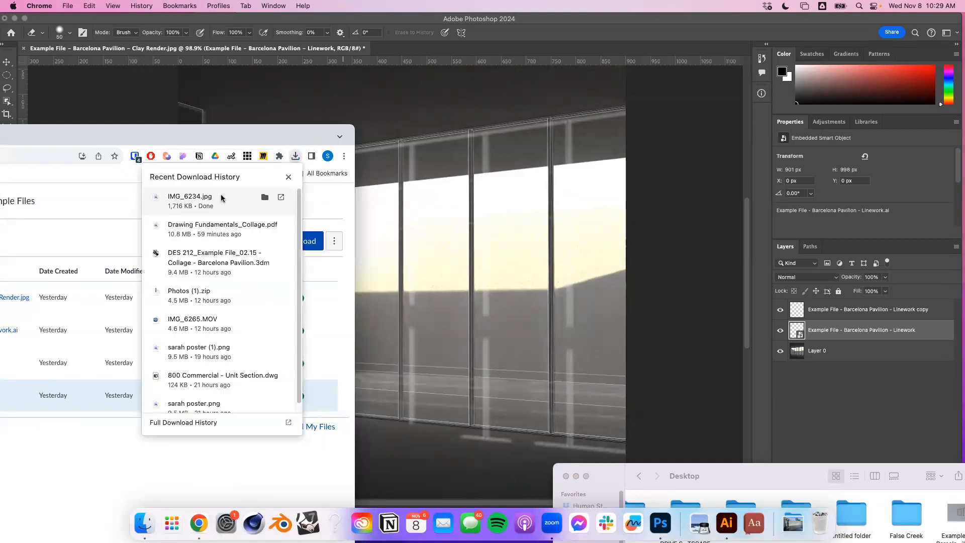
pyautogui.moveTo(195, 206); pyautogui.dragTo(465, 234)
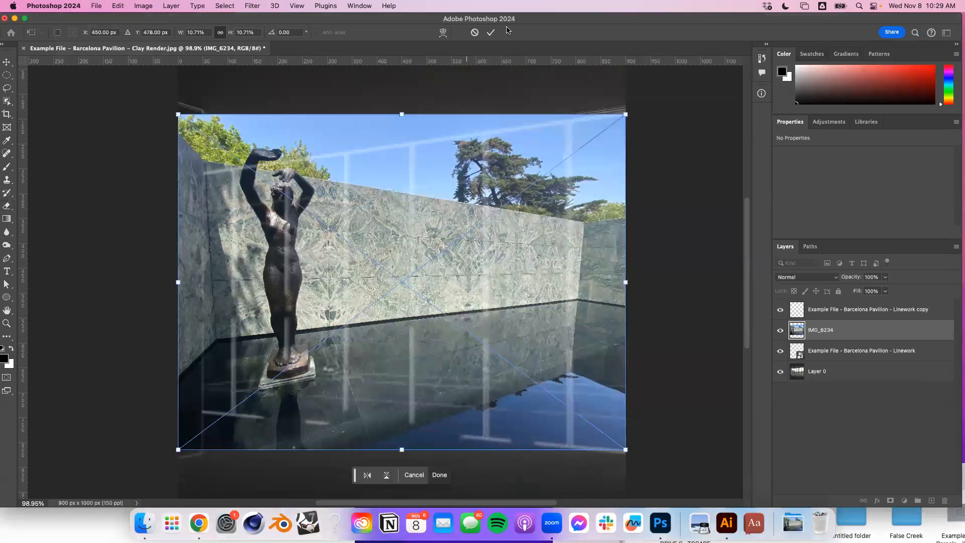
pyautogui.click(492, 34)
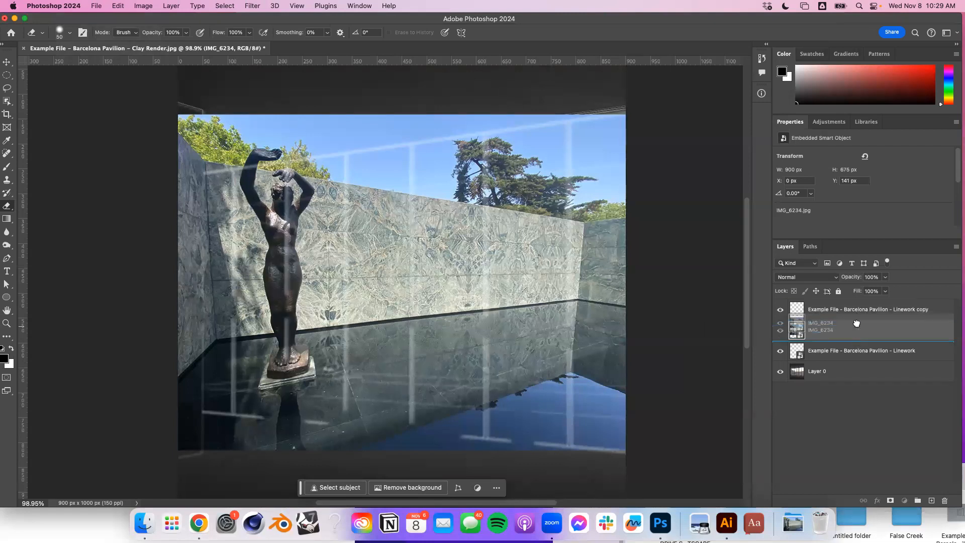
pyautogui.moveTo(861, 324); pyautogui.dragTo(858, 294)
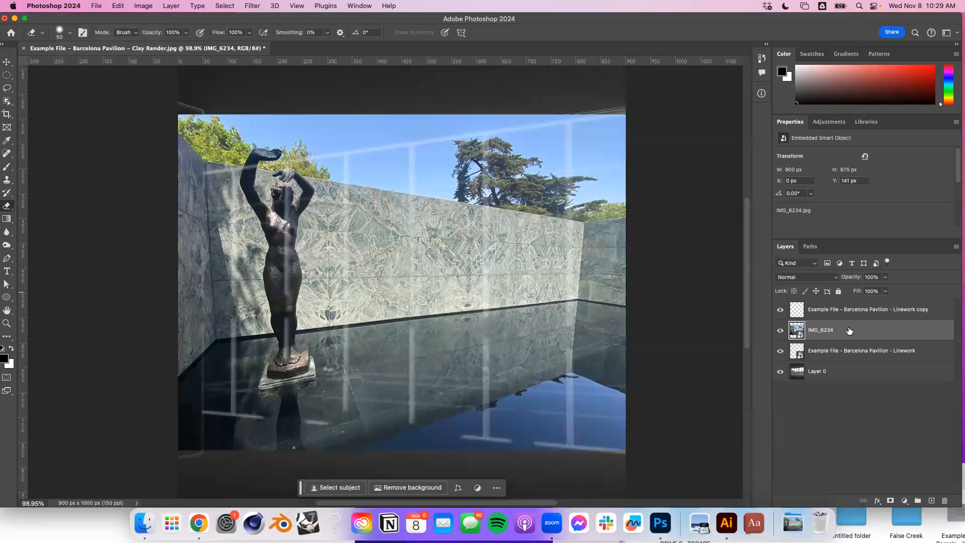
pyautogui.moveTo(807, 333); pyautogui.dragTo(814, 307)
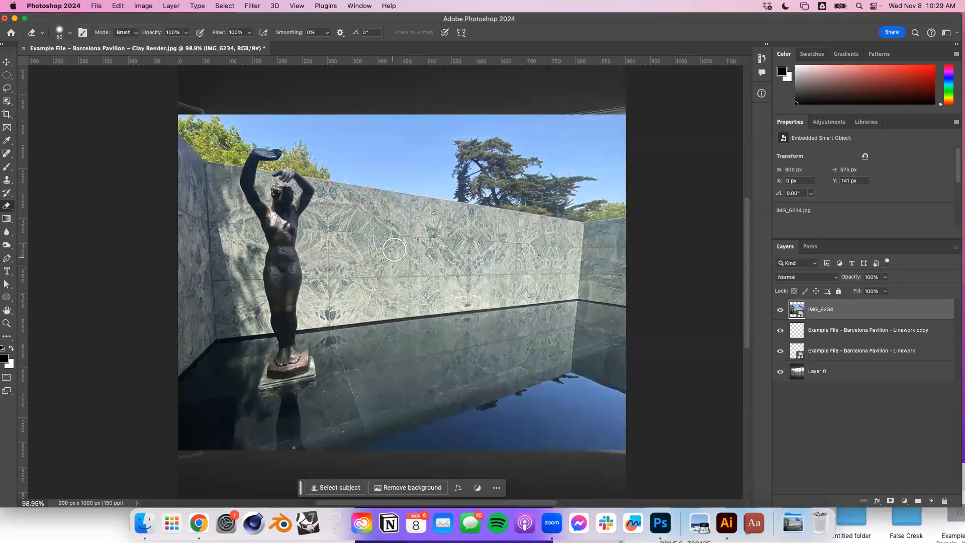
# Scale the IMG_6234 photo down proportionally from its upper-left corner to about 460 × 345 px.
pyautogui.click(7, 62)
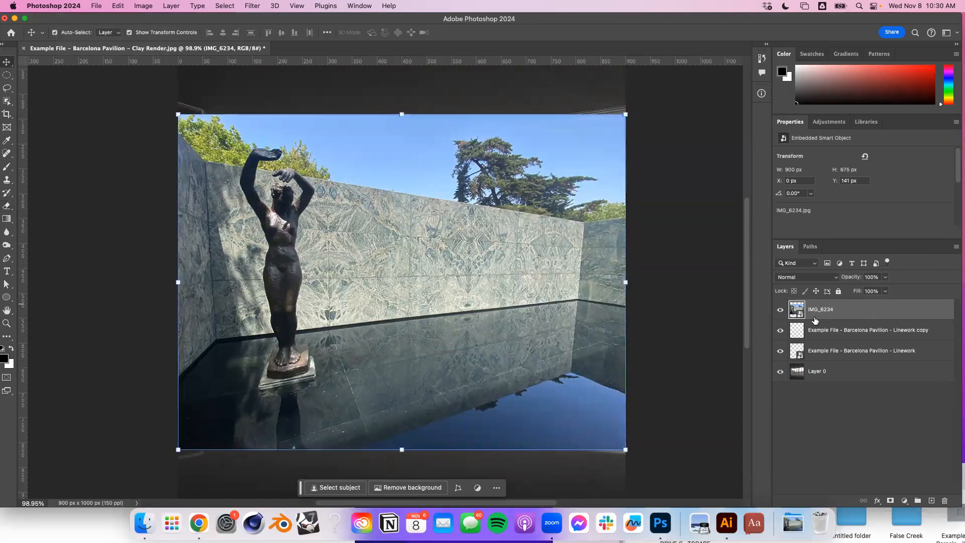
pyautogui.moveTo(464, 293); pyautogui.dragTo(542, 320)
pyautogui.press('super+z')
pyautogui.moveTo(637, 450); pyautogui.dragTo(406, 285)
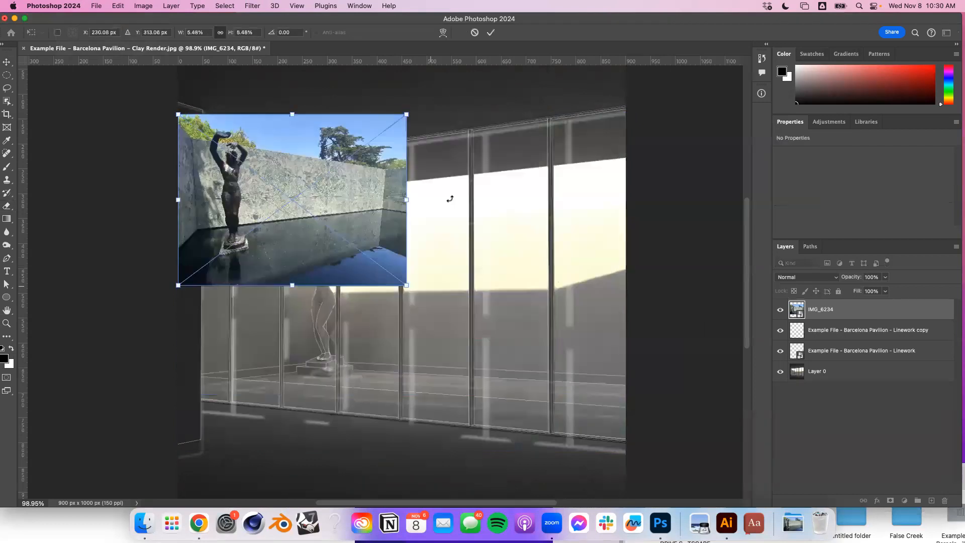
pyautogui.click(491, 32)
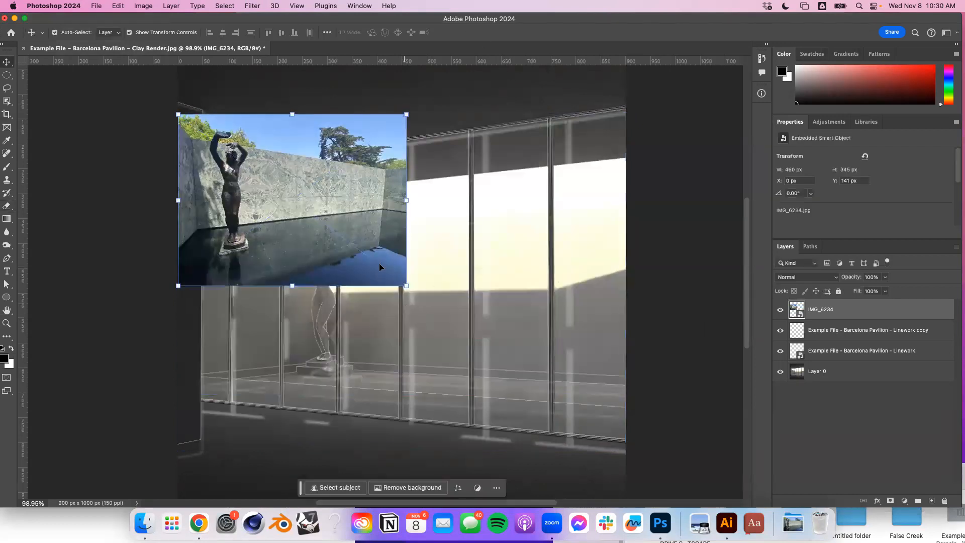
# Scale the IMG_6234 photo up to about 931 × 698 px and inspect its image quality up close.
pyautogui.moveTo(406, 284); pyautogui.dragTo(640, 461)
pyautogui.click(490, 32)
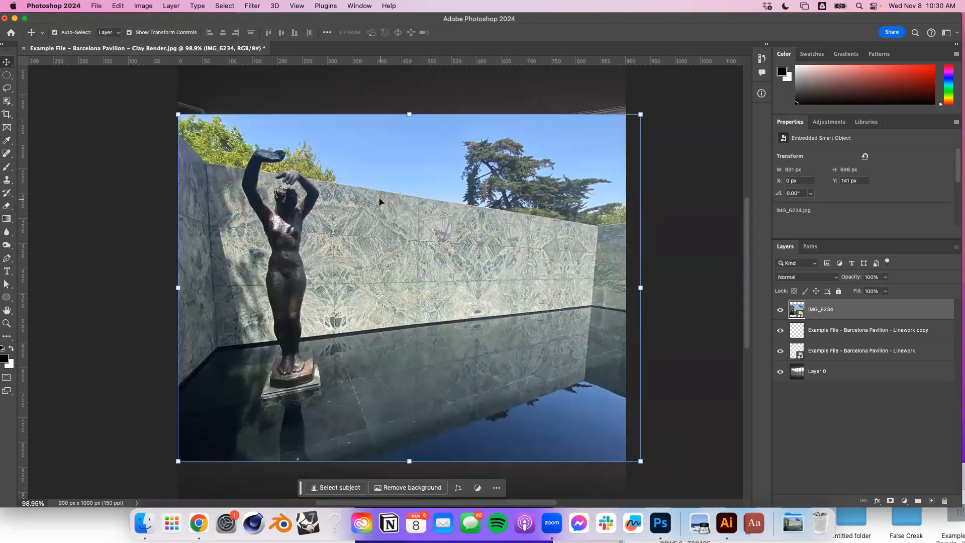
pyautogui.scroll(5, 390, 231)
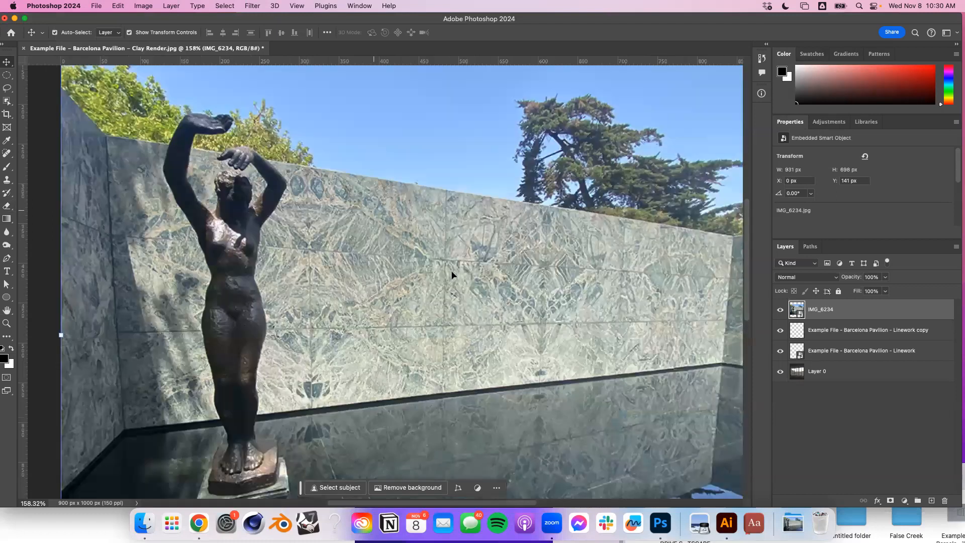
pyautogui.scroll(3, 449, 267)
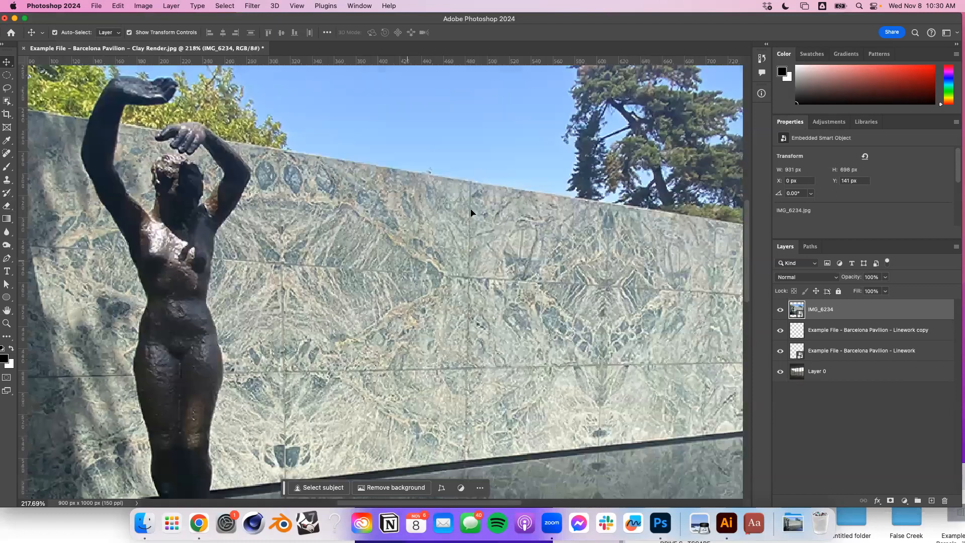
pyautogui.scroll(-2, 470, 220)
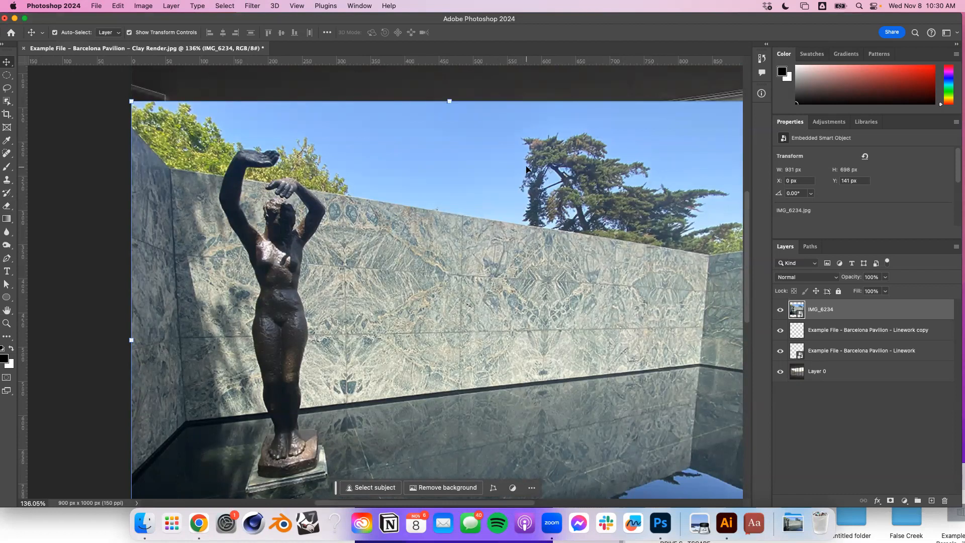
pyautogui.scroll(-2, 445, 238)
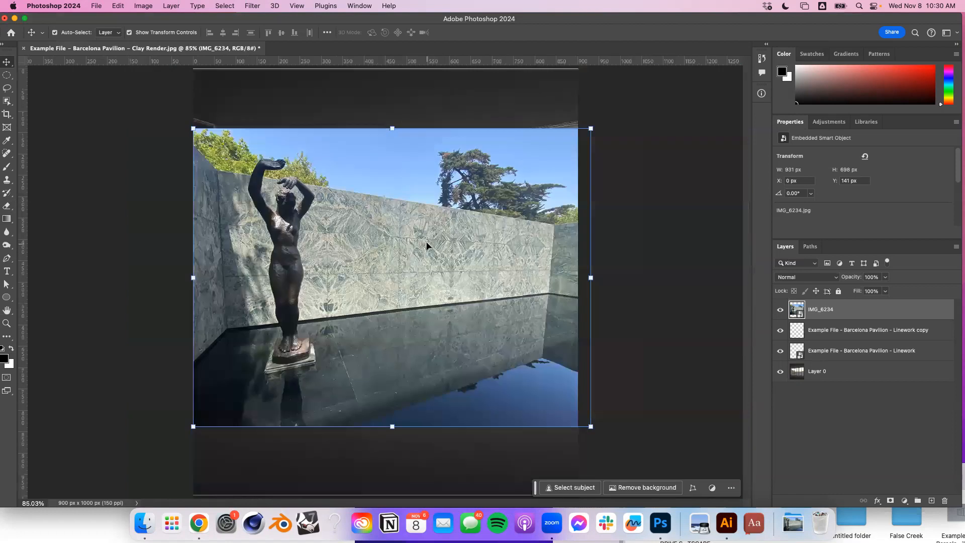
# Reposition the IMG_6234 photo to about X -30 px, Y 167 px and examine the marble wall's texture closely.
pyautogui.moveTo(446, 296); pyautogui.dragTo(363, 246)
pyautogui.moveTo(386, 293); pyautogui.dragTo(386, 244)
pyautogui.scroll(3, 481, 283)
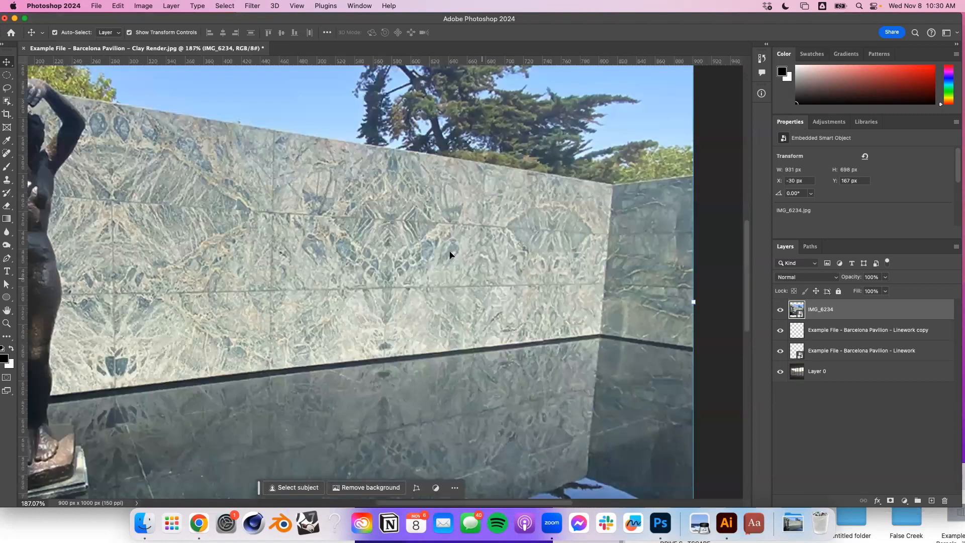
pyautogui.scroll(3, 318, 203)
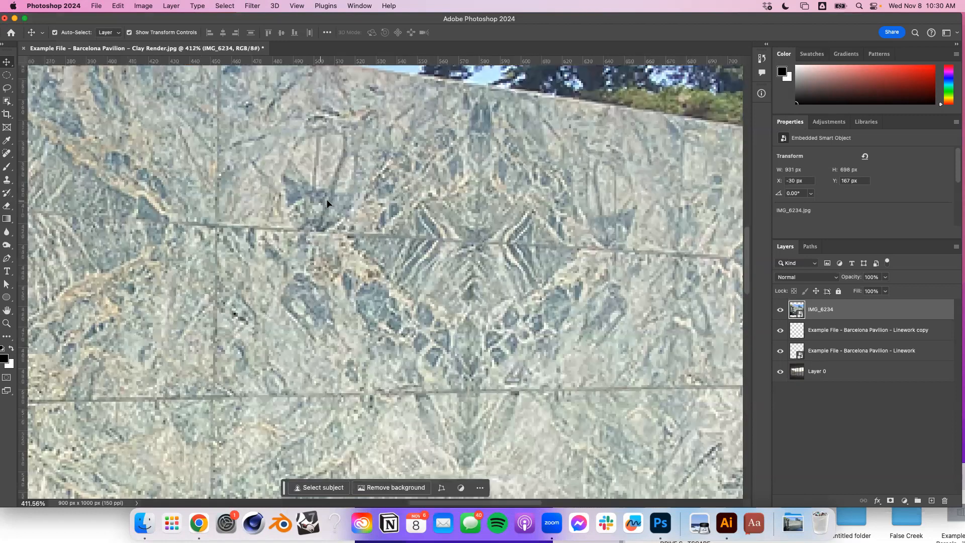
# Outline the central marble wall panel in the IMG_6234 photo with the Polygonal Lasso tool, following its joints and edges.
pyautogui.scroll(-2, 320, 201)
pyautogui.click(6, 89)
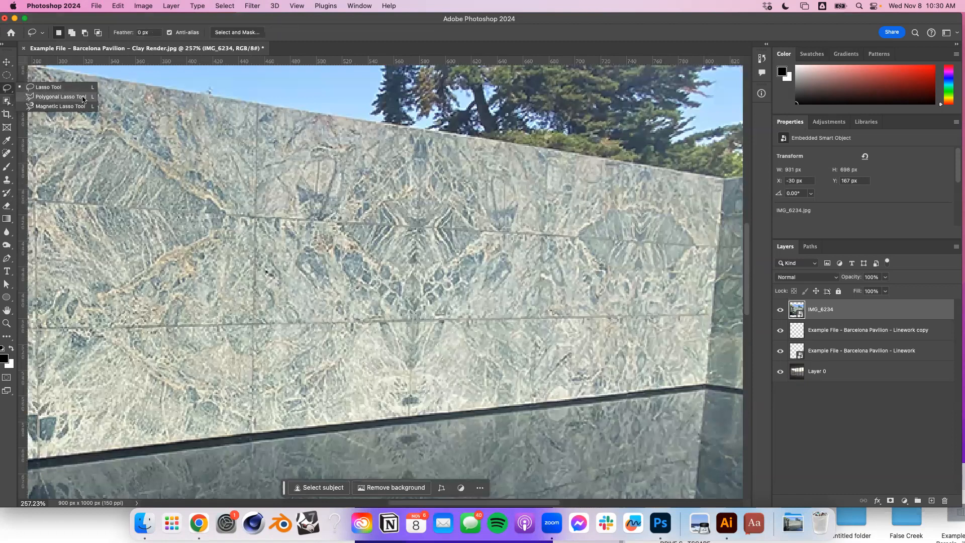
pyautogui.click(83, 98)
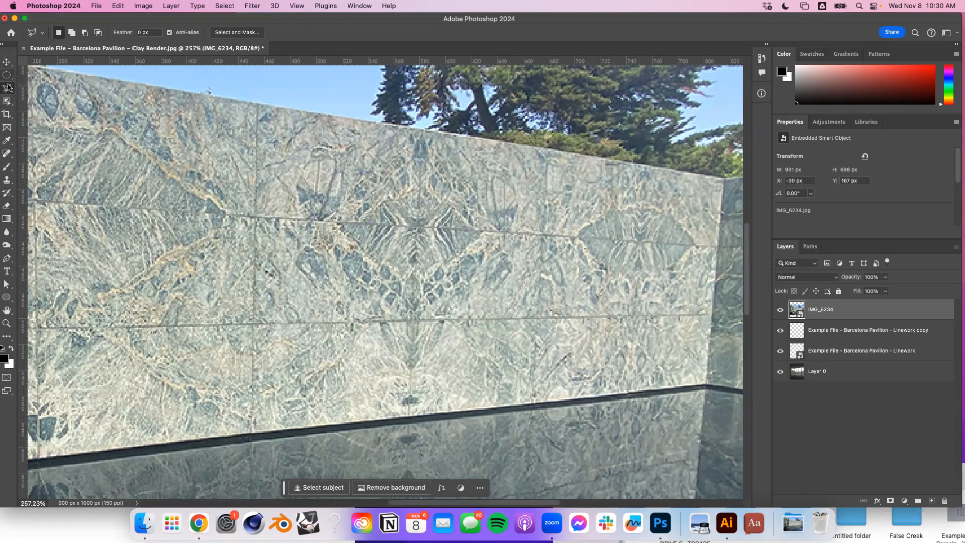
pyautogui.click(259, 104)
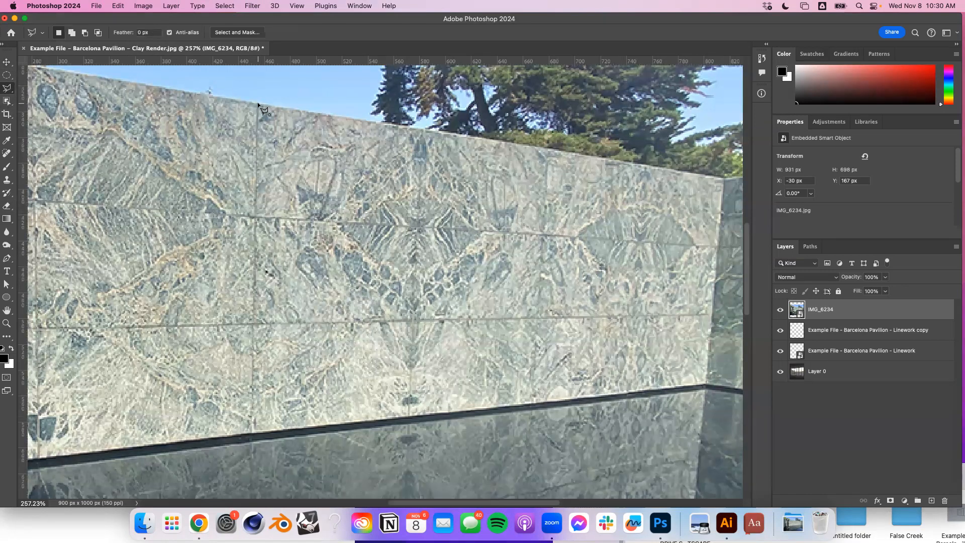
pyautogui.click(547, 148)
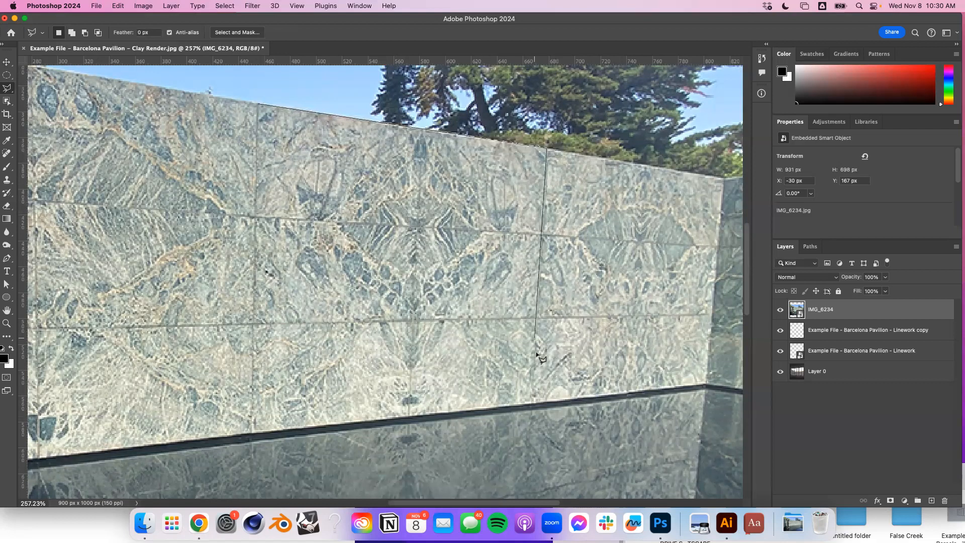
pyautogui.click(532, 404)
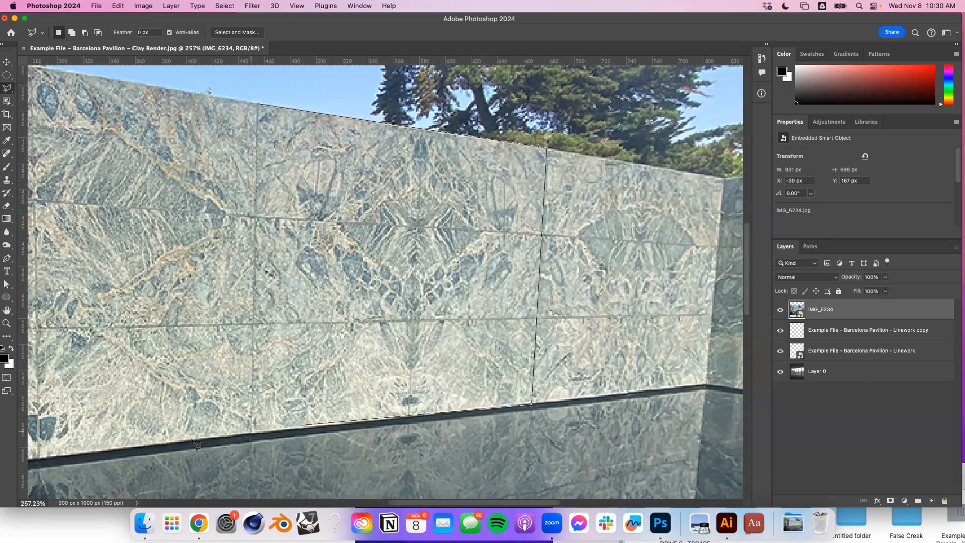
pyautogui.click(252, 433)
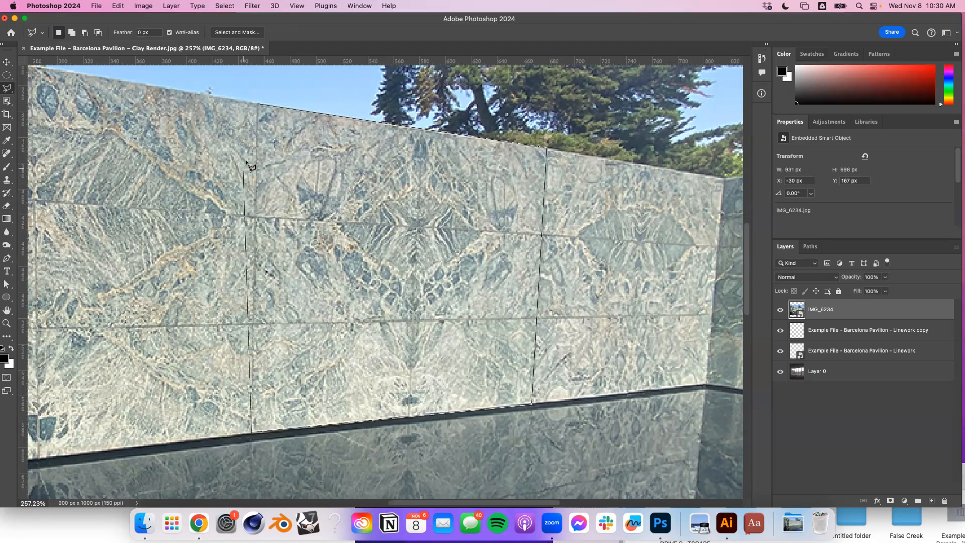
pyautogui.click(260, 105)
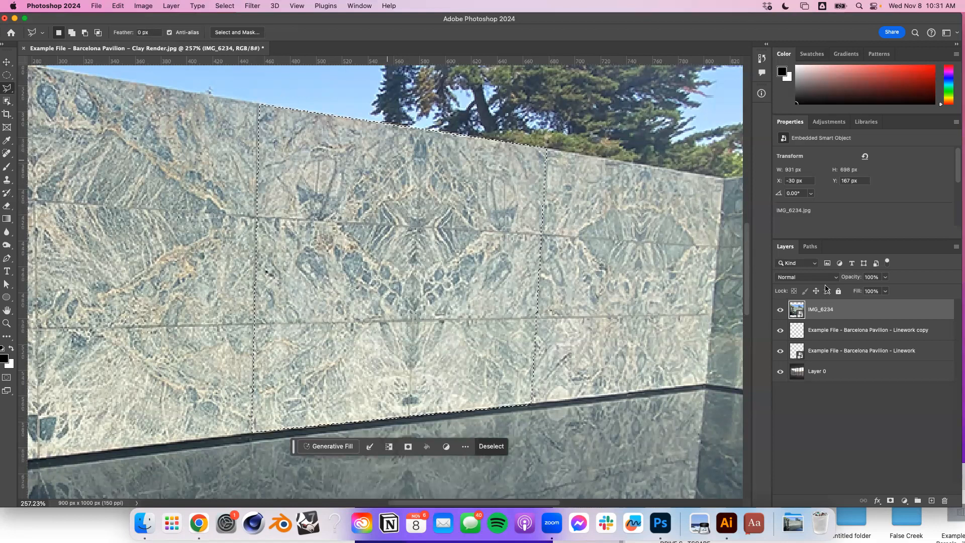
# Duplicate the IMG_6234 layer and delete the copy.
pyautogui.rightClick(837, 311)
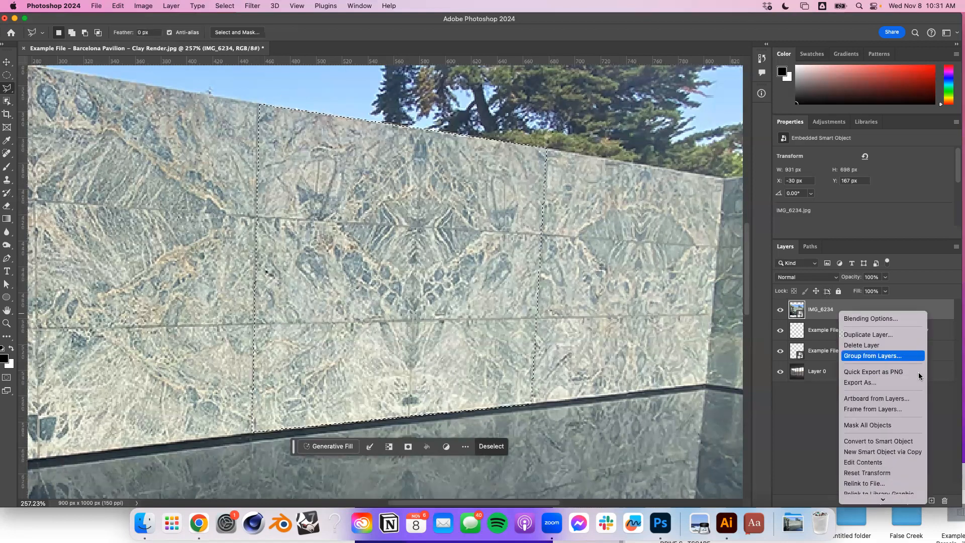
pyautogui.scroll(-5, 912, 378)
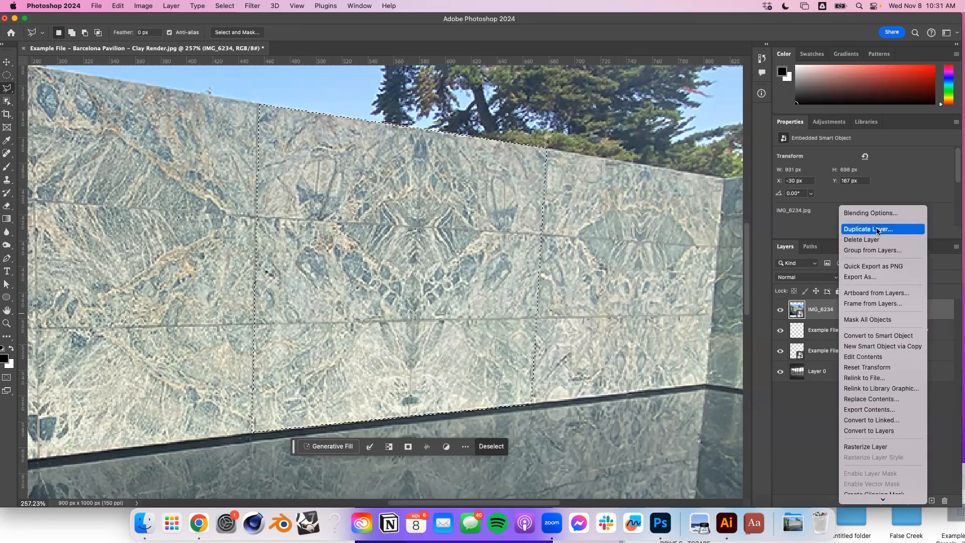
pyautogui.click(545, 238)
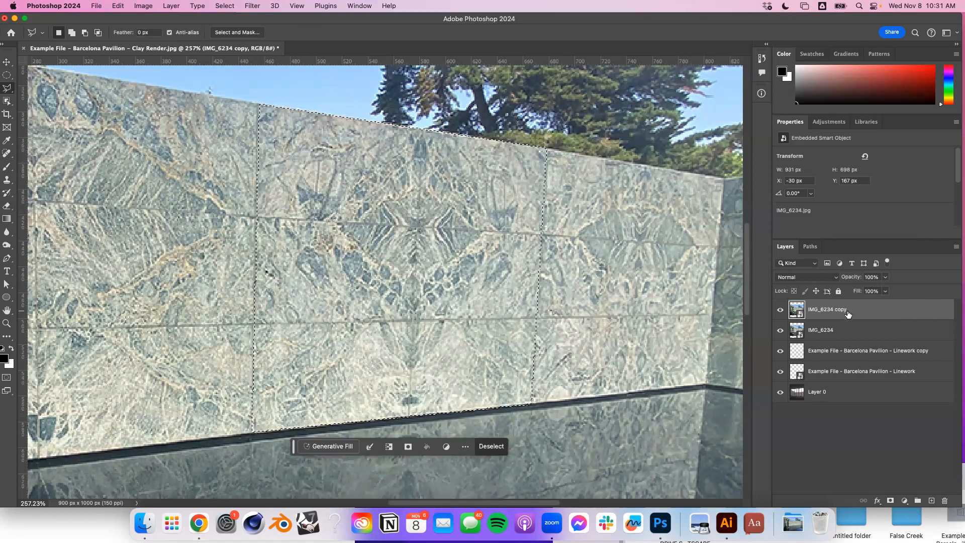
pyautogui.click(945, 501)
pyautogui.click(482, 187)
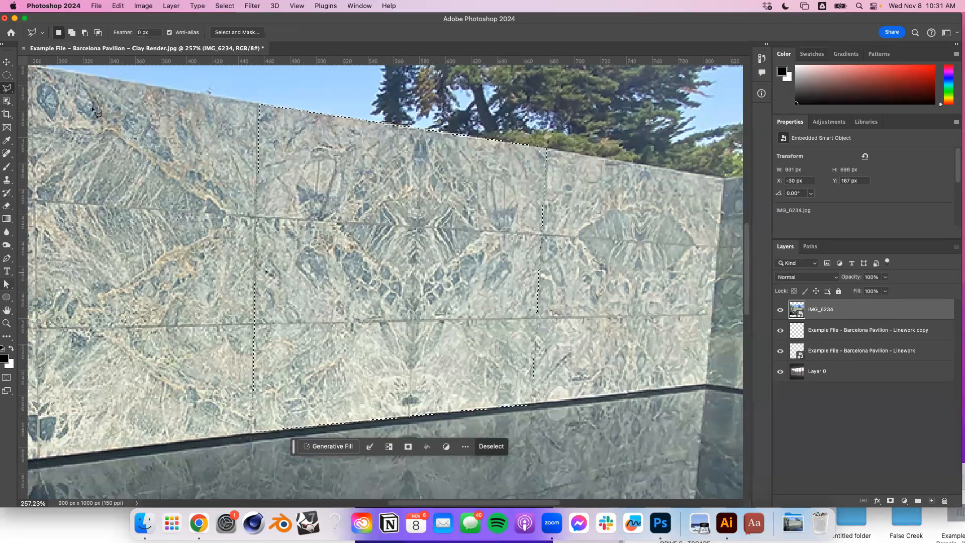
pyautogui.click(169, 6)
pyautogui.moveTo(132, 6)
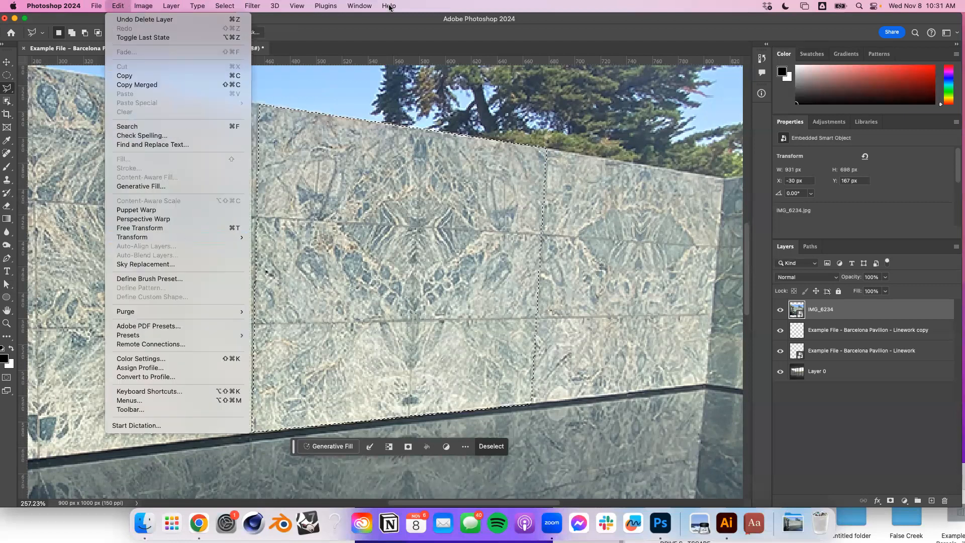
pyautogui.moveTo(390, 6)
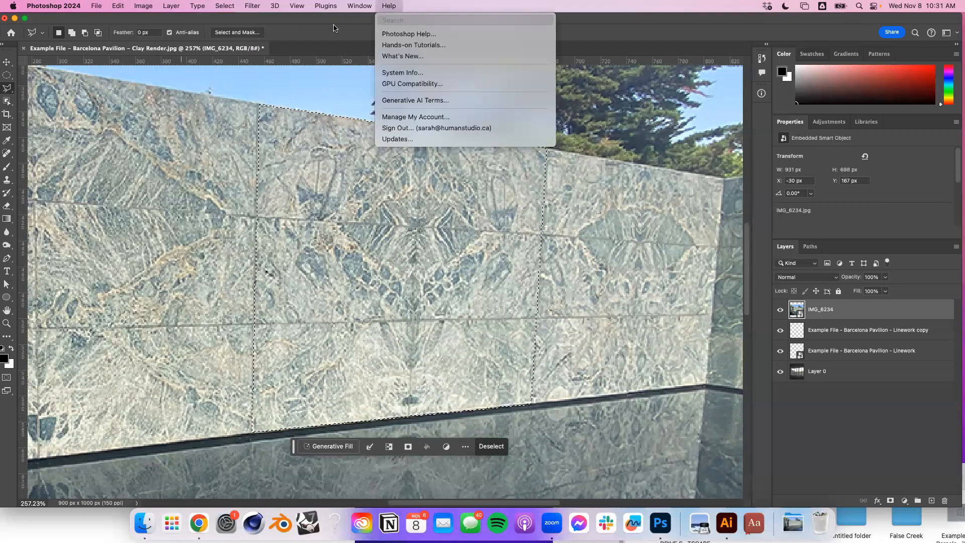
pyautogui.click(768, 311)
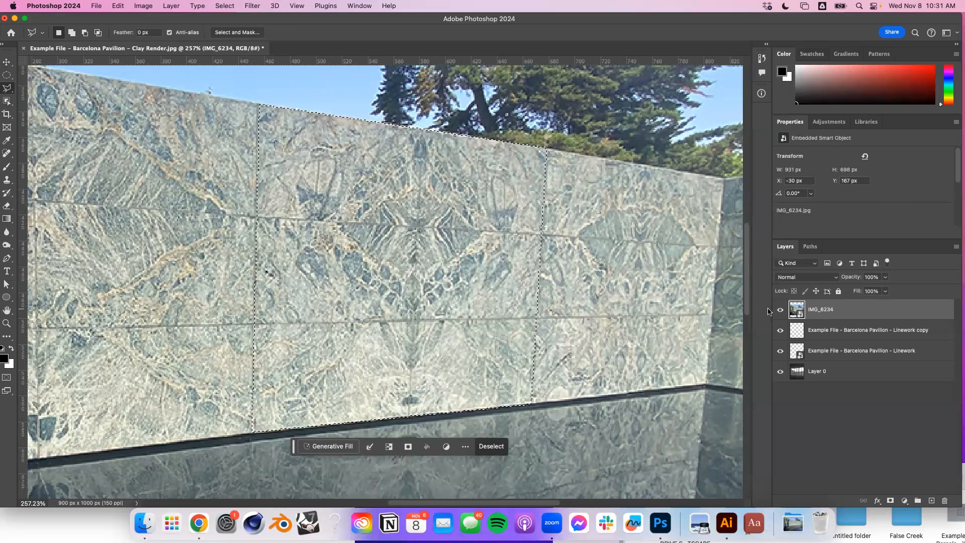
# Copy the selected marble panel to a new layer and view it in isolation by hiding and restoring the layers below.
pyautogui.press('super+j')
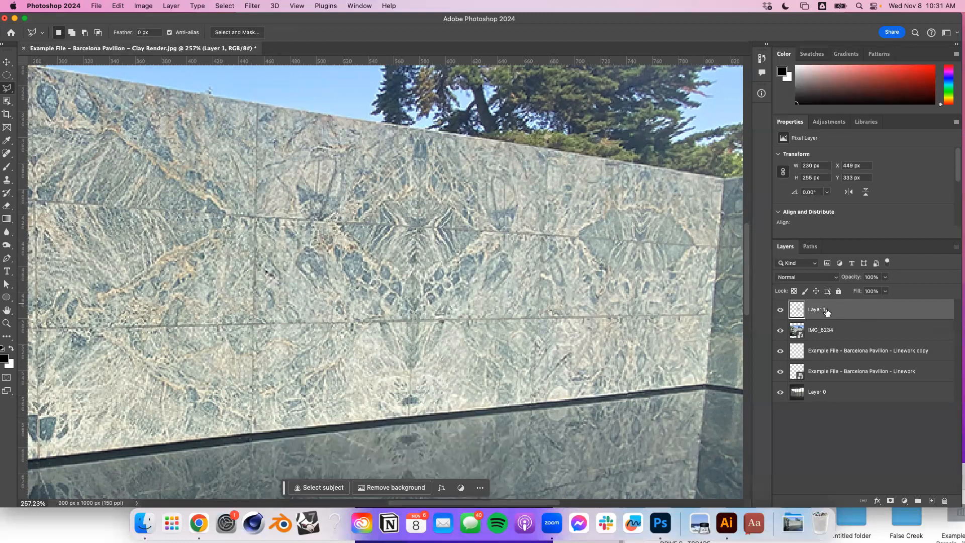
pyautogui.moveTo(781, 332); pyautogui.dragTo(786, 434)
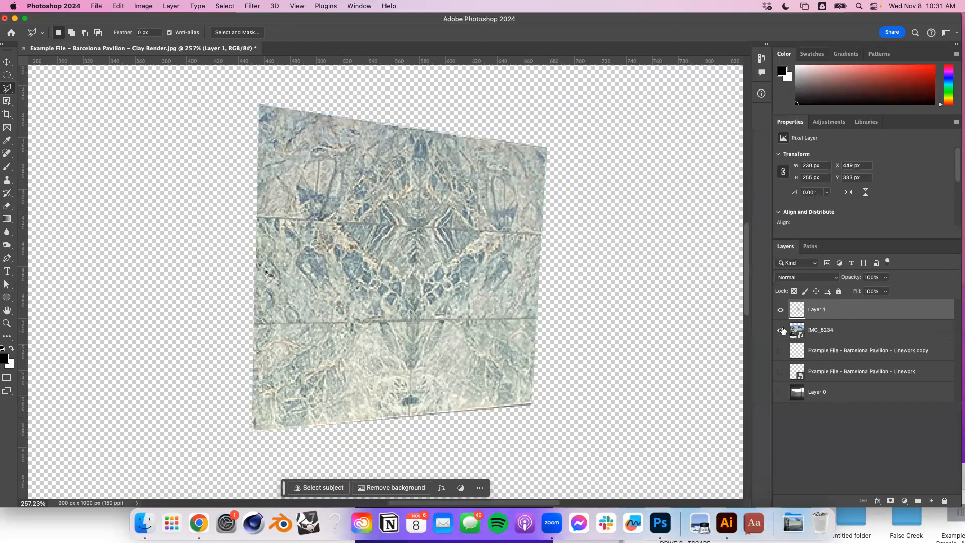
pyautogui.moveTo(781, 331); pyautogui.dragTo(778, 413)
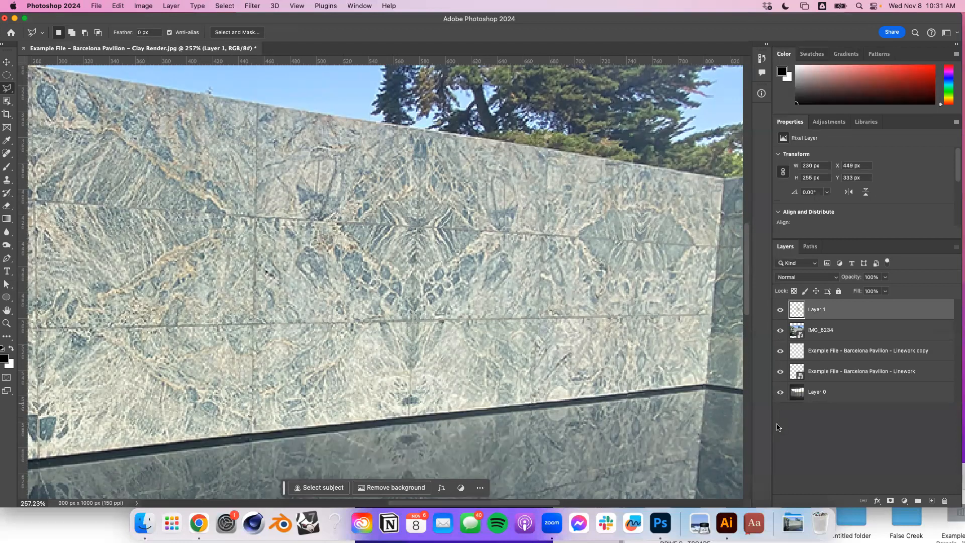
pyautogui.press('super+z')
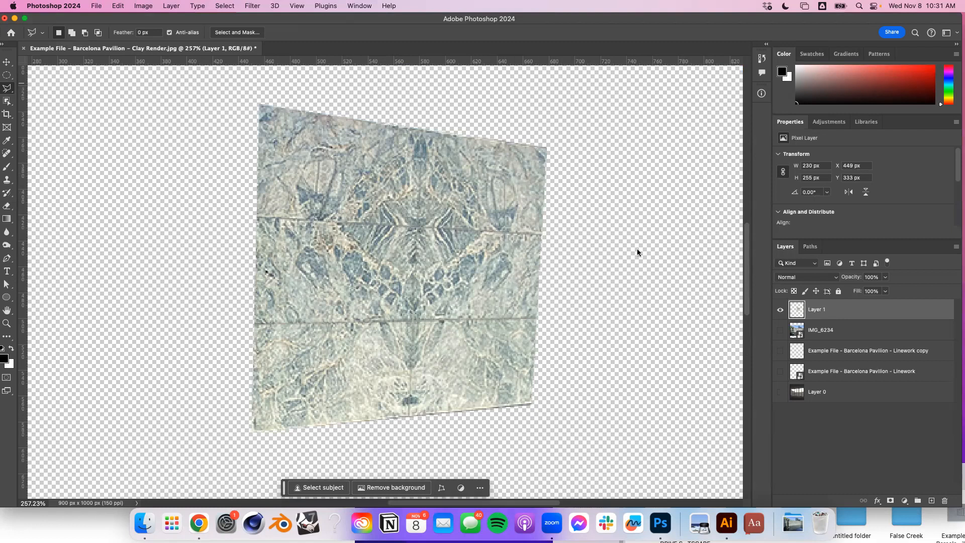
pyautogui.moveTo(780, 329); pyautogui.dragTo(780, 394)
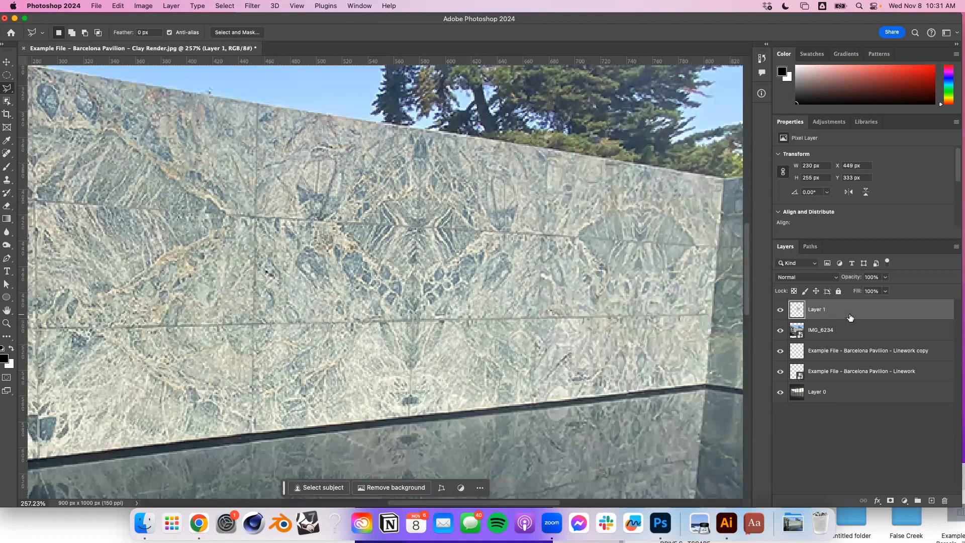
# Delete the layer holding the copied marble panel.
pyautogui.press('Delete')
pyautogui.scroll(-5, 322, 249)
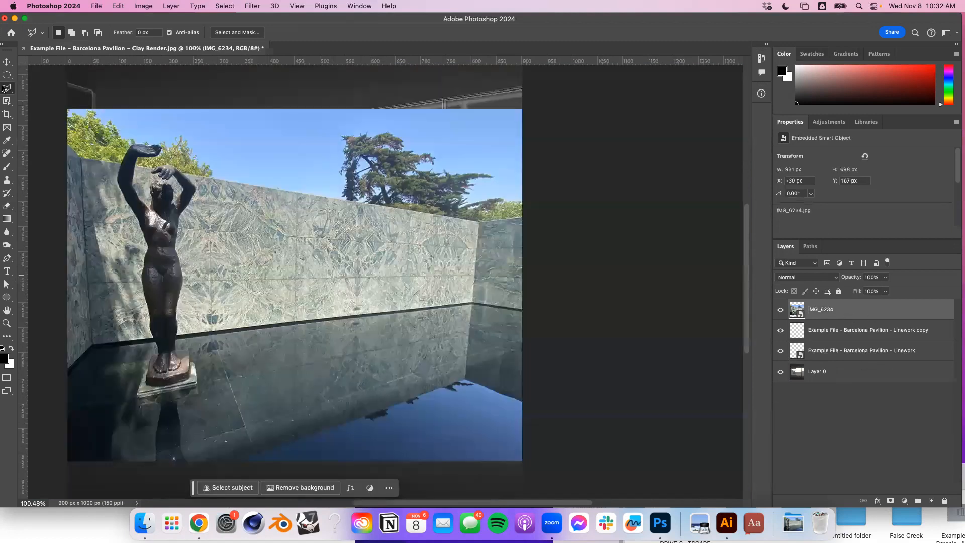
# Open the contents of the IMG_6234 smart object for editing as a separate document.
pyautogui.click(9, 60)
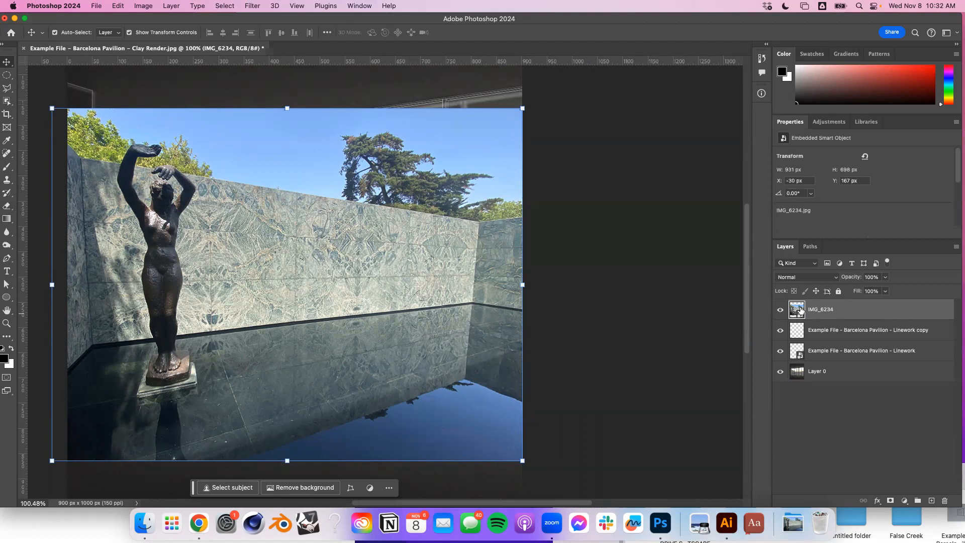
pyautogui.doubleClick(795, 310)
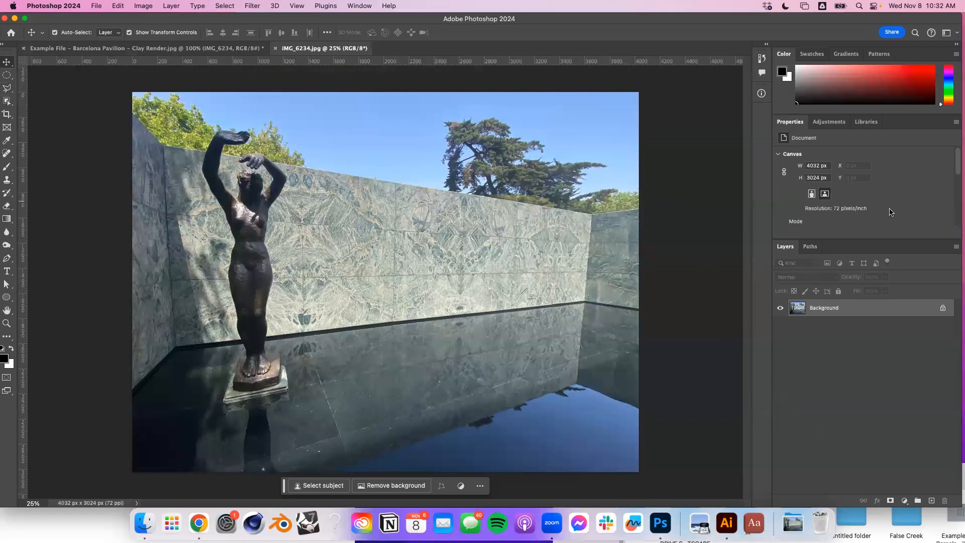
pyautogui.scroll(5, 355, 199)
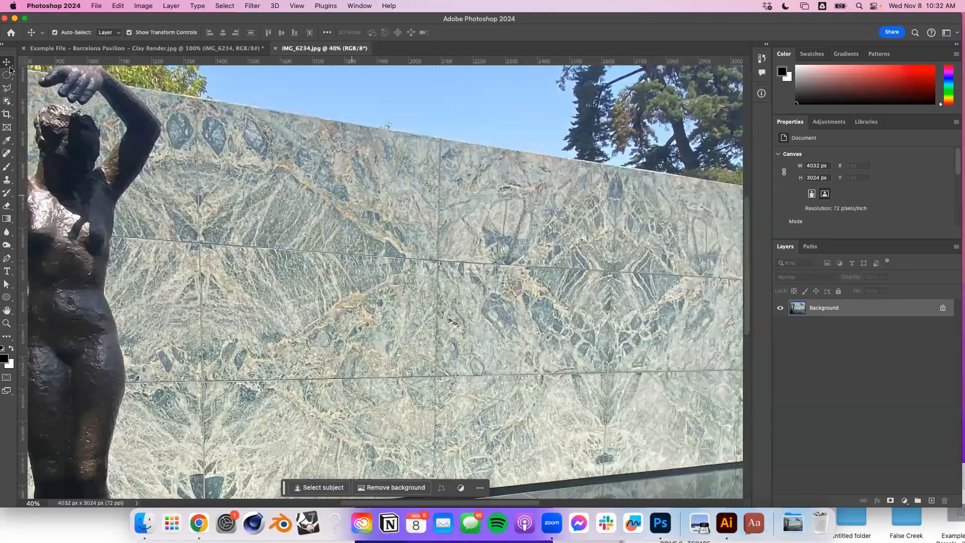
pyautogui.press('super+0')
# Select the central marble wall panel in the full-resolution photo with the Polygonal Lasso, tracing its four corners.
pyautogui.click(7, 88)
pyautogui.scroll(4, 497, 211)
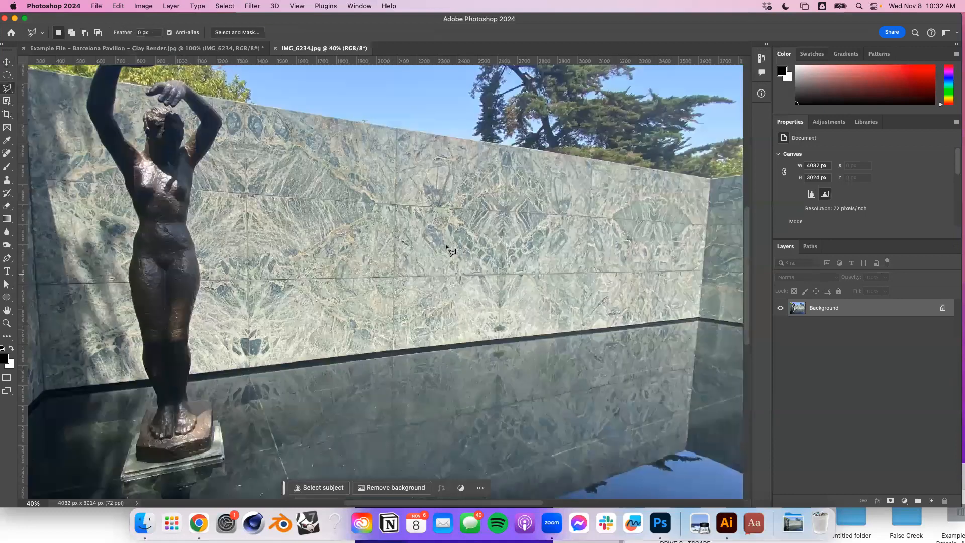
pyautogui.scroll(-6, 393, 290)
pyautogui.scroll(3, 394, 290)
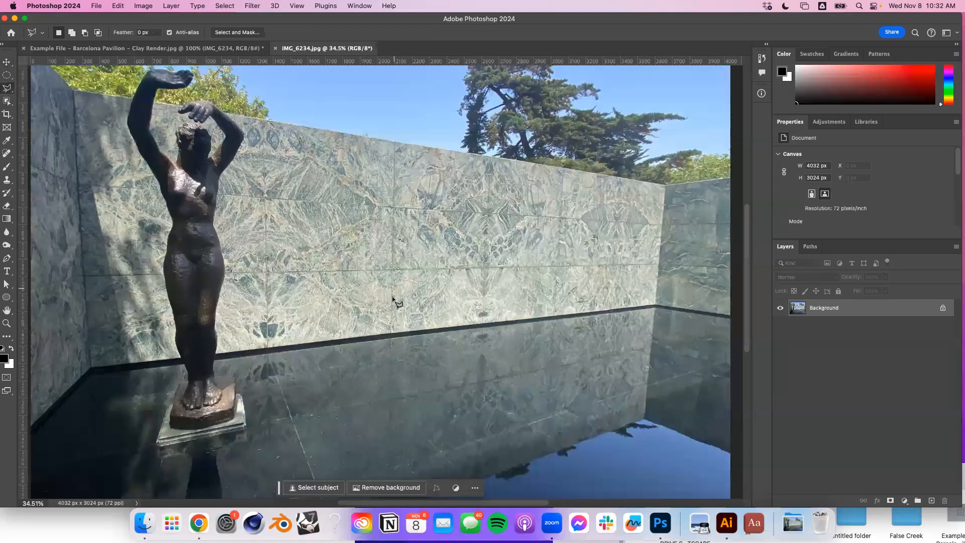
pyautogui.click(391, 332)
pyautogui.click(396, 140)
pyautogui.click(562, 167)
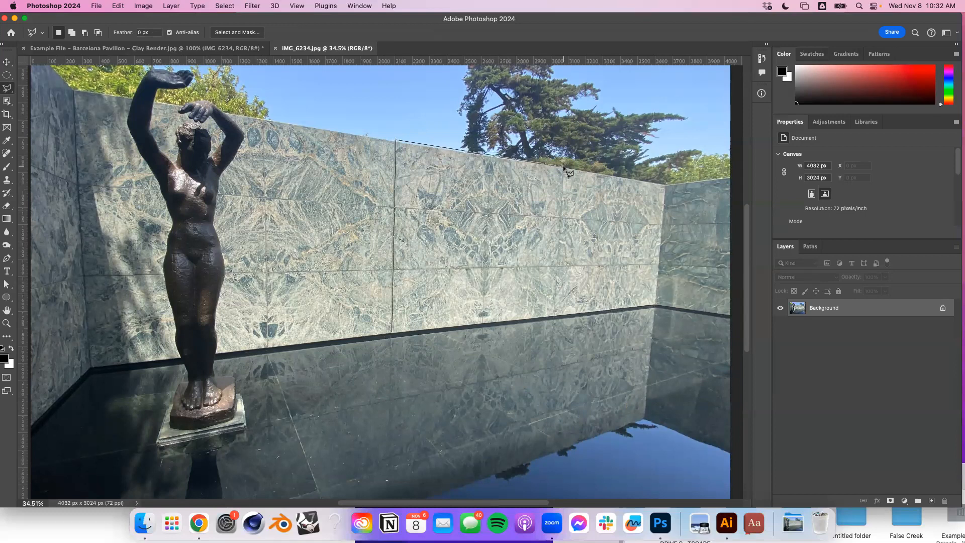
pyautogui.click(556, 317)
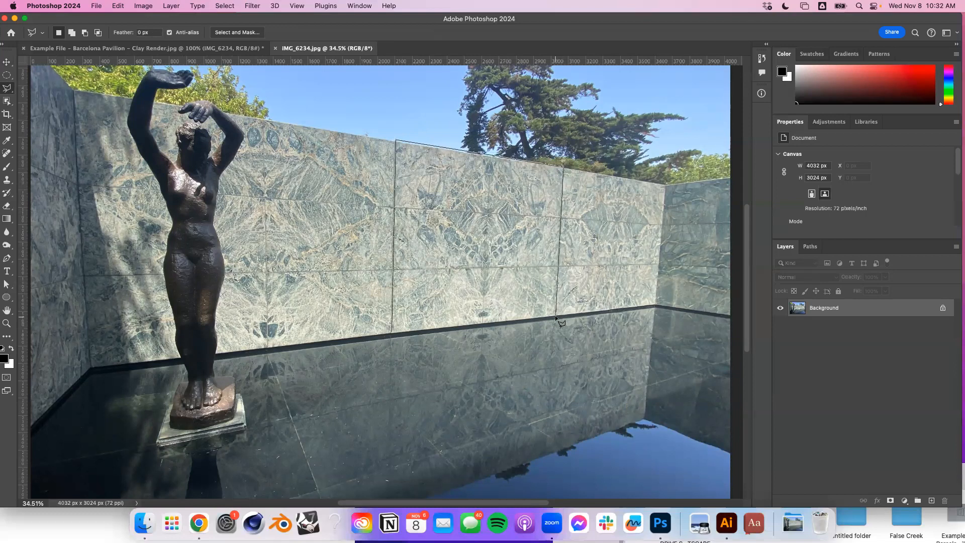
pyautogui.click(391, 333)
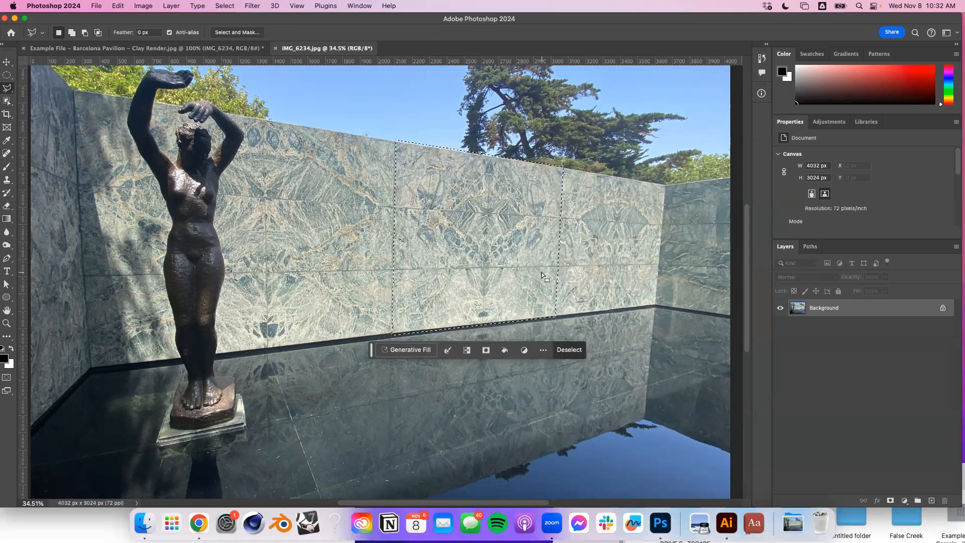
# Copy the selected marble panel to a new layer and hide the Background layer to inspect the cutout's edges.
pyautogui.press('super+j')
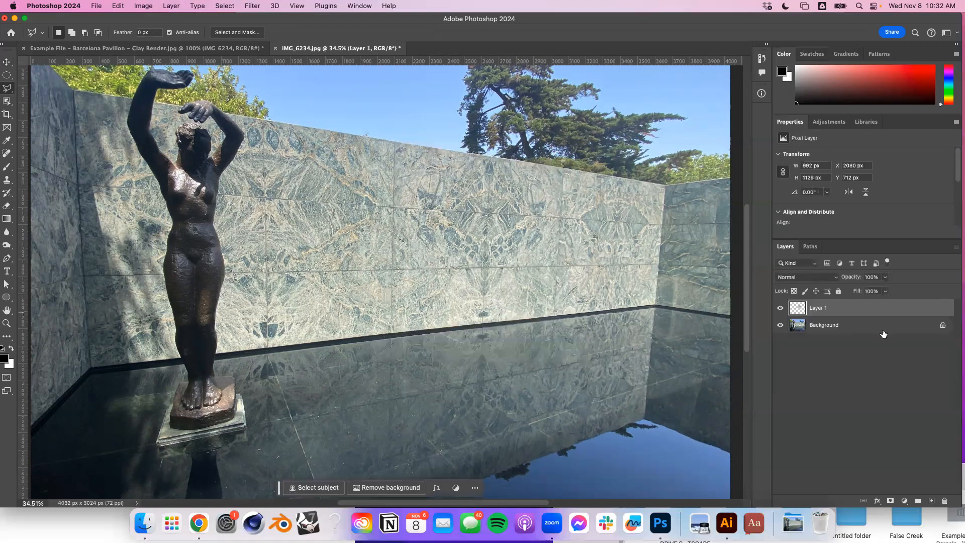
pyautogui.click(780, 325)
pyautogui.scroll(-2, 349, 232)
pyautogui.scroll(10, 342, 221)
pyautogui.scroll(-8, 340, 216)
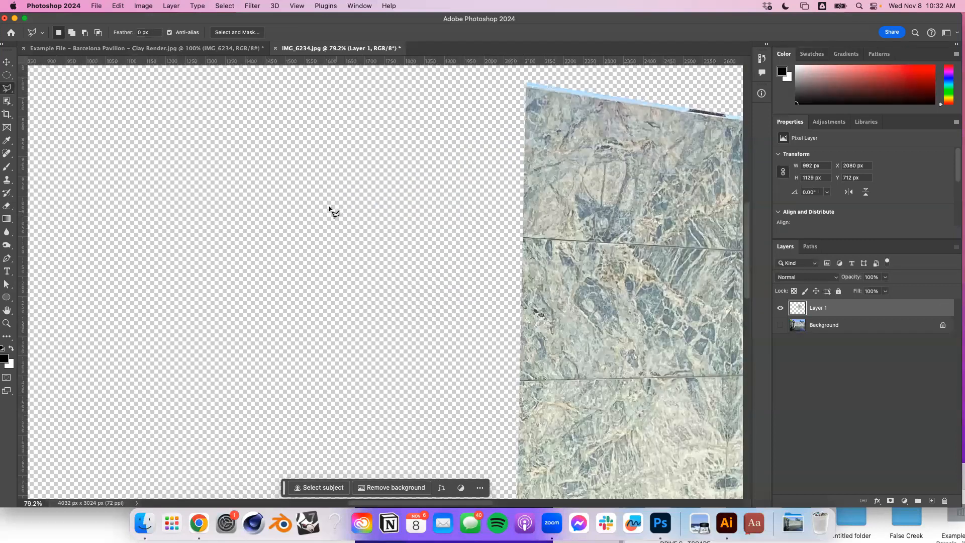
pyautogui.scroll(2, 529, 138)
pyautogui.scroll(4, 558, 139)
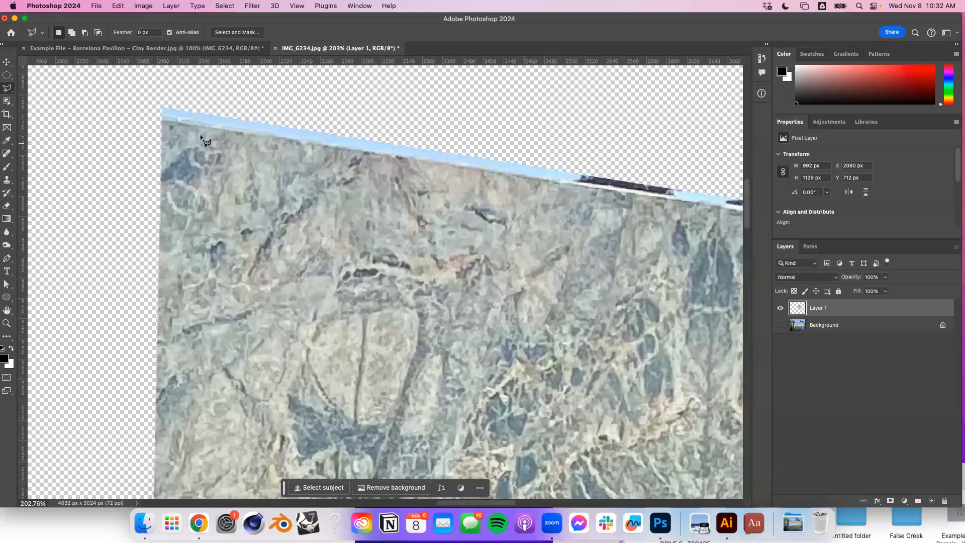
pyautogui.scroll(-4, 175, 123)
pyautogui.scroll(-2, 171, 123)
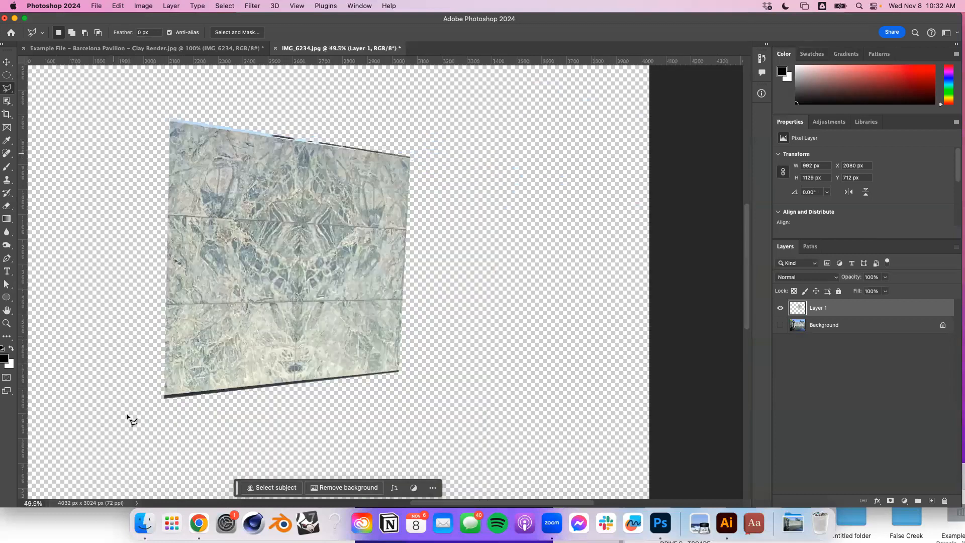
# Restore the Background layer and toggle its visibility to compare the full photo with the isolated marble panel.
pyautogui.press('super+z')
pyautogui.scroll(-2, 511, 225)
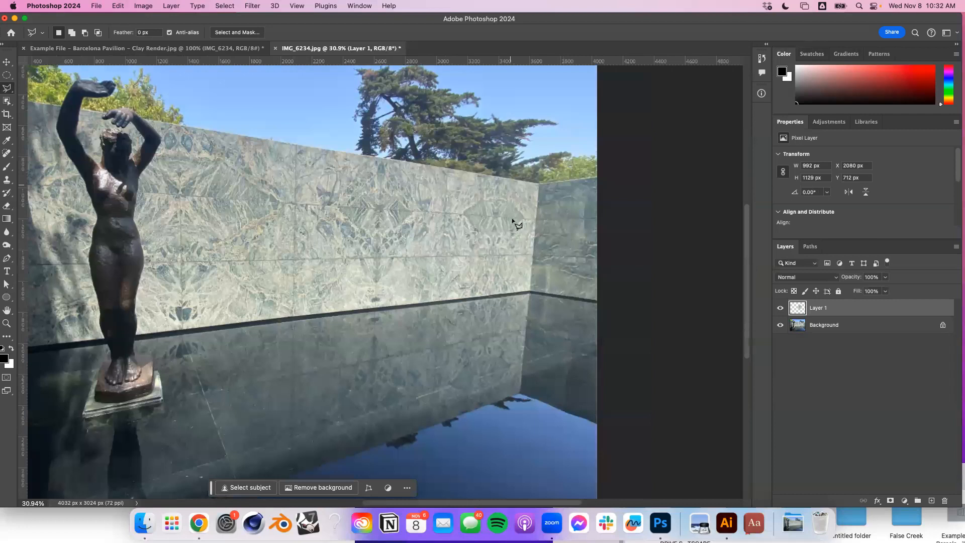
pyautogui.click(779, 324)
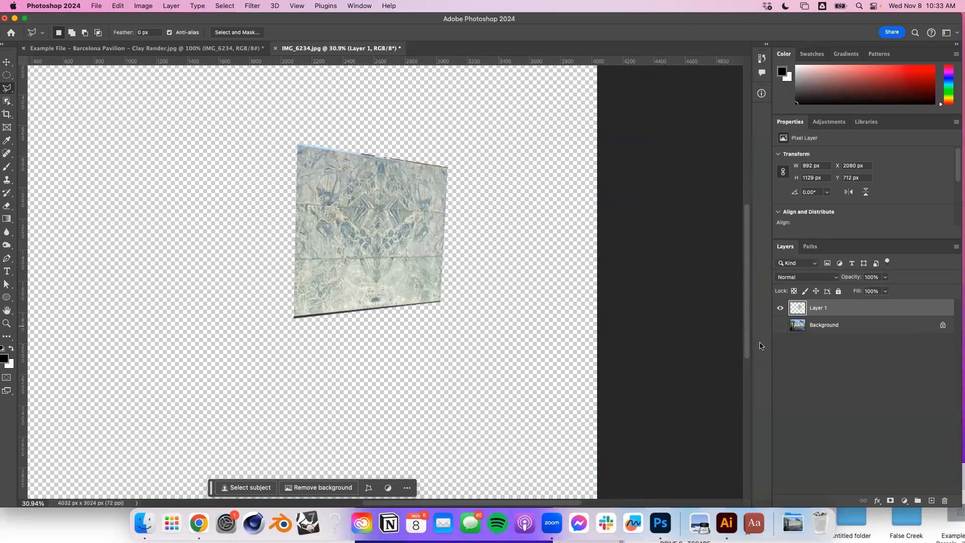
pyautogui.click(780, 324)
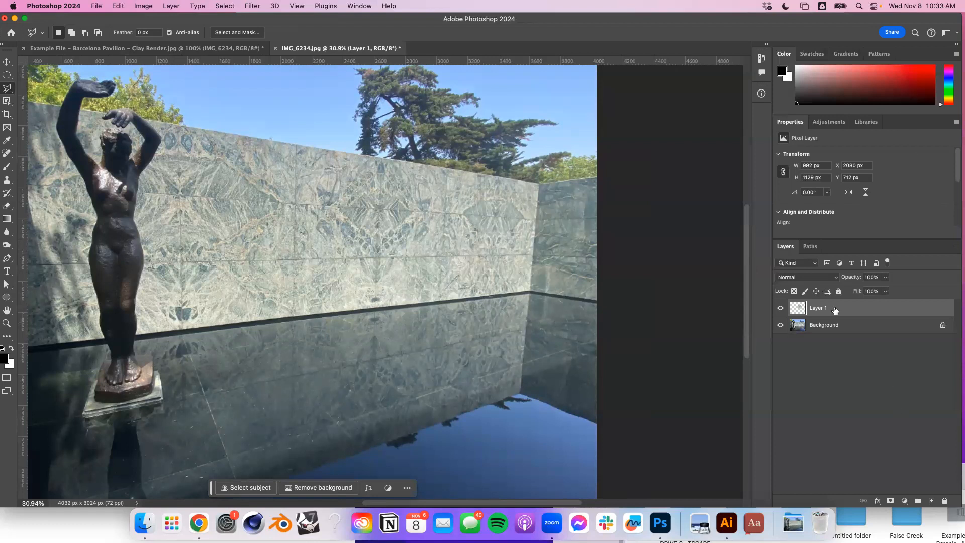
# Delete the copied marble panel layer, leaving only the Background photo layer.
pyautogui.click(781, 308)
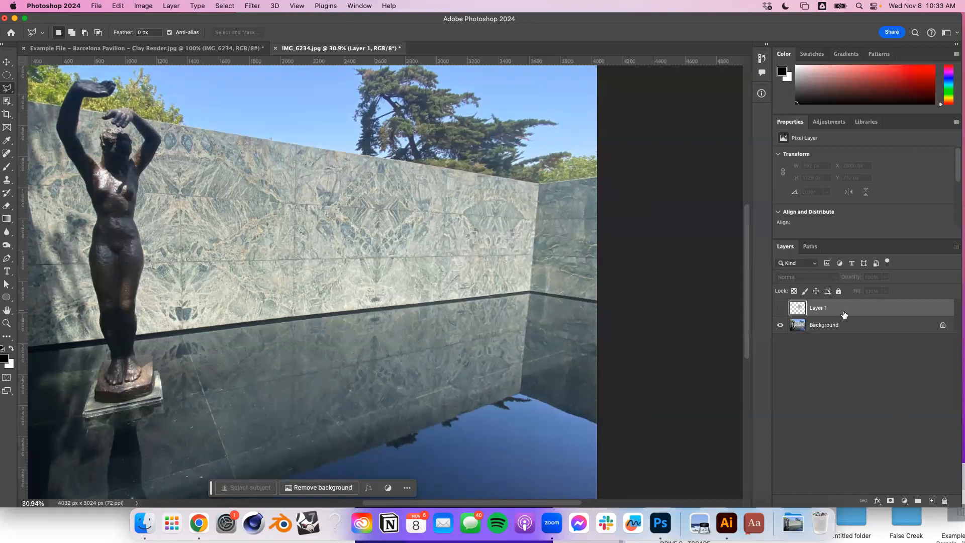
pyautogui.press('Delete')
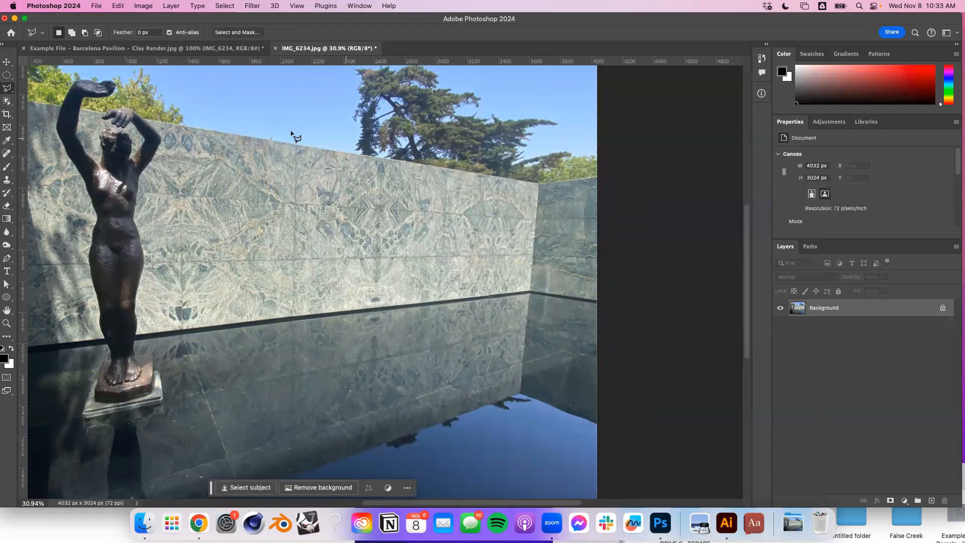
# Select the central marble wall panel again with the Polygonal Lasso, tracing its four corners along the joints and wall edges.
pyautogui.scroll(5, 331, 282)
pyautogui.scroll(-3, 315, 255)
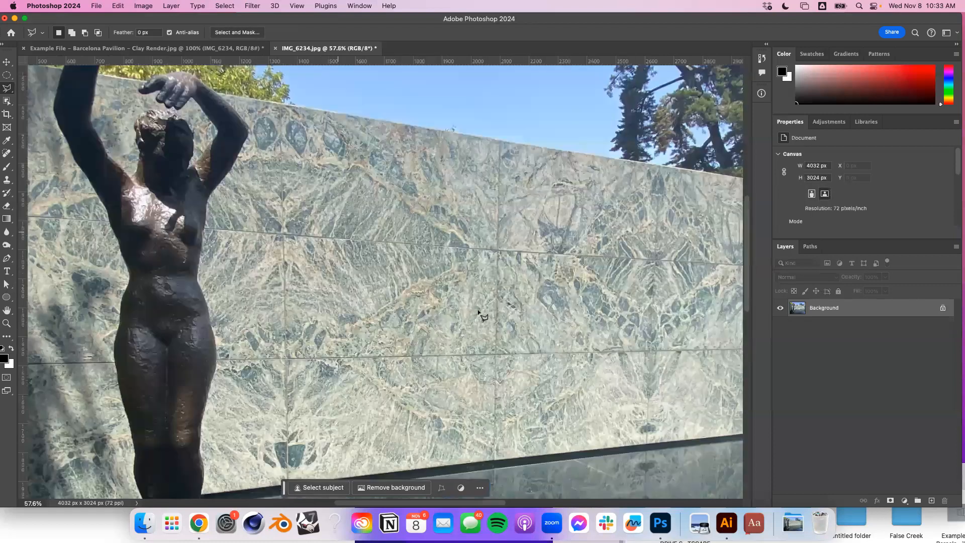
pyautogui.hscroll(5, 363, 378)
pyautogui.scroll(-3, 341, 397)
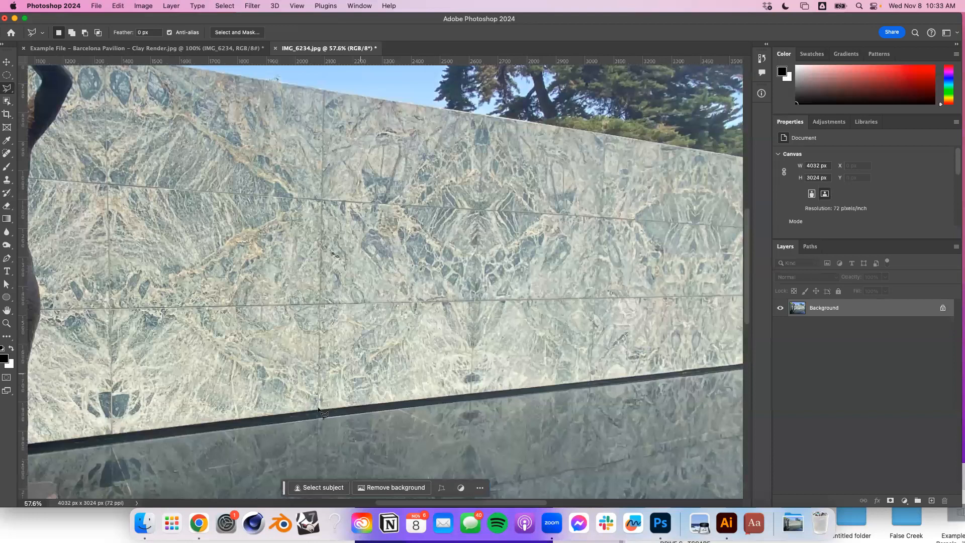
pyautogui.click(318, 410)
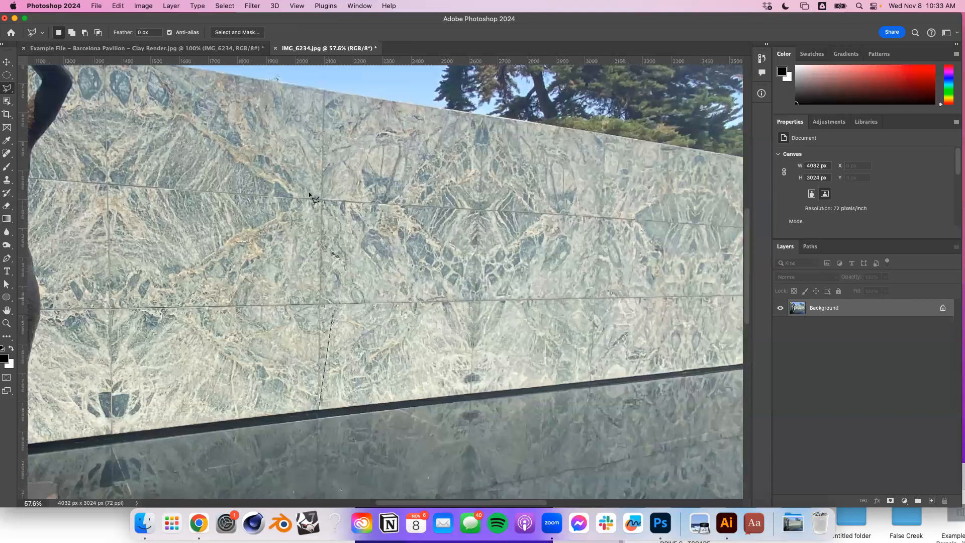
pyautogui.click(323, 91)
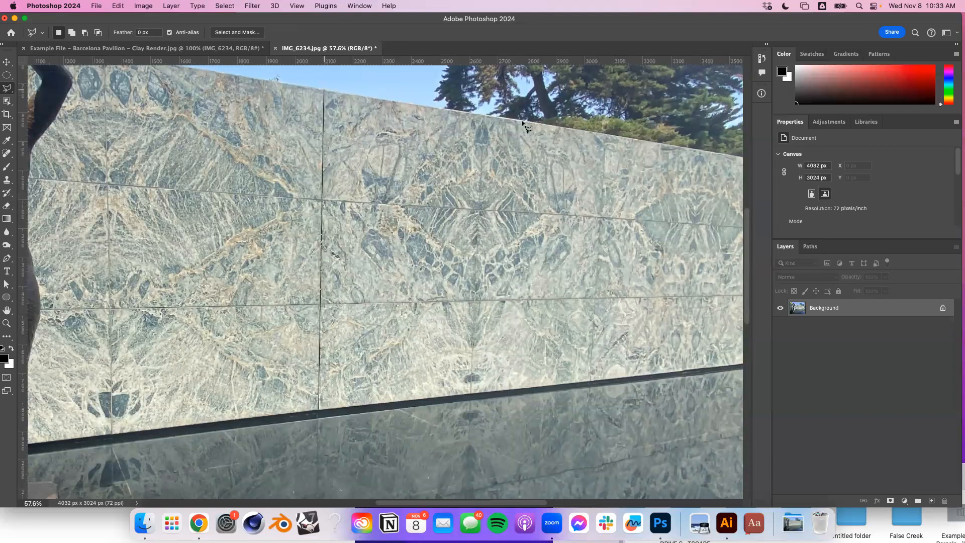
pyautogui.click(605, 134)
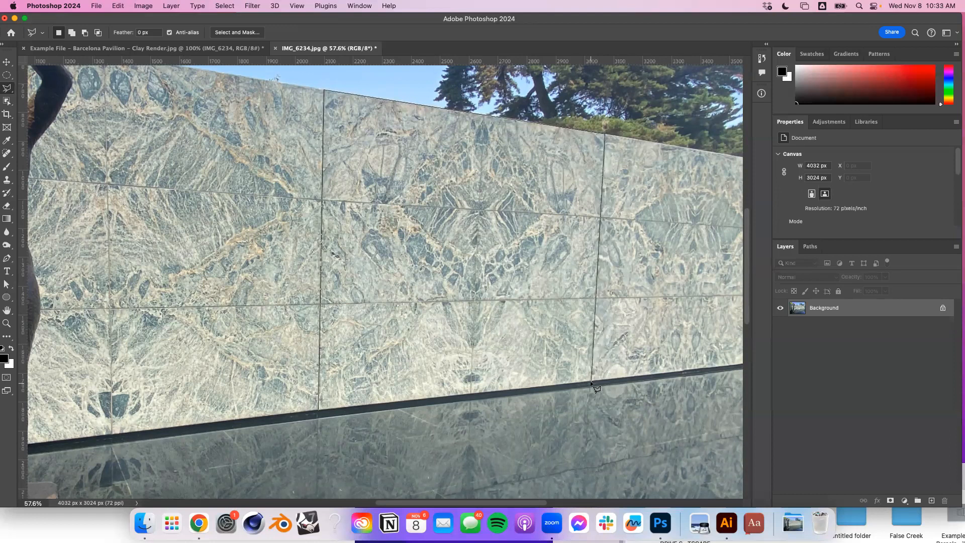
pyautogui.click(591, 382)
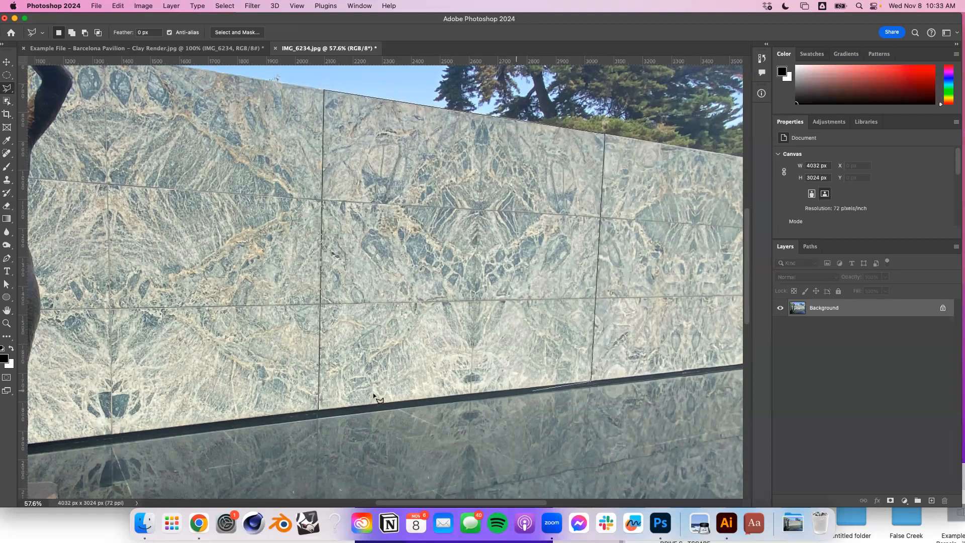
pyautogui.click(318, 411)
# Add a layer mask to the photo from the selection so only the marble panel shows.
pyautogui.scroll(-3, 219, 302)
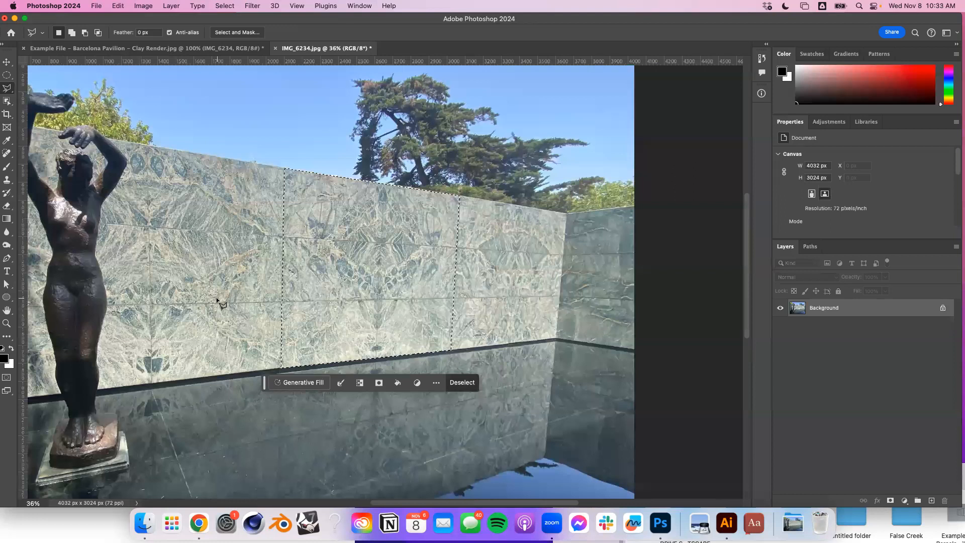
pyautogui.scroll(-3, 597, 157)
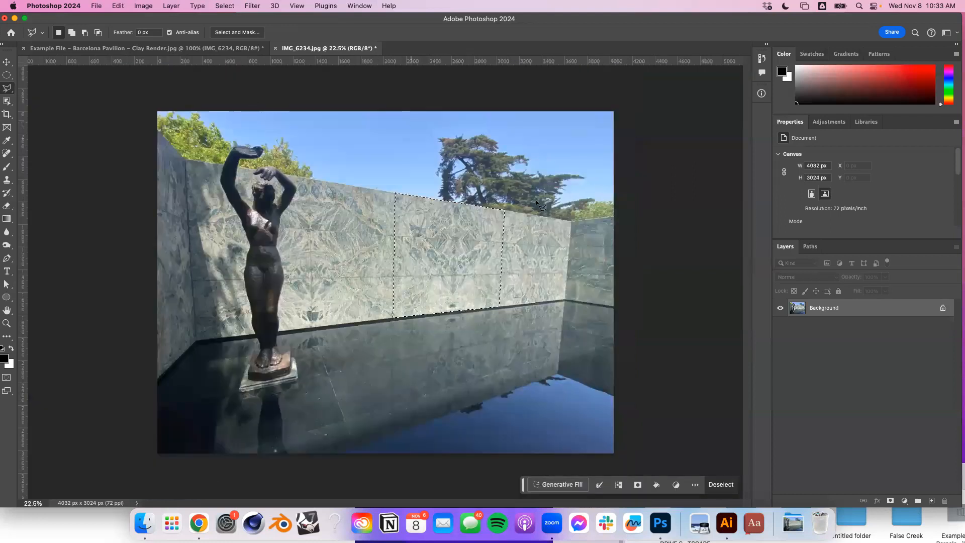
pyautogui.scroll(3, 440, 182)
pyautogui.scroll(3, 433, 276)
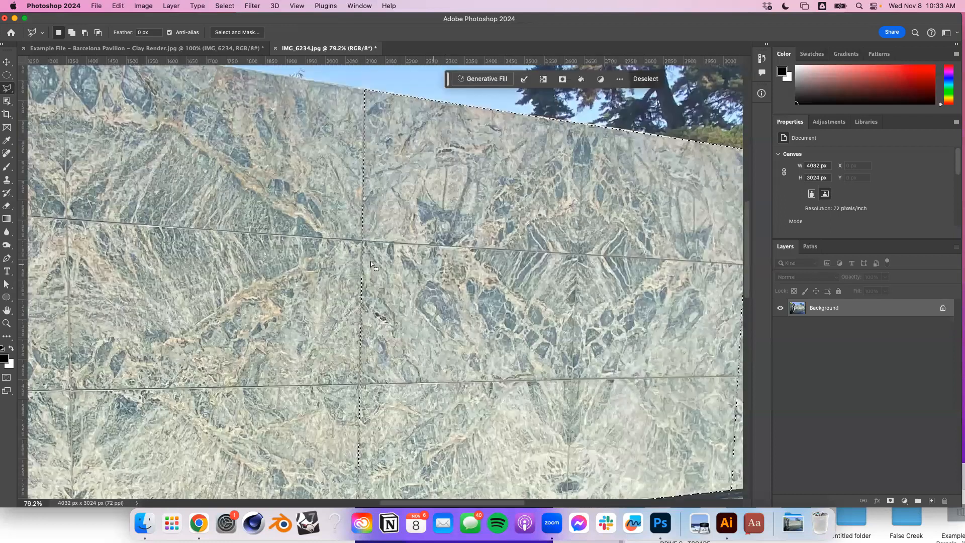
pyautogui.scroll(-3, 373, 262)
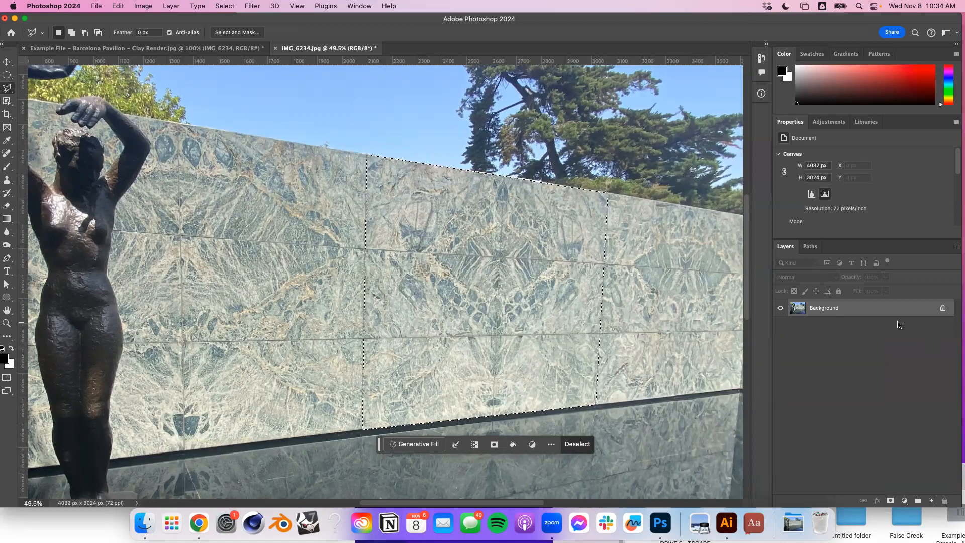
pyautogui.click(890, 501)
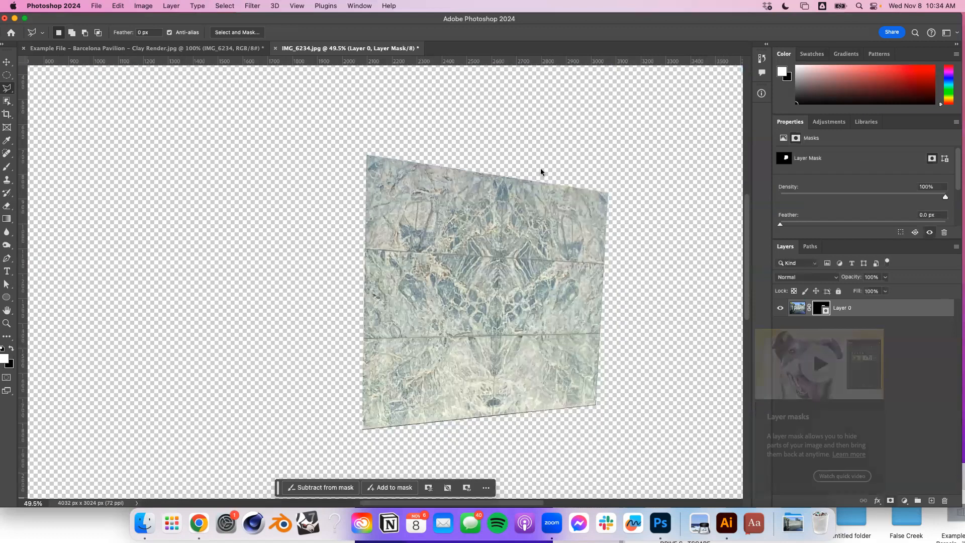
# Examine the masked panel and alternate between targeting the layer's photo and its mask to compare the two.
pyautogui.scroll(-5, 540, 168)
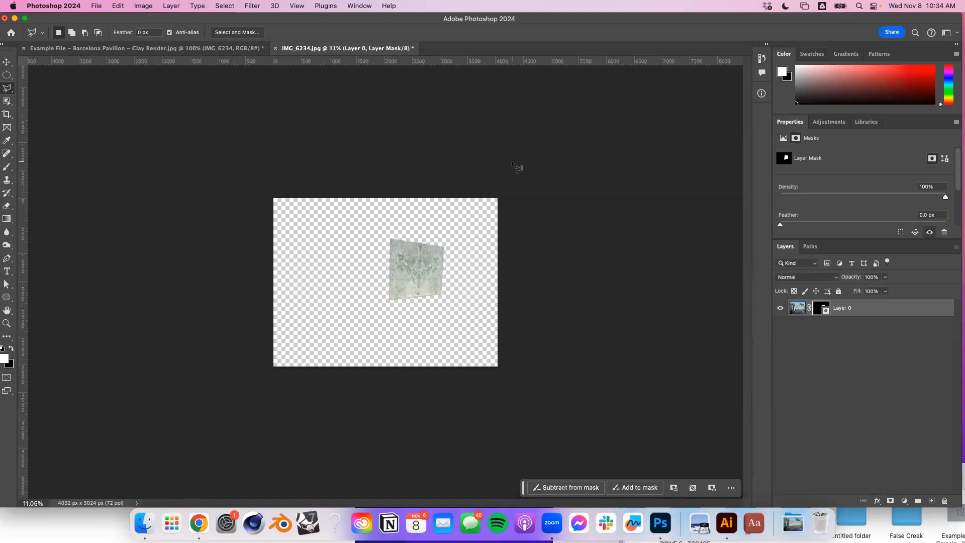
pyautogui.scroll(5, 397, 277)
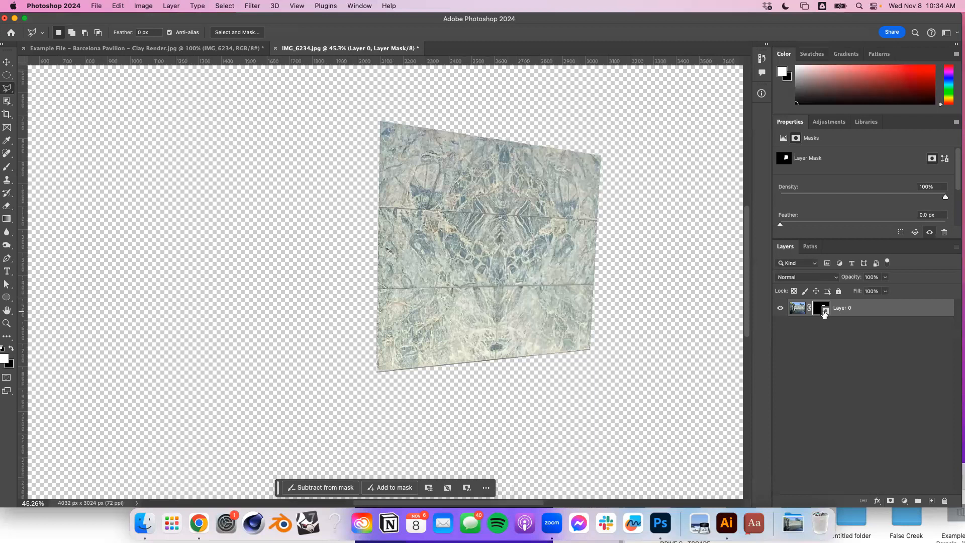
pyautogui.click(793, 311)
pyautogui.click(819, 313)
pyautogui.click(796, 306)
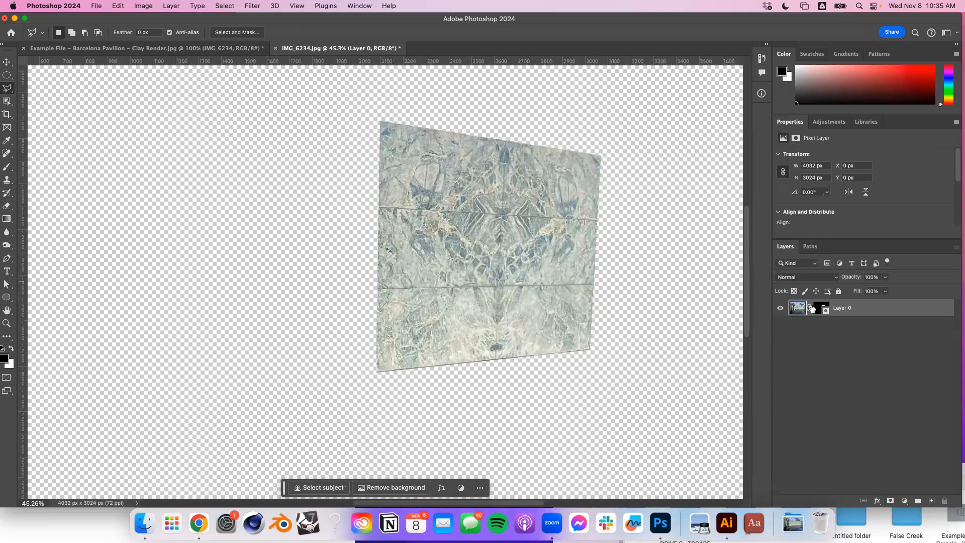
pyautogui.click(821, 311)
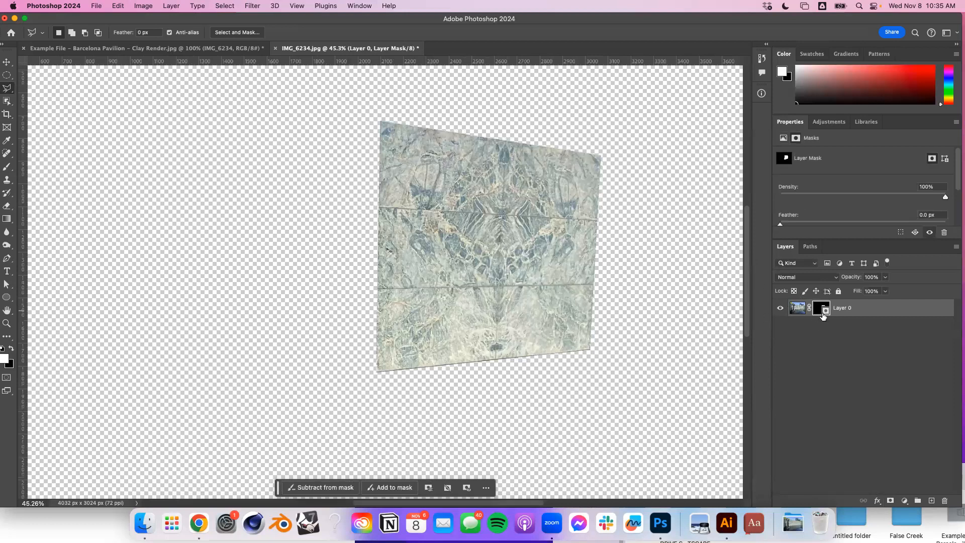
pyautogui.click(854, 337)
pyautogui.click(820, 314)
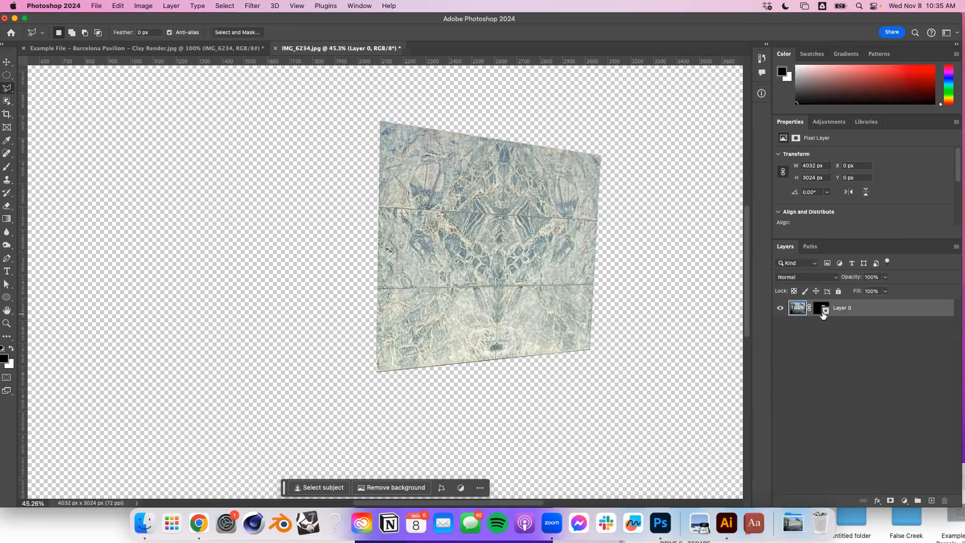
pyautogui.scroll(-3, 437, 263)
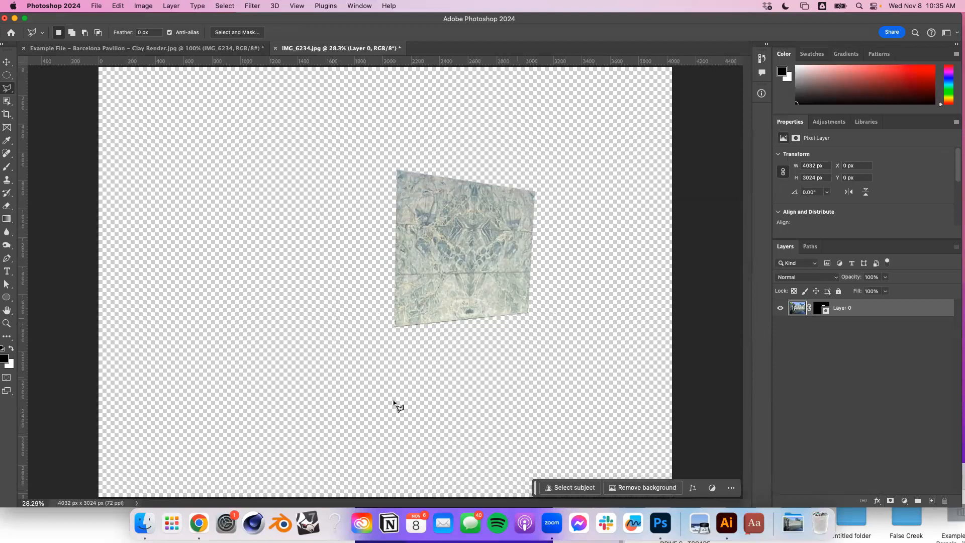
pyautogui.scroll(5, 483, 201)
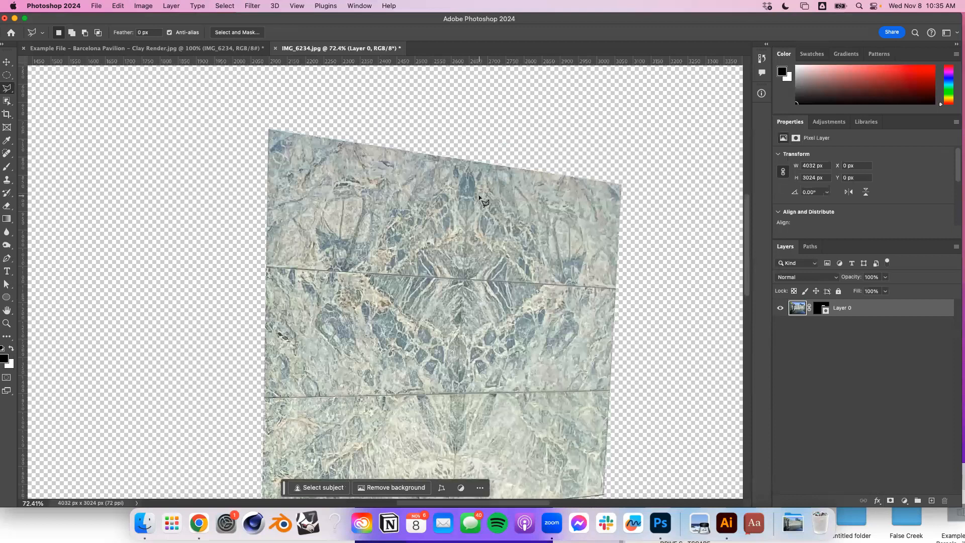
pyautogui.press('super+0')
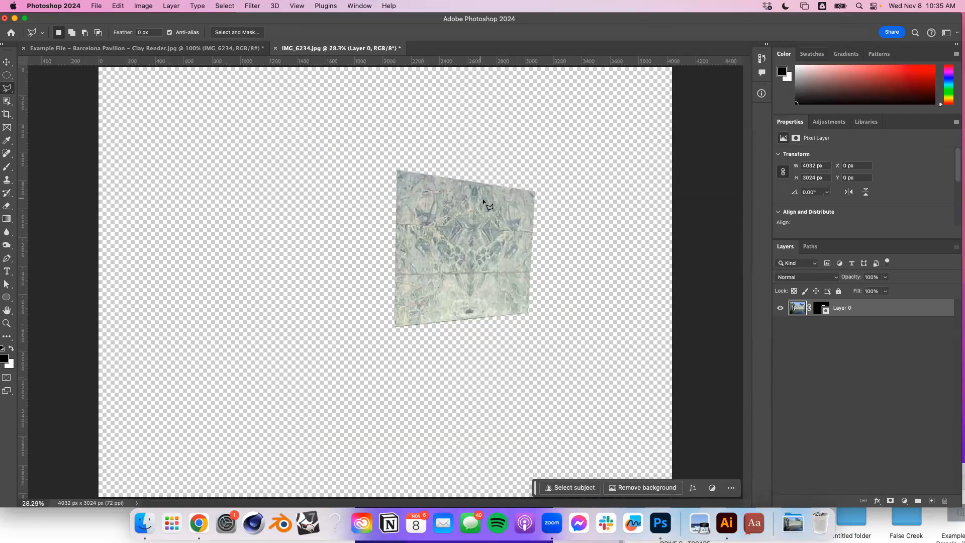
# Open the layer mask in Select and Mask, view it as Black & White, and close the workspace.
pyautogui.click(819, 308)
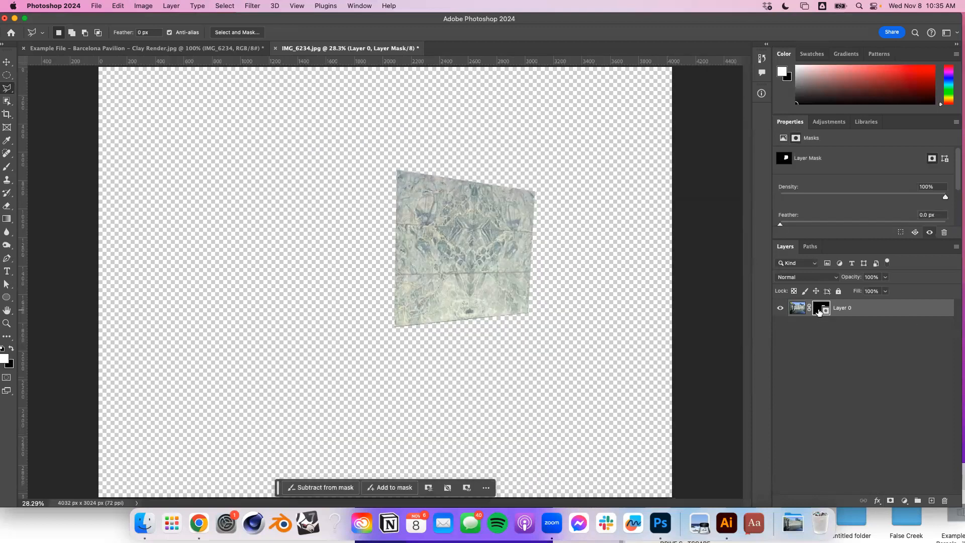
pyautogui.press('super+alt+r')
pyautogui.press('super+0')
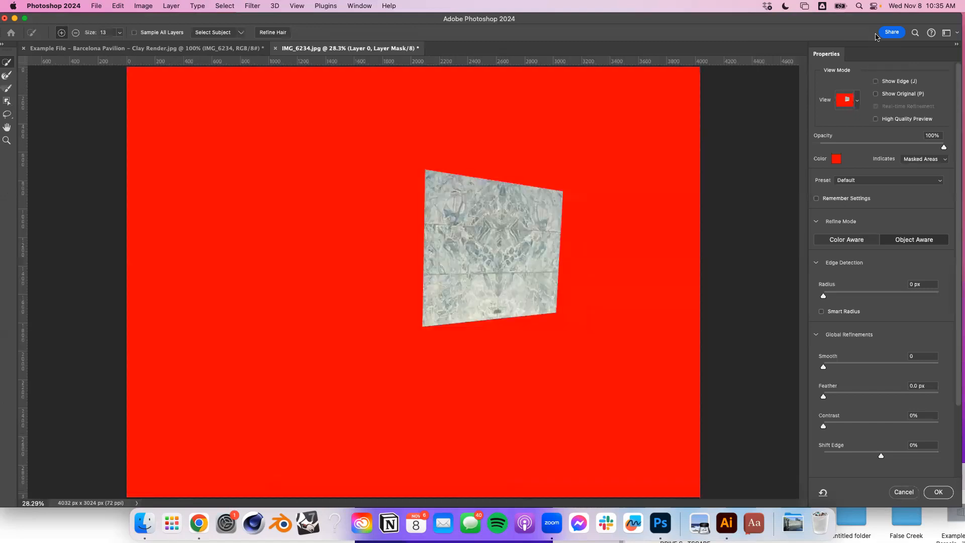
pyautogui.click(859, 99)
pyautogui.click(837, 224)
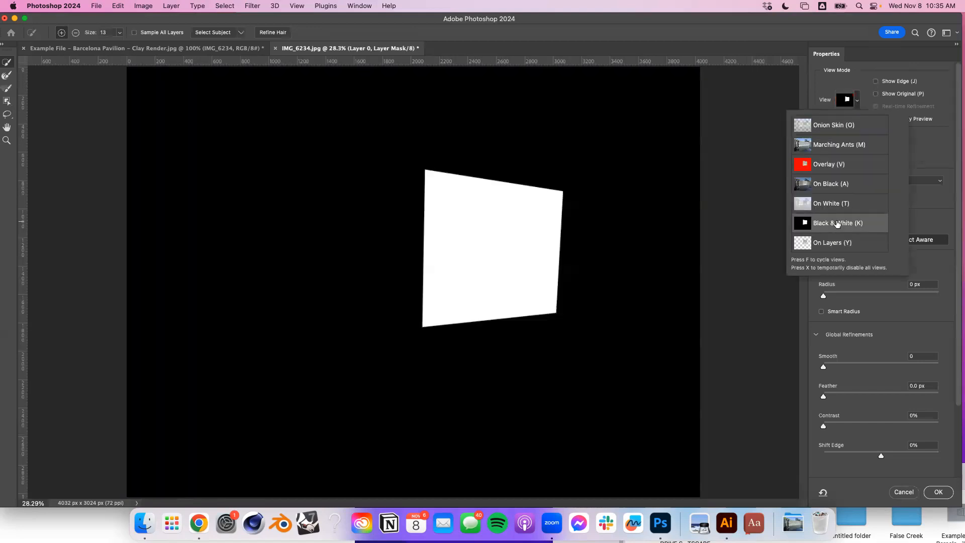
pyautogui.scroll(-3, 502, 337)
pyautogui.scroll(3, 413, 283)
pyautogui.click(956, 44)
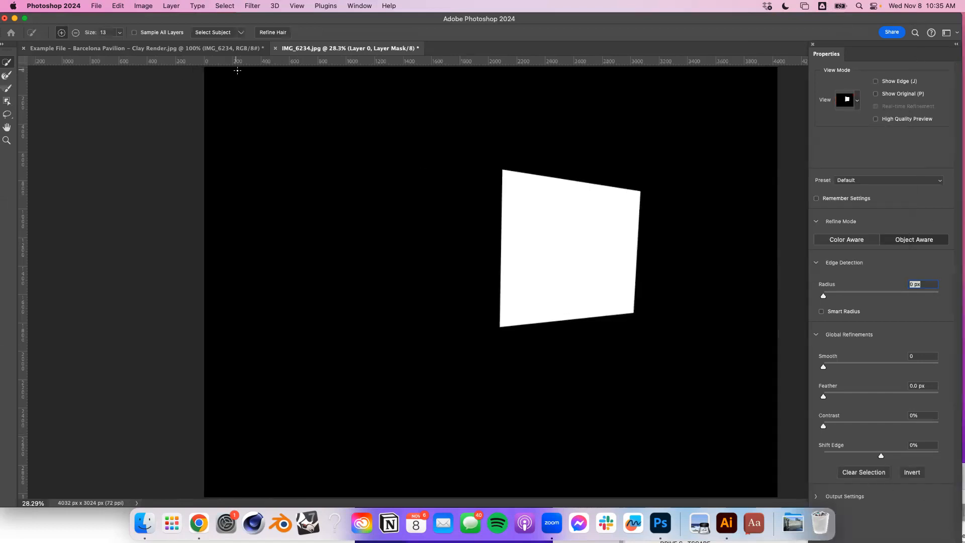
pyautogui.press('Return')
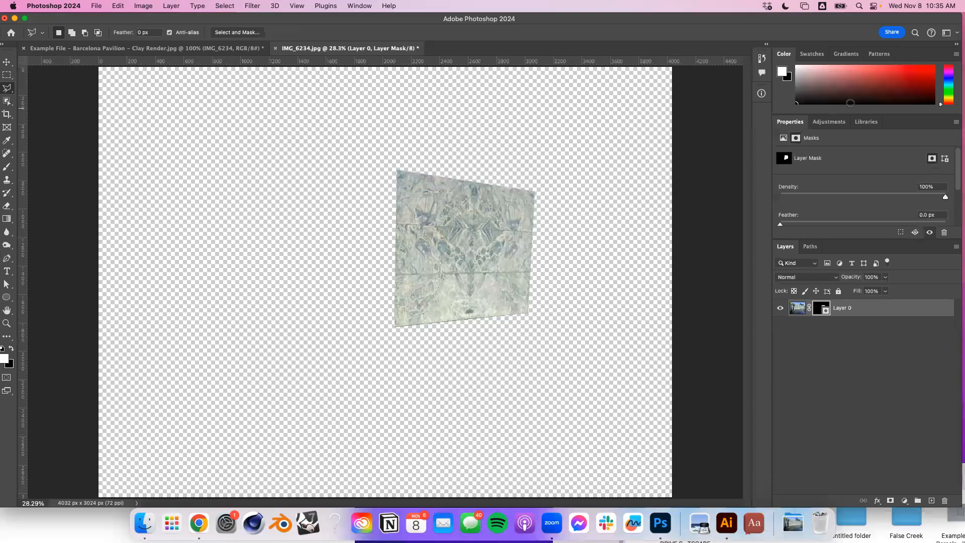
# Target the layer's photo rather than its mask, pick the Brush tool, and swap the black and white foreground and background colours repeatedly.
pyautogui.click(864, 309)
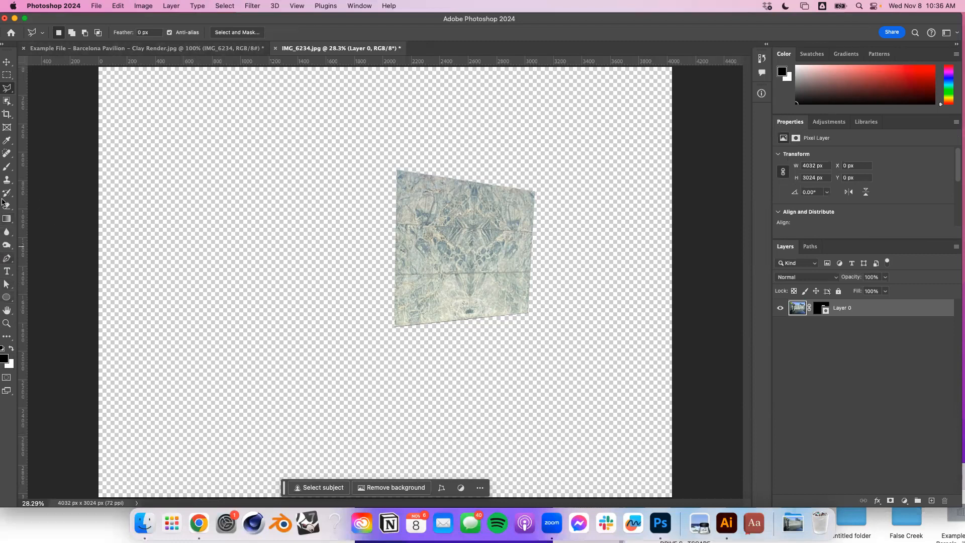
pyautogui.click(6, 170)
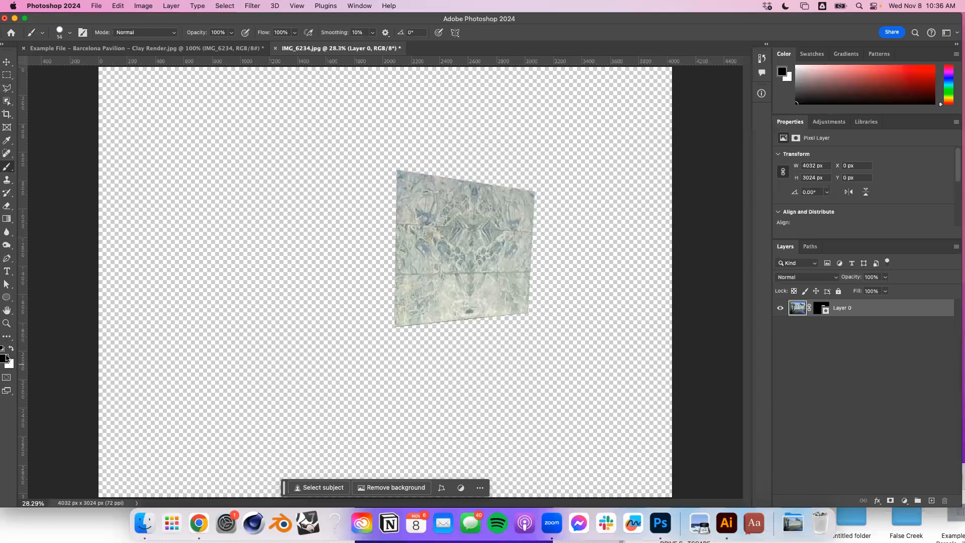
pyautogui.press('x')
pyautogui.press('x')
pyautogui.press('x')
pyautogui.press('x')
pyautogui.press('x')
pyautogui.press('x')
pyautogui.press('x')
pyautogui.press('x')
pyautogui.press('x')
pyautogui.press('x')
pyautogui.press('x')
pyautogui.press('x')
pyautogui.press('x')
pyautogui.press('x')
pyautogui.press('x')
pyautogui.press('x')
pyautogui.press('x')
pyautogui.press('x')
# Increase the brush size to 97 px.
pyautogui.click(68, 34)
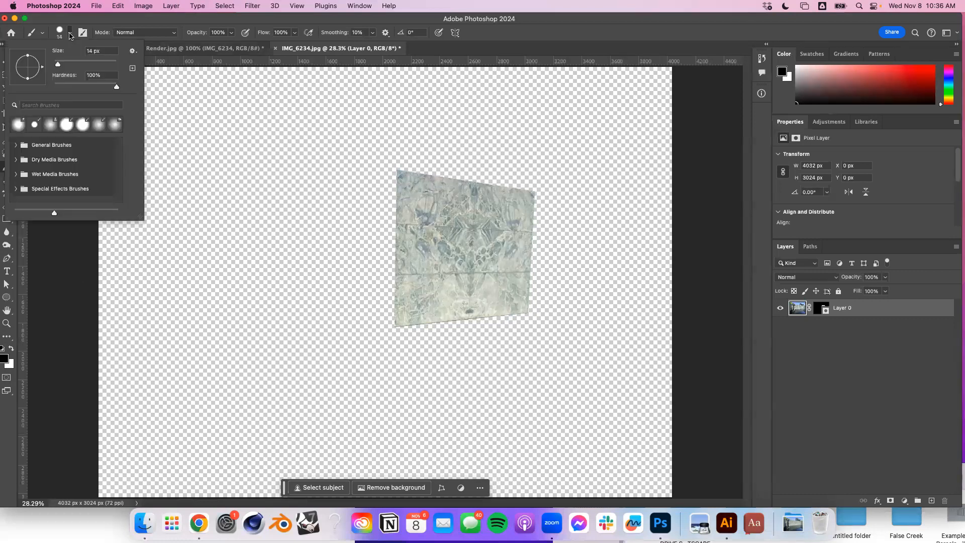
pyautogui.moveTo(60, 66); pyautogui.dragTo(84, 65)
pyautogui.click(207, 18)
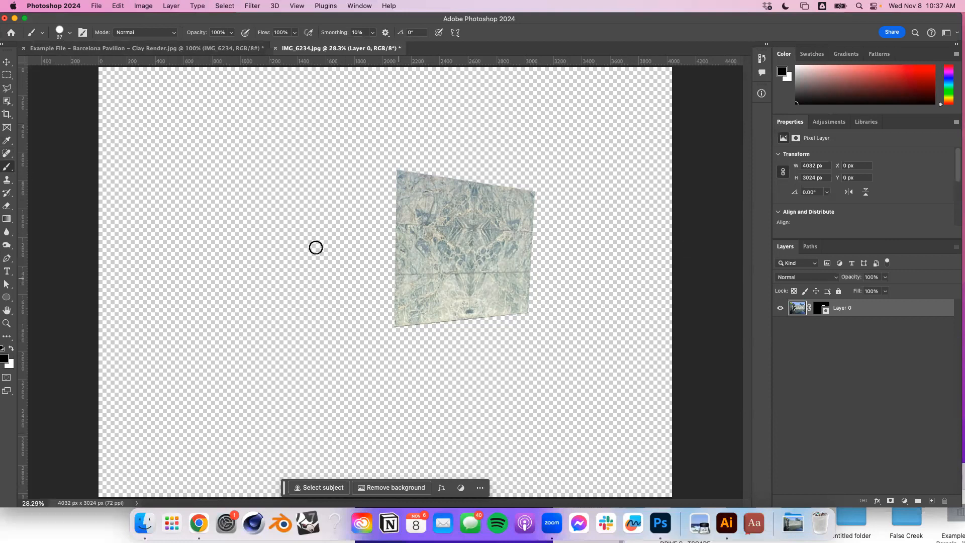
# Scribble black brush strokes across the marble panel on the photo itself and undo them.
pyautogui.moveTo(430, 216)
pyautogui.mouseDown()
pyautogui.moveTo(445, 248)
pyautogui.moveTo(487, 251)
pyautogui.mouseUp()
pyautogui.moveTo(497, 297)
pyautogui.mouseDown()
pyautogui.moveTo(419, 274)
pyautogui.moveTo(410, 315)
pyautogui.moveTo(439, 298)
pyautogui.moveTo(458, 206)
pyautogui.moveTo(416, 225)
pyautogui.mouseUp()
pyautogui.moveTo(451, 264)
pyautogui.mouseDown()
pyautogui.moveTo(497, 257)
pyautogui.moveTo(451, 298)
pyautogui.moveTo(480, 267)
pyautogui.mouseUp()
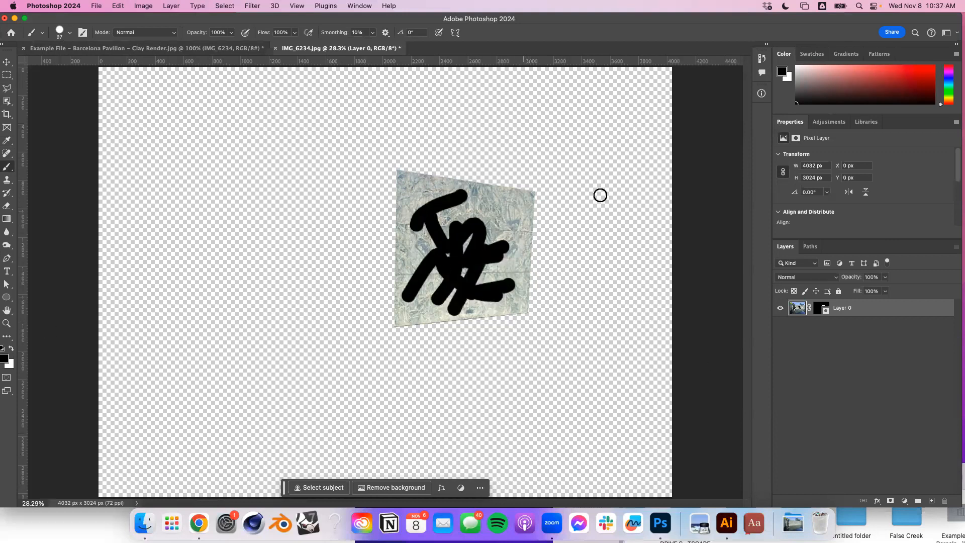
pyautogui.press('super+z')
pyautogui.press('super+z')
pyautogui.press('super+z')
pyautogui.press('super+z')
pyautogui.press('super+z')
pyautogui.press('super+z')
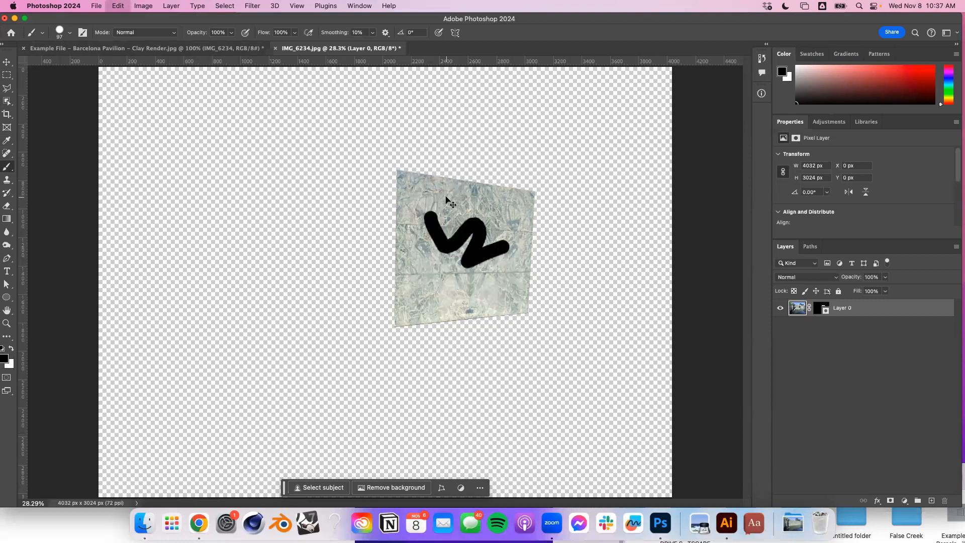
# Paint freehand white strokes on the layer mask around the marble panel to reveal parts of the hidden photo.
pyautogui.click(818, 311)
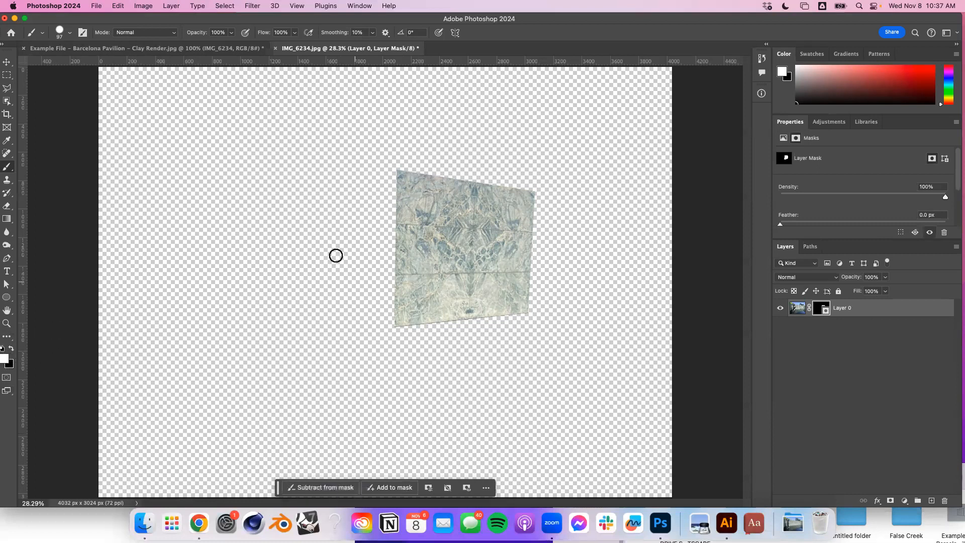
pyautogui.moveTo(376, 190)
pyautogui.mouseDown()
pyautogui.moveTo(294, 211)
pyautogui.moveTo(261, 259)
pyautogui.moveTo(345, 292)
pyautogui.moveTo(292, 330)
pyautogui.moveTo(261, 402)
pyautogui.moveTo(394, 407)
pyautogui.moveTo(432, 446)
pyautogui.moveTo(474, 360)
pyautogui.moveTo(562, 376)
pyautogui.moveTo(610, 319)
pyautogui.moveTo(579, 248)
pyautogui.moveTo(616, 171)
pyautogui.moveTo(532, 108)
pyautogui.moveTo(523, 176)
pyautogui.moveTo(461, 165)
pyautogui.moveTo(392, 124)
pyautogui.moveTo(367, 198)
pyautogui.mouseUp()
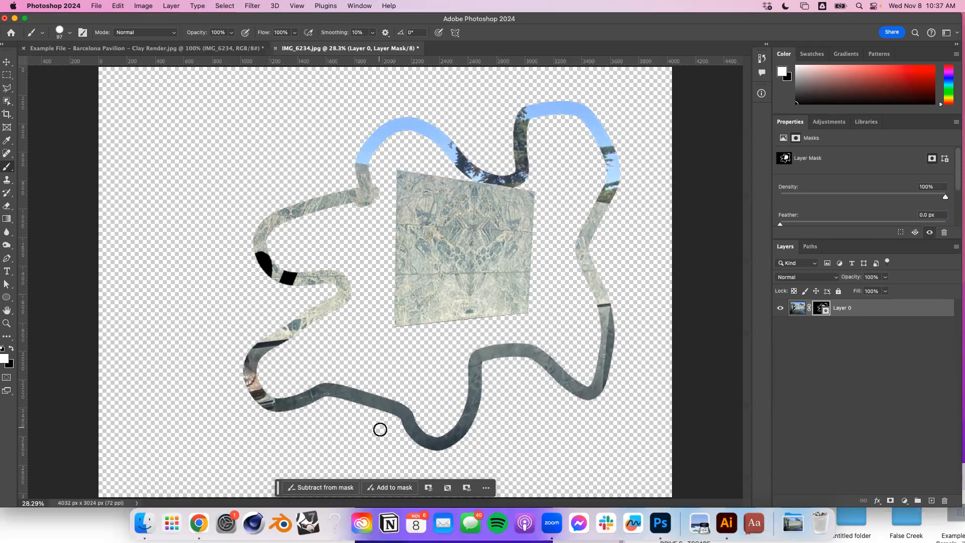
pyautogui.moveTo(234, 162)
pyautogui.mouseDown()
pyautogui.moveTo(294, 202)
pyautogui.moveTo(273, 332)
pyautogui.moveTo(301, 315)
pyautogui.moveTo(309, 329)
pyautogui.moveTo(304, 394)
pyautogui.moveTo(322, 444)
pyautogui.moveTo(402, 367)
pyautogui.mouseUp()
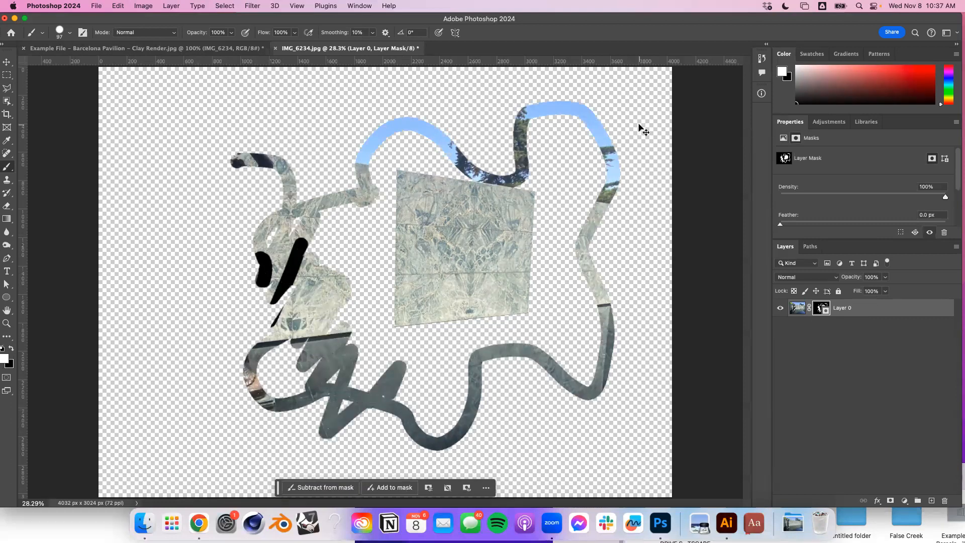
# Undo the freehand white mask strokes around the marble panel so only the panel stays revealed.
pyautogui.press('super+z')
pyautogui.press('super+z')
pyautogui.press('super+z')
pyautogui.press('super+z')
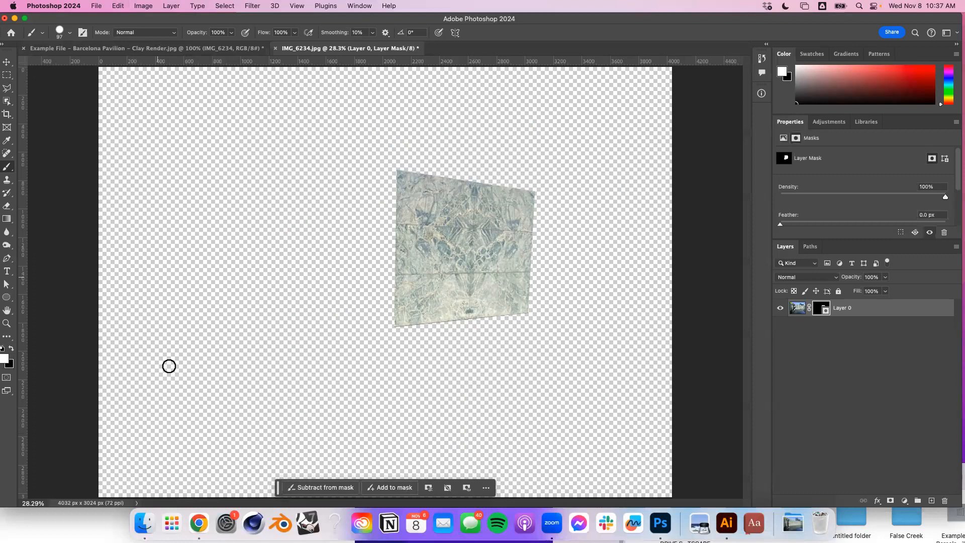
# Paint straight black strokes across the marble panel on the layer mask to hide parts of it, and undo them.
pyautogui.press('x')
pyautogui.moveTo(324, 288); pyautogui.dragTo(594, 166)
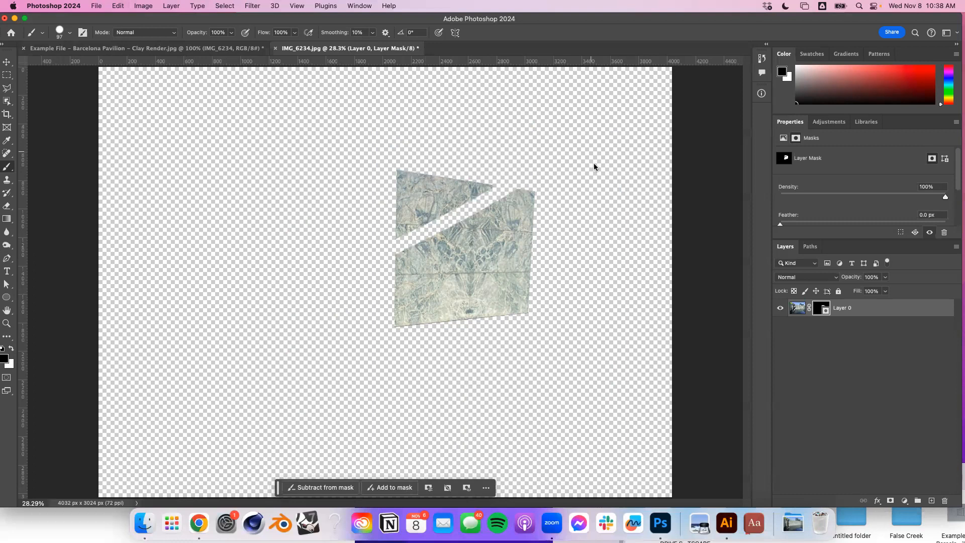
pyautogui.moveTo(459, 382); pyautogui.dragTo(407, 151)
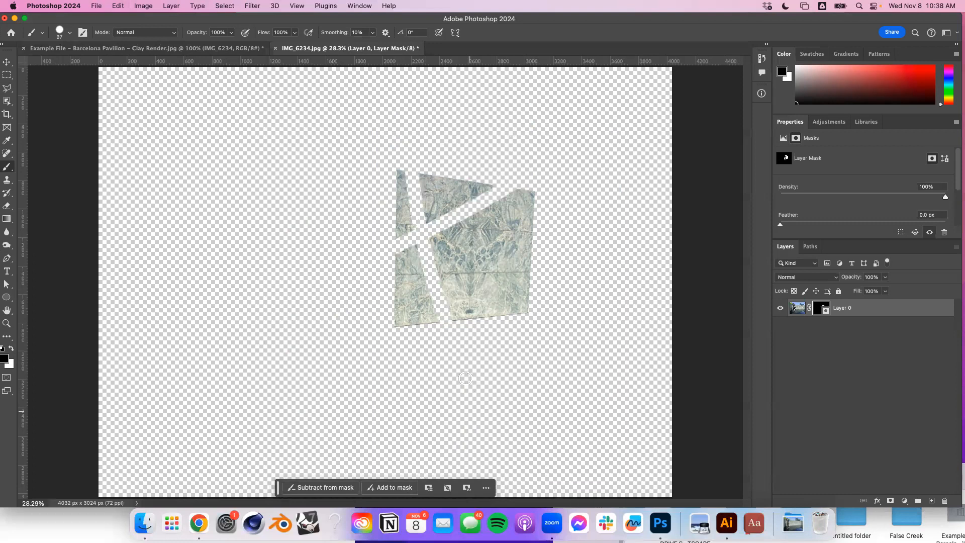
pyautogui.moveTo(471, 331); pyautogui.dragTo(582, 161)
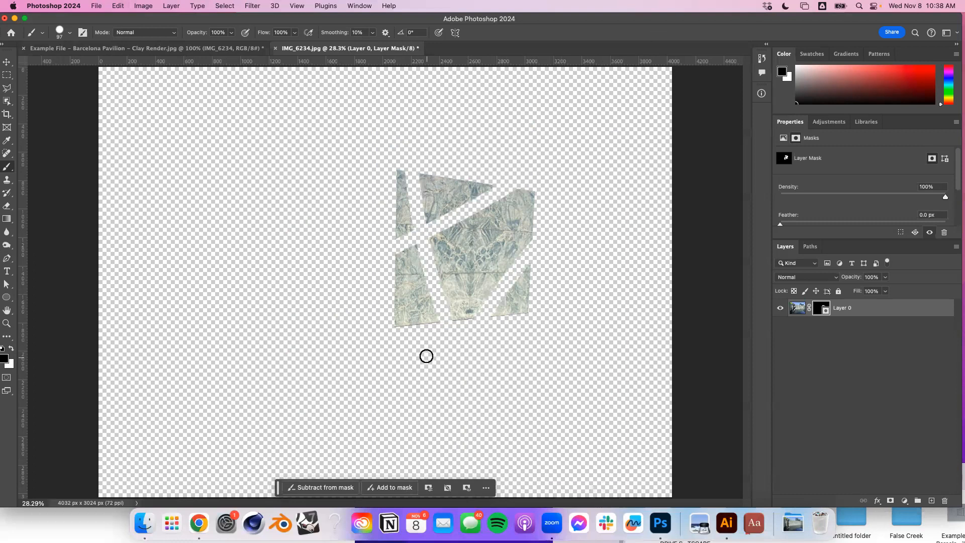
pyautogui.scroll(5, 478, 300)
pyautogui.scroll(-10, 478, 300)
pyautogui.scroll(10, 477, 300)
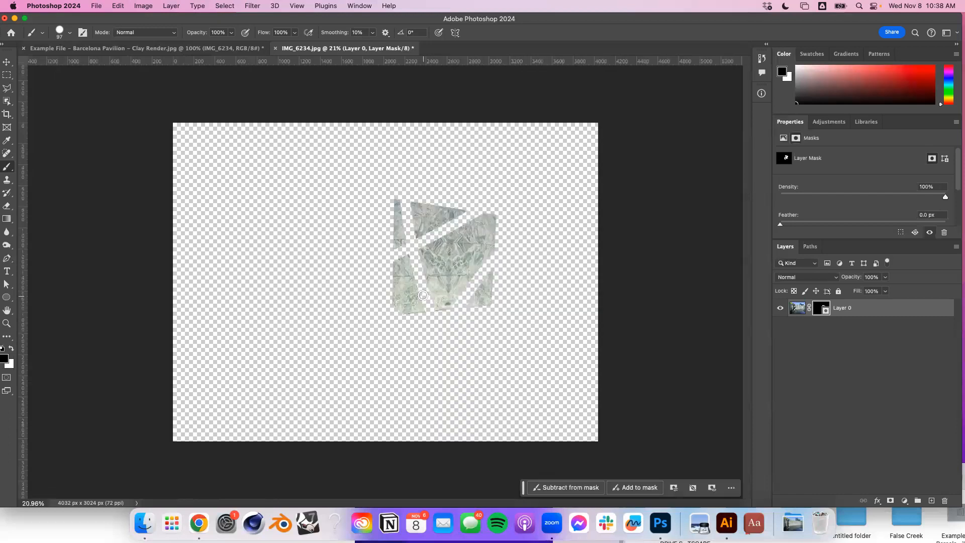
pyautogui.press('super+z')
pyautogui.press('super+z')
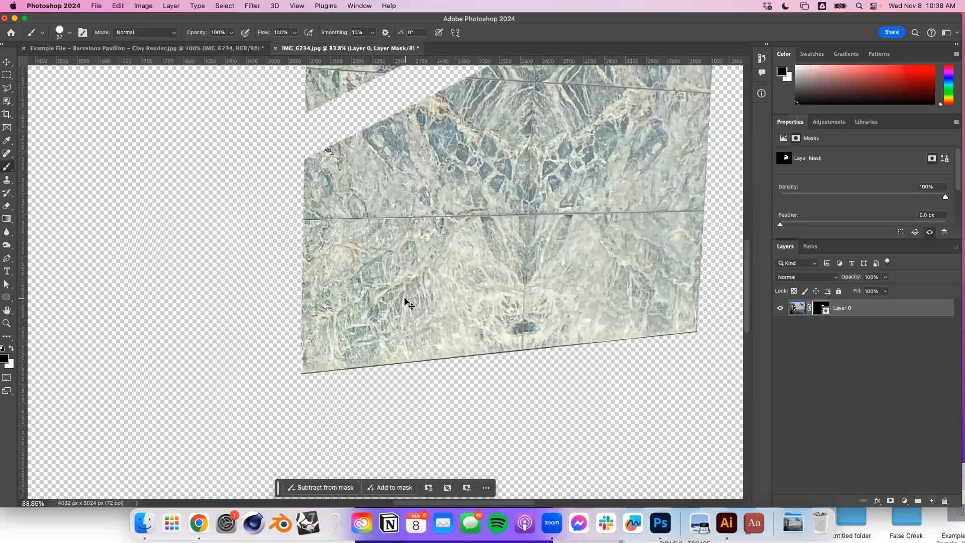
pyautogui.scroll(-3, 405, 298)
pyautogui.moveTo(438, 173); pyautogui.dragTo(367, 296)
pyautogui.scroll(2, 367, 296)
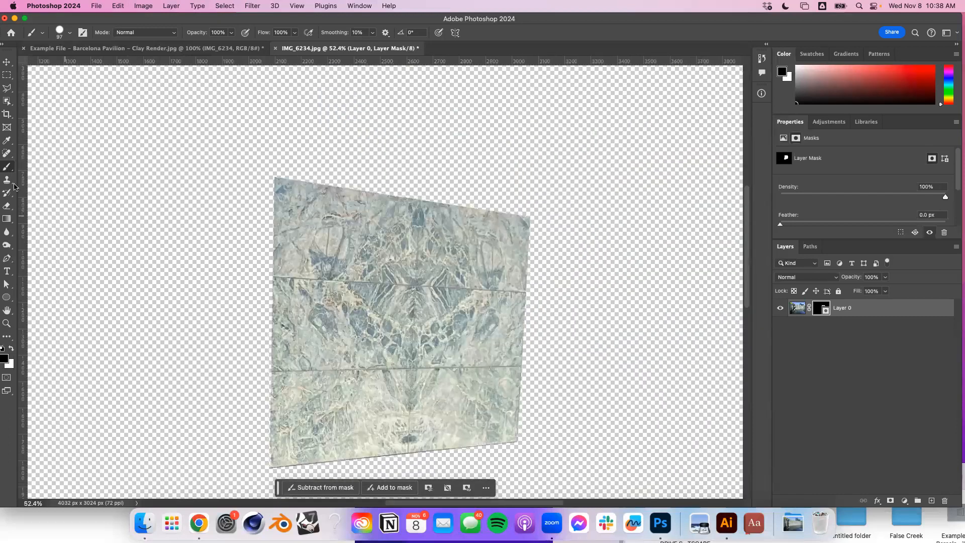
# Examine the masked marble panel's corners and edges up close for cut-out precision.
pyautogui.scroll(4, 248, 173)
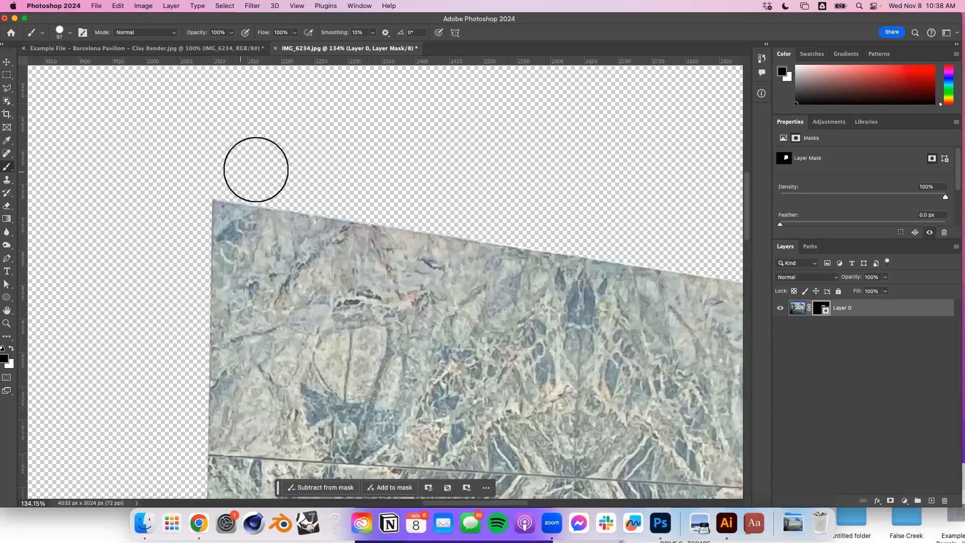
pyautogui.hscroll(1, 166, 168)
pyautogui.hscroll(6, 272, 192)
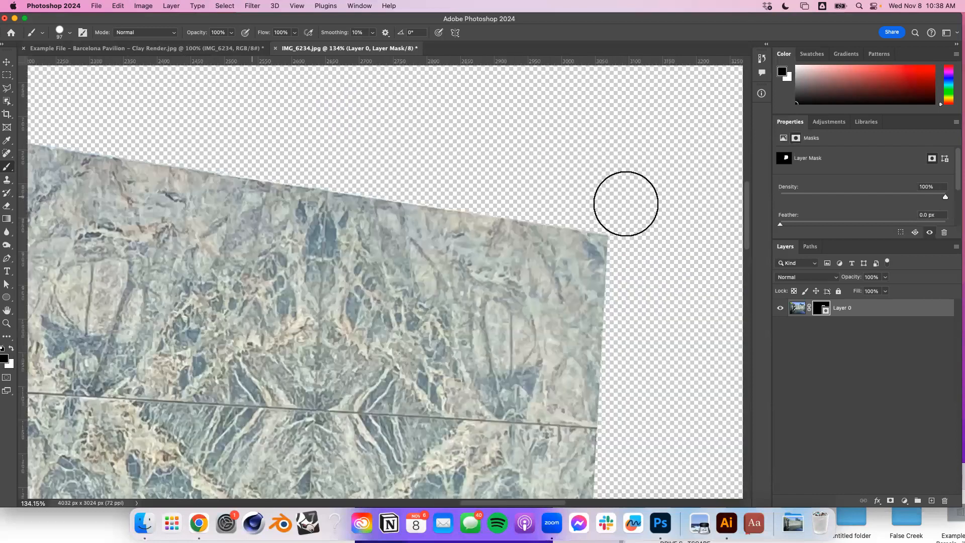
pyautogui.hscroll(-1, 622, 200)
pyautogui.scroll(-3, 623, 202)
pyautogui.scroll(-2, 564, 371)
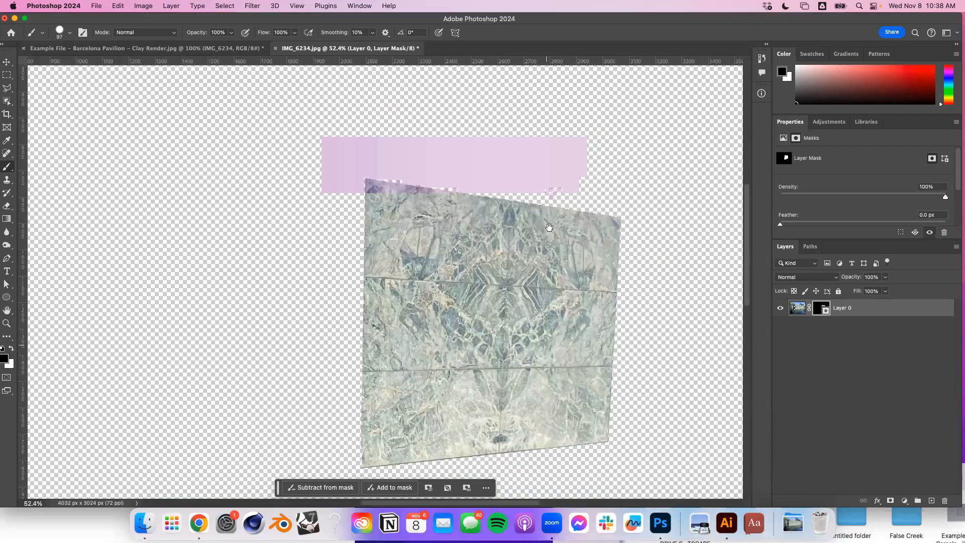
pyautogui.scroll(-3, 545, 213)
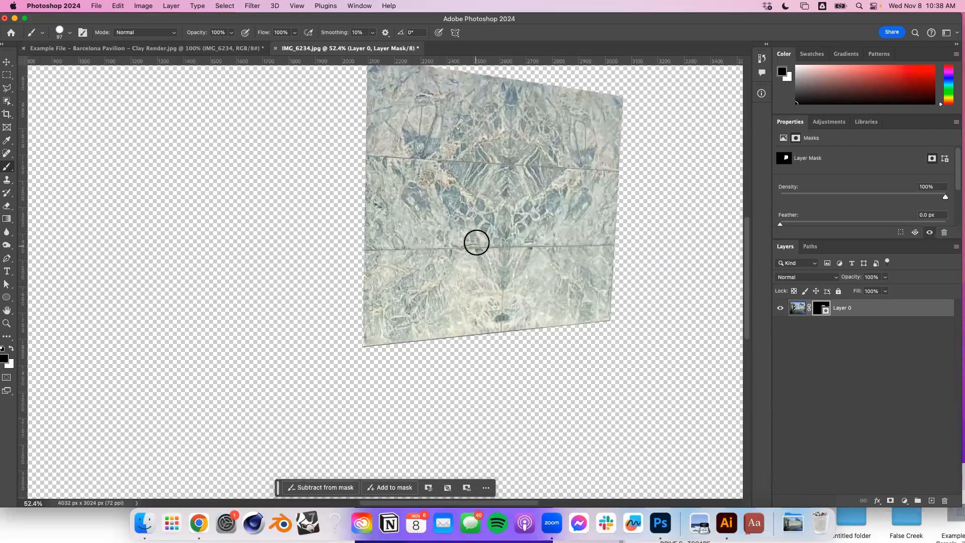
pyautogui.scroll(3, 476, 242)
pyautogui.hscroll(2, 477, 241)
pyautogui.hscroll(2, 527, 255)
pyautogui.scroll(-1, 527, 255)
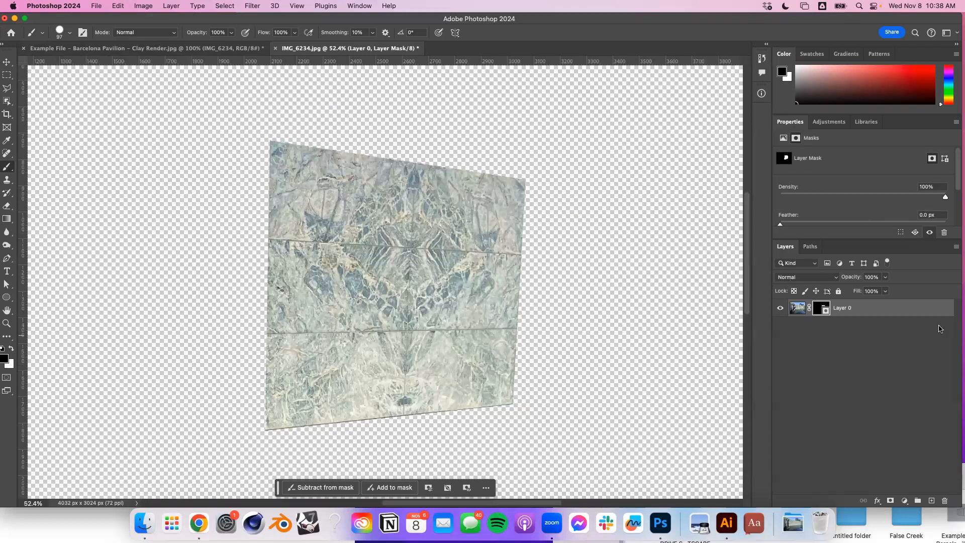
# Inspect the layer mask in the Select and Mask workspace's black-and-white view, list the view modes, and exit without applying changes.
pyautogui.doubleClick(816, 310)
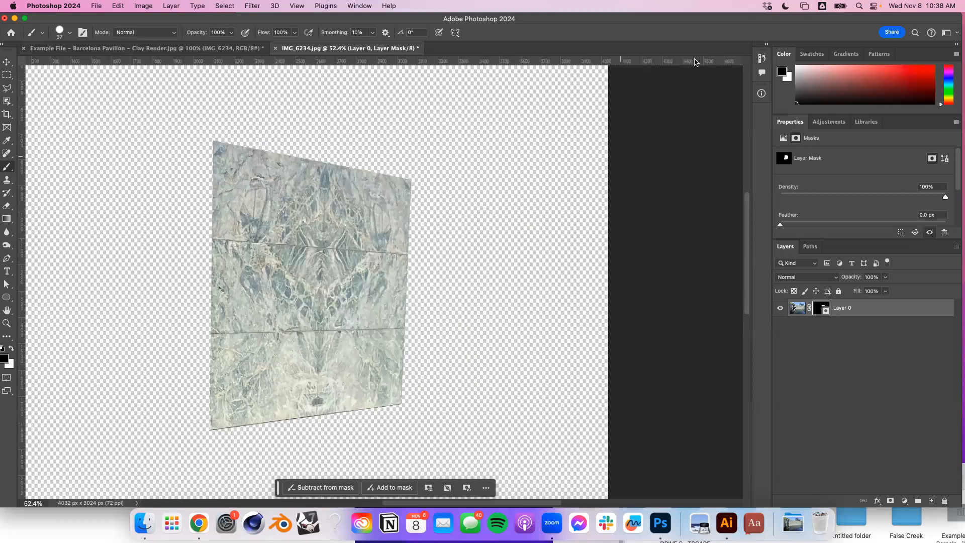
pyautogui.click(856, 100)
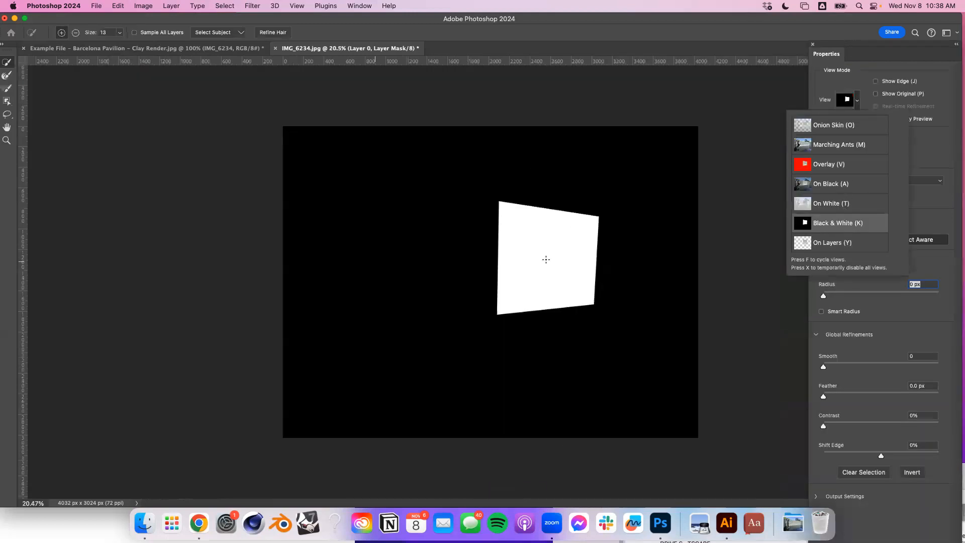
pyautogui.scroll(3, 544, 261)
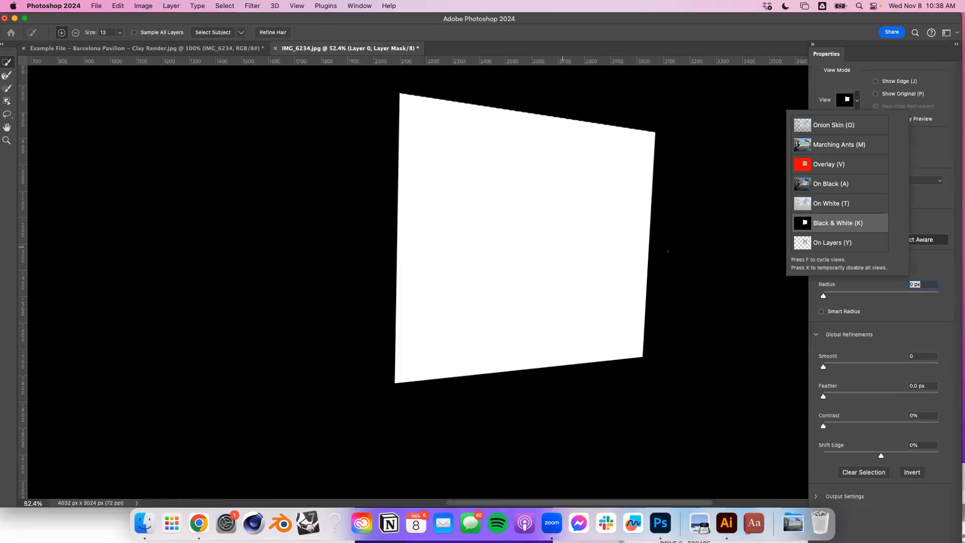
pyautogui.press('Escape')
pyautogui.press('Escape')
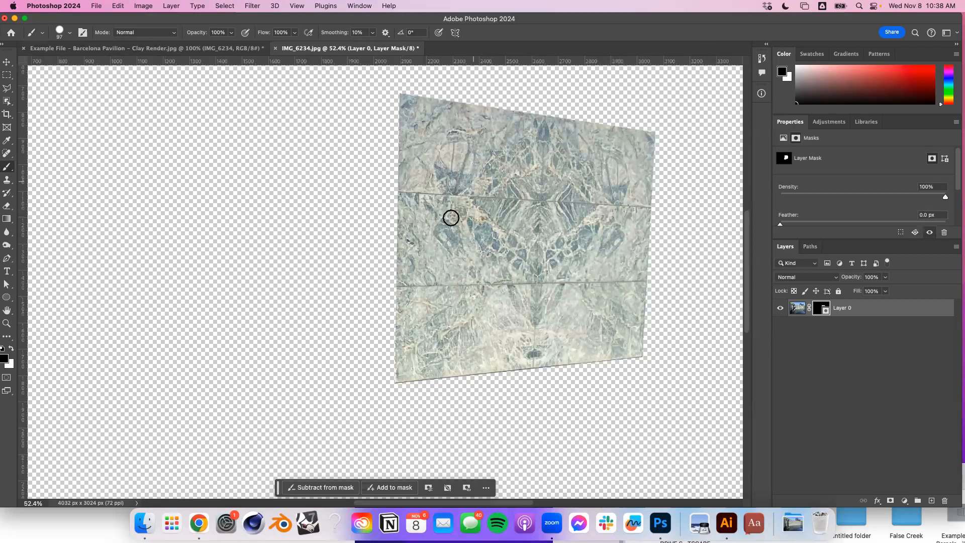
pyautogui.scroll(-3, 450, 203)
pyautogui.hscroll(3, 428, 230)
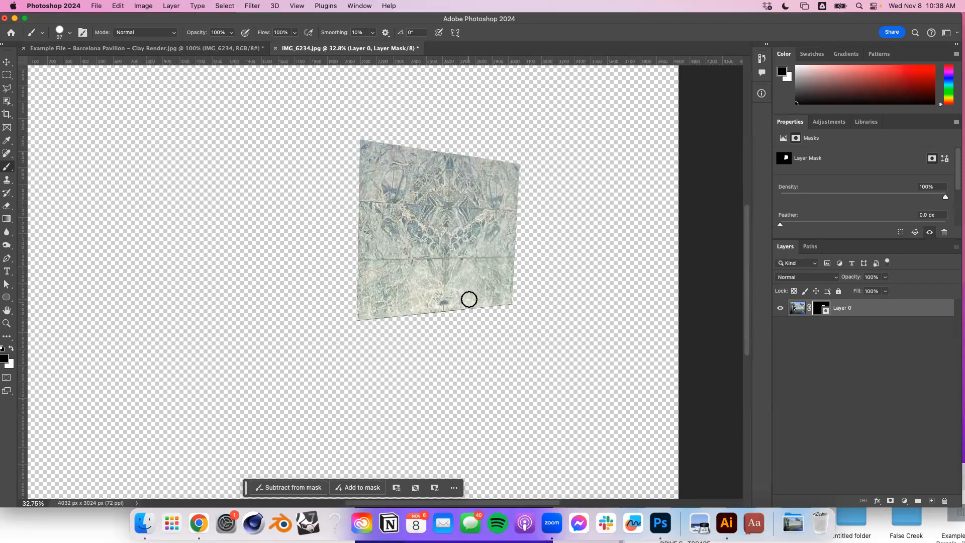
# With the layer mask targeted and linked to the photo, move both together with the Move tool, and undo the move.
pyautogui.click(807, 309)
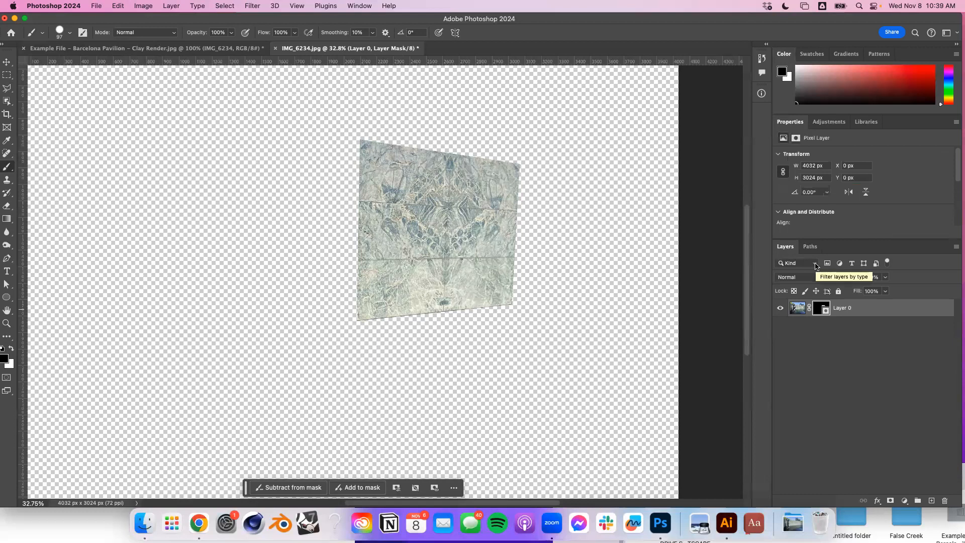
pyautogui.click(795, 312)
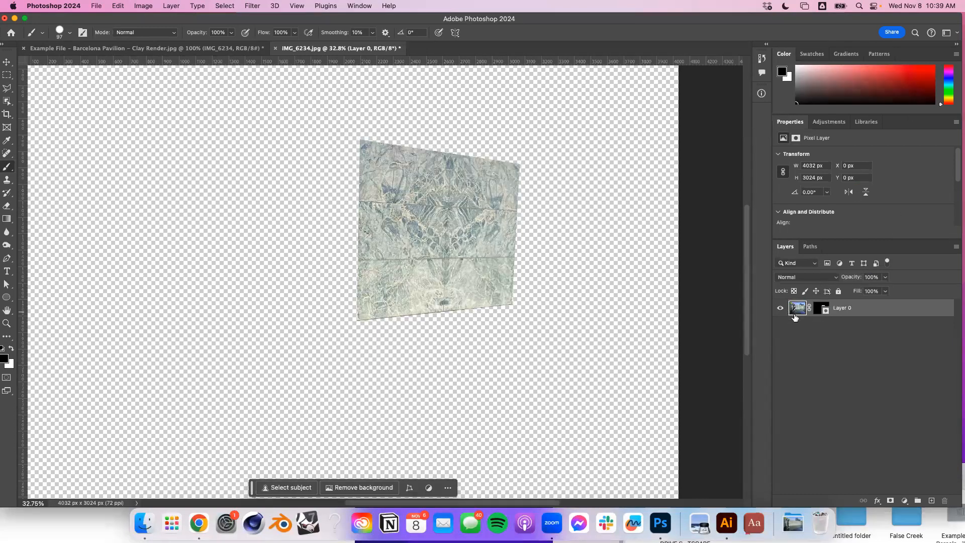
pyautogui.click(820, 310)
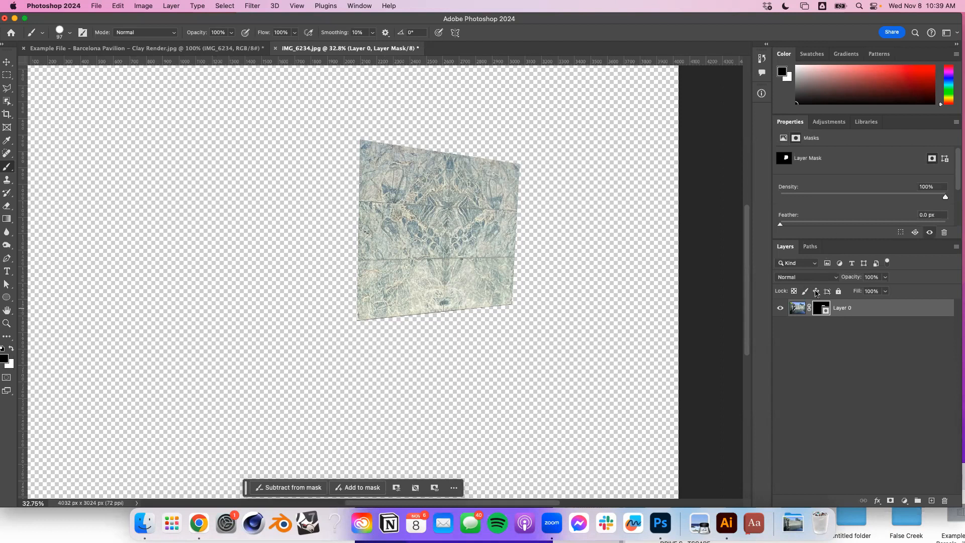
pyautogui.click(6, 62)
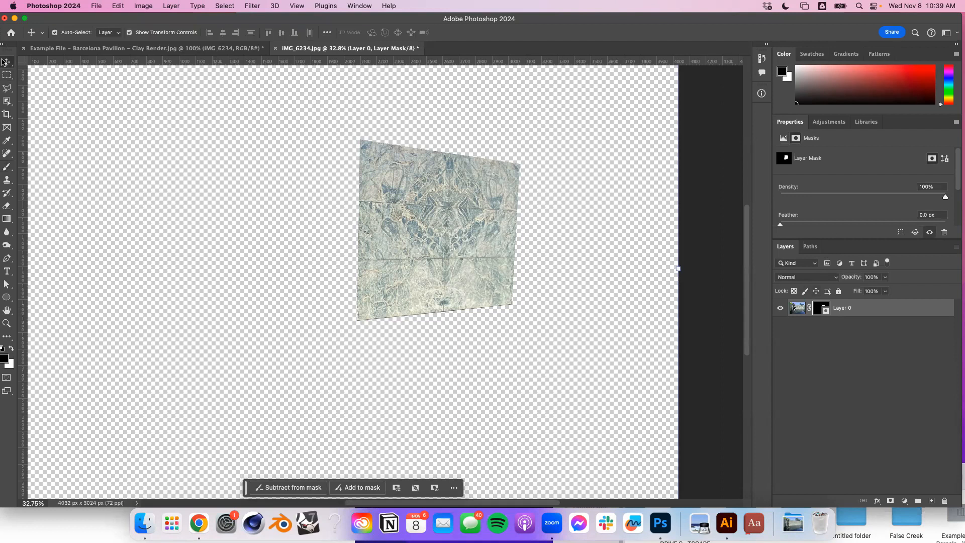
pyautogui.moveTo(450, 219); pyautogui.dragTo(525, 185)
pyautogui.moveTo(450, 334); pyautogui.dragTo(358, 326)
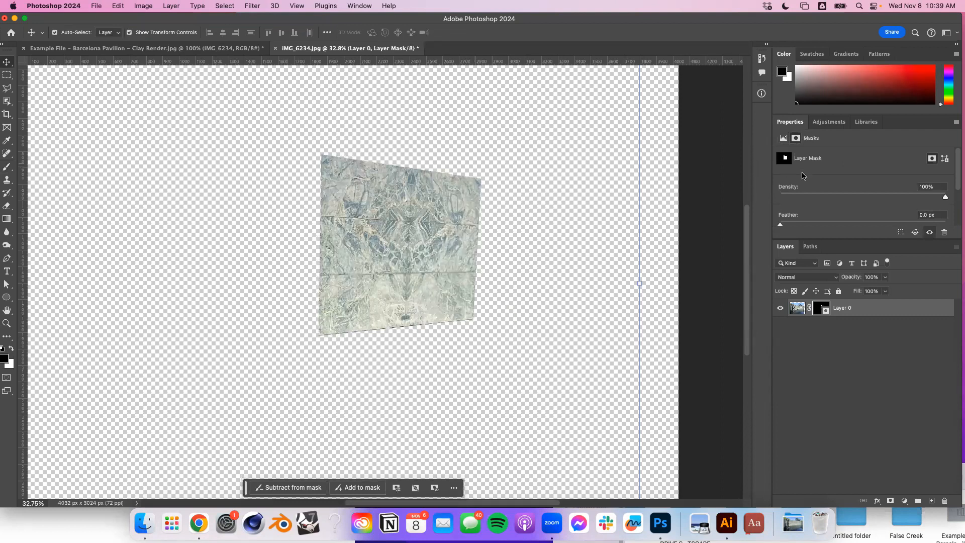
pyautogui.press('super+z')
# Unlink the mask from the photo, move only the photo behind the fixed mask, and undo these changes.
pyautogui.click(808, 307)
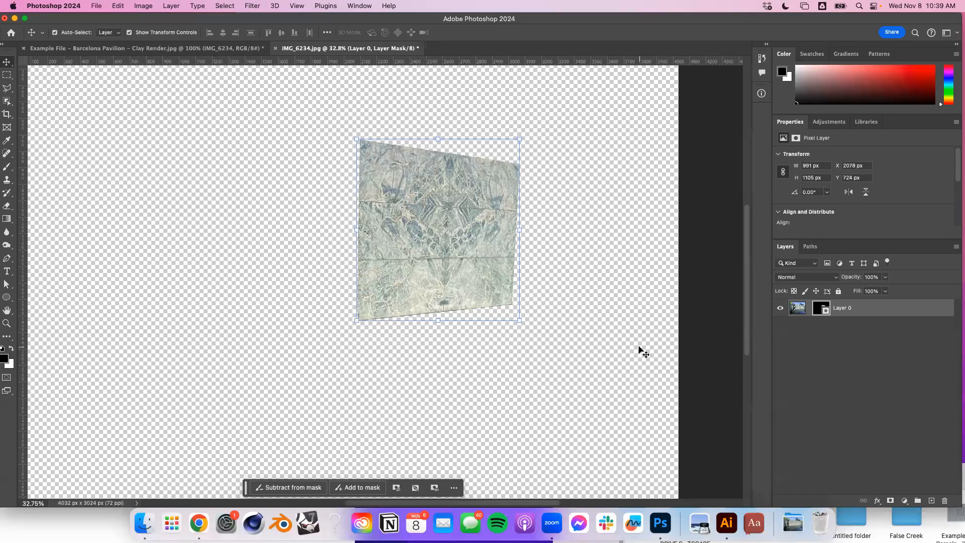
pyautogui.click(794, 310)
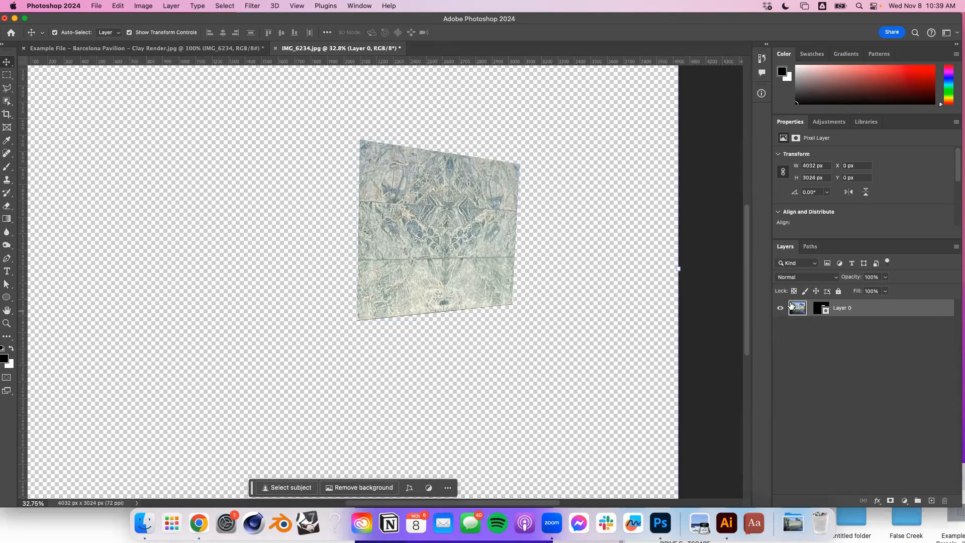
pyautogui.moveTo(440, 232); pyautogui.dragTo(338, 169)
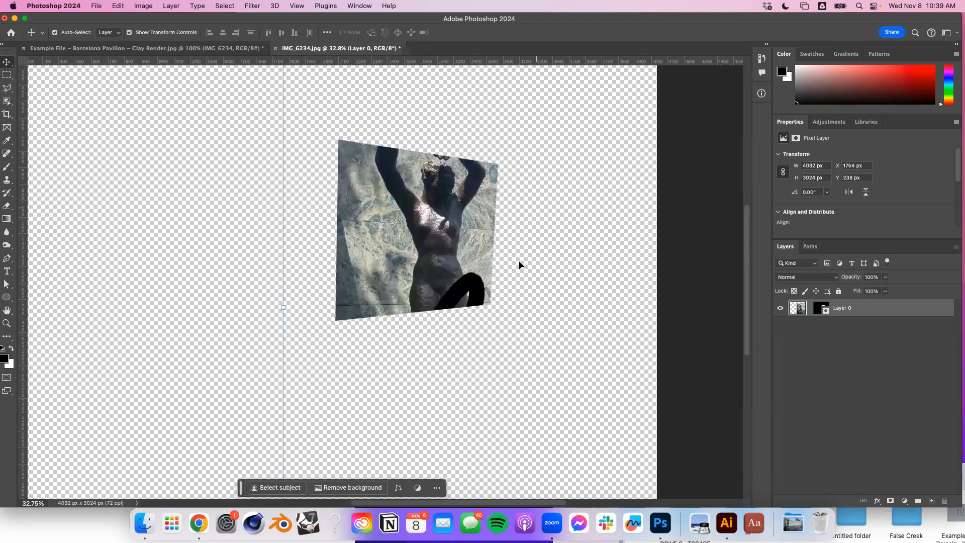
pyautogui.moveTo(368, 215); pyautogui.dragTo(450, 201)
pyautogui.press('super+z')
pyautogui.press('super+z')
pyautogui.press('super+z')
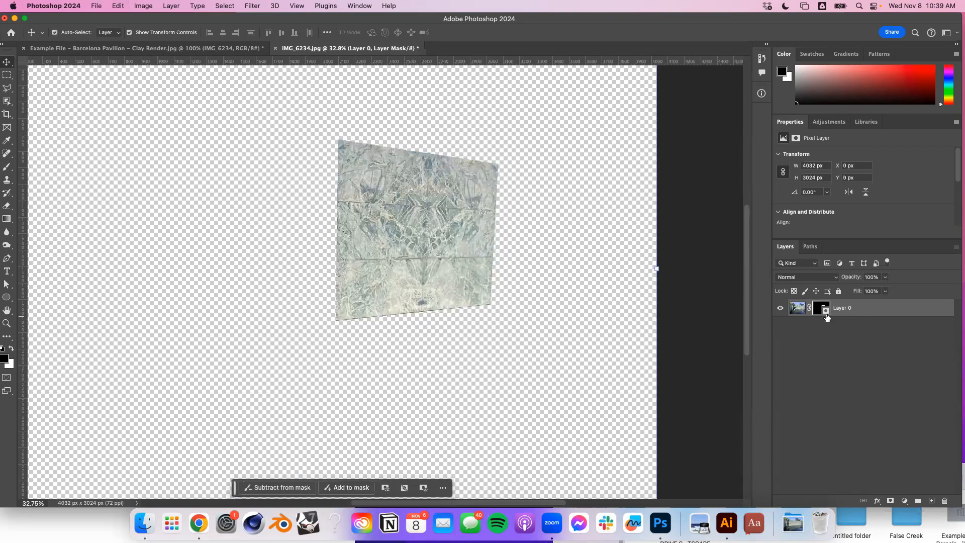
# Move only the unlinked layer mask up over the trees and sky, undo the move, and link the mask to the photo again.
pyautogui.click(821, 307)
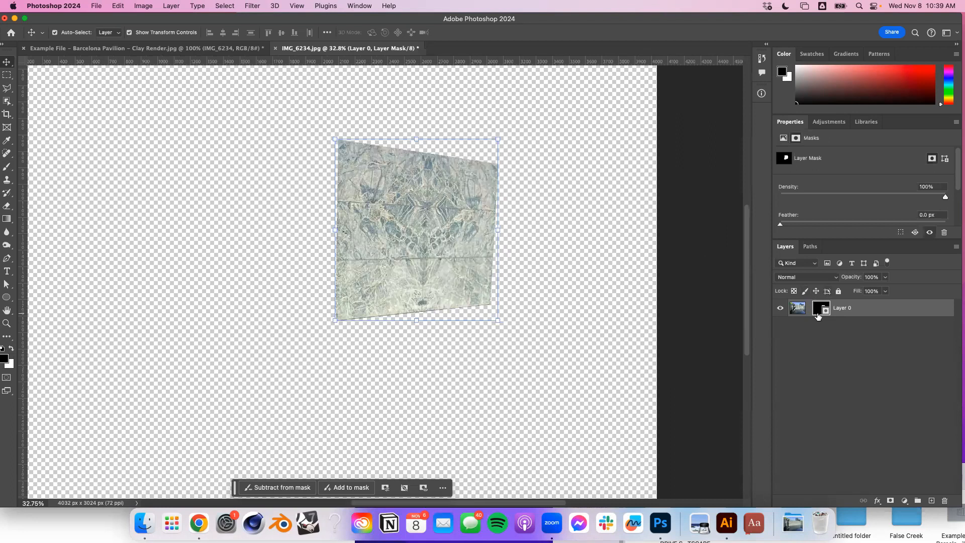
pyautogui.moveTo(461, 253); pyautogui.dragTo(523, 206)
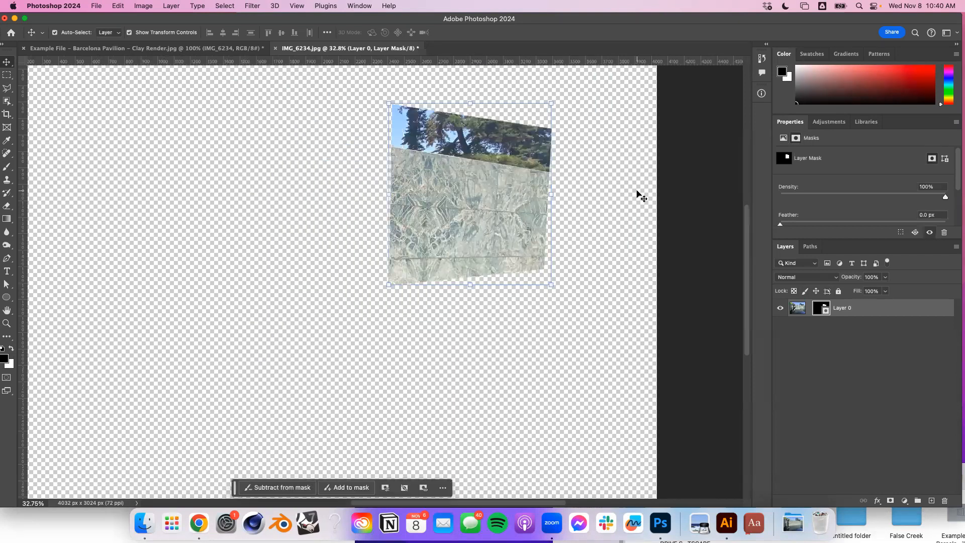
pyautogui.press('super+z')
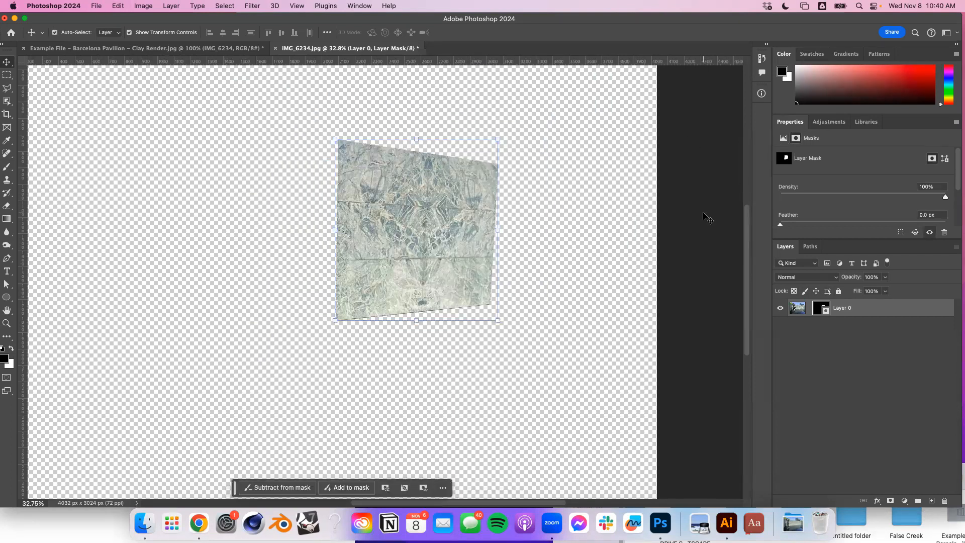
pyautogui.click(808, 311)
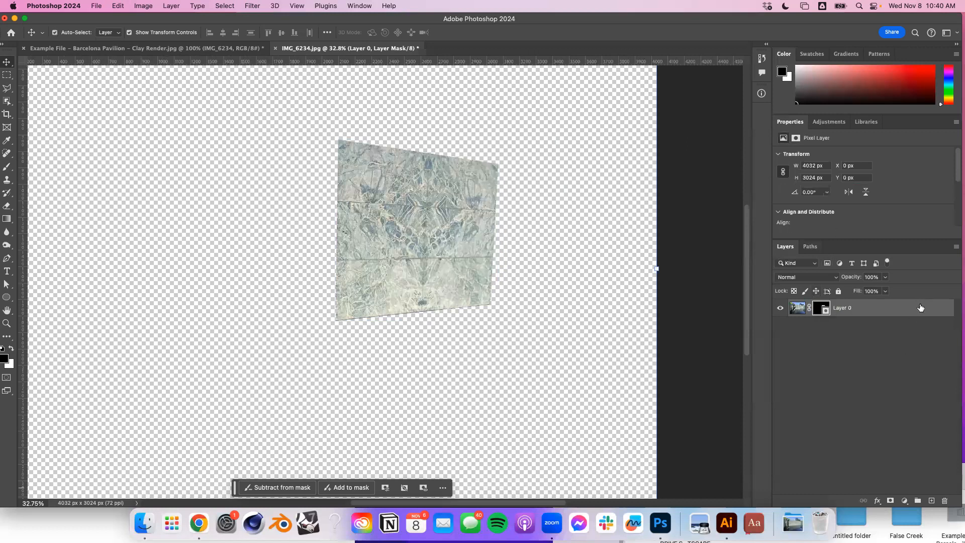
# Target the photo instead of its layer mask and examine the isolated marble panel on the transparent canvas.
pyautogui.click(797, 308)
pyautogui.scroll(-3, 410, 272)
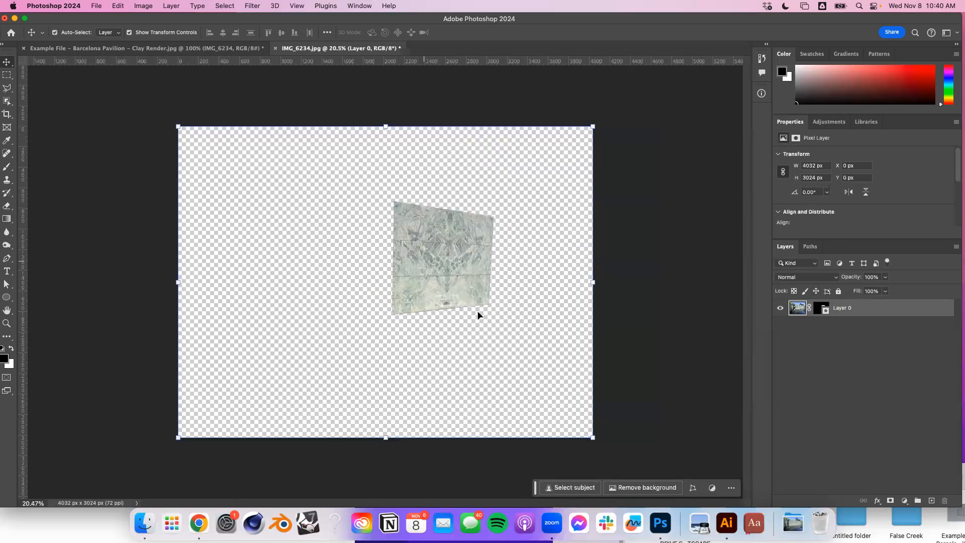
pyautogui.scroll(2, 356, 243)
pyautogui.scroll(-2, 355, 245)
pyautogui.scroll(4, 351, 249)
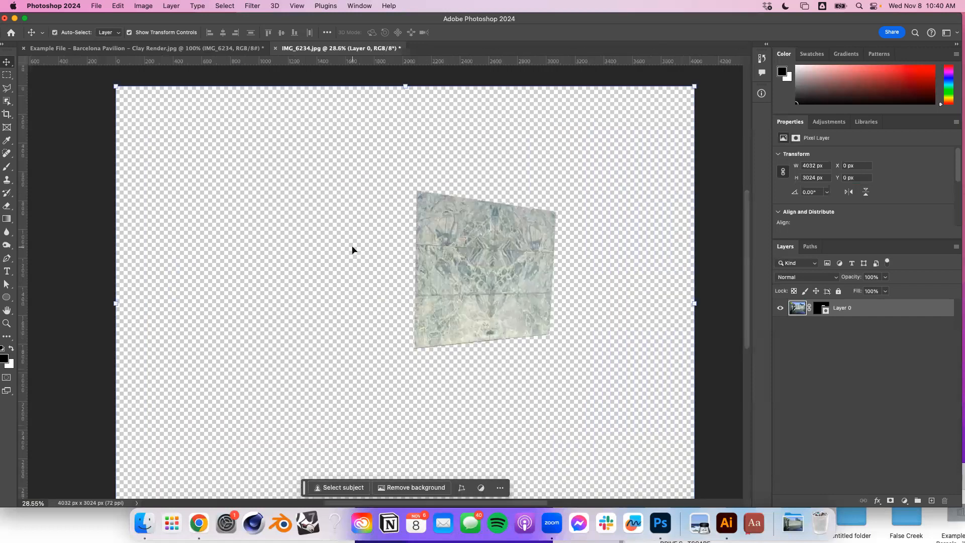
pyautogui.scroll(-5, 352, 249)
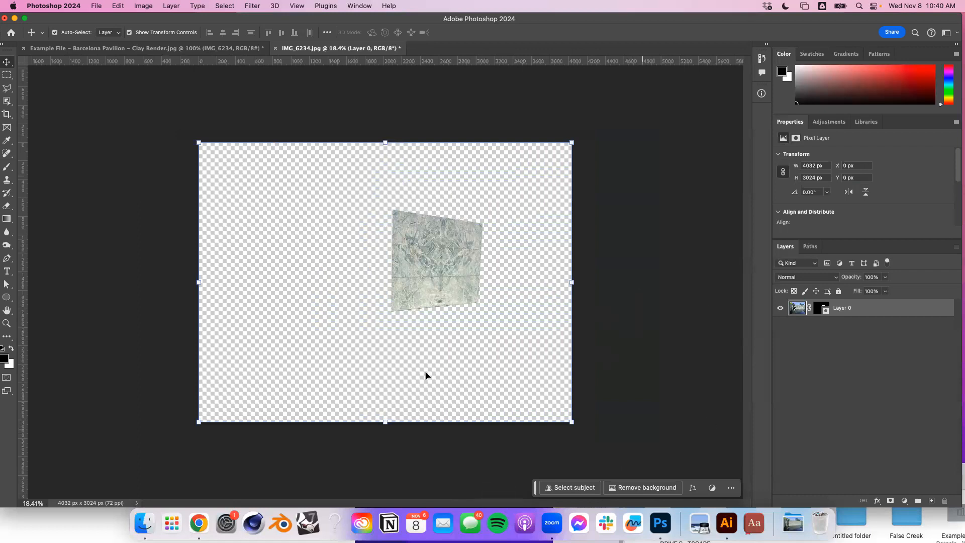
pyautogui.scroll(4, 443, 224)
pyautogui.scroll(-2, 444, 224)
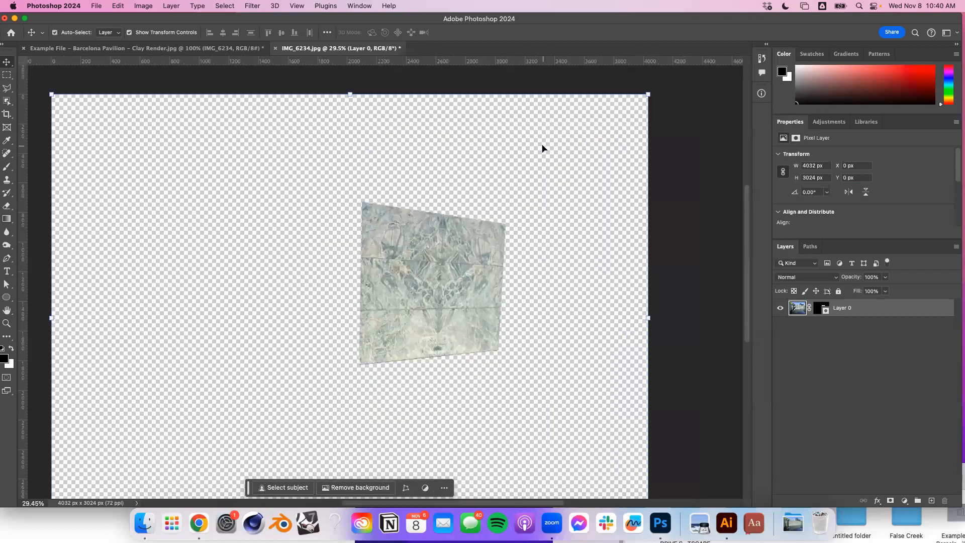
# Try to save the masked photo back to its original JPG format, and dismiss the alert.
pyautogui.press('super+s')
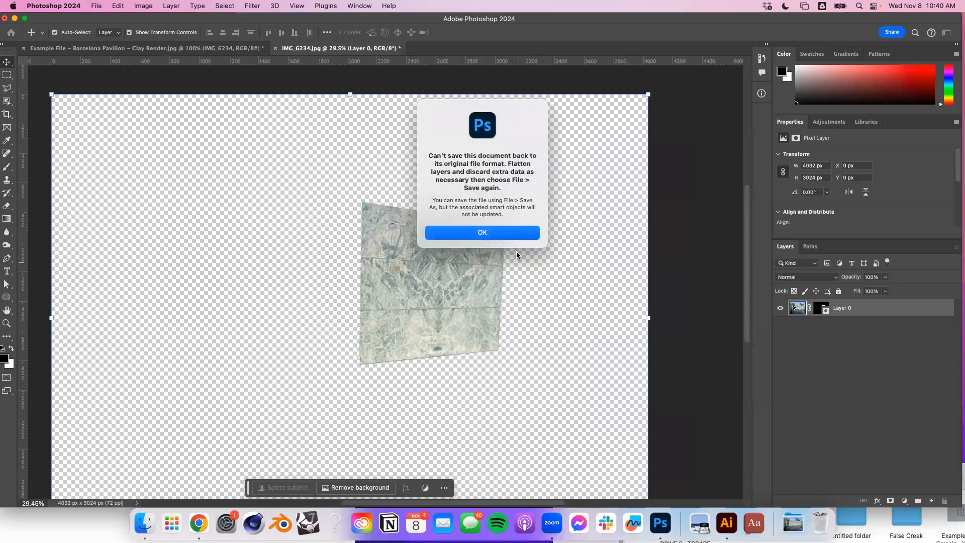
pyautogui.click(529, 233)
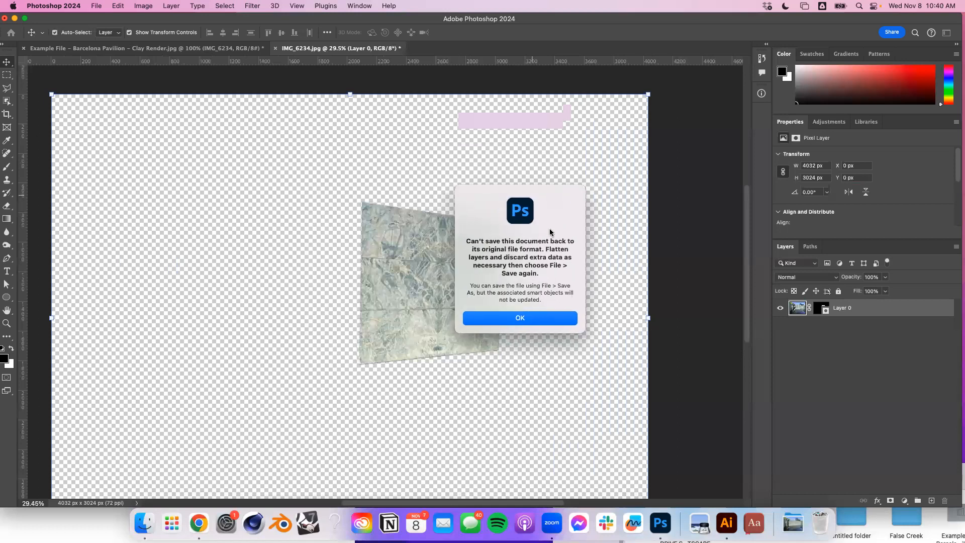
pyautogui.click(531, 318)
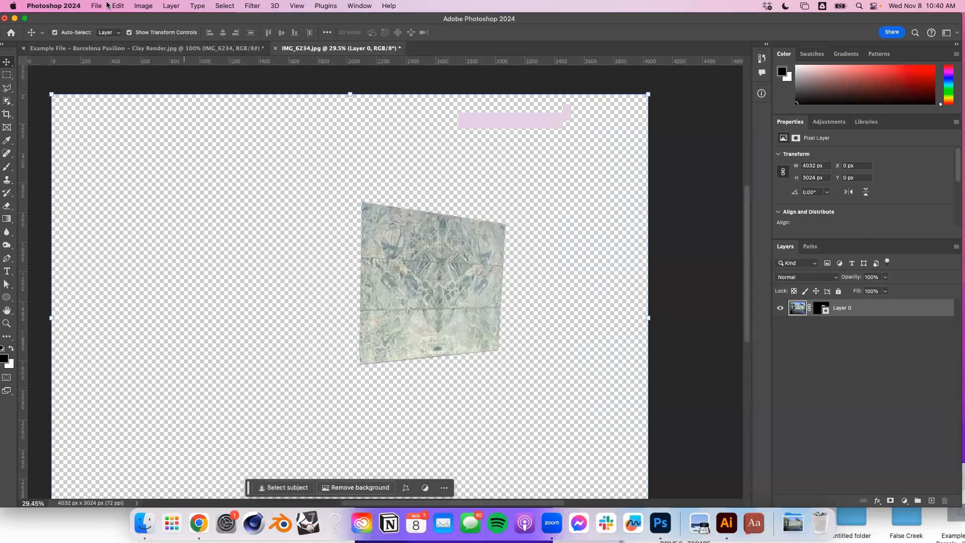
# Save the masked photo to the Desktop as IMG_6234.psd in Photoshop format with Maximize Compatibility enabled.
pyautogui.click(55, 5)
pyautogui.moveTo(96, 6)
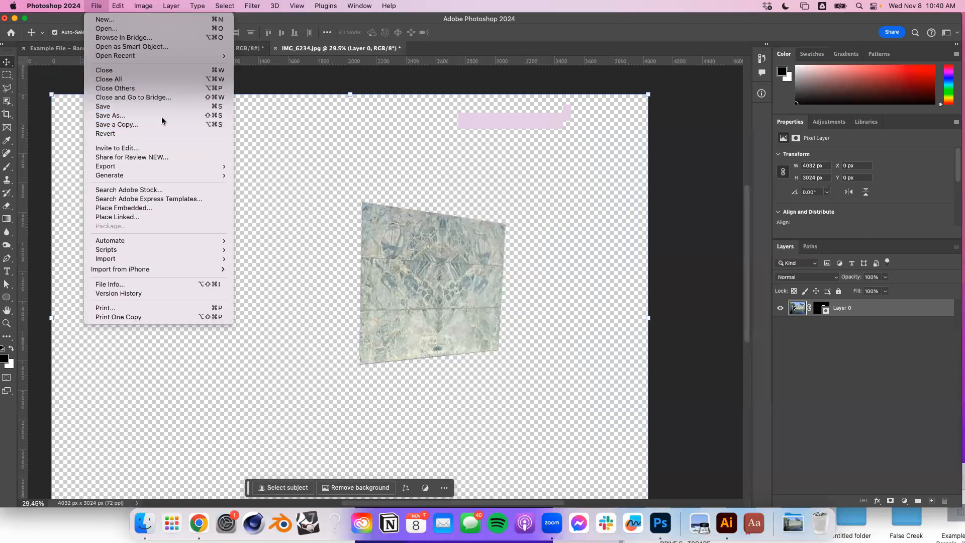
pyautogui.click(175, 116)
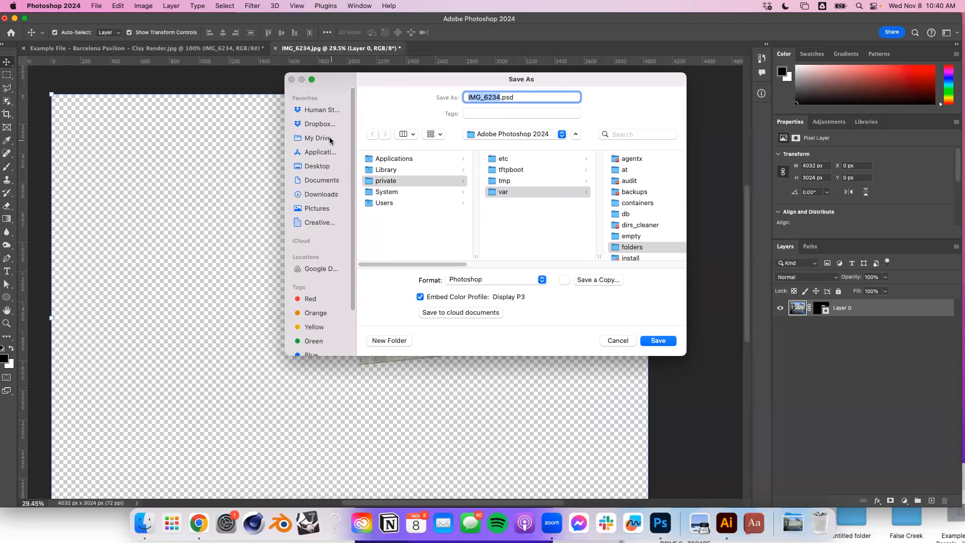
pyautogui.click(330, 173)
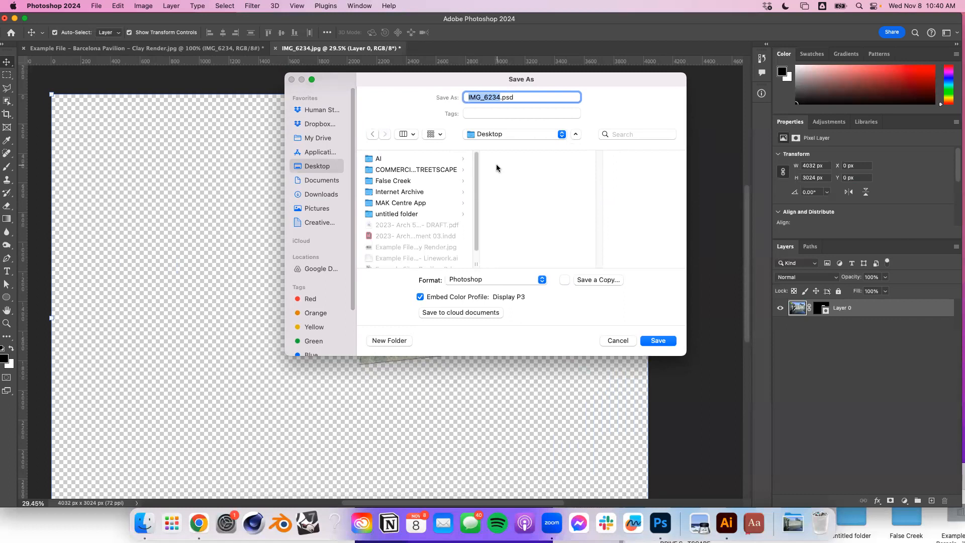
pyautogui.click(668, 342)
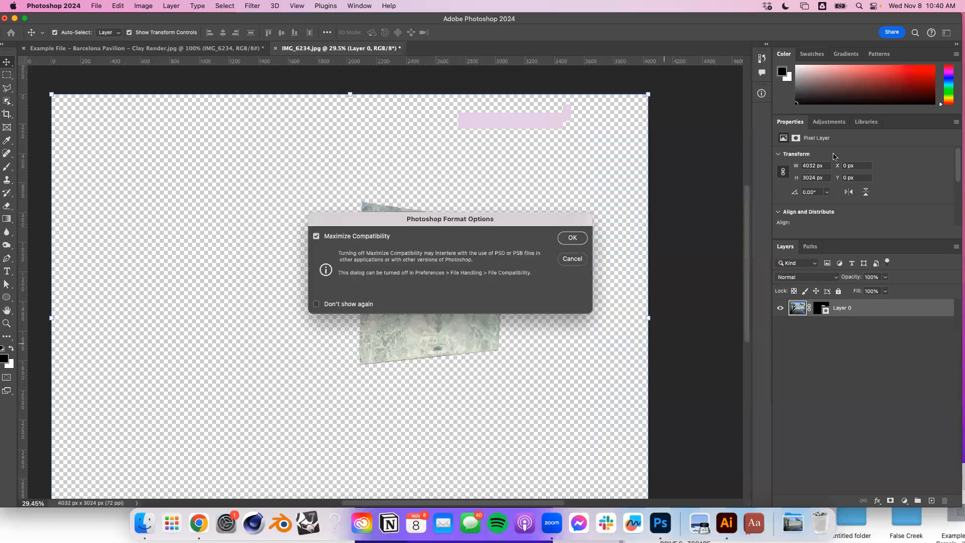
pyautogui.click(572, 238)
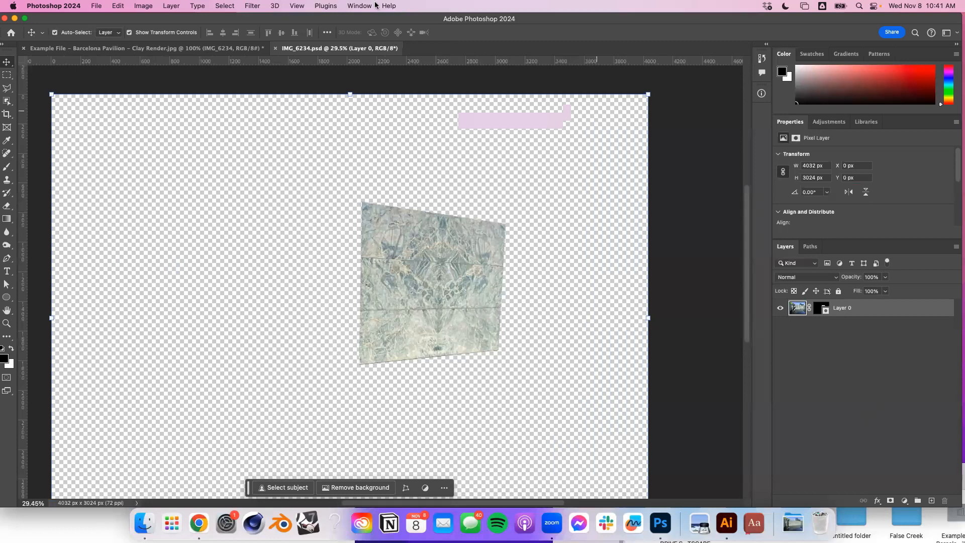
# Close IMG_6234.psd and delete the placed IMG_6234 photo layer from the clay render collage.
pyautogui.click(275, 49)
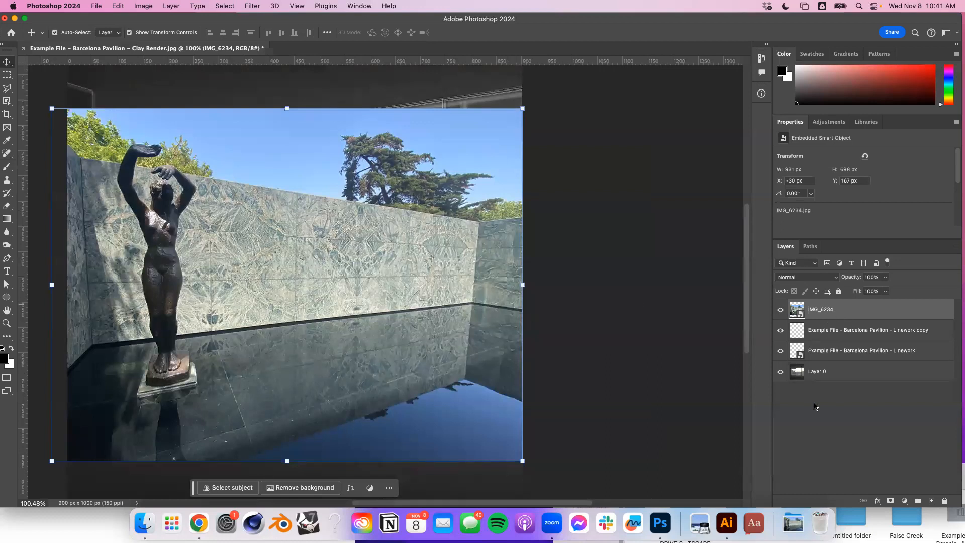
pyautogui.click(779, 330)
pyautogui.moveTo(778, 323); pyautogui.dragTo(782, 376)
pyautogui.moveTo(781, 374); pyautogui.dragTo(780, 326)
pyautogui.press('Delete')
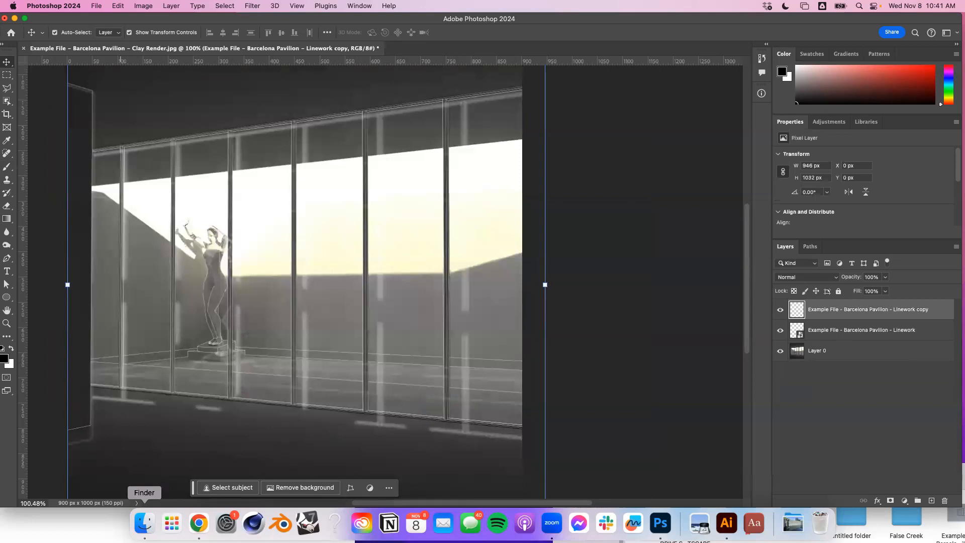
# Place IMG_6234.psd from the Desktop folder into the collage and move the marble panel to about X 556 px, Y 411 px.
pyautogui.click(143, 525)
pyautogui.moveTo(709, 382); pyautogui.dragTo(631, 211)
pyautogui.hscroll(-1, 668, 299)
pyautogui.hscroll(1, 680, 302)
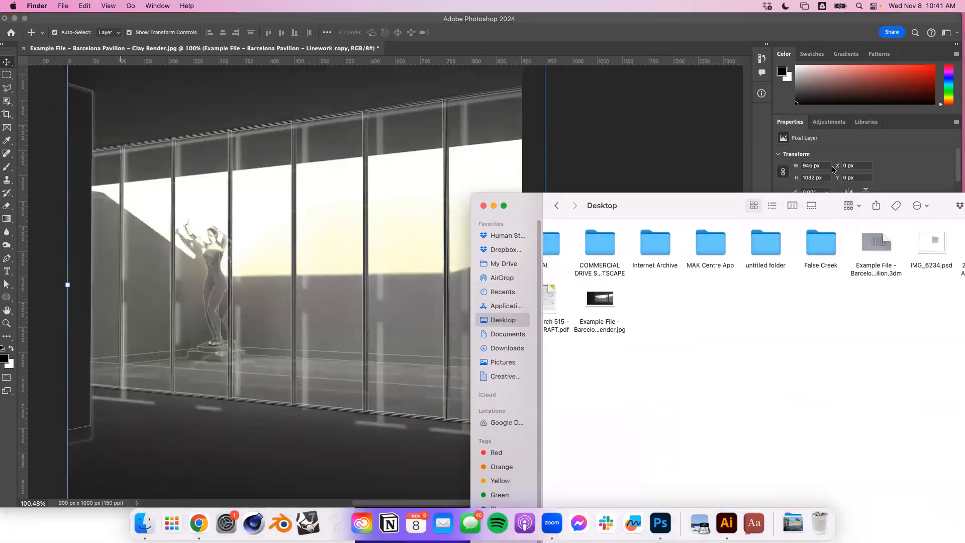
pyautogui.moveTo(932, 244); pyautogui.dragTo(270, 217)
pyautogui.moveTo(344, 288)
pyautogui.mouseDown()
pyautogui.moveTo(333, 319)
pyautogui.moveTo(351, 258)
pyautogui.moveTo(314, 322)
pyautogui.moveTo(370, 294)
pyautogui.moveTo(355, 292)
pyautogui.mouseUp()
pyautogui.click(491, 33)
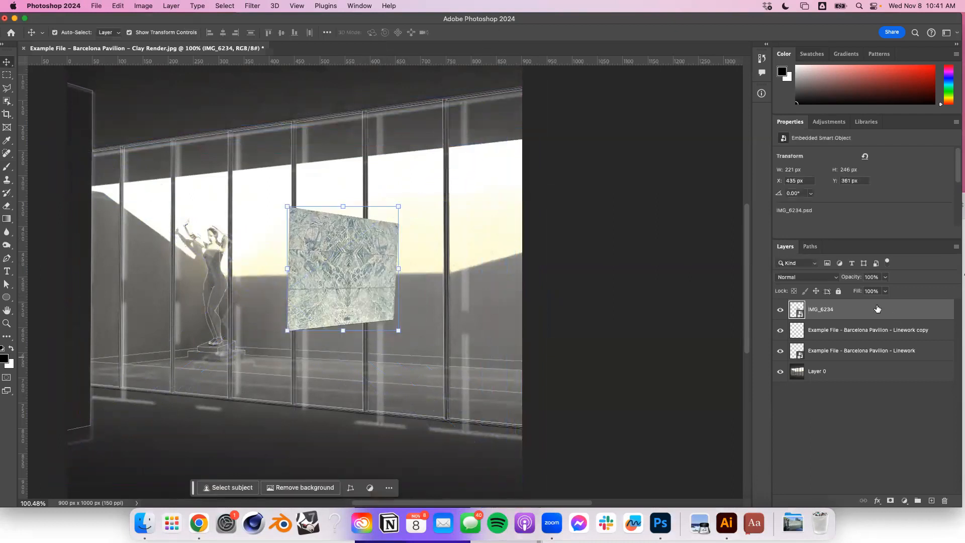
pyautogui.moveTo(374, 306); pyautogui.dragTo(392, 264)
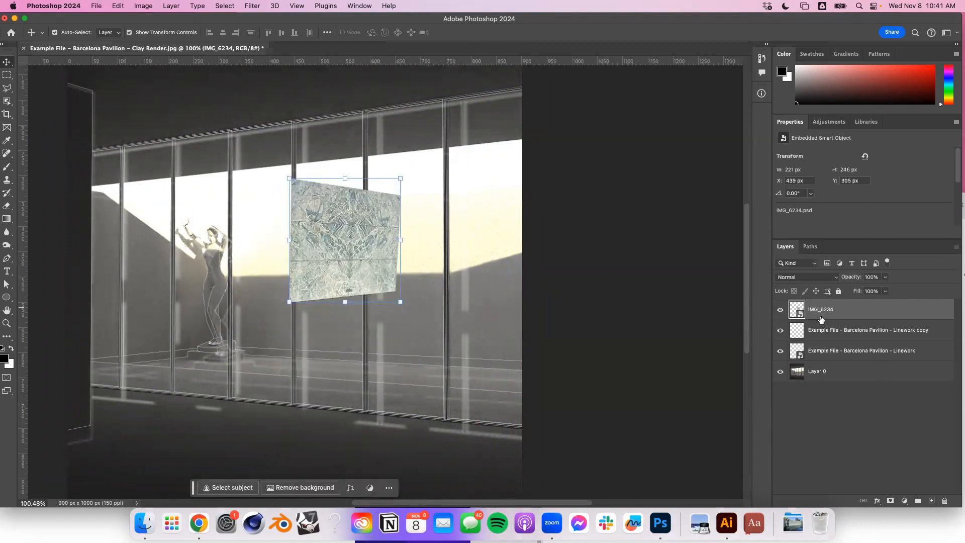
pyautogui.moveTo(326, 267); pyautogui.dragTo(387, 319)
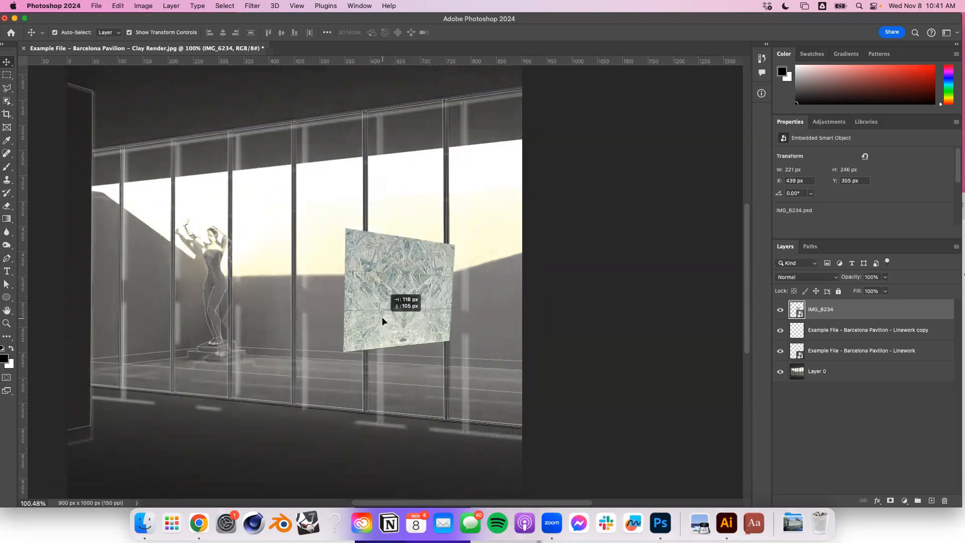
# Open the IMG_6234 smart object's contents, add five empty layers above Layer 0, and save and close the document.
pyautogui.doubleClick(794, 311)
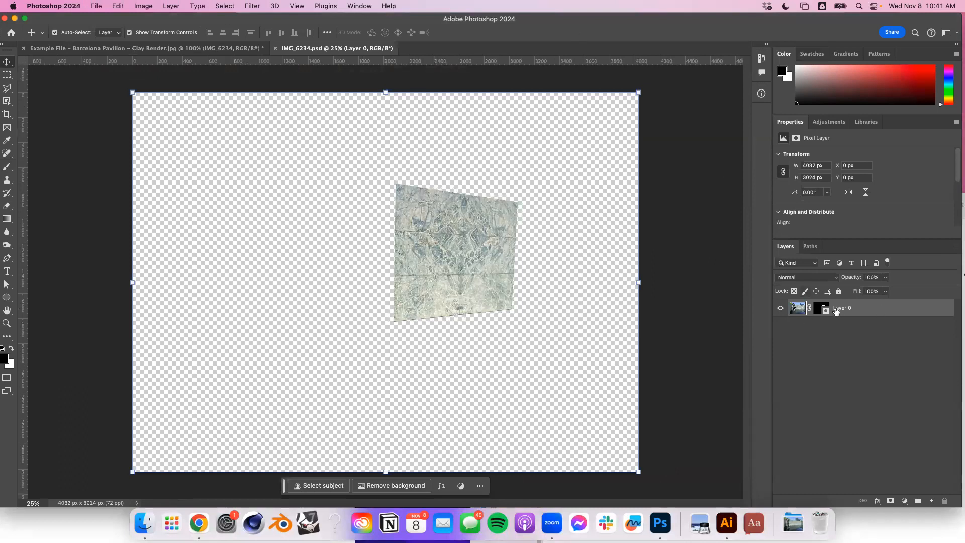
pyautogui.click(931, 501)
pyautogui.click(931, 501)
pyautogui.click(931, 501)
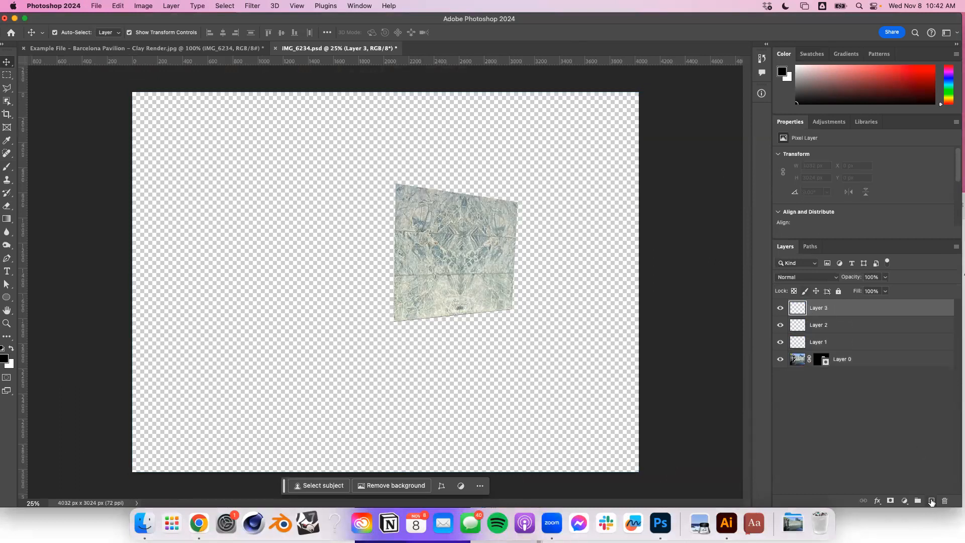
pyautogui.click(931, 501)
pyautogui.click(931, 501)
pyautogui.press('super+s')
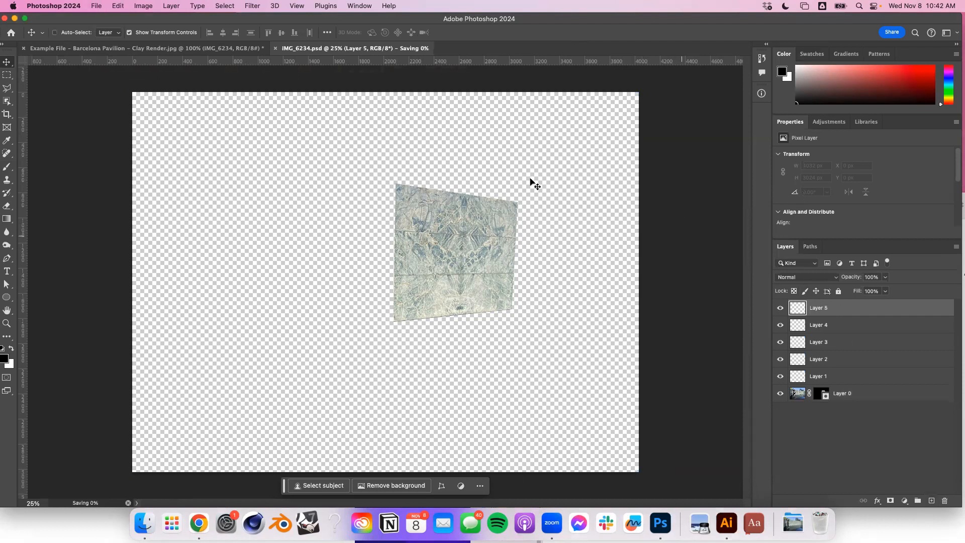
pyautogui.click(275, 48)
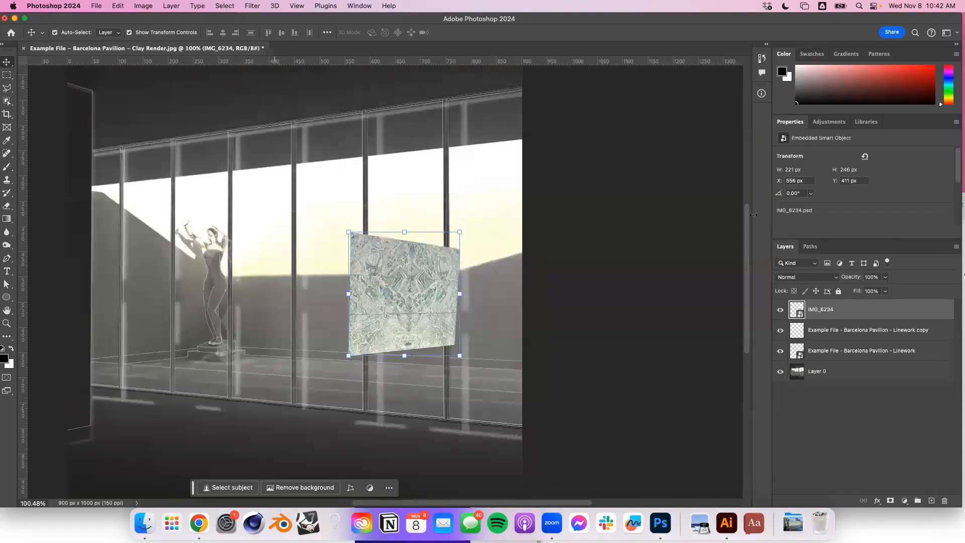
# Reopen the IMG_6234 smart object's contents, inspect its stored layers from Layer 5 down to Layer 0, and close it.
pyautogui.click(857, 348)
pyautogui.click(839, 311)
pyautogui.doubleClick(796, 312)
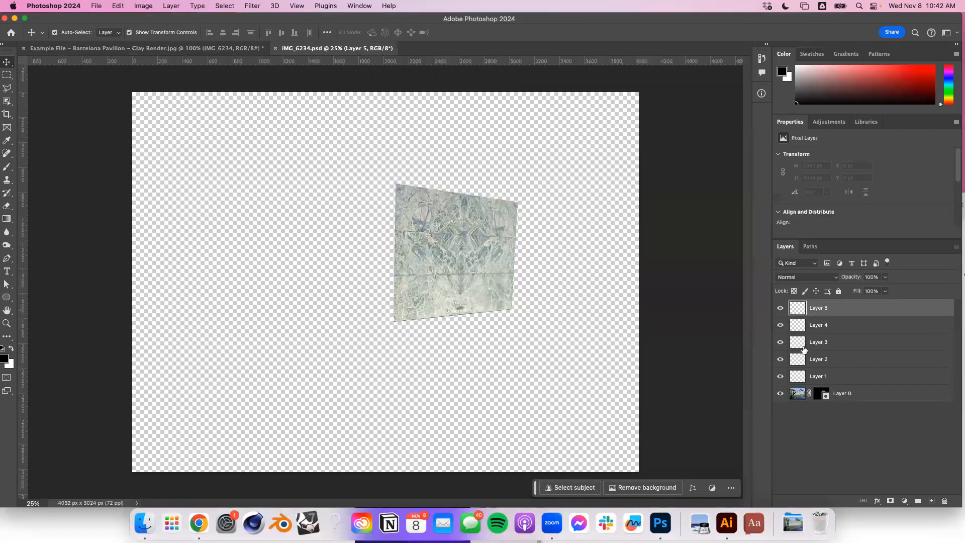
pyautogui.click(813, 307)
pyautogui.click(815, 325)
pyautogui.click(818, 342)
pyautogui.click(821, 359)
pyautogui.click(822, 376)
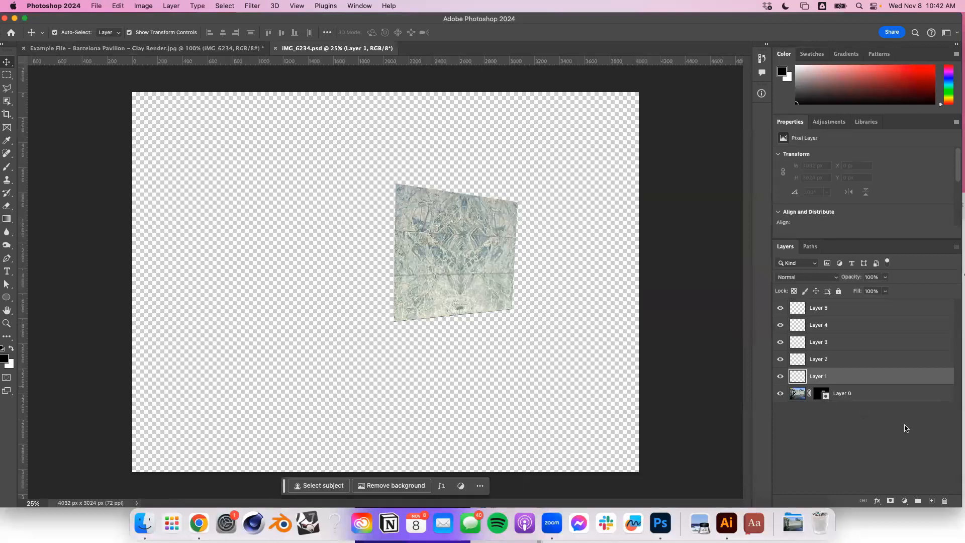
pyautogui.click(887, 392)
pyautogui.click(883, 410)
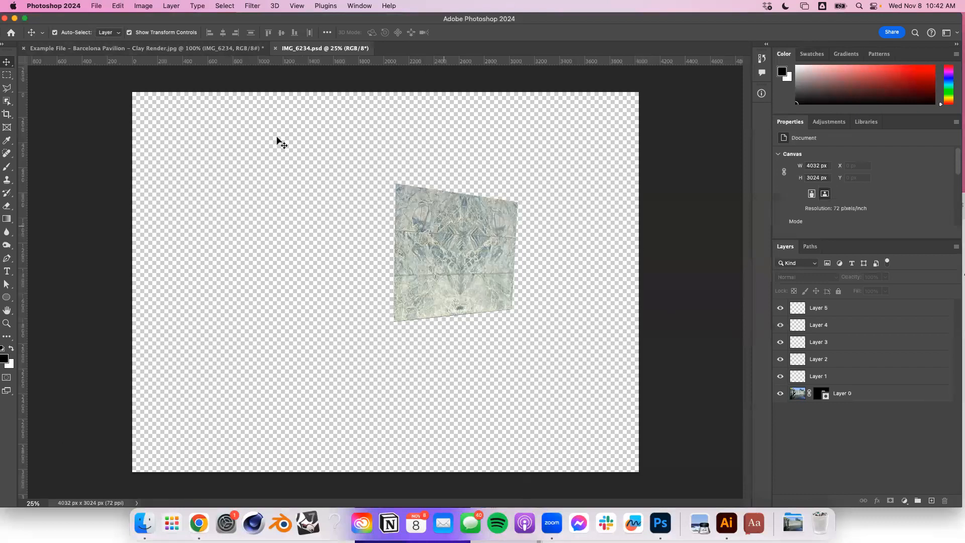
pyautogui.click(276, 48)
# Move the marble panel toward the middle of the render, duplicate it three times, and spread the copies around the scene.
pyautogui.moveTo(401, 305); pyautogui.dragTo(320, 275)
pyautogui.press('super+j')
pyautogui.press('super+j')
pyautogui.press('super+j')
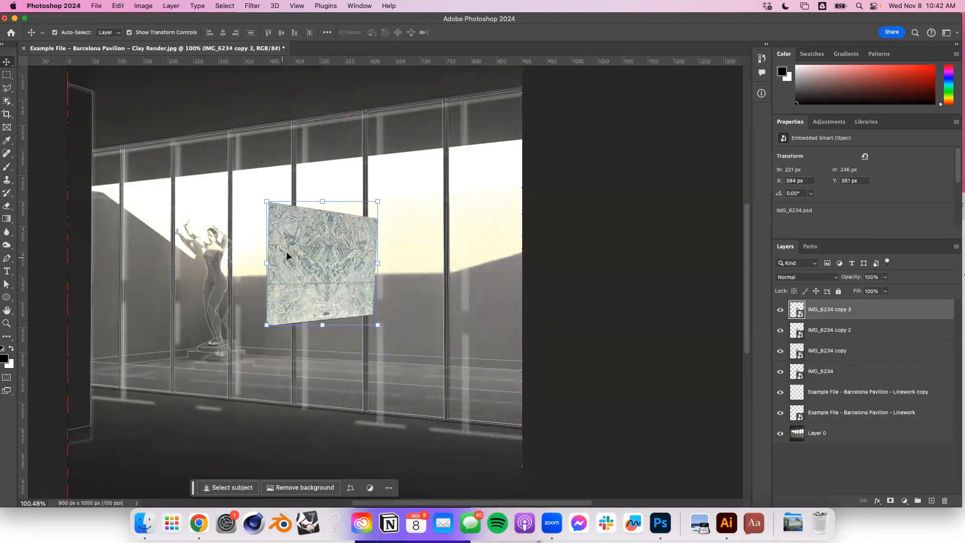
pyautogui.moveTo(286, 252); pyautogui.dragTo(103, 243)
pyautogui.moveTo(322, 232); pyautogui.dragTo(175, 126)
pyautogui.moveTo(328, 285); pyautogui.dragTo(369, 150)
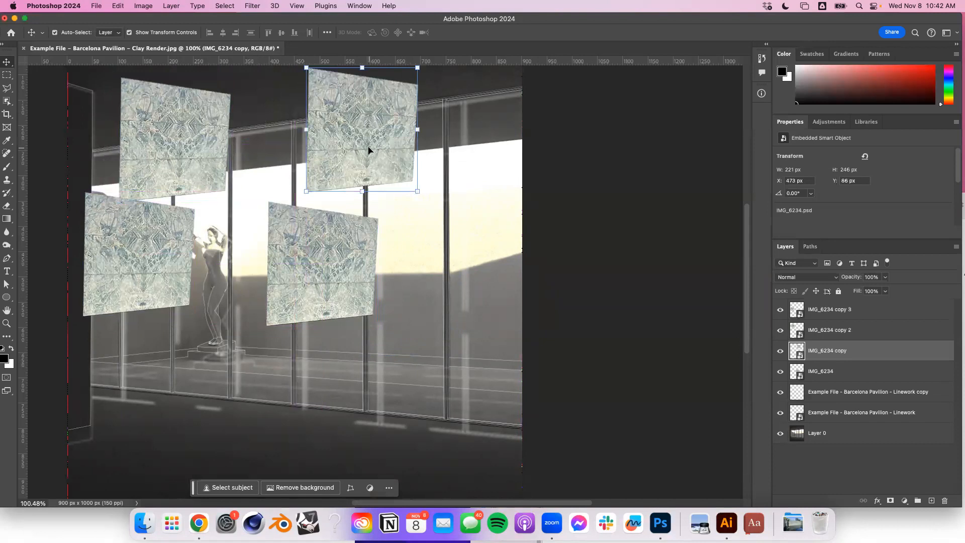
# Duplicate the upper marble panel once more, rearrange the panels across the render, and check all five smart object layers by selecting them together.
pyautogui.press('super+j')
pyautogui.moveTo(323, 133); pyautogui.dragTo(380, 268)
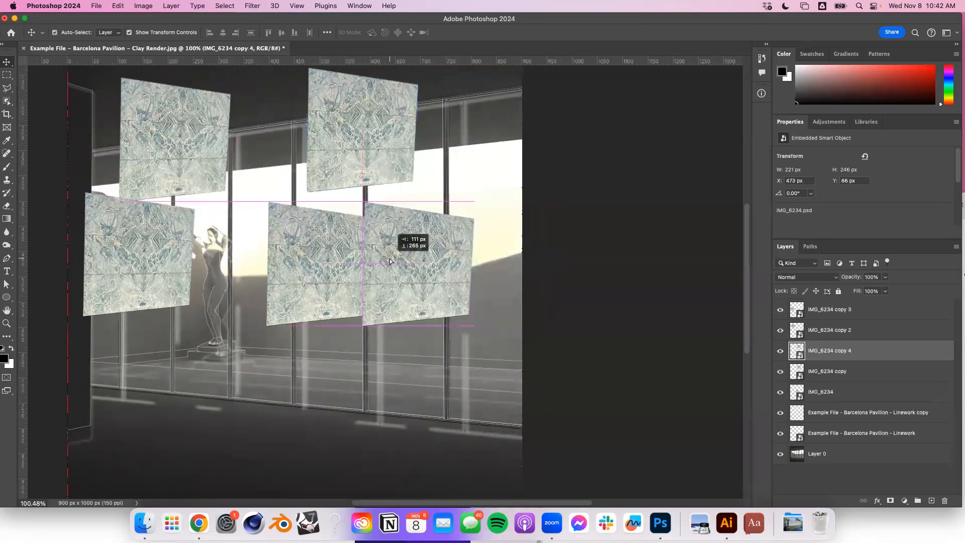
pyautogui.moveTo(297, 265); pyautogui.dragTo(241, 370)
pyautogui.moveTo(352, 181); pyautogui.dragTo(307, 180)
pyautogui.moveTo(235, 344); pyautogui.dragTo(292, 335)
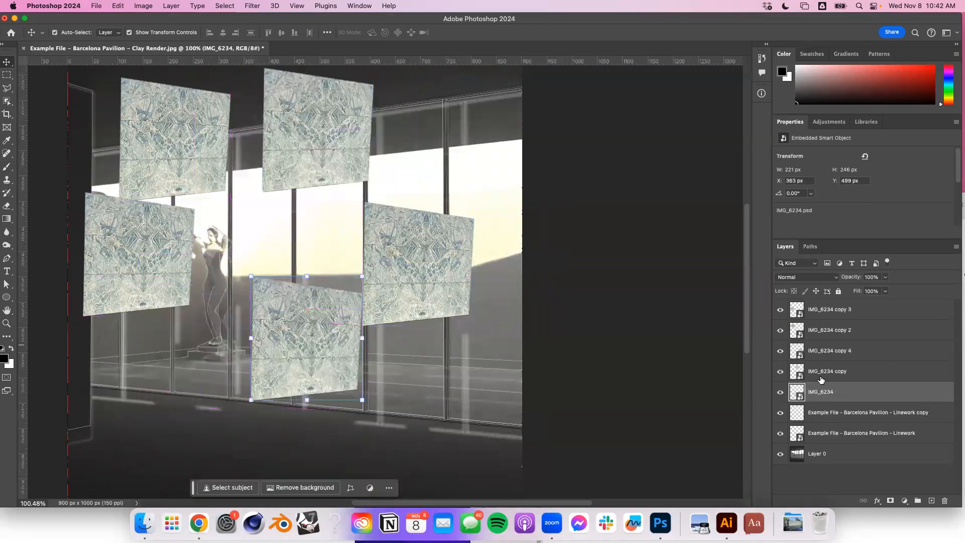
pyautogui.keyDown('shift'); pyautogui.click(844, 312); pyautogui.keyUp('shift')
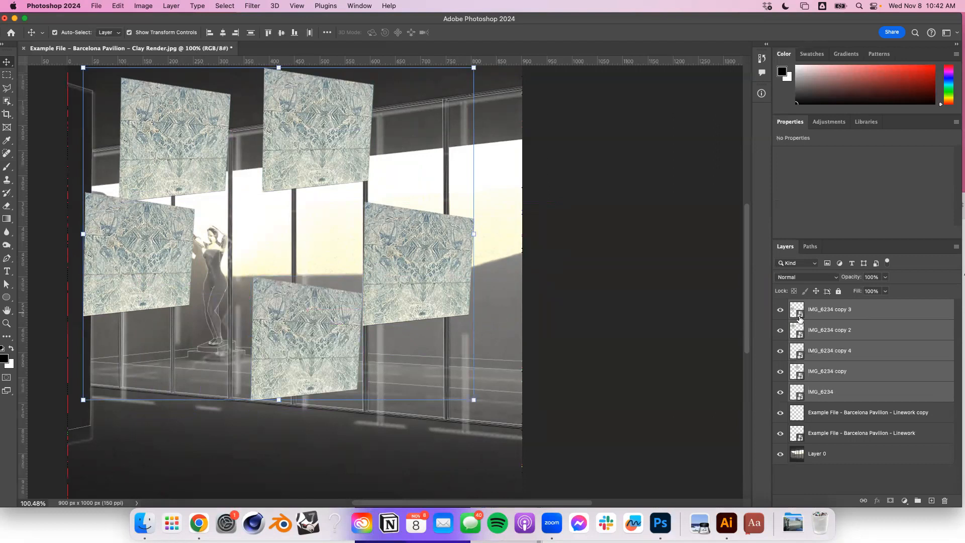
pyautogui.click(661, 254)
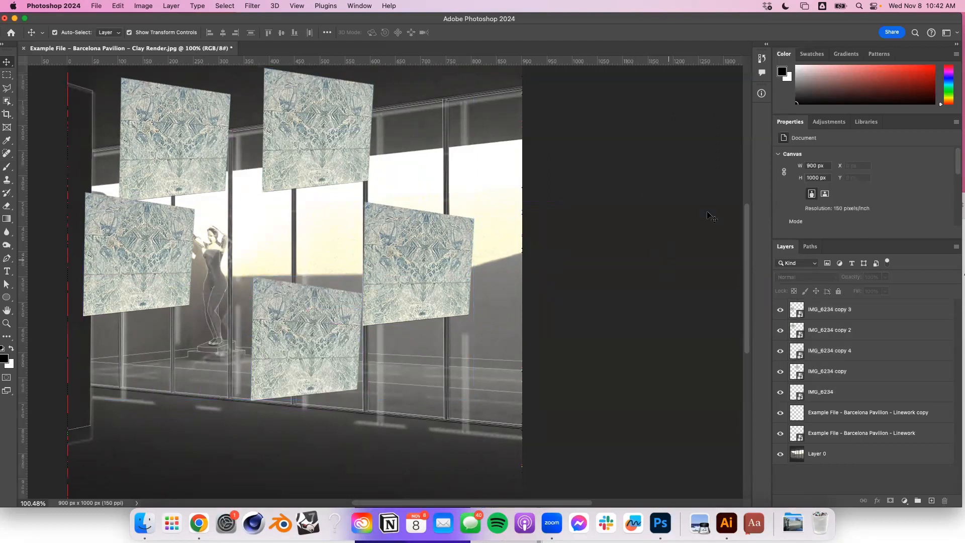
# Open the original IMG_6234 smart object's contents, paint a black heart over the marble on Layer 0 with the Brush, and save.
pyautogui.click(800, 393)
pyautogui.doubleClick(799, 392)
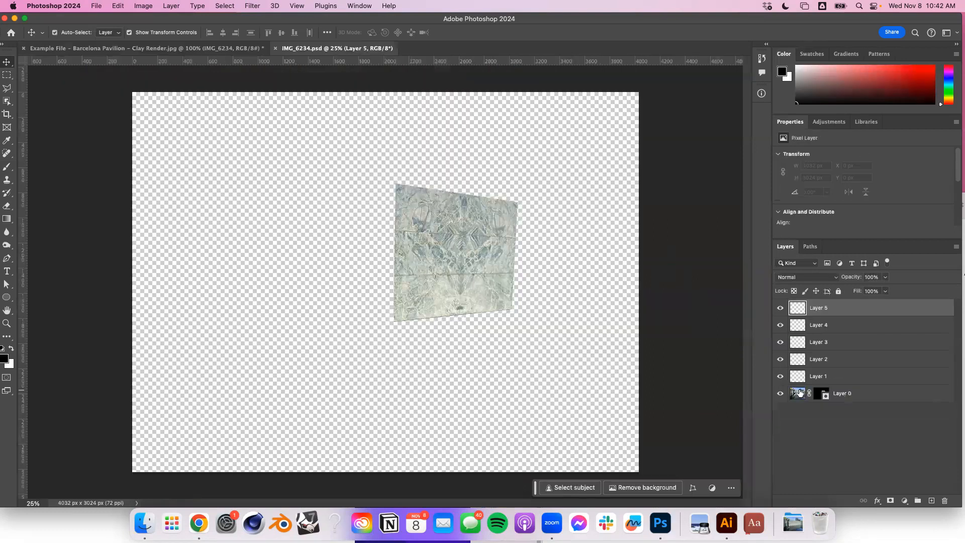
pyautogui.click(497, 276)
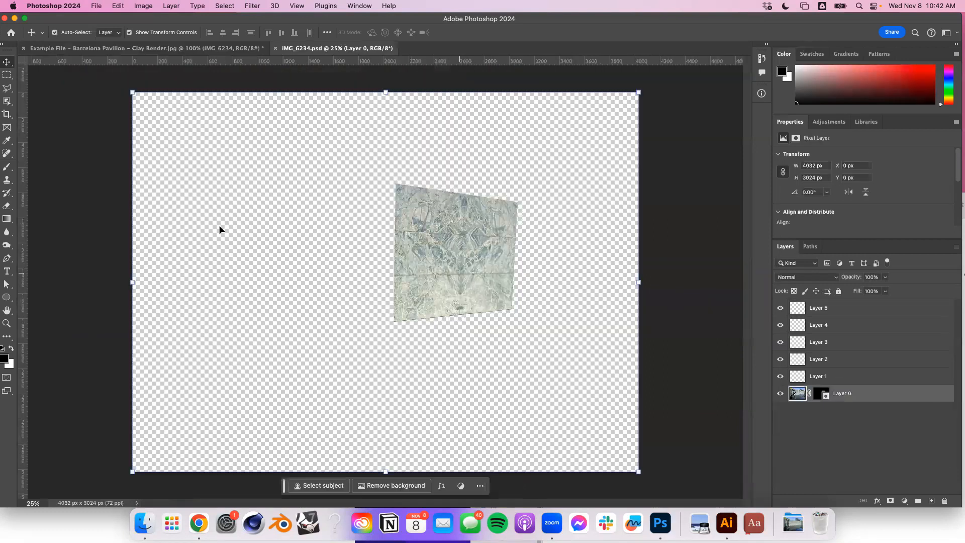
pyautogui.click(4, 168)
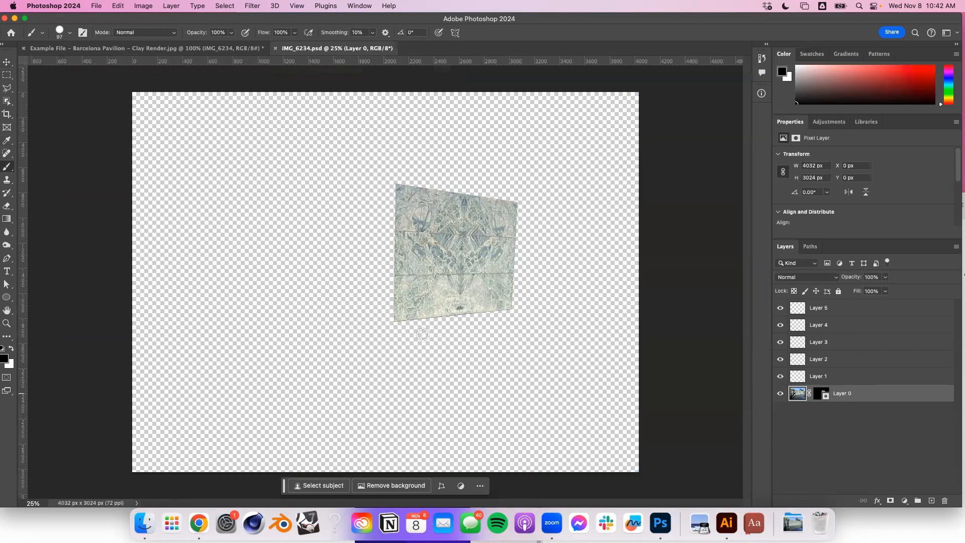
pyautogui.moveTo(455, 235)
pyautogui.mouseDown()
pyautogui.moveTo(463, 277)
pyautogui.moveTo(454, 222)
pyautogui.moveTo(466, 248)
pyautogui.moveTo(466, 230)
pyautogui.moveTo(504, 240)
pyautogui.moveTo(458, 274)
pyautogui.mouseUp()
pyautogui.press('super+s')
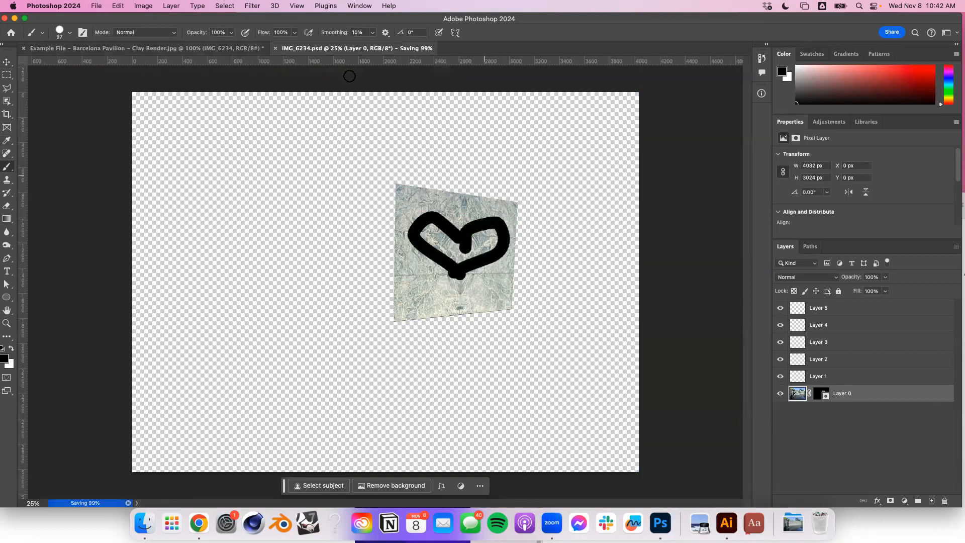
# Close the IMG_6234 smart object's document and undo the black heart update across the marble panels in the render.
pyautogui.click(276, 48)
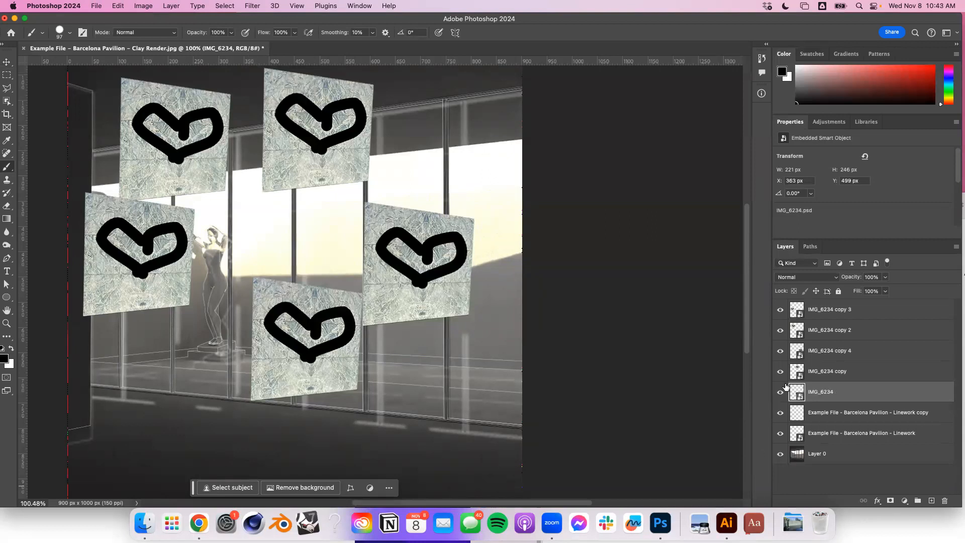
pyautogui.press('super+z')
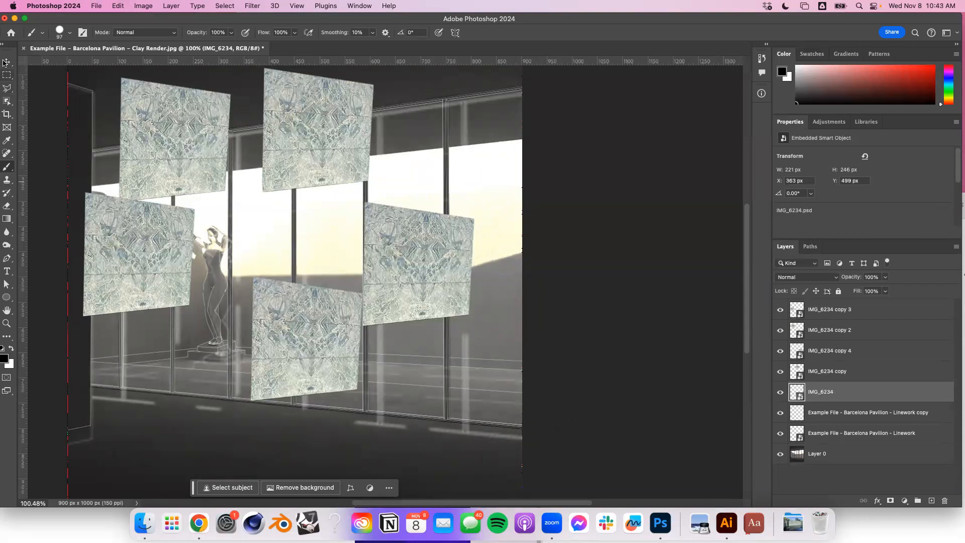
# Delete the four IMG_6234 copy layers, keeping only the original IMG_6234 smart object.
pyautogui.click(887, 371)
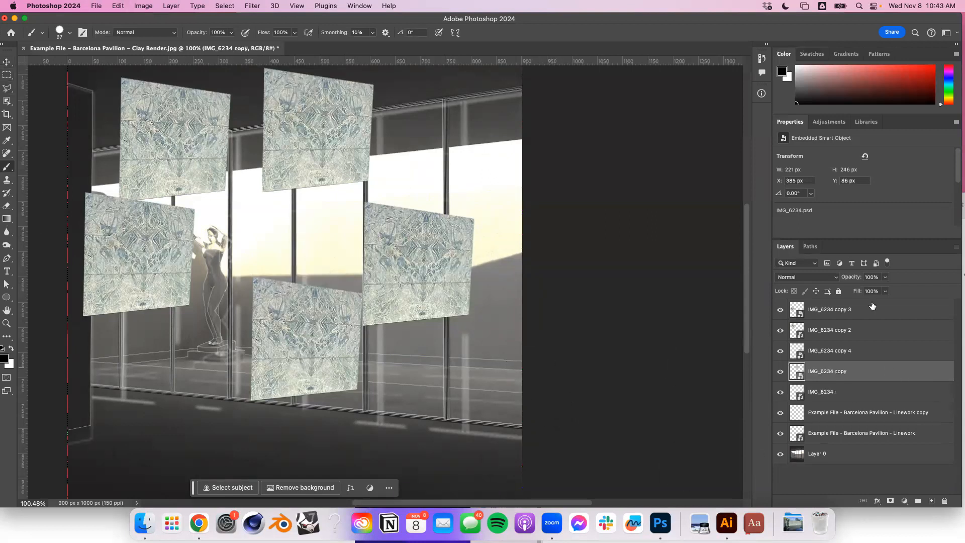
pyautogui.keyDown('shift'); pyautogui.click(871, 311); pyautogui.keyUp('shift')
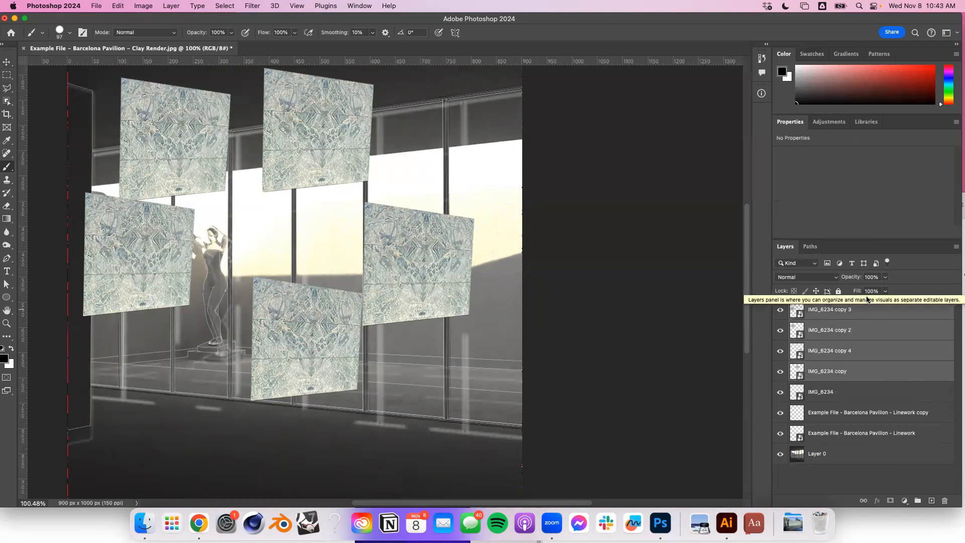
pyautogui.click(947, 500)
pyautogui.click(502, 186)
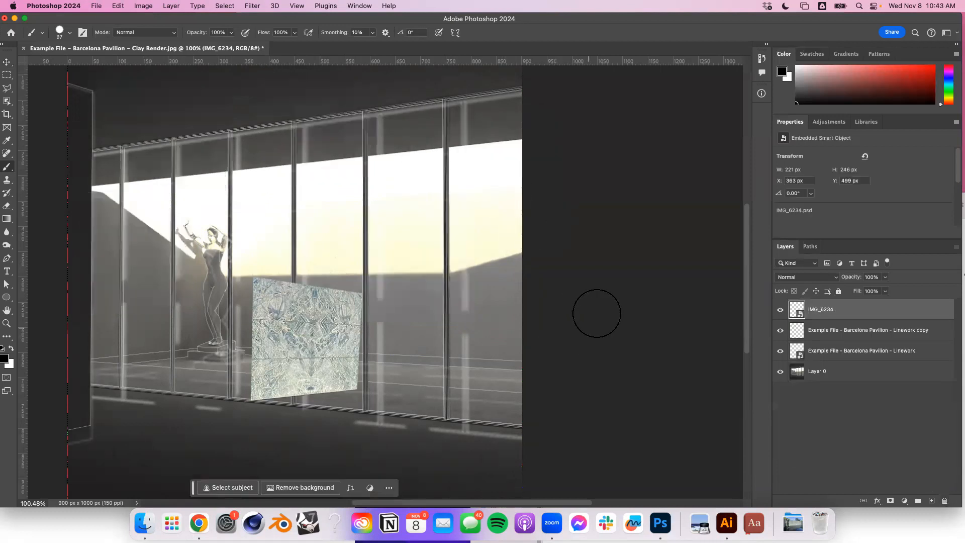
# Move the remaining marble panel to the render's right edge and back to the middle of the glass wall.
pyautogui.click(7, 61)
pyautogui.click(313, 351)
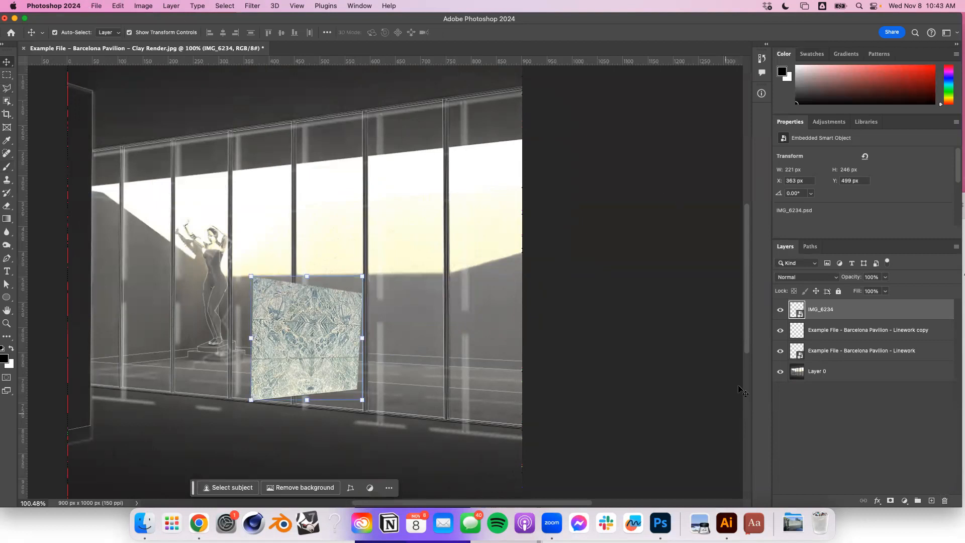
pyautogui.moveTo(295, 354); pyautogui.dragTo(465, 360)
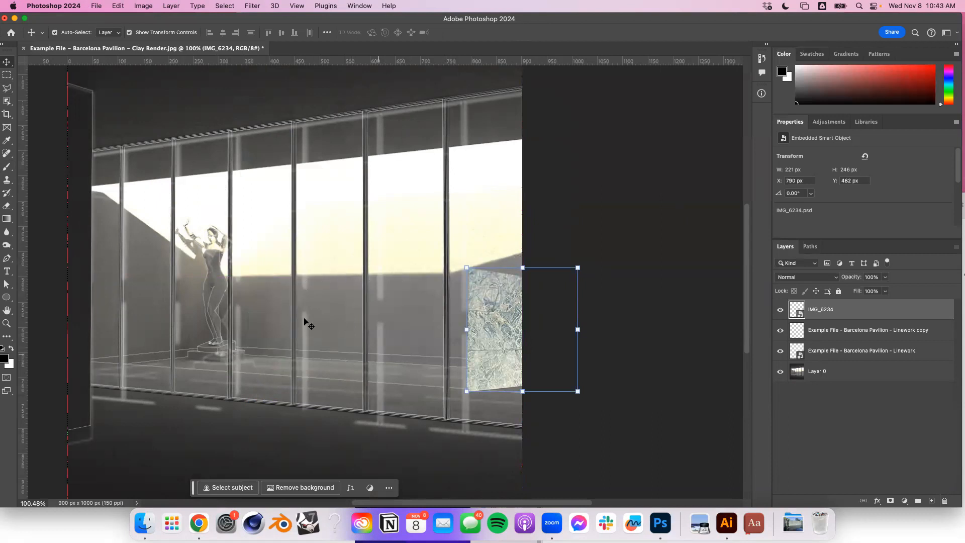
pyautogui.moveTo(499, 363); pyautogui.dragTo(327, 332)
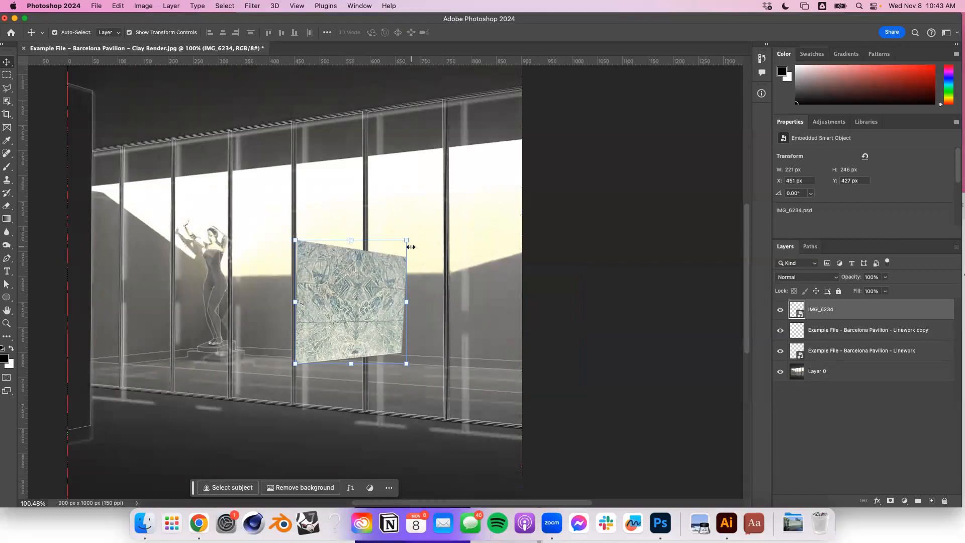
pyautogui.press('super+t')
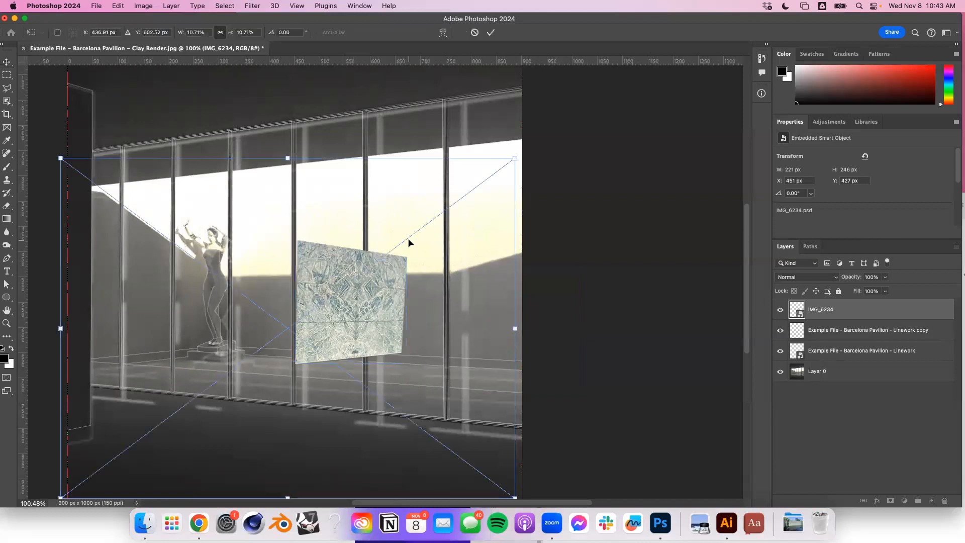
pyautogui.press('Escape')
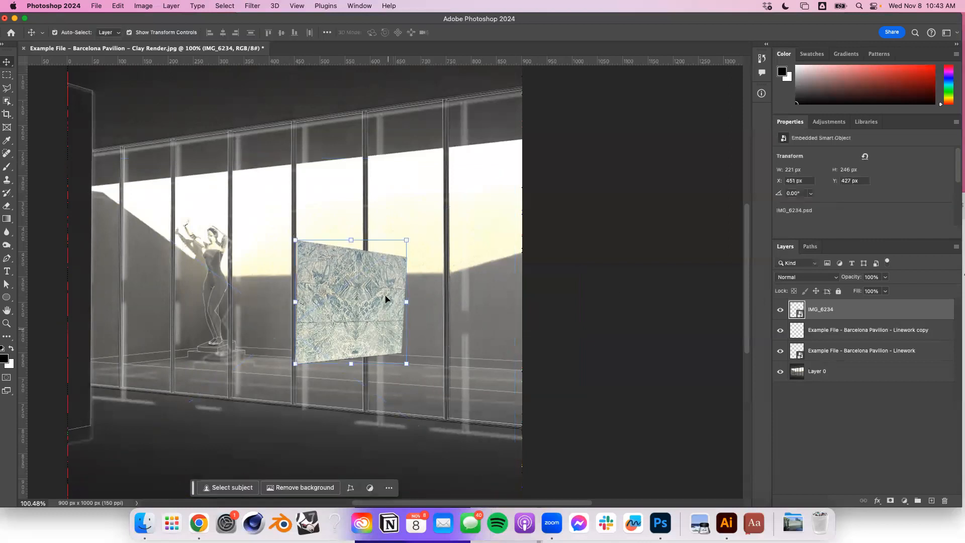
# Free-transform the marble smart object to a scale of about 10.49% and reposition it over the middle of the glass wall.
pyautogui.press('super+t')
pyautogui.moveTo(405, 240); pyautogui.dragTo(390, 196)
pyautogui.moveTo(349, 269)
pyautogui.mouseDown()
pyautogui.moveTo(327, 254)
pyautogui.moveTo(386, 283)
pyautogui.moveTo(359, 283)
pyautogui.mouseUp()
pyautogui.press('Return')
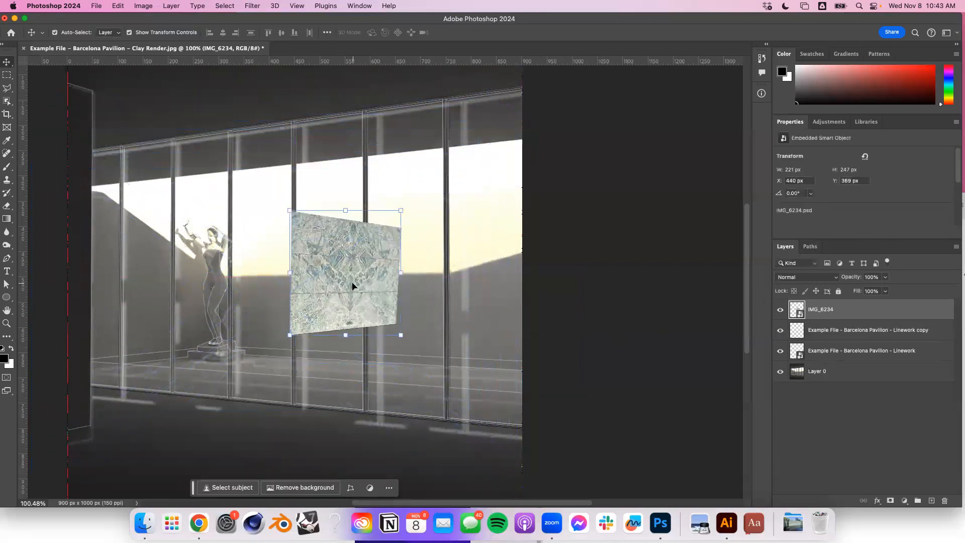
pyautogui.press('super+t')
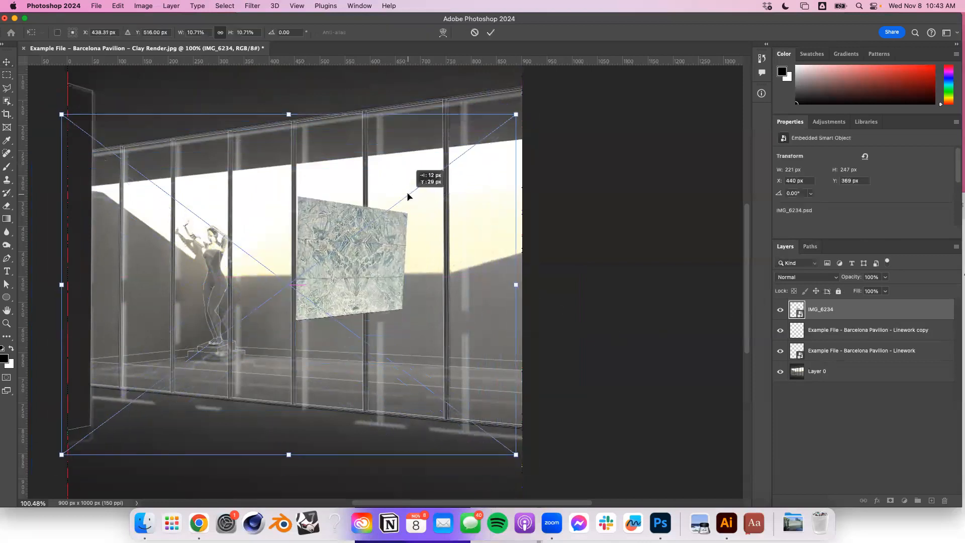
pyautogui.moveTo(356, 265); pyautogui.dragTo(279, 335)
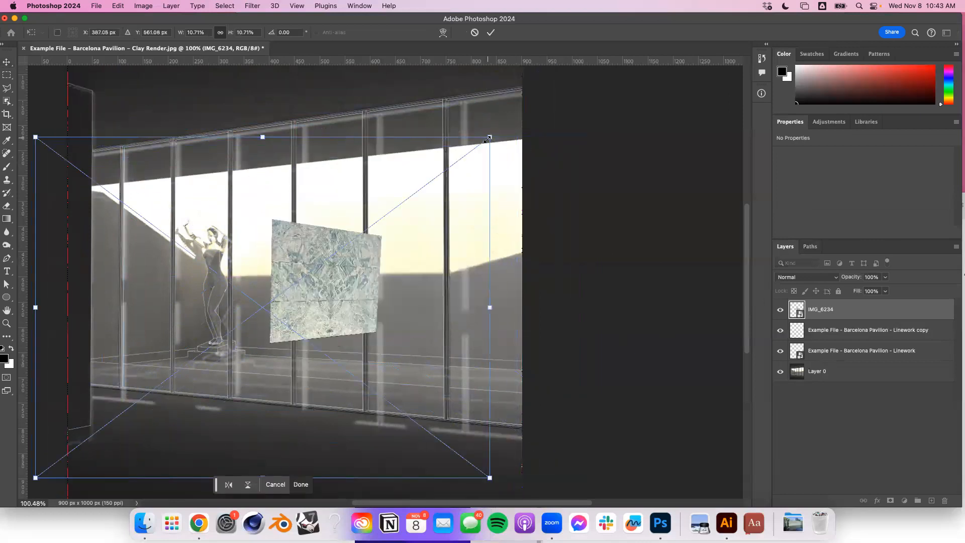
pyautogui.moveTo(489, 135); pyautogui.dragTo(524, 202)
pyautogui.moveTo(332, 291); pyautogui.dragTo(369, 270)
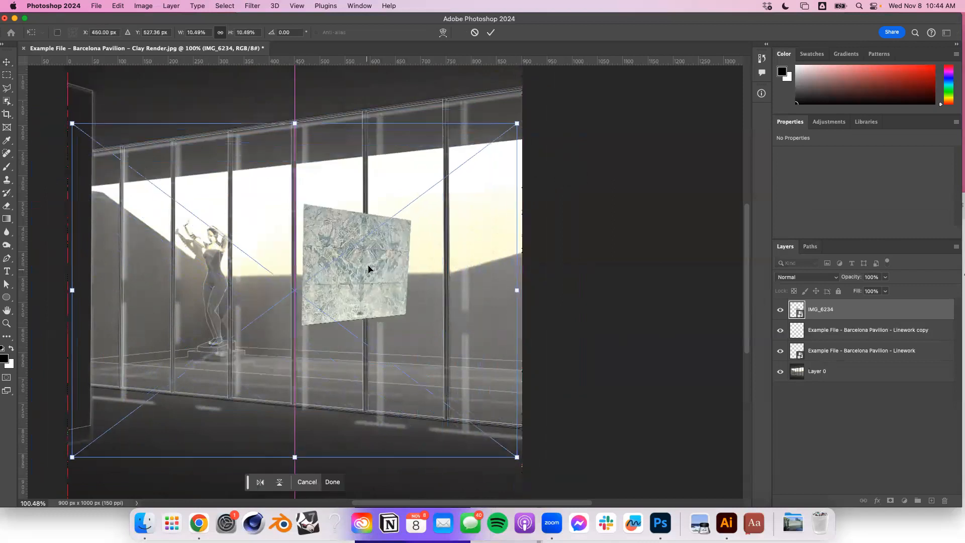
pyautogui.click(494, 34)
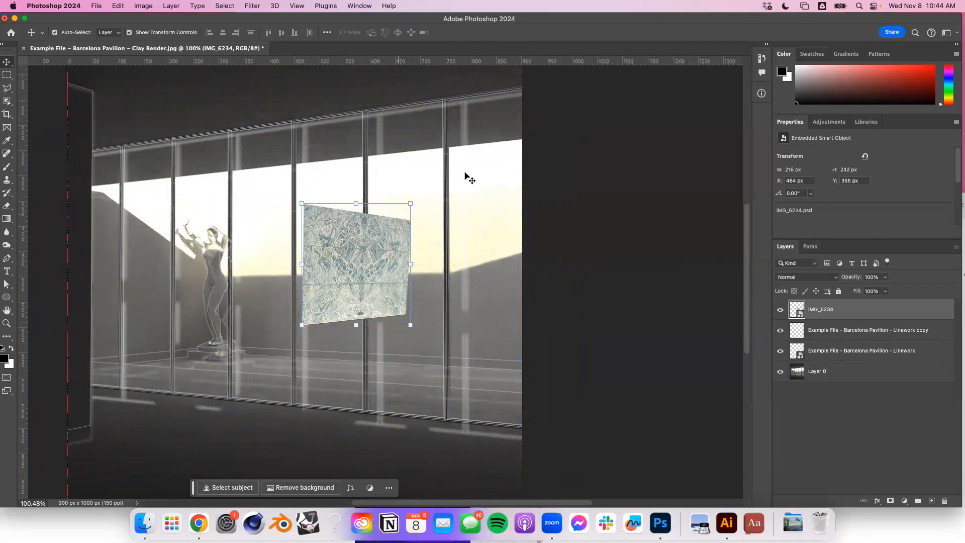
# Shrink the marble smart object to about 9.01% and place it just beside the statue.
pyautogui.moveTo(413, 209); pyautogui.dragTo(480, 181)
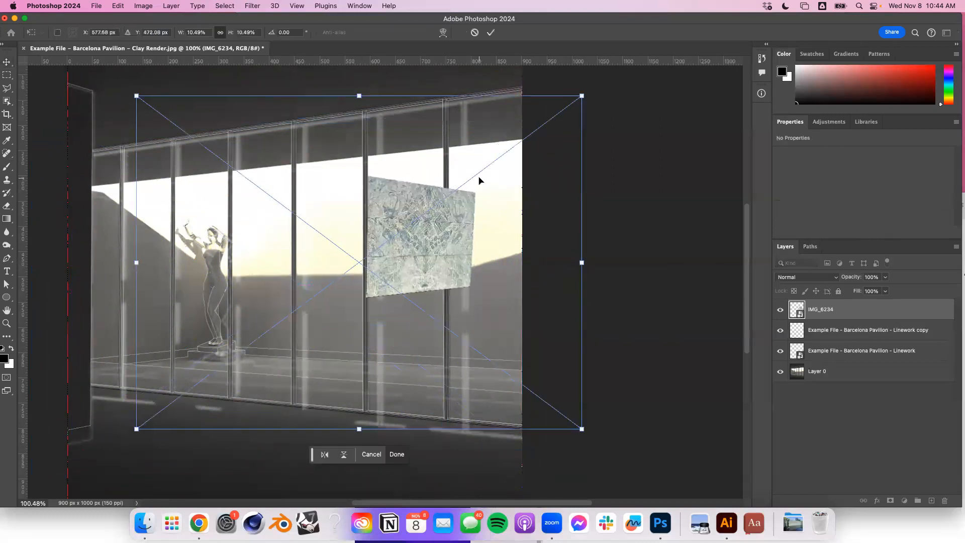
pyautogui.moveTo(453, 239); pyautogui.dragTo(367, 282)
pyautogui.moveTo(517, 122); pyautogui.dragTo(431, 189)
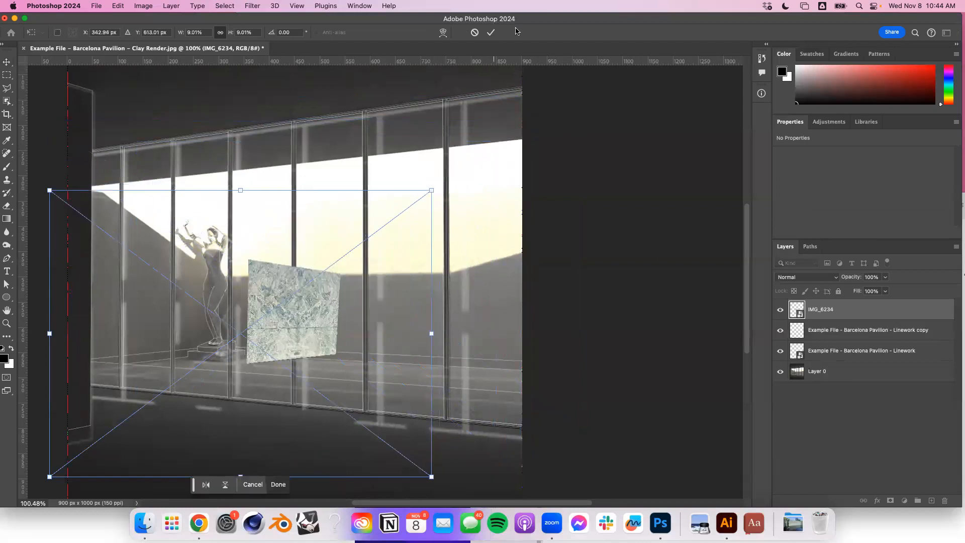
pyautogui.press('Return')
# Enlarge the marble smart object to about 302 by 336 px, position it partly over the statue, and apply the transform.
pyautogui.rightClick(863, 309)
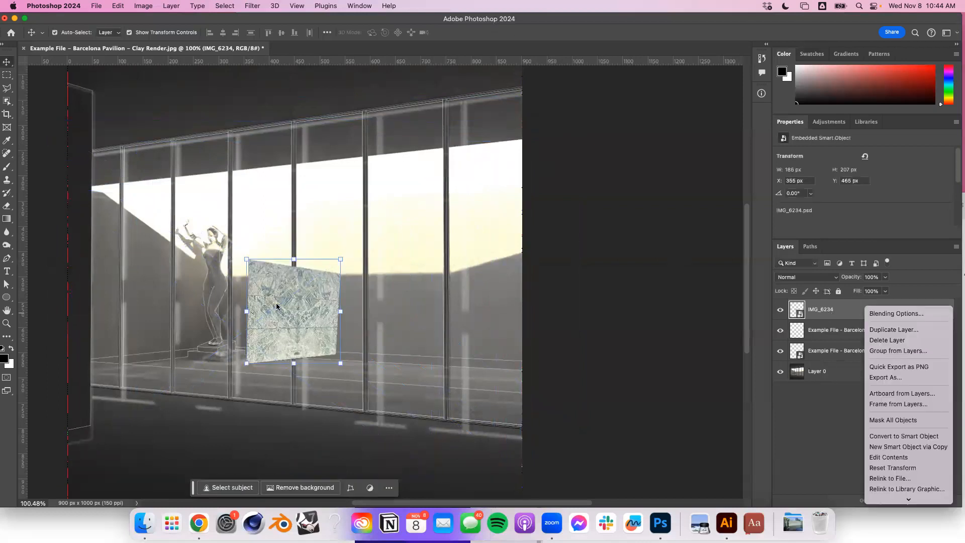
pyautogui.click(351, 250)
pyautogui.moveTo(341, 260); pyautogui.dragTo(315, 241)
pyautogui.moveTo(405, 170); pyautogui.dragTo(666, 41)
pyautogui.moveTo(467, 239); pyautogui.dragTo(337, 326)
pyautogui.click(491, 33)
# Rasterize the IMG_6234 smart object layer into a pixel layer.
pyautogui.rightClick(842, 308)
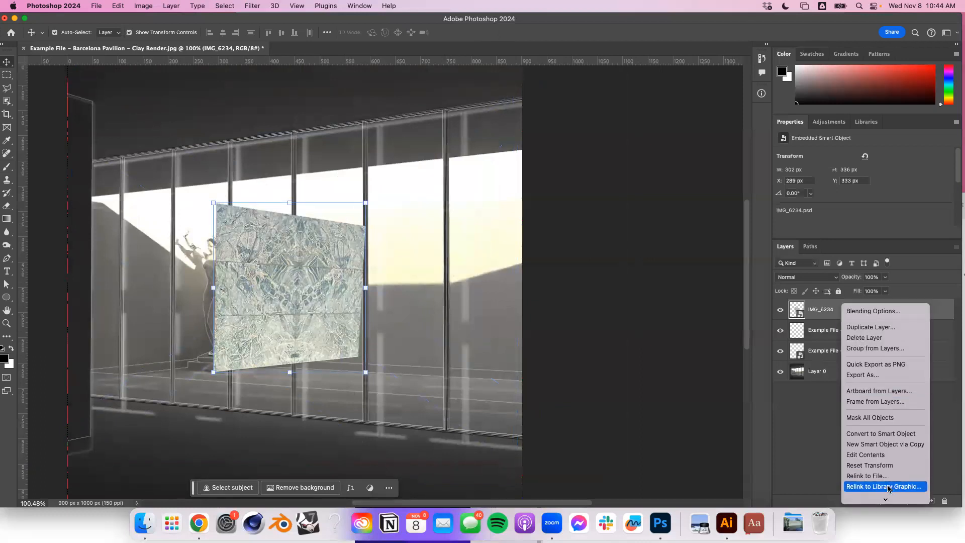
pyautogui.scroll(-4, 889, 477)
pyautogui.scroll(-3, 885, 478)
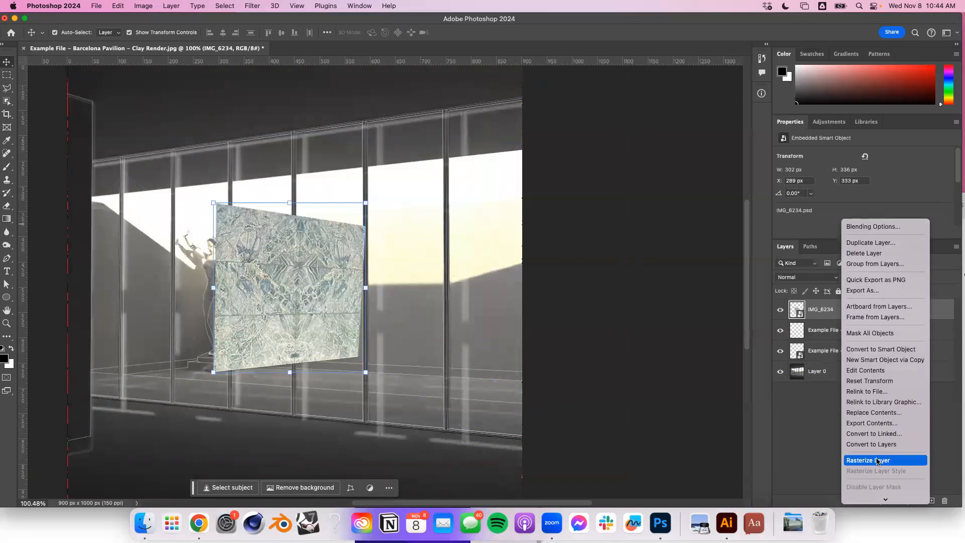
pyautogui.click(877, 460)
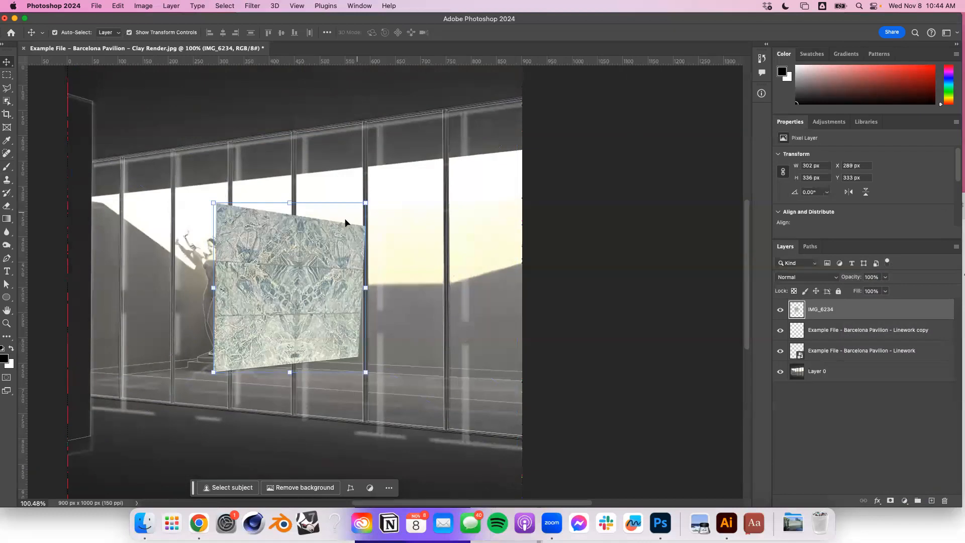
# Move the rasterized marble panel clear of the statue to its right and scale it to about 93%.
pyautogui.moveTo(333, 274); pyautogui.dragTo(435, 268)
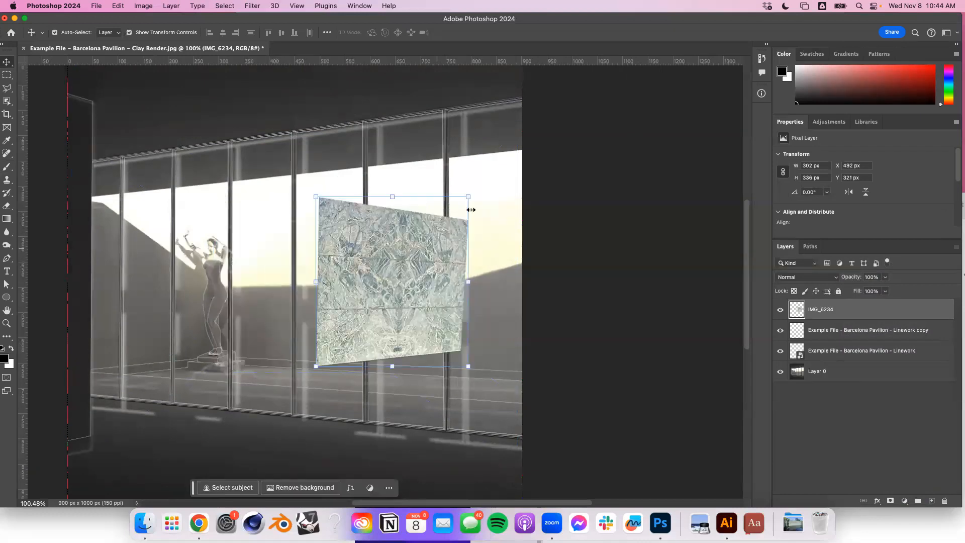
pyautogui.moveTo(467, 198)
pyautogui.mouseDown()
pyautogui.moveTo(497, 146)
pyautogui.moveTo(416, 221)
pyautogui.moveTo(465, 200)
pyautogui.mouseUp()
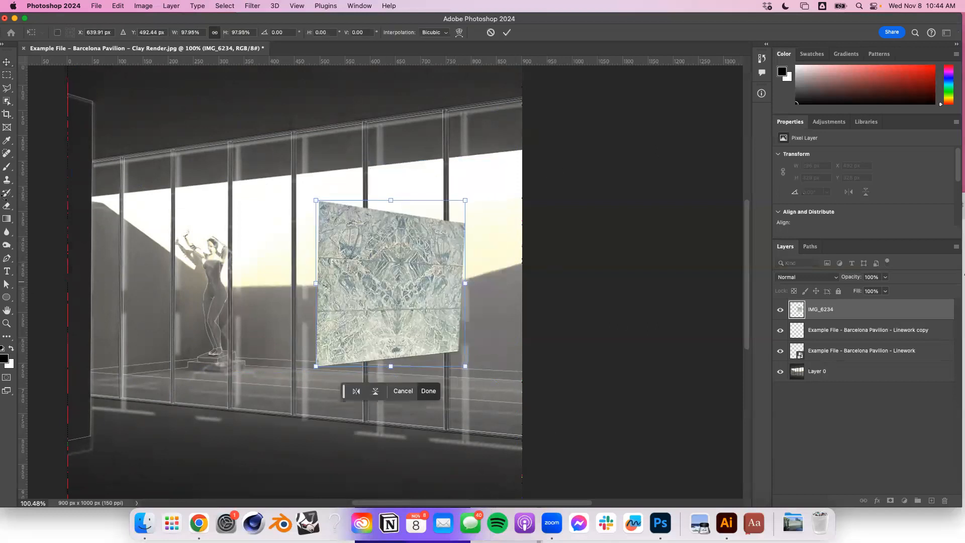
pyautogui.moveTo(471, 201); pyautogui.dragTo(503, 226)
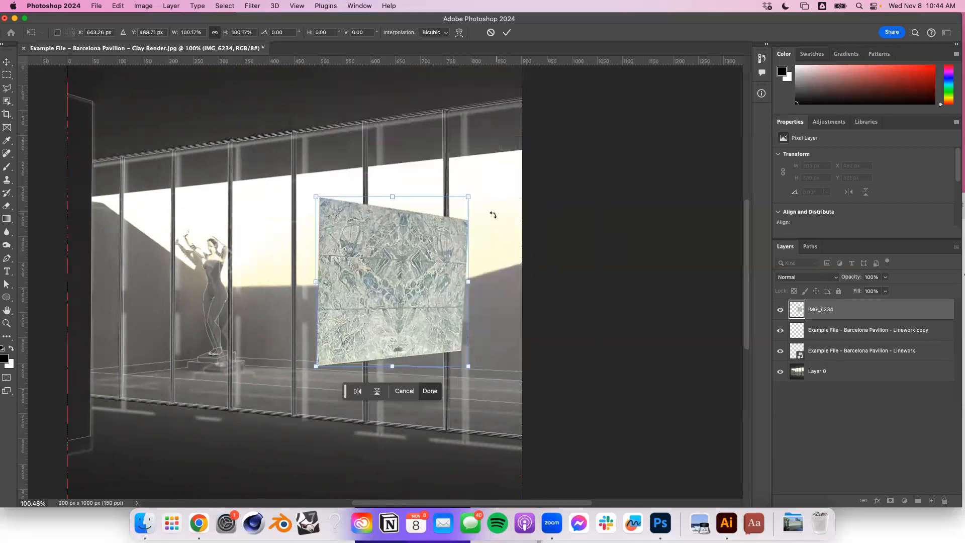
pyautogui.moveTo(466, 195); pyautogui.dragTo(452, 210)
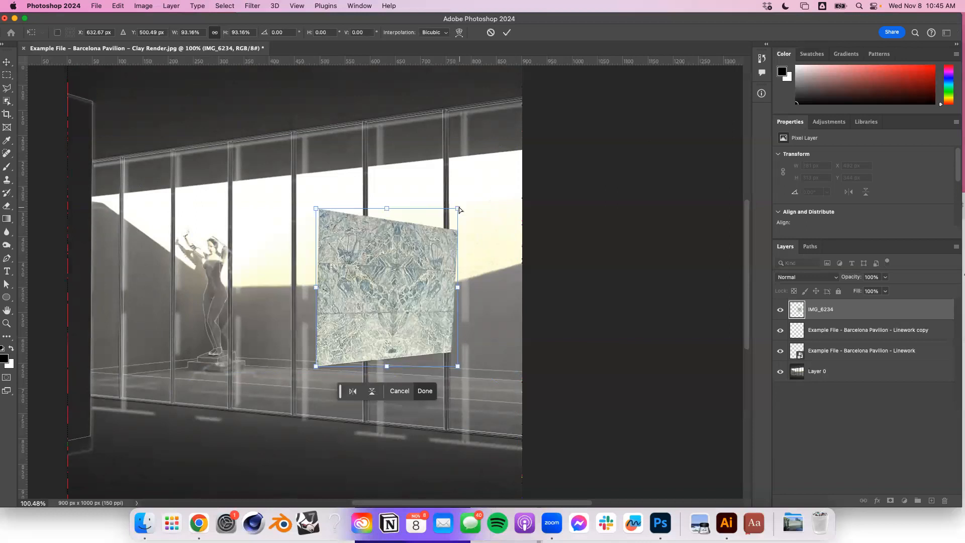
# Distort the marble panel by pulling its four corners separately, stretching the right side taller than the left.
pyautogui.moveTo(459, 209); pyautogui.dragTo(477, 110)
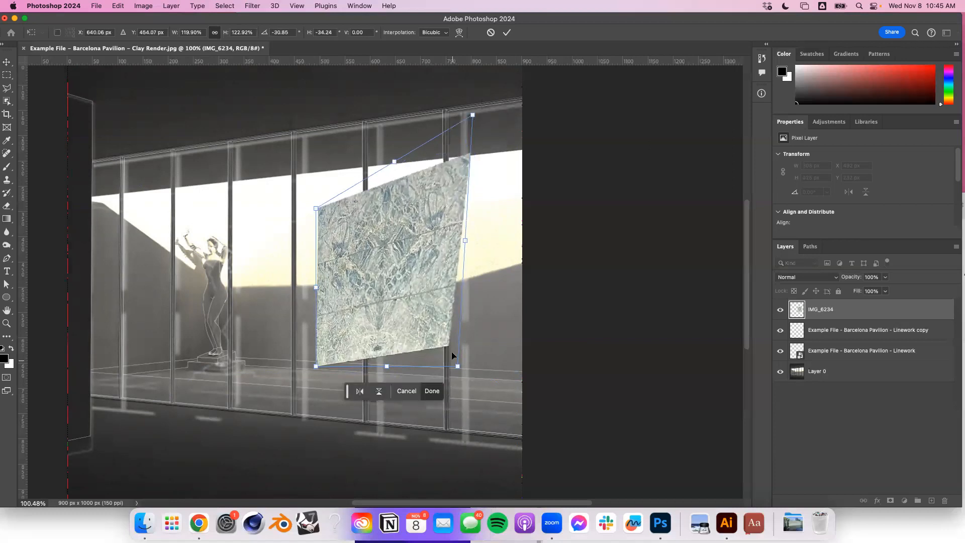
pyautogui.moveTo(458, 367); pyautogui.dragTo(498, 414)
pyautogui.moveTo(315, 210); pyautogui.dragTo(311, 184)
pyautogui.moveTo(315, 364); pyautogui.dragTo(296, 365)
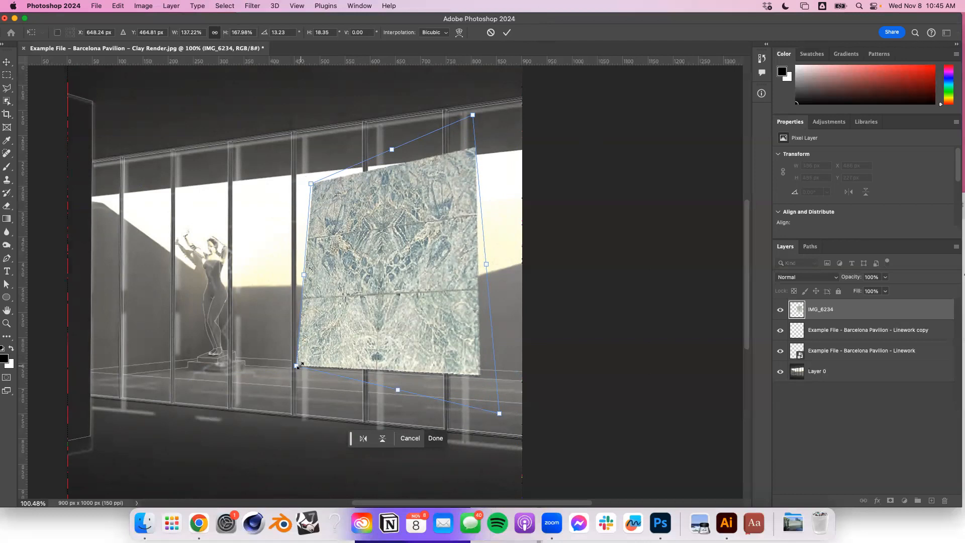
pyautogui.moveTo(296, 370); pyautogui.dragTo(303, 362)
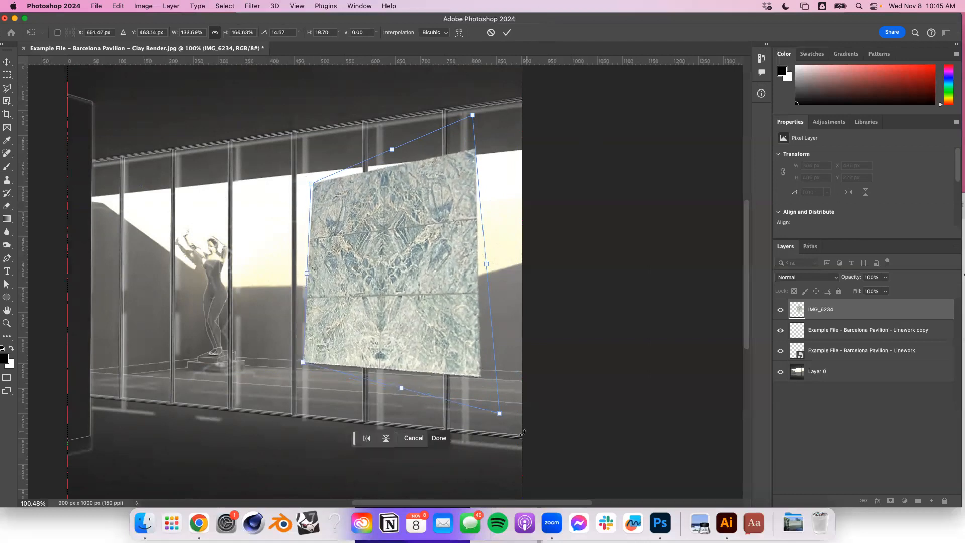
pyautogui.moveTo(500, 415); pyautogui.dragTo(493, 407)
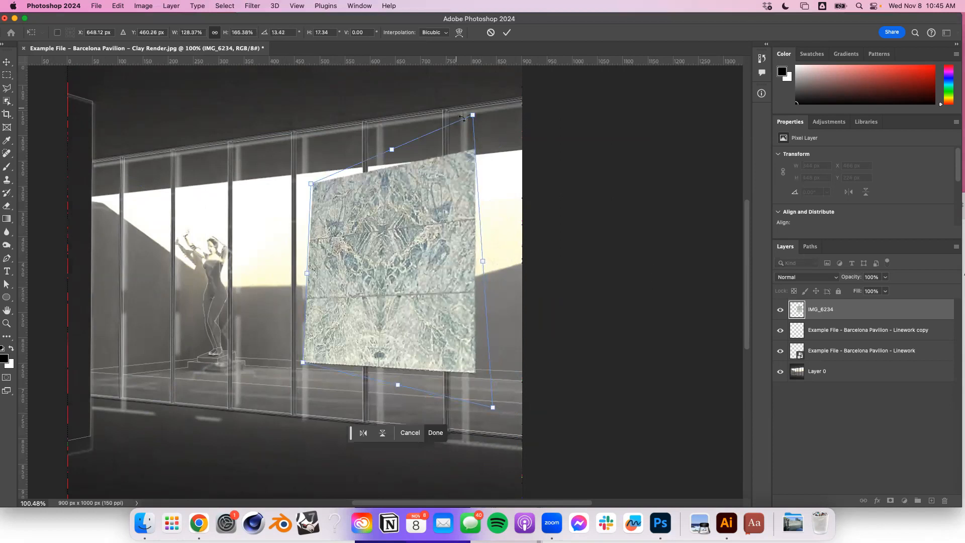
# Lower the panel's upper corners and pull its right corners inward, apply the distortion, and shift the panel slightly toward the statue.
pyautogui.moveTo(474, 118); pyautogui.dragTo(478, 132)
pyautogui.moveTo(316, 185); pyautogui.dragTo(308, 219)
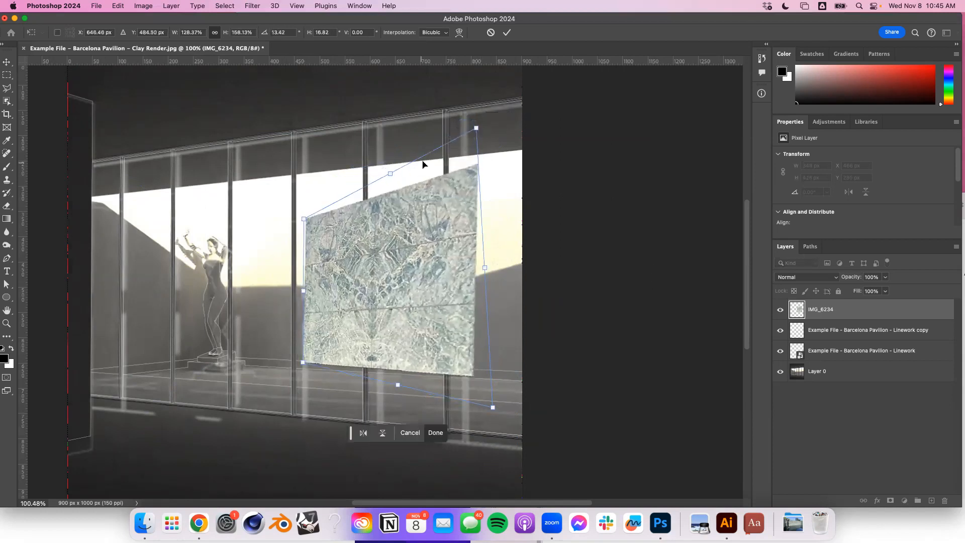
pyautogui.moveTo(476, 129); pyautogui.dragTo(478, 169)
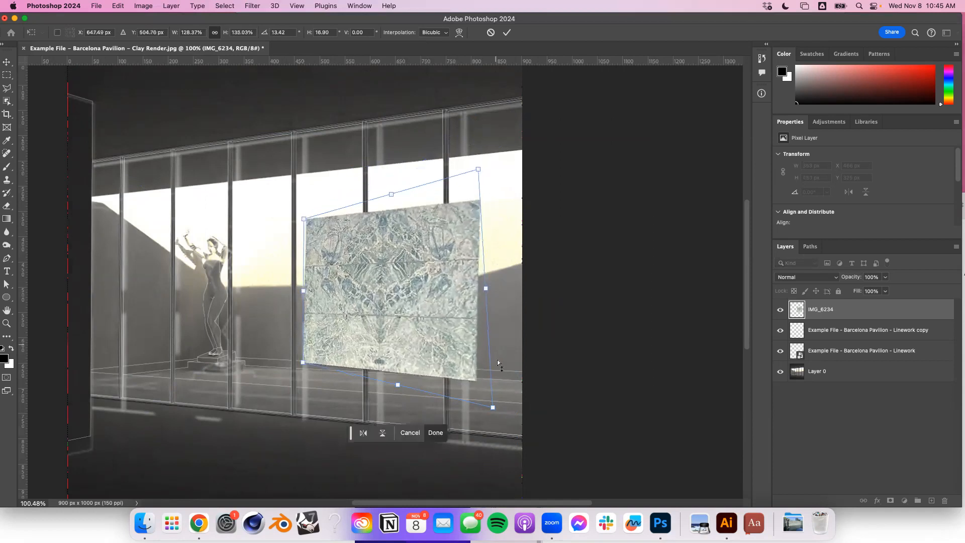
pyautogui.moveTo(493, 408)
pyautogui.mouseDown()
pyautogui.moveTo(484, 383)
pyautogui.moveTo(490, 402)
pyautogui.moveTo(486, 393)
pyautogui.mouseUp()
pyautogui.moveTo(481, 174); pyautogui.dragTo(471, 181)
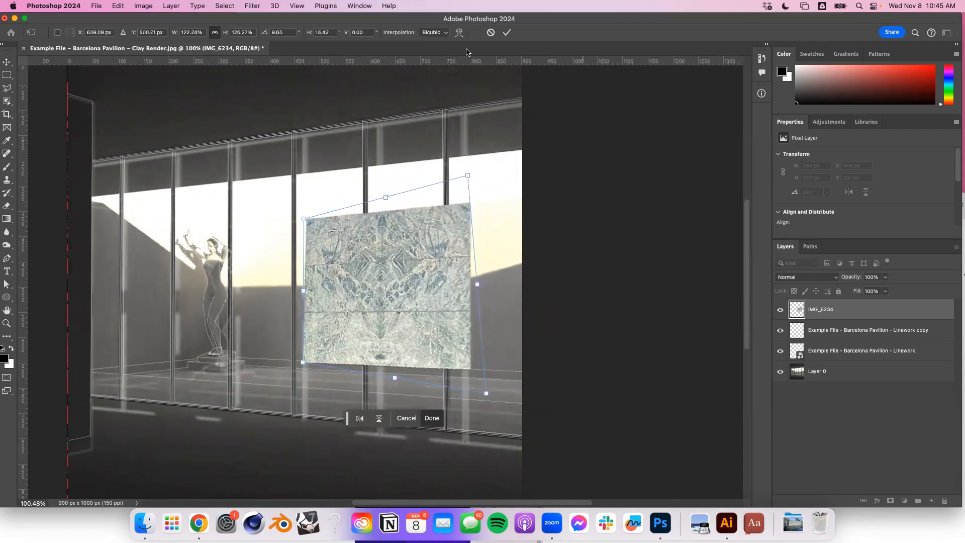
pyautogui.click(508, 34)
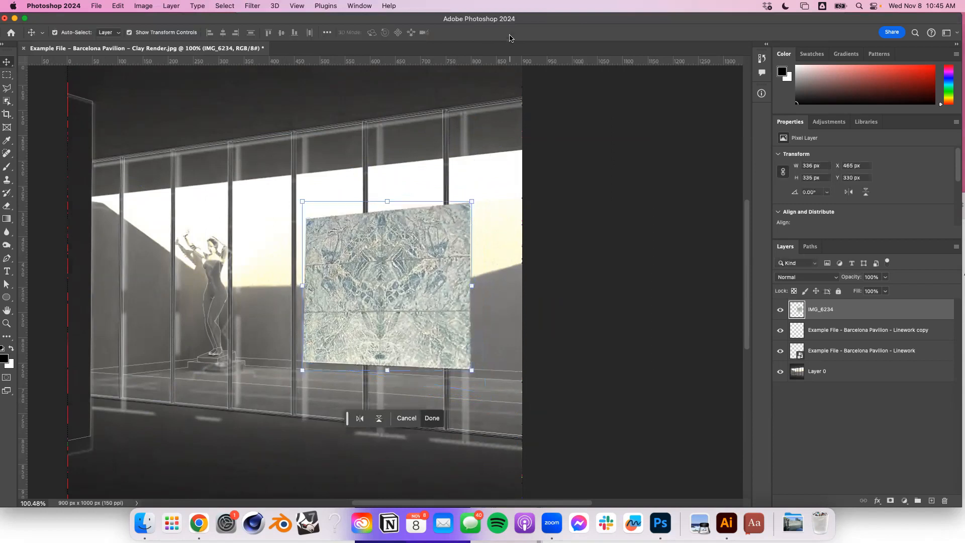
pyautogui.click(636, 168)
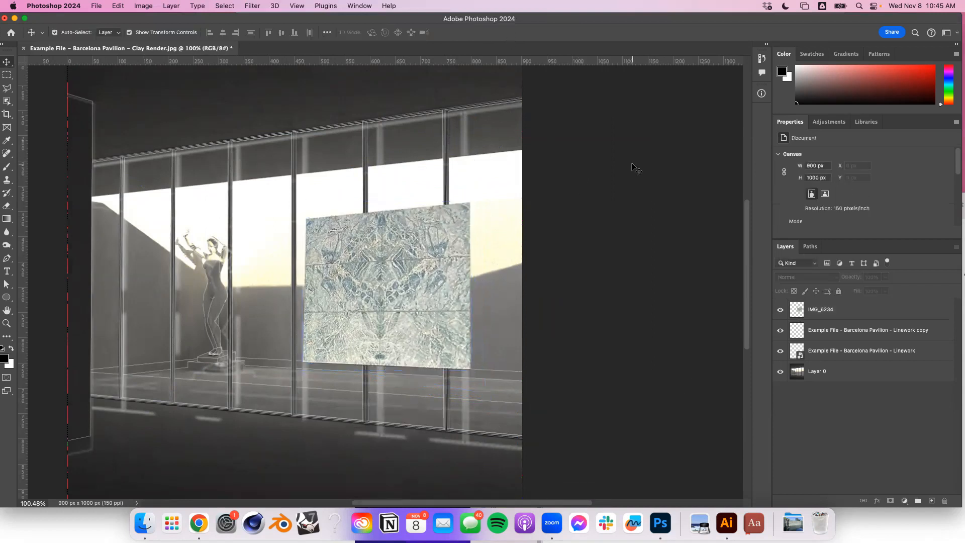
pyautogui.moveTo(442, 314); pyautogui.dragTo(406, 311)
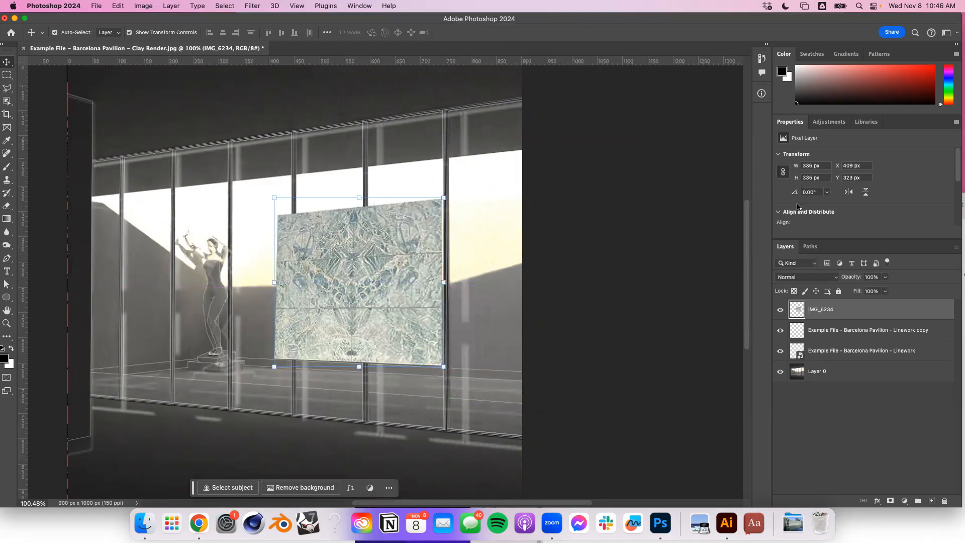
# Turn the transform controls off, on and off again while shifting the marble panel down toward the statue.
pyautogui.click(181, 30)
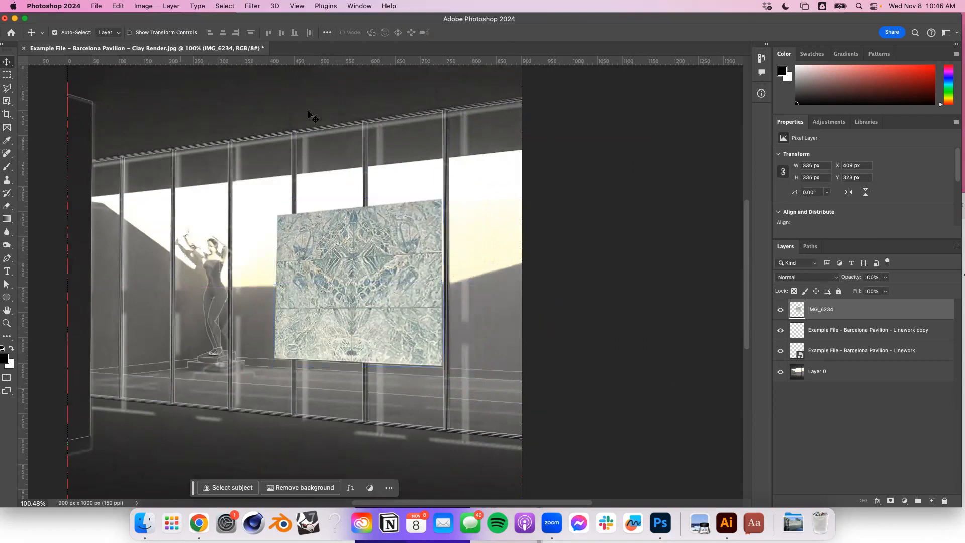
pyautogui.moveTo(414, 310)
pyautogui.mouseDown()
pyautogui.moveTo(440, 271)
pyautogui.moveTo(426, 327)
pyautogui.moveTo(382, 314)
pyautogui.moveTo(410, 295)
pyautogui.mouseUp()
pyautogui.moveTo(435, 250); pyautogui.dragTo(411, 269)
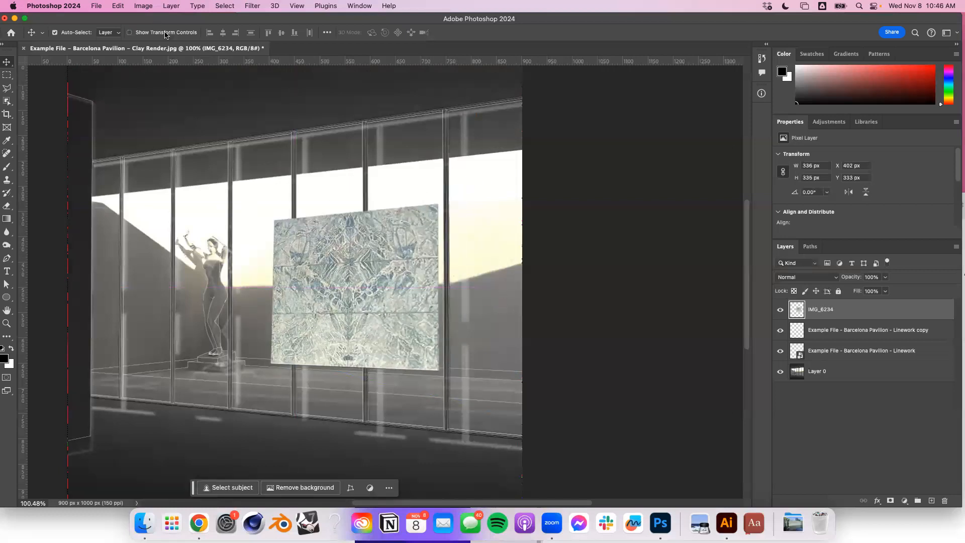
pyautogui.click(130, 33)
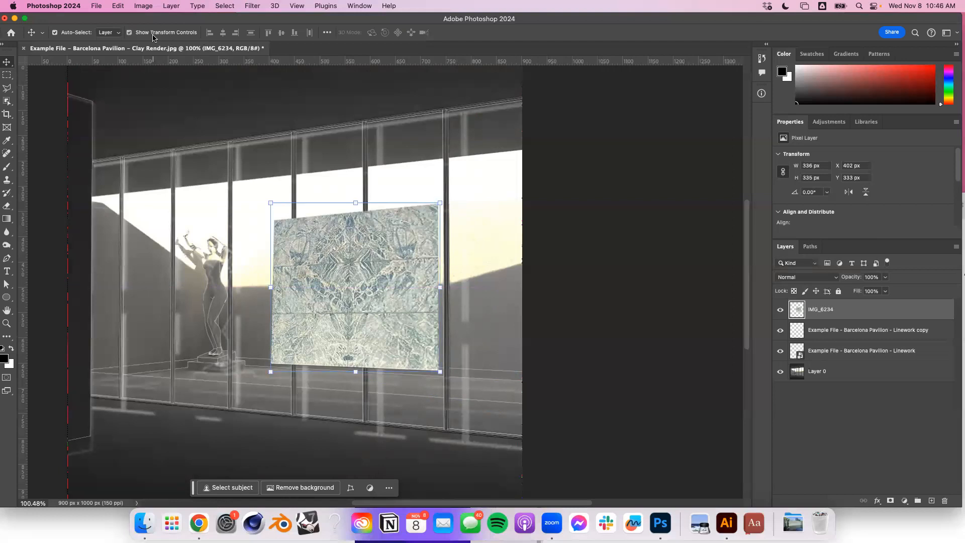
pyautogui.click(155, 33)
pyautogui.moveTo(378, 301); pyautogui.dragTo(351, 282)
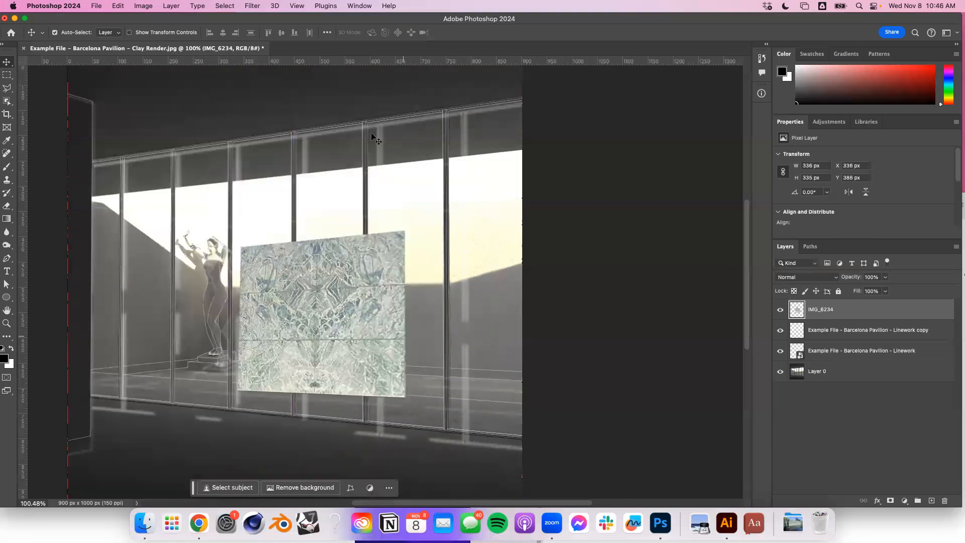
# Show the transform controls again and try stretching the marble panel's upper-right corner outward, undoing the distortion.
pyautogui.click(169, 33)
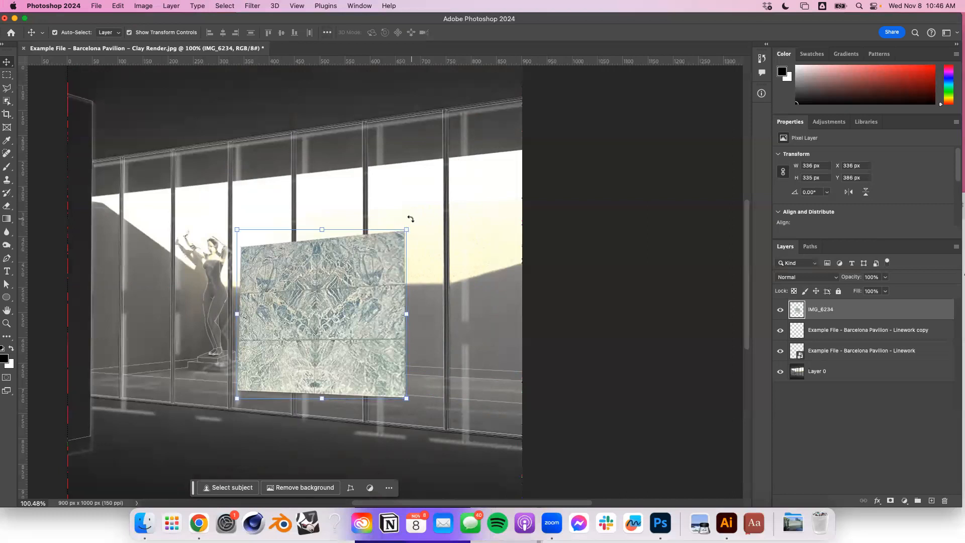
pyautogui.moveTo(407, 232); pyautogui.dragTo(442, 151)
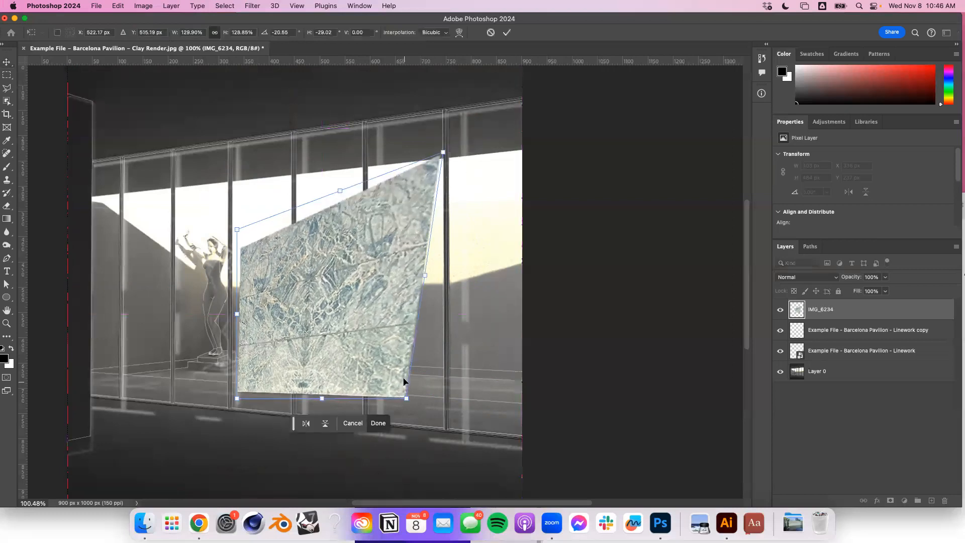
pyautogui.press('super+z')
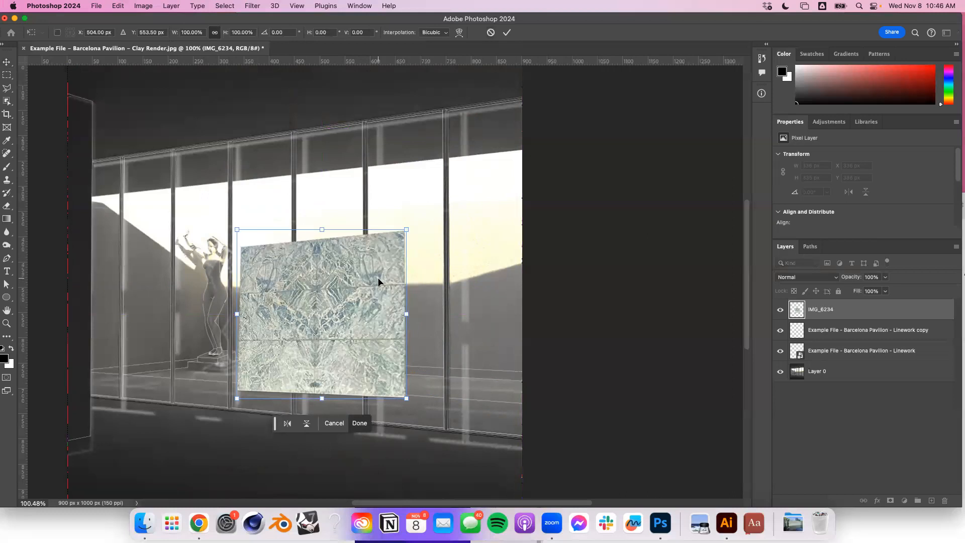
# Move the marble panel to the side of the statue facing the pavilion's entrance wall, partly beyond the canvas edge, clearing the back wall.
pyautogui.moveTo(396, 262); pyautogui.dragTo(423, 219)
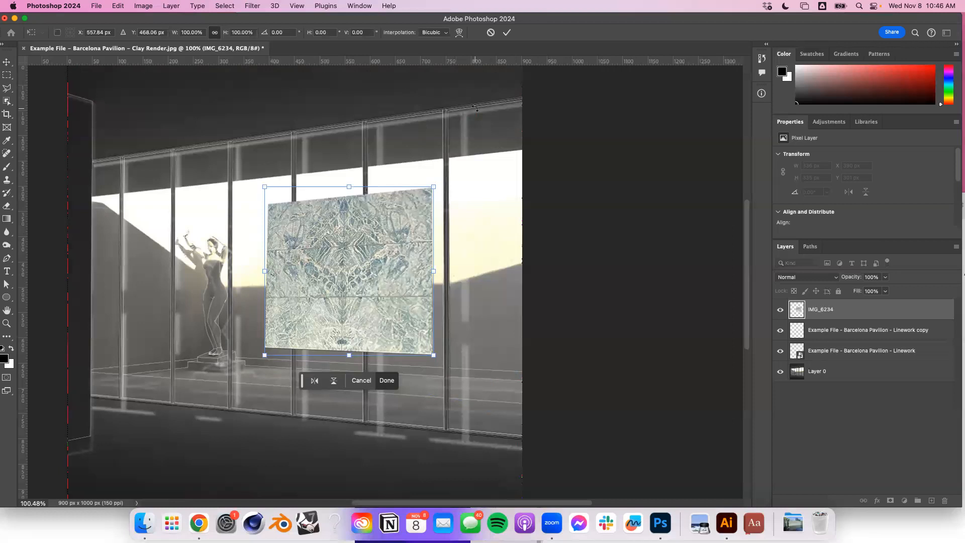
pyautogui.moveTo(415, 263); pyautogui.dragTo(177, 254)
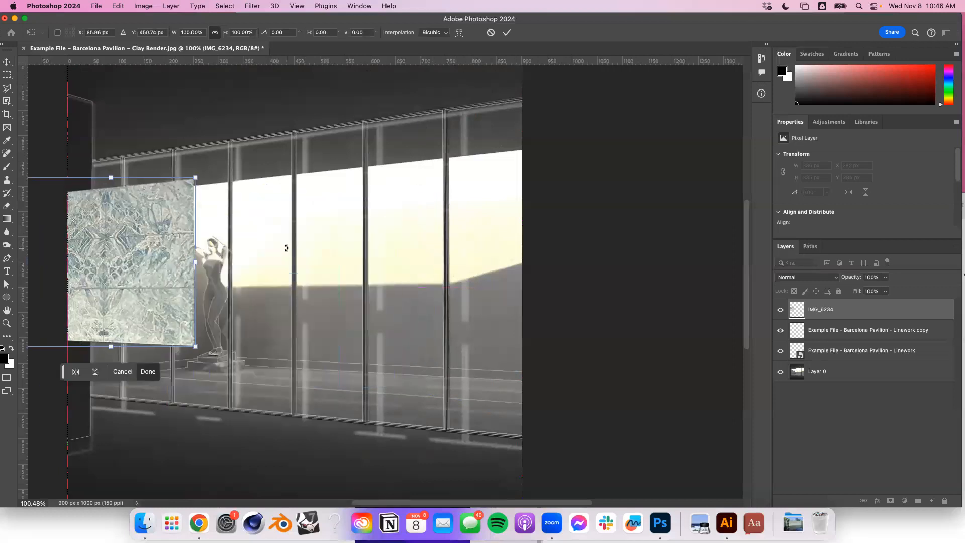
pyautogui.hscroll(-5, 286, 247)
pyautogui.scroll(3, 286, 248)
pyautogui.scroll(-3, 348, 289)
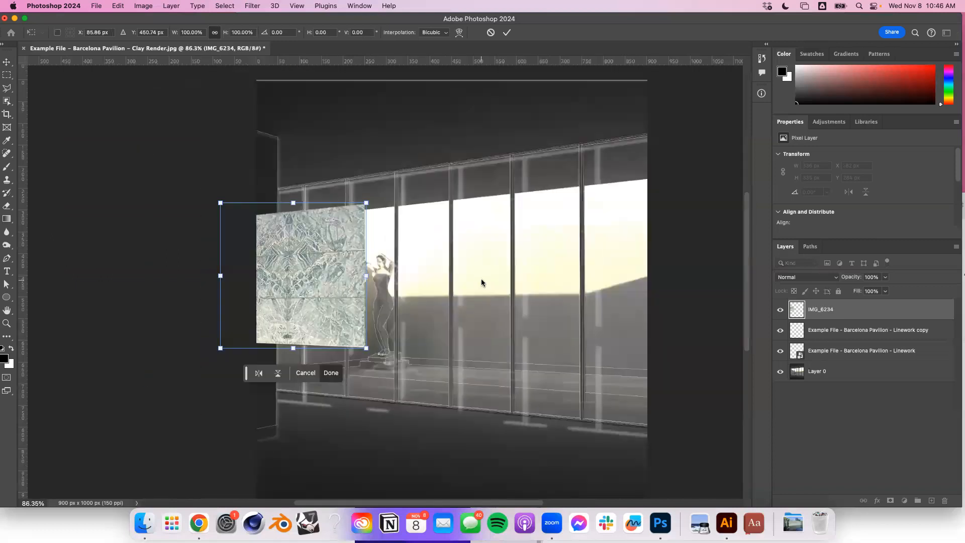
pyautogui.moveTo(539, 272); pyautogui.dragTo(388, 252)
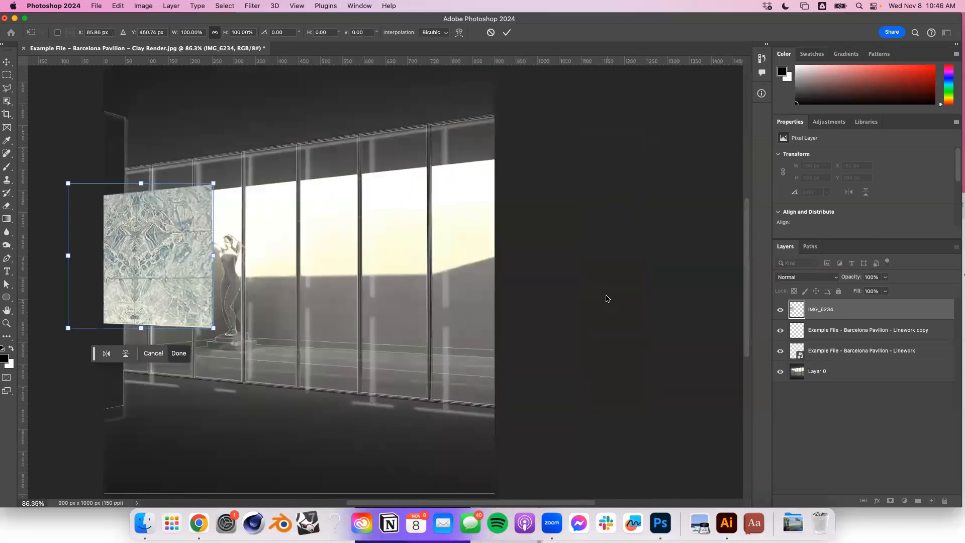
pyautogui.press('Return')
pyautogui.moveTo(133, 190); pyautogui.dragTo(117, 208)
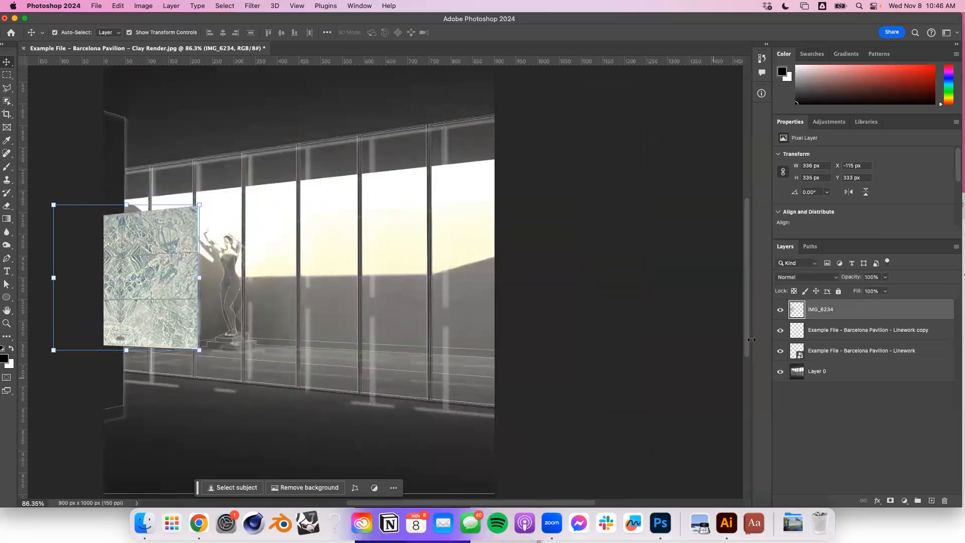
# Hide the Linework copy layer and make the original Linework smart object the active layer.
pyautogui.click(780, 332)
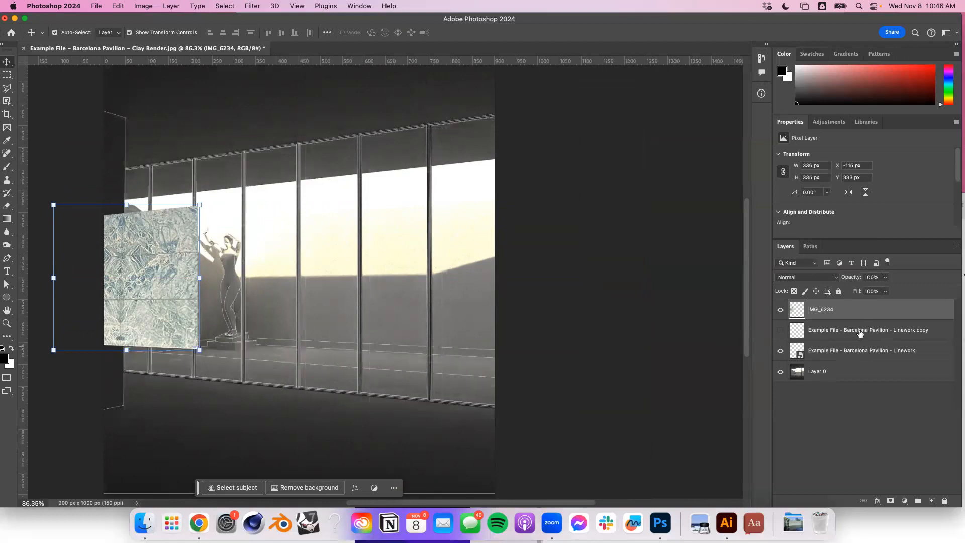
pyautogui.click(864, 350)
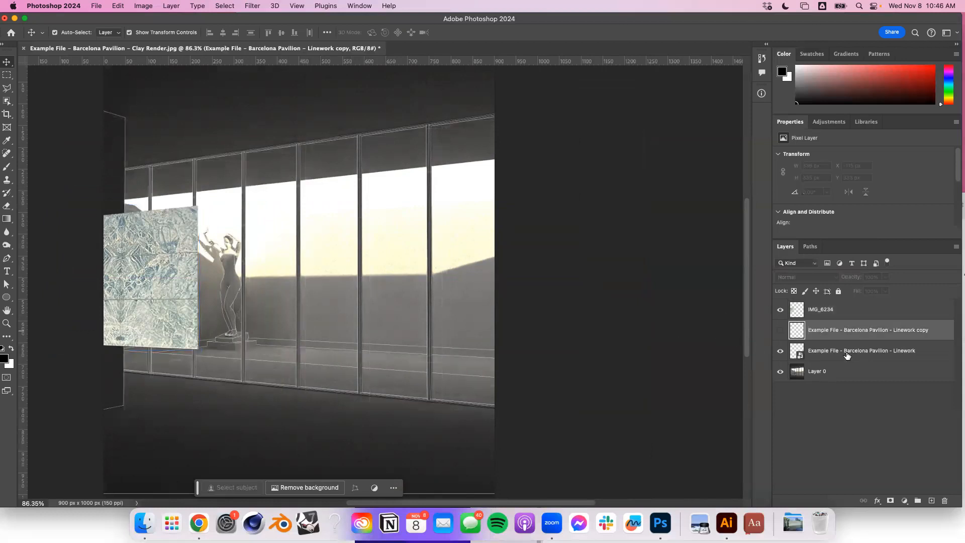
pyautogui.click(780, 372)
pyautogui.click(779, 373)
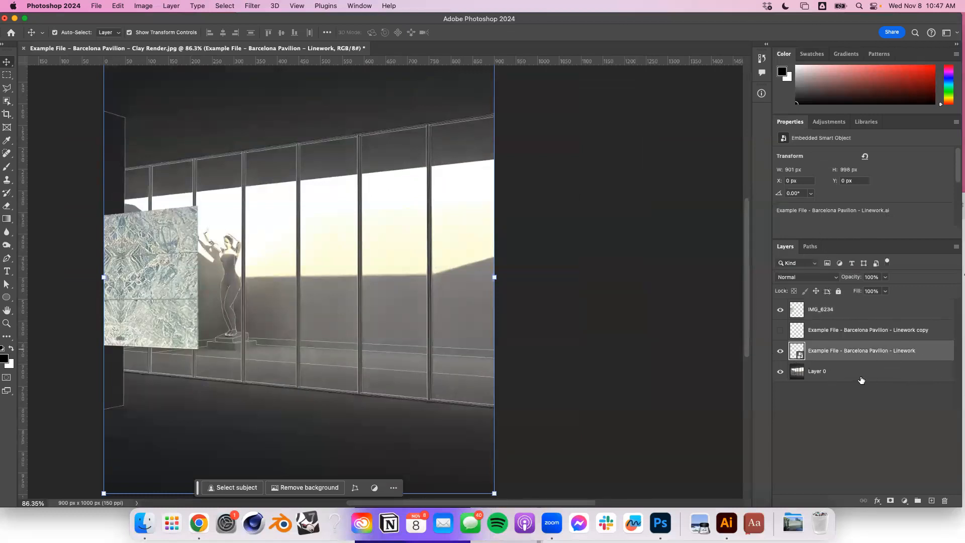
# Select the four back-wall areas between the mullions beside the statue with the Magic Wand, combined into one selection.
pyautogui.click(7, 101)
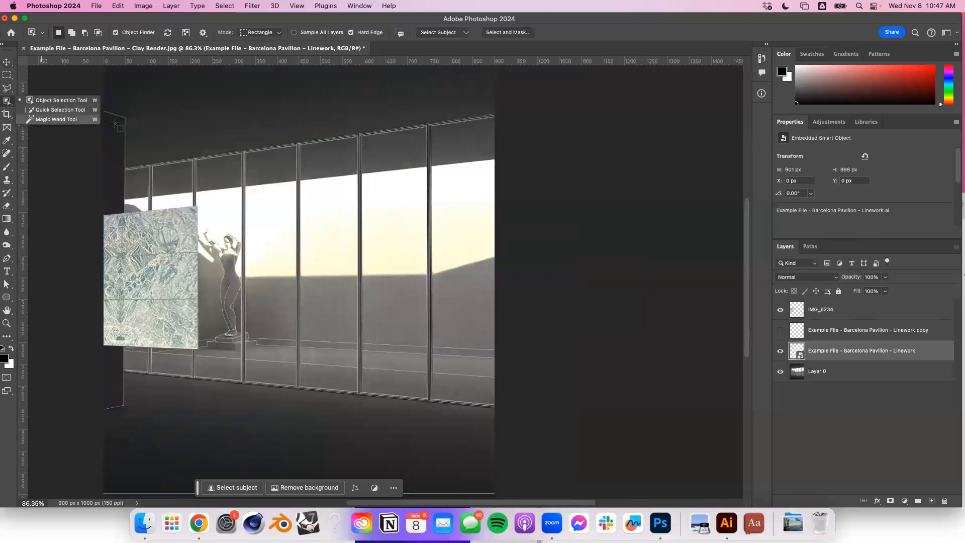
pyautogui.click(67, 120)
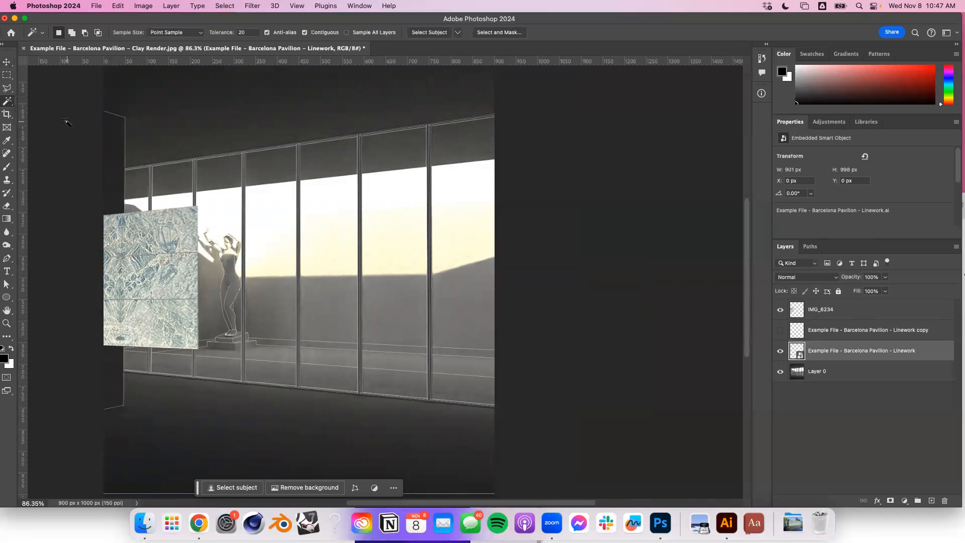
pyautogui.click(260, 234)
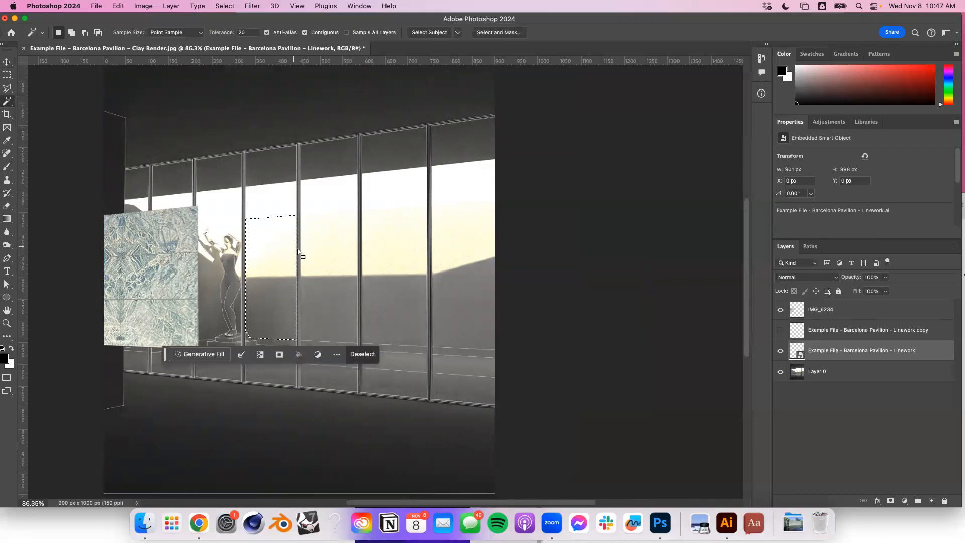
pyautogui.click(322, 275)
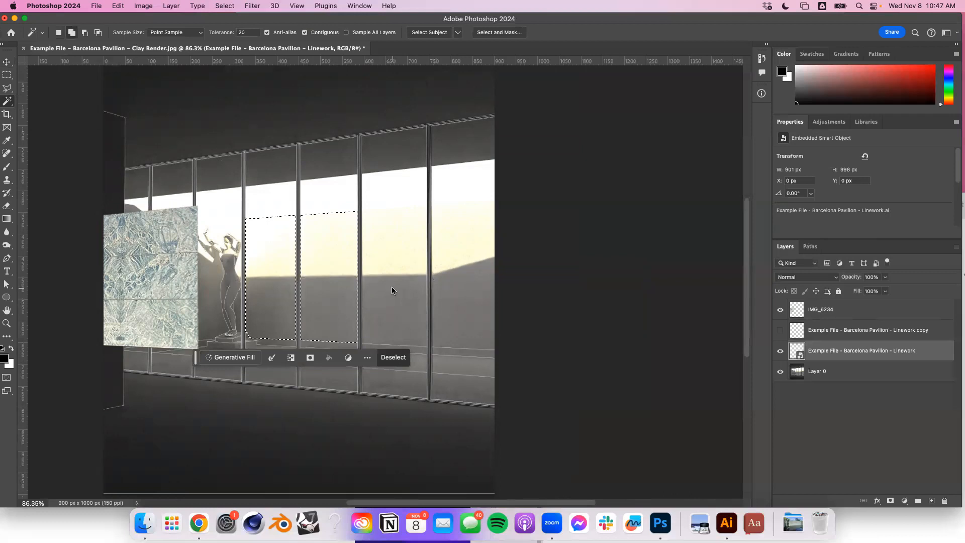
pyautogui.click(391, 287)
pyautogui.keyDown('shift'); pyautogui.click(490, 284); pyautogui.keyUp('shift')
pyautogui.press('shift')
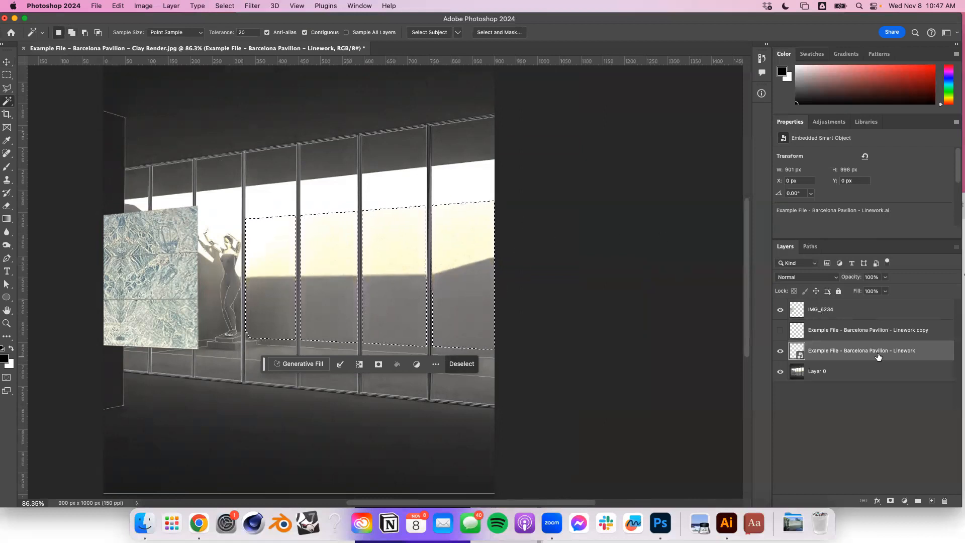
# Mask the IMG_6234 layer with the wall selection, unlink the mask, and target the marble image instead of the mask.
pyautogui.click(879, 310)
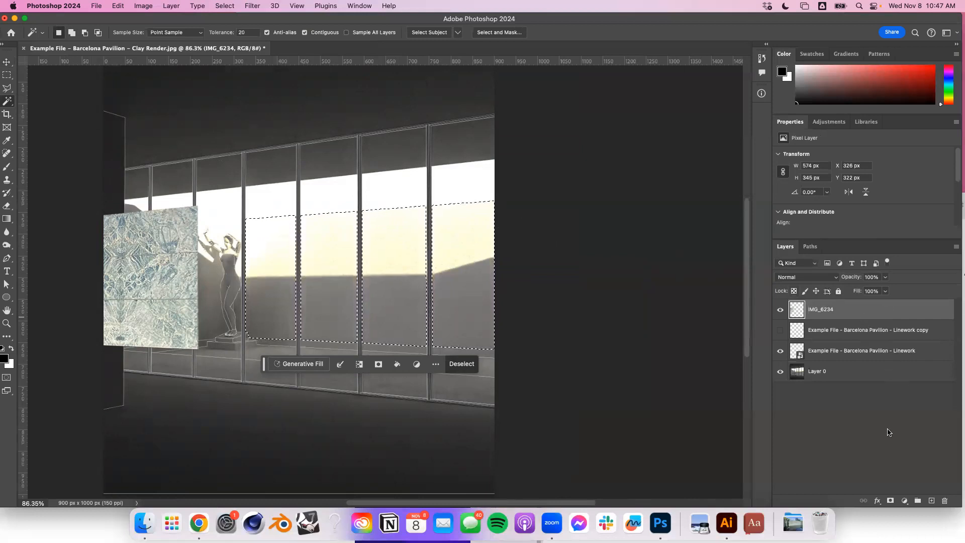
pyautogui.click(889, 501)
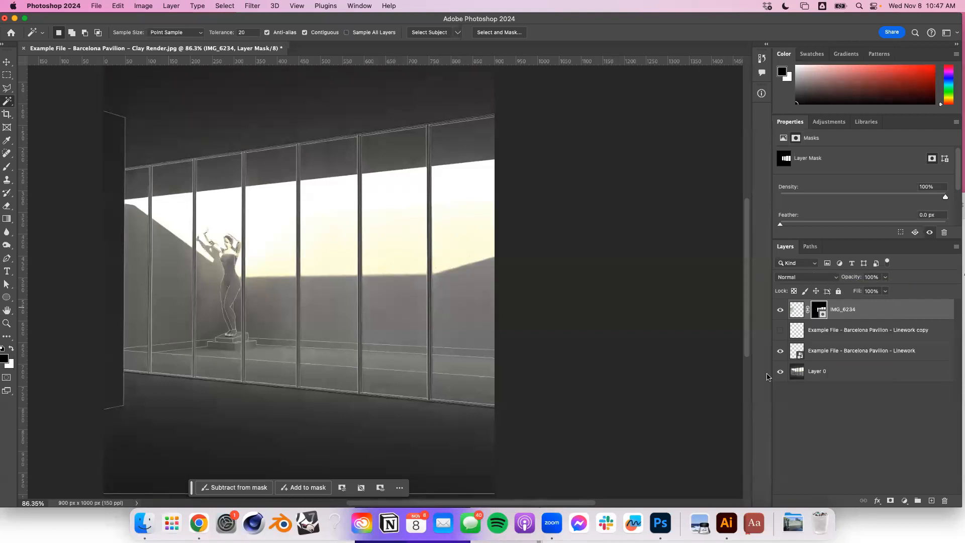
pyautogui.click(804, 310)
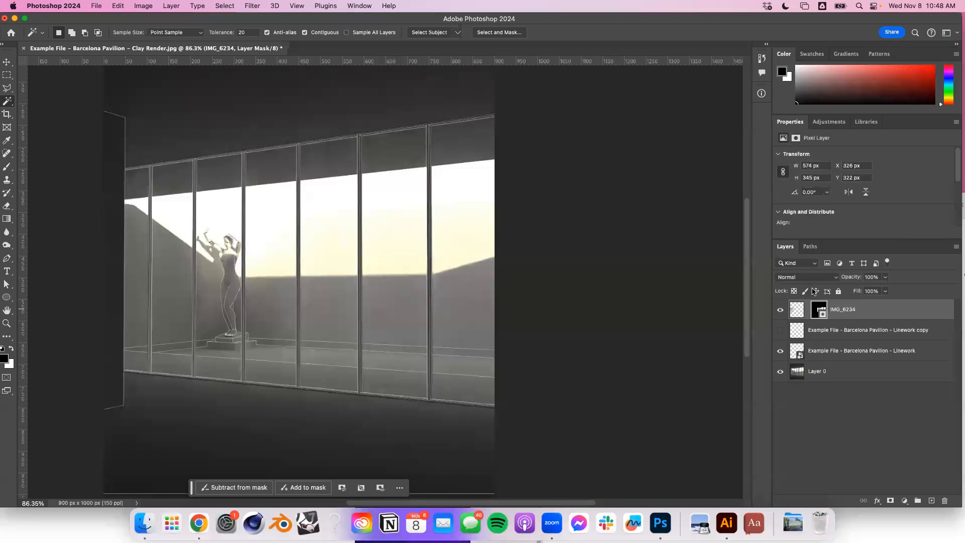
pyautogui.click(794, 314)
# Try to move the unlinked marble image inside its mask with the Move tool, and undo the move.
pyautogui.click(7, 62)
pyautogui.moveTo(171, 277); pyautogui.dragTo(262, 261)
pyautogui.press('super+z')
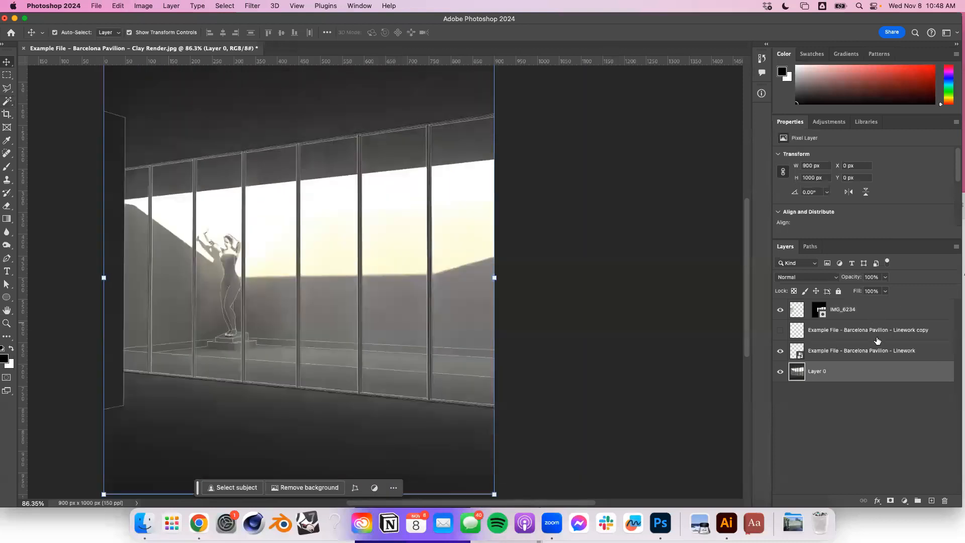
# Lock the Linework copy, Linework and Layer 0 layers, and make IMG_6234 the active layer.
pyautogui.keyDown('shift'); pyautogui.click(891, 309); pyautogui.keyUp('shift')
pyautogui.click(838, 290)
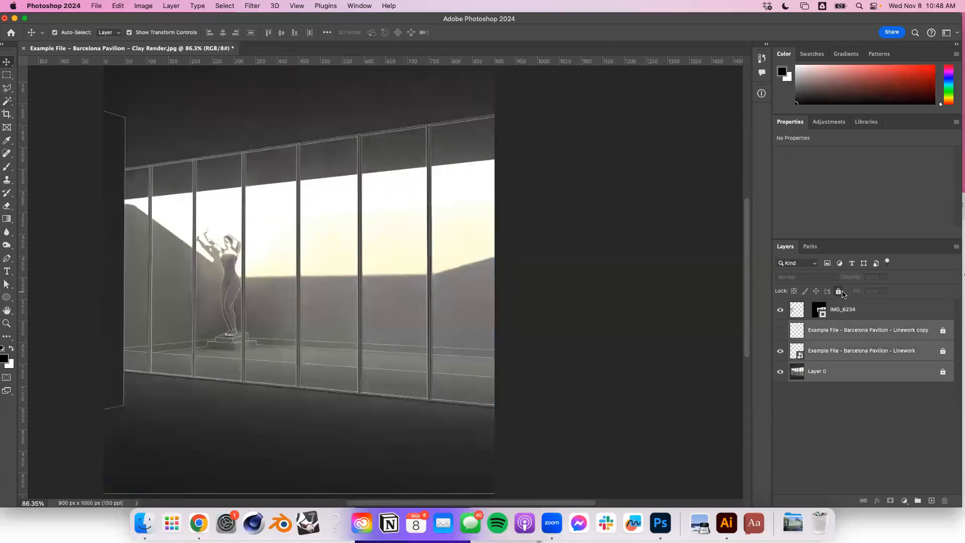
pyautogui.click(866, 312)
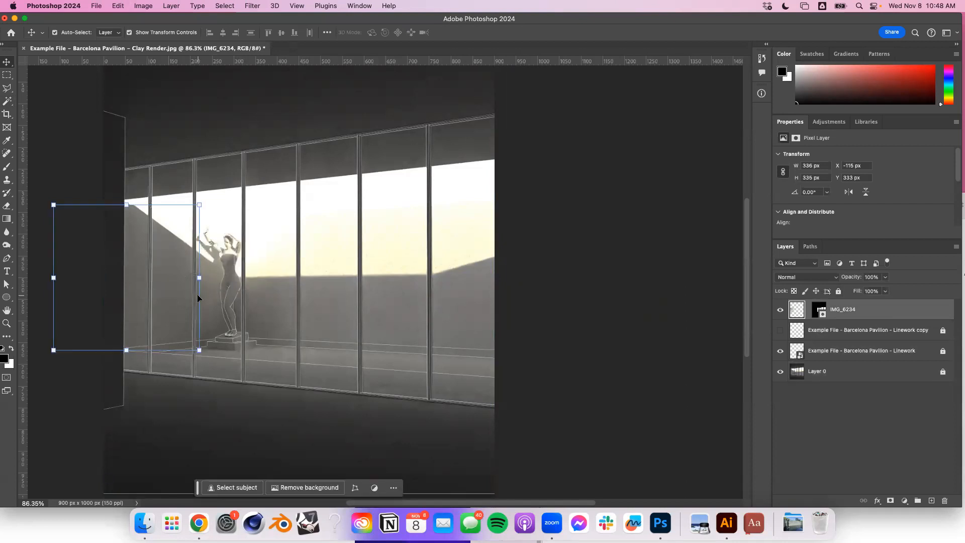
# Scale the marble image to about 183%, position it to fill the masked wall areas, and apply the transformation.
pyautogui.moveTo(200, 280); pyautogui.dragTo(474, 278)
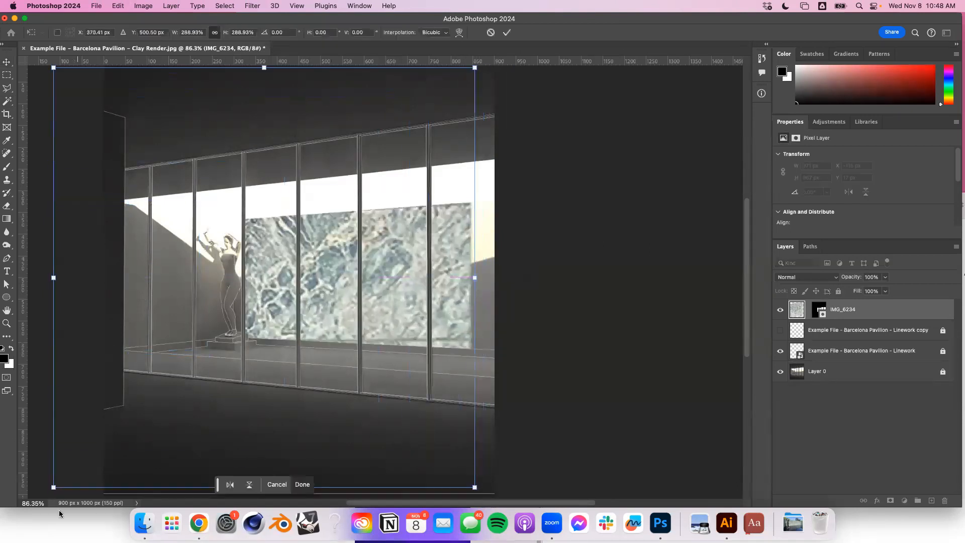
pyautogui.moveTo(54, 487); pyautogui.dragTo(192, 349)
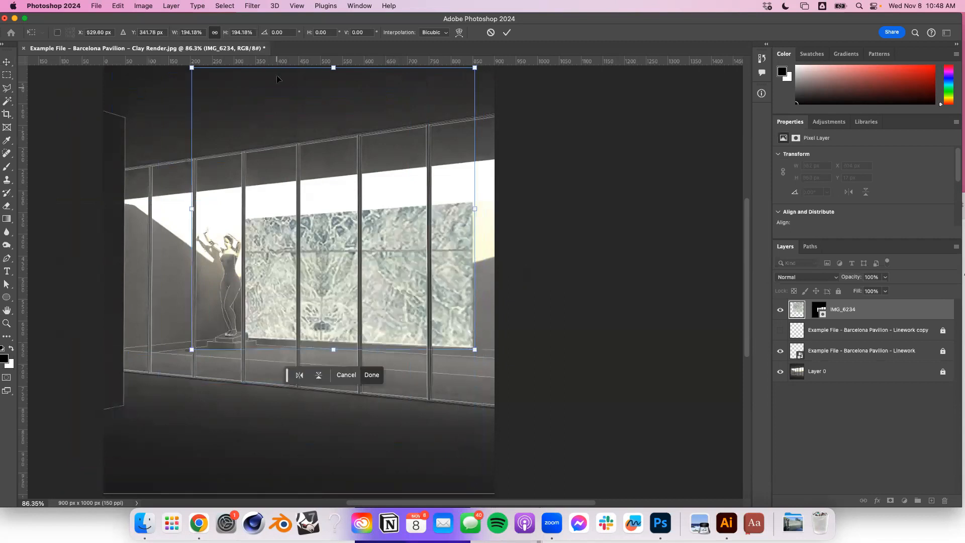
pyautogui.moveTo(186, 68); pyautogui.dragTo(269, 144)
pyautogui.moveTo(414, 306); pyautogui.dragTo(369, 335)
pyautogui.moveTo(429, 171); pyautogui.dragTo(472, 76)
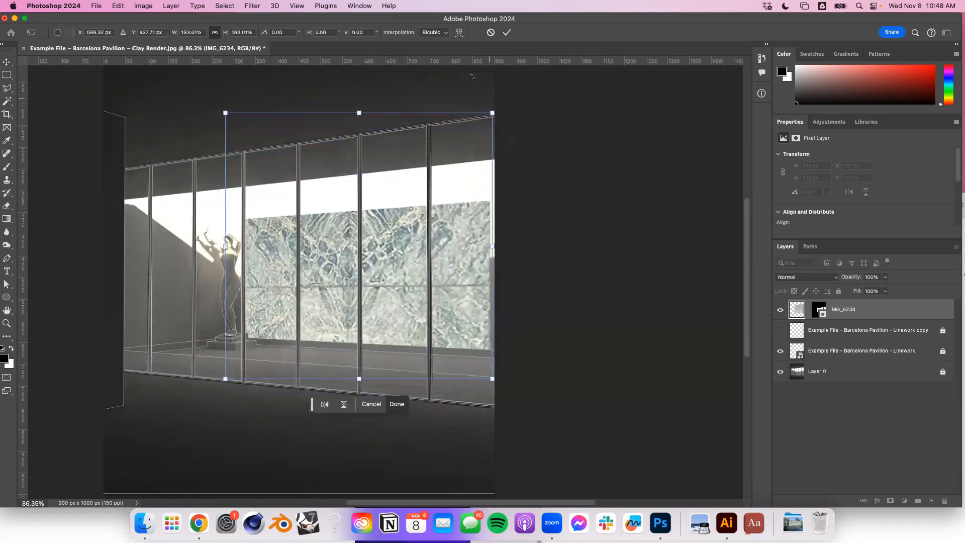
pyautogui.moveTo(394, 239); pyautogui.dragTo(415, 277)
pyautogui.click(507, 32)
pyautogui.click(573, 196)
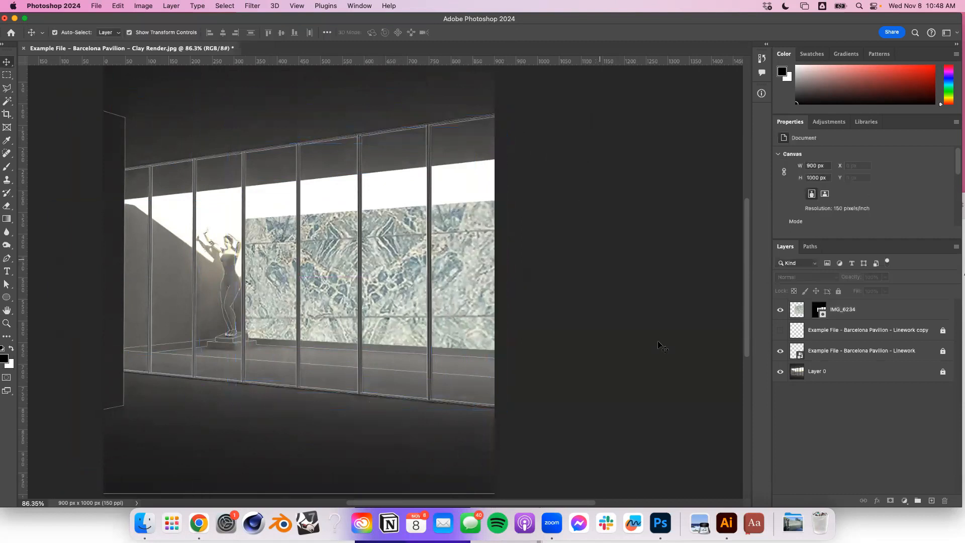
# Distort the marble image by pulling its four corners inward to follow the wall's perspective, and apply the distortion.
pyautogui.click(445, 318)
pyautogui.moveTo(240, 145); pyautogui.dragTo(233, 178)
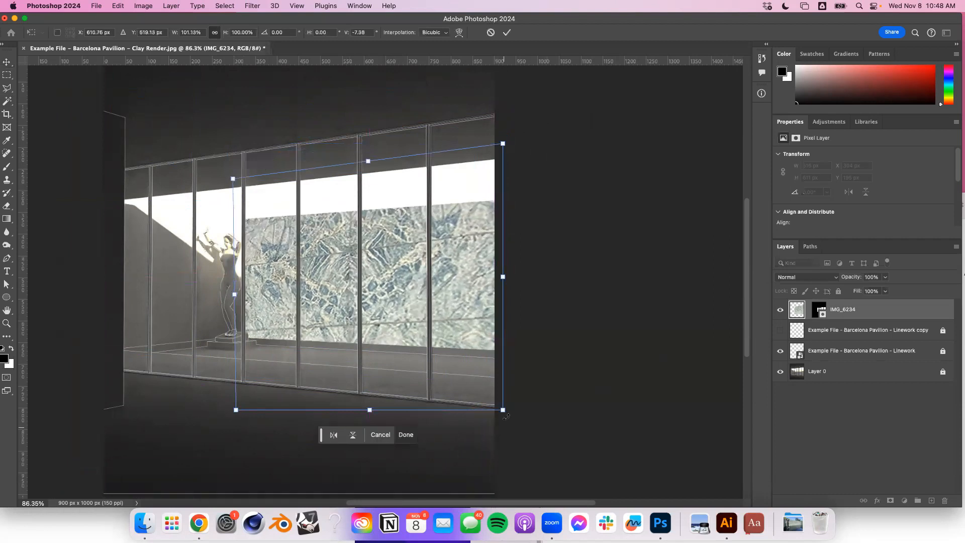
pyautogui.moveTo(236, 414); pyautogui.dragTo(248, 357)
pyautogui.moveTo(504, 408); pyautogui.dragTo(497, 360)
pyautogui.moveTo(504, 144); pyautogui.dragTo(509, 179)
pyautogui.click(507, 32)
pyautogui.click(614, 168)
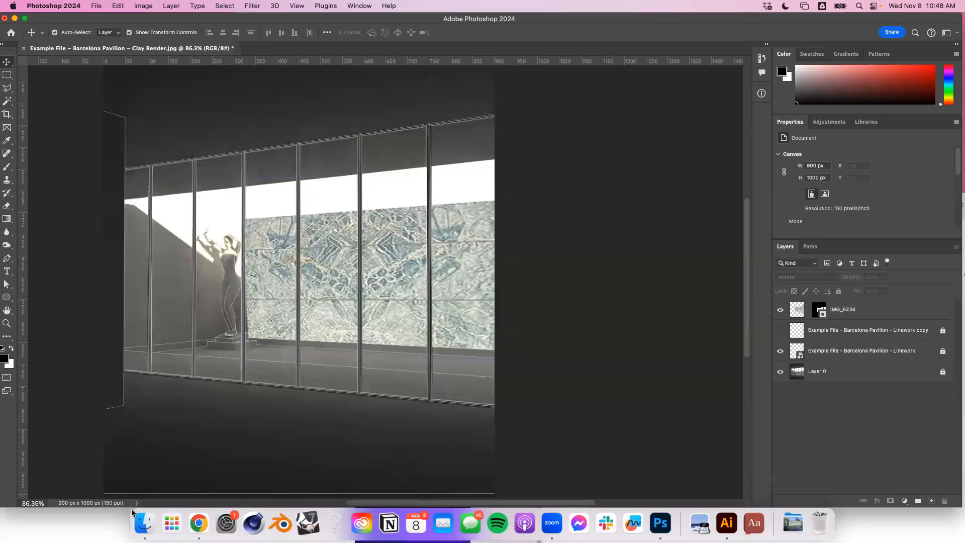
# Place the IMG_6234.jpg photo from the Downloads folder into the pavilion document as a smart object at its default size.
pyautogui.click(144, 523)
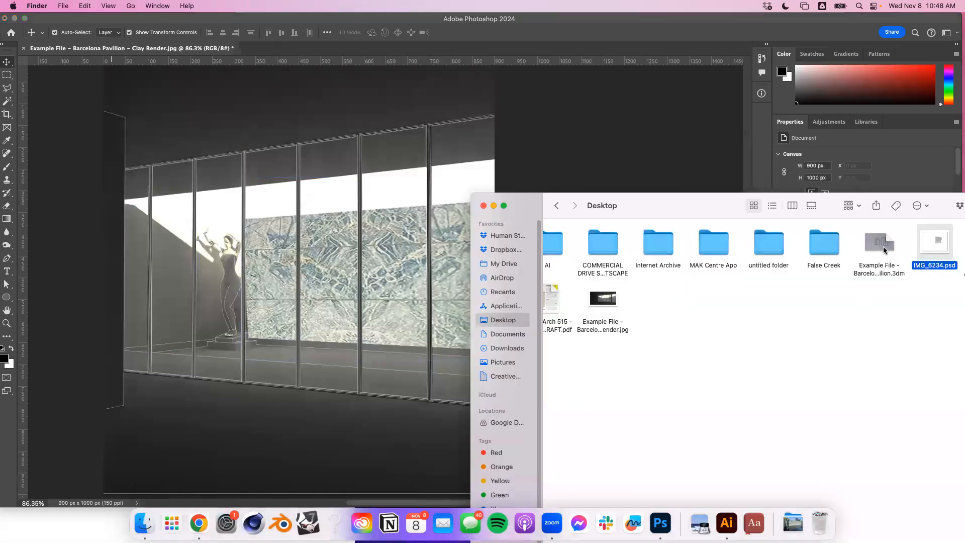
pyautogui.hscroll(-1, 779, 300)
pyautogui.moveTo(692, 220); pyautogui.dragTo(559, 206)
pyautogui.moveTo(668, 208); pyautogui.dragTo(281, 242)
pyautogui.hscroll(2, 582, 332)
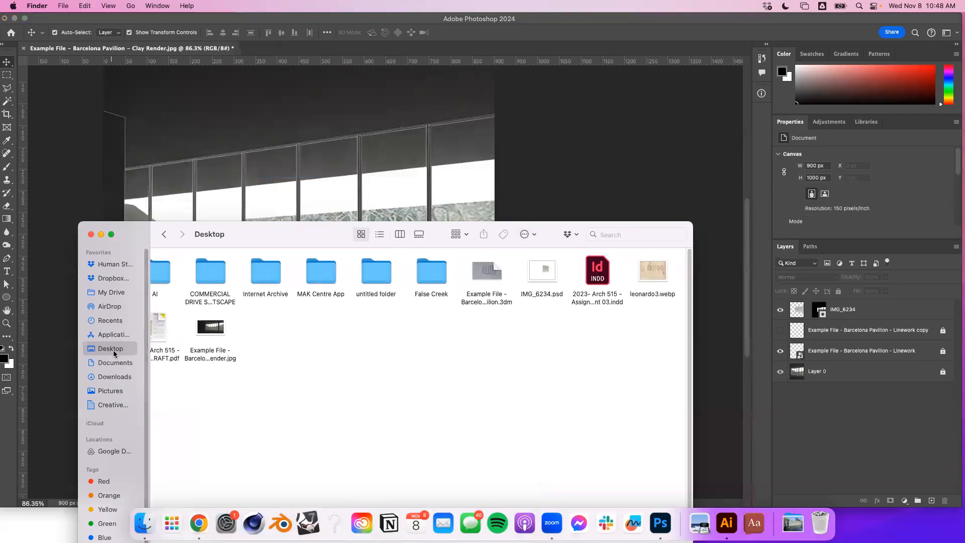
pyautogui.click(125, 363)
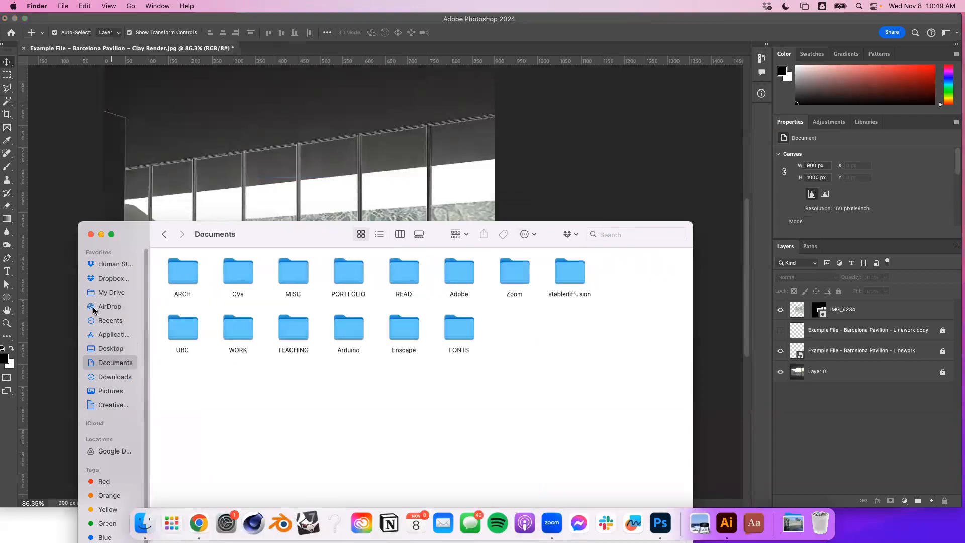
pyautogui.click(123, 377)
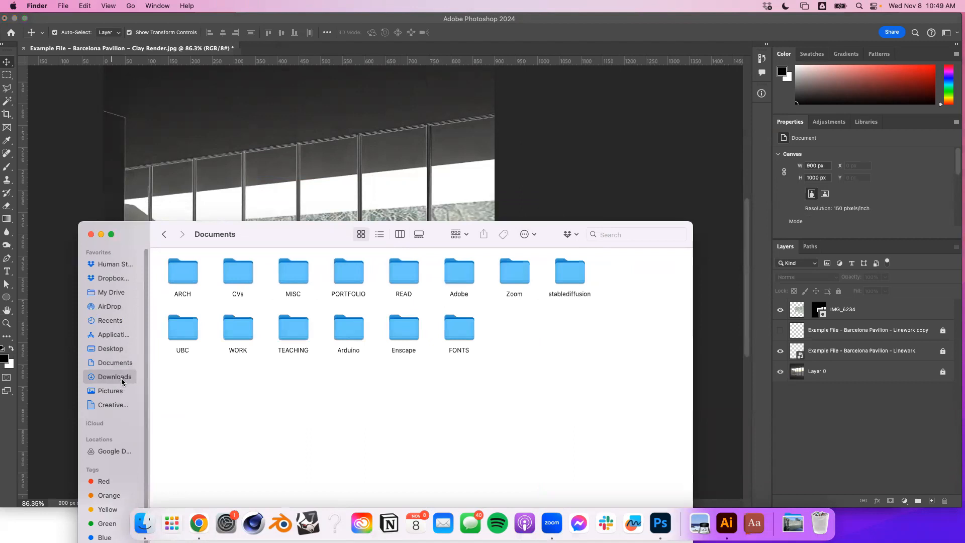
pyautogui.click(243, 269)
pyautogui.moveTo(202, 273); pyautogui.dragTo(207, 129)
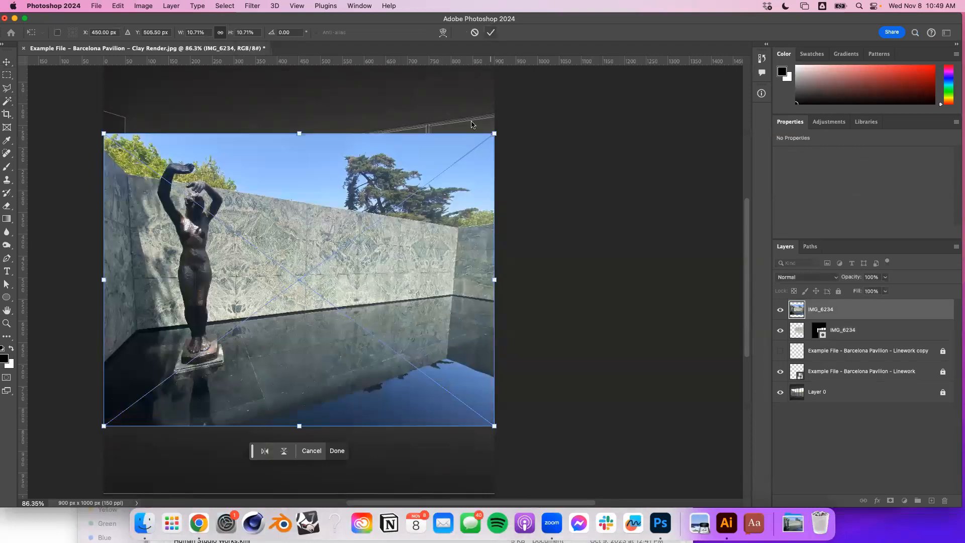
pyautogui.press('Return')
# Select the tree above the wall in the placed photo with the Quick Selection tool and mask the layer to that selection.
pyautogui.scroll(5, 414, 214)
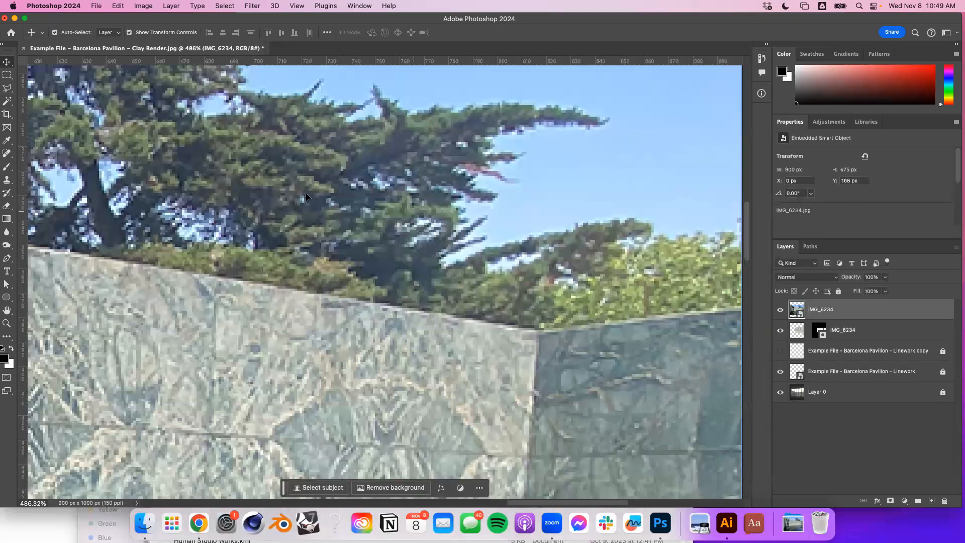
pyautogui.scroll(-5, 273, 119)
pyautogui.scroll(2, 270, 117)
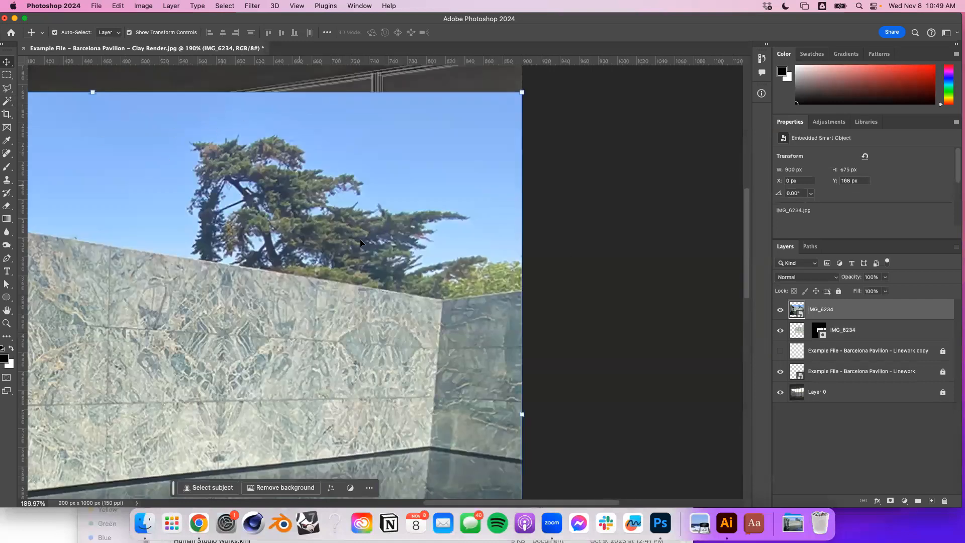
pyautogui.click(7, 101)
pyautogui.click(70, 109)
pyautogui.moveTo(266, 164)
pyautogui.mouseDown()
pyautogui.moveTo(304, 207)
pyautogui.moveTo(404, 235)
pyautogui.moveTo(394, 250)
pyautogui.moveTo(424, 274)
pyautogui.moveTo(388, 264)
pyautogui.mouseUp()
pyautogui.moveTo(254, 195)
pyautogui.mouseDown()
pyautogui.moveTo(214, 191)
pyautogui.moveTo(216, 241)
pyautogui.moveTo(388, 262)
pyautogui.moveTo(456, 282)
pyautogui.mouseUp()
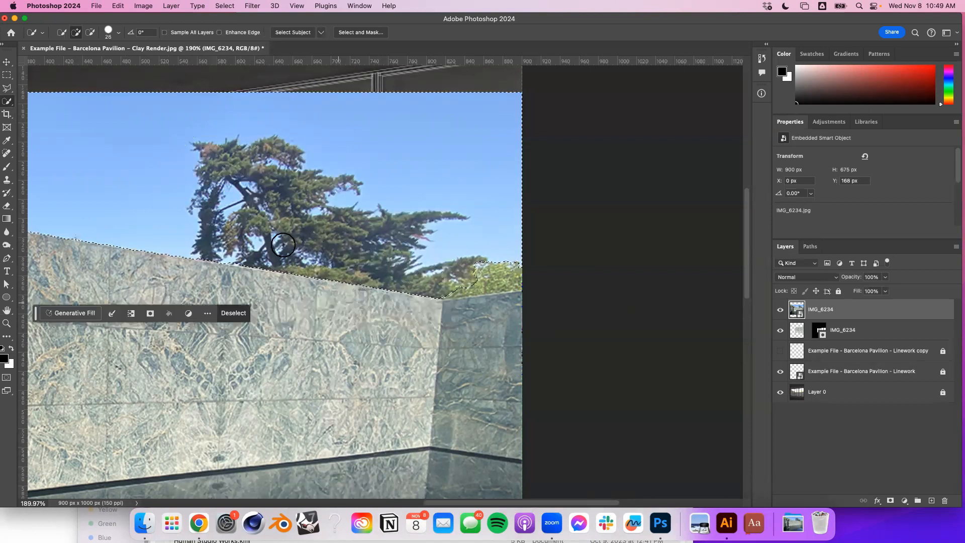
pyautogui.press('super+z')
pyautogui.moveTo(260, 222)
pyautogui.mouseDown()
pyautogui.moveTo(224, 231)
pyautogui.moveTo(250, 210)
pyautogui.moveTo(246, 180)
pyautogui.mouseUp()
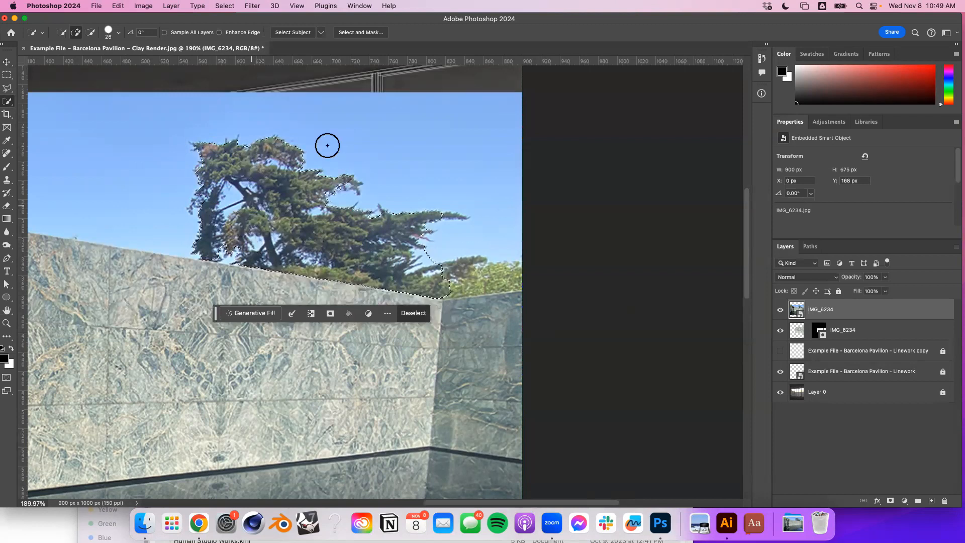
pyautogui.click(889, 500)
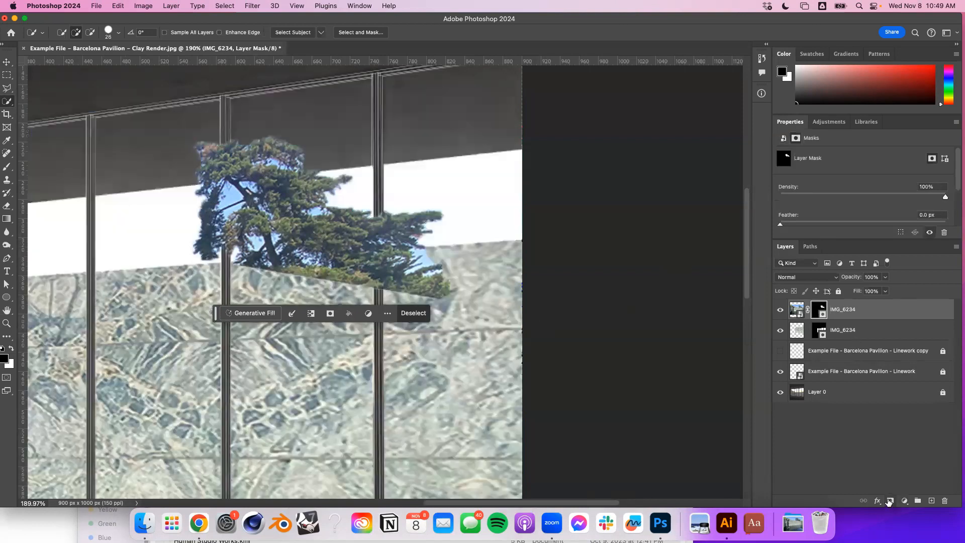
# Move the masked tree down and to the left so it overlaps the marble wall behind the mullions.
pyautogui.scroll(-3, 366, 274)
pyautogui.scroll(10, 348, 267)
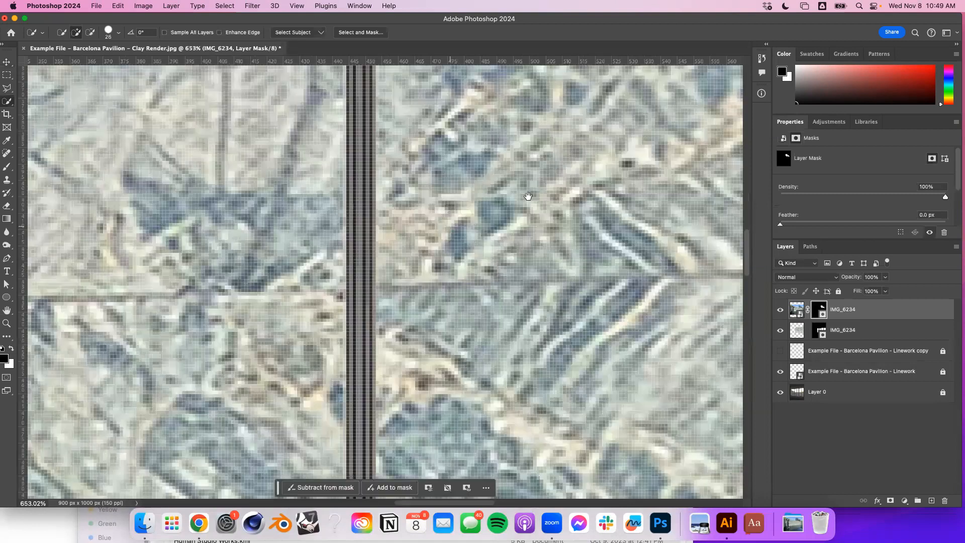
pyautogui.scroll(-5, 375, 249)
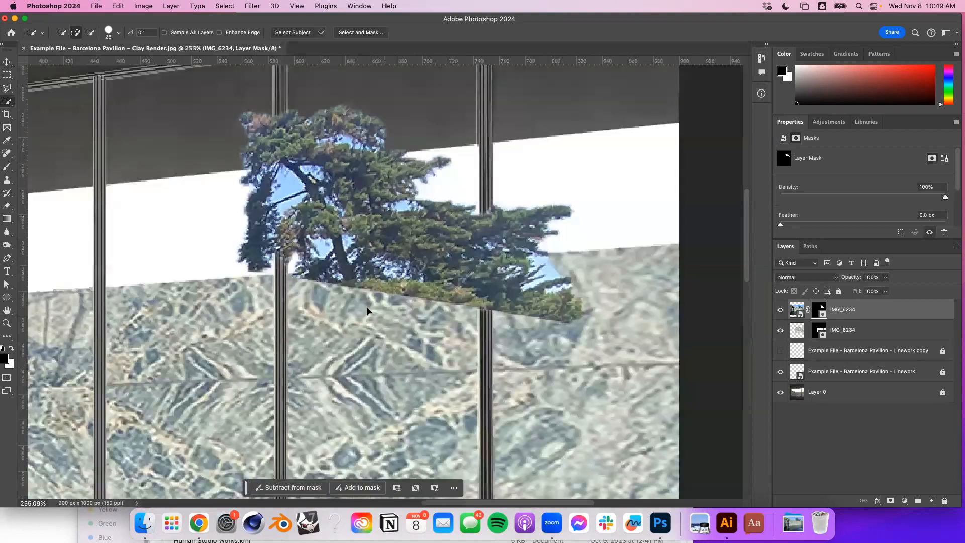
pyautogui.press('v')
pyautogui.moveTo(459, 245); pyautogui.dragTo(366, 306)
# Open the tree layer's mask in the Select and Mask workspace and examine the cutout's edges up close.
pyautogui.click(873, 312)
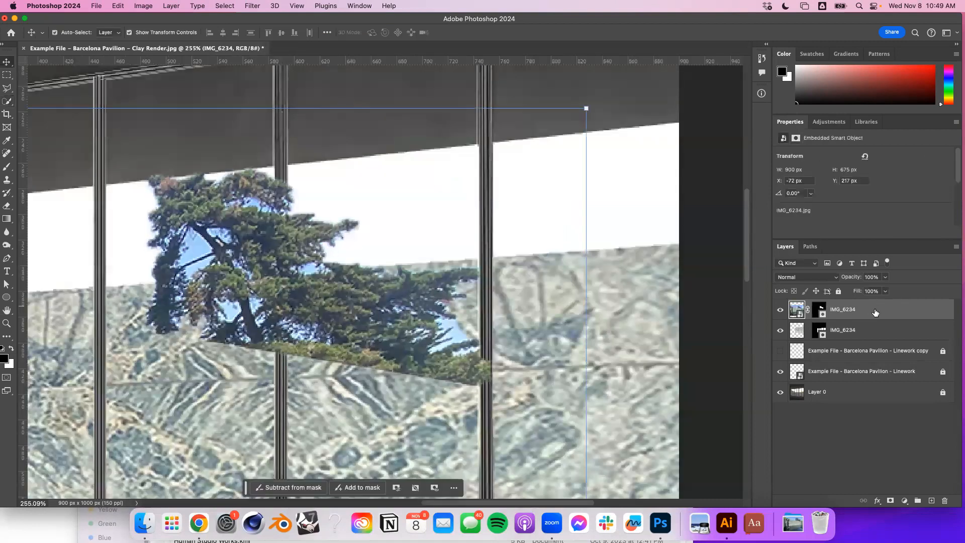
pyautogui.click(820, 309)
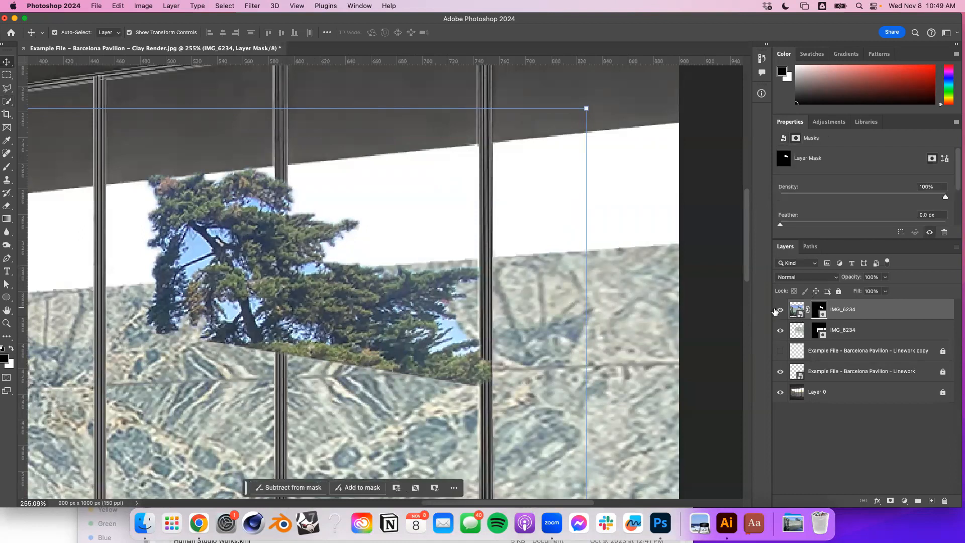
pyautogui.doubleClick(818, 312)
pyautogui.press('super+0')
pyautogui.scroll(5, 567, 227)
pyautogui.scroll(-2, 501, 197)
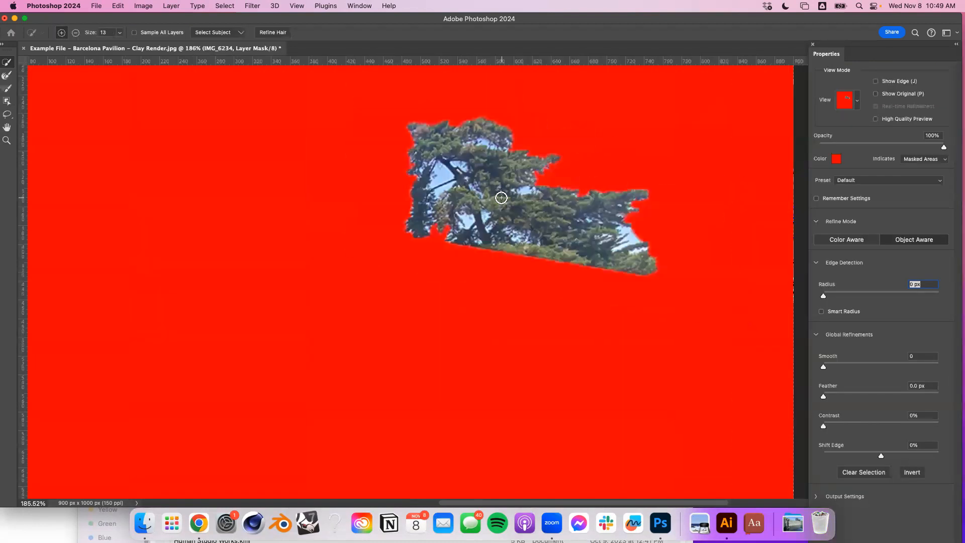
pyautogui.press('super+0')
pyautogui.scroll(4, 551, 156)
pyautogui.scroll(2, 449, 184)
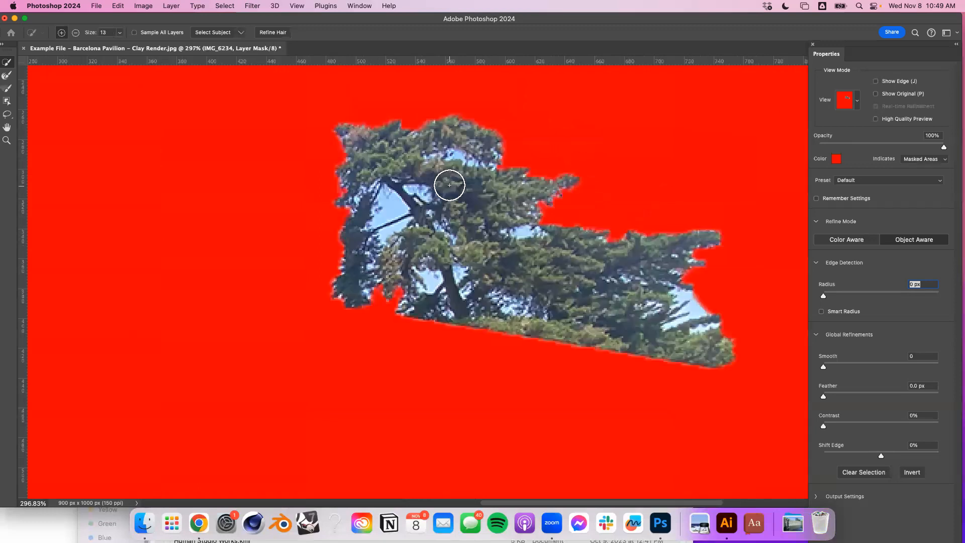
pyautogui.scroll(1, 443, 177)
pyautogui.scroll(-1, 369, 168)
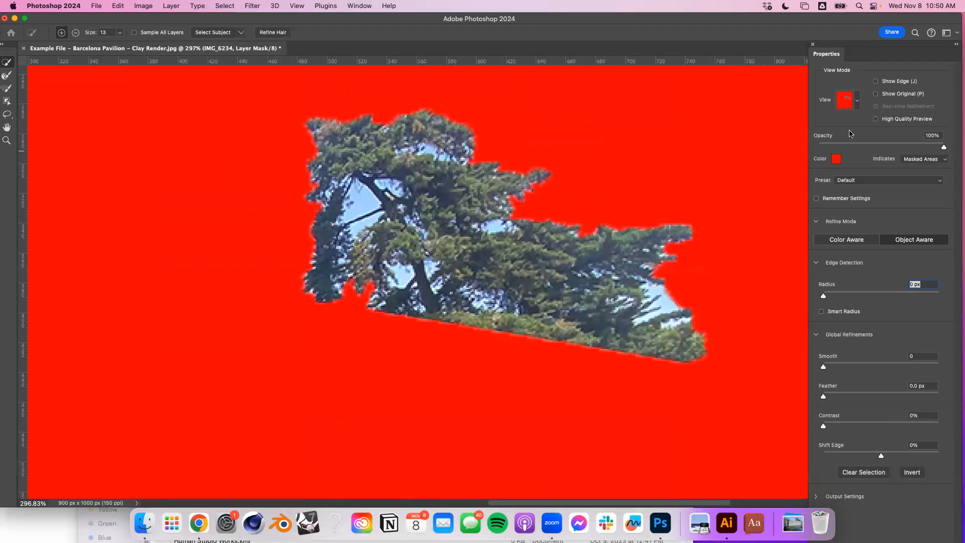
# Try refining the tree mask with a 4.4 px feather, 39% contrast and a +37% edge shift.
pyautogui.click(824, 368)
pyautogui.moveTo(864, 351); pyautogui.dragTo(718, 363)
pyautogui.moveTo(825, 399); pyautogui.dragTo(850, 397)
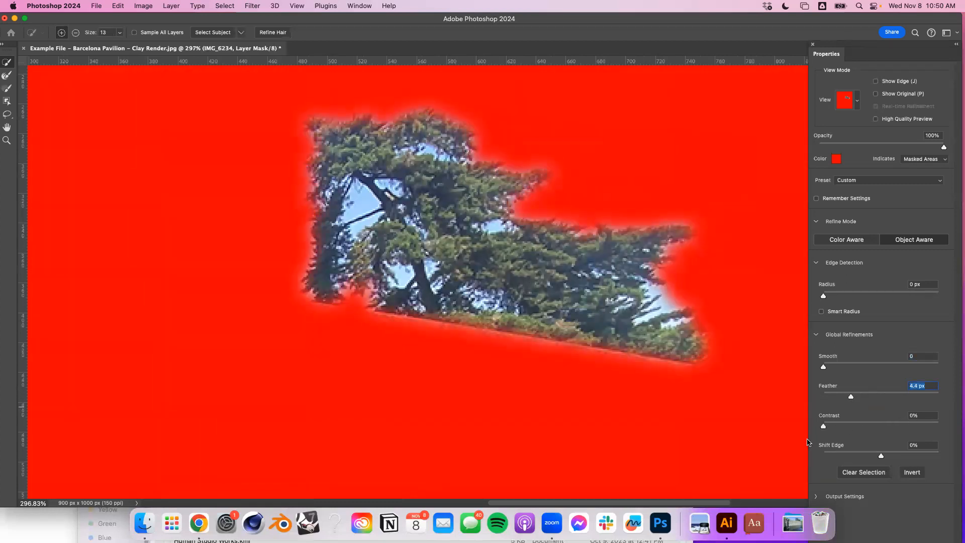
pyautogui.moveTo(827, 431); pyautogui.dragTo(902, 457)
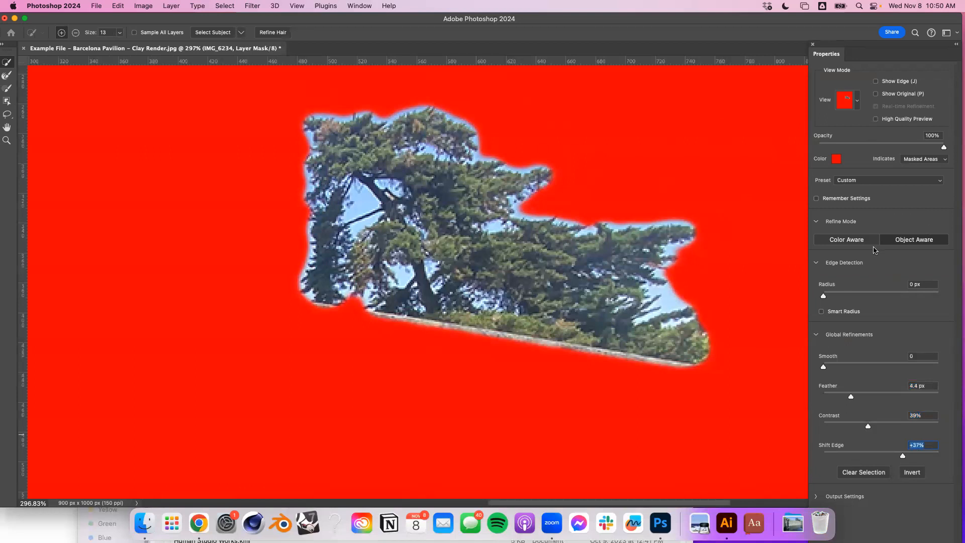
# Try a 4 px edge detection radius, brush the sky beside the tree into the selection, and leave Select and Mask without keeping the refinements.
pyautogui.click(848, 296)
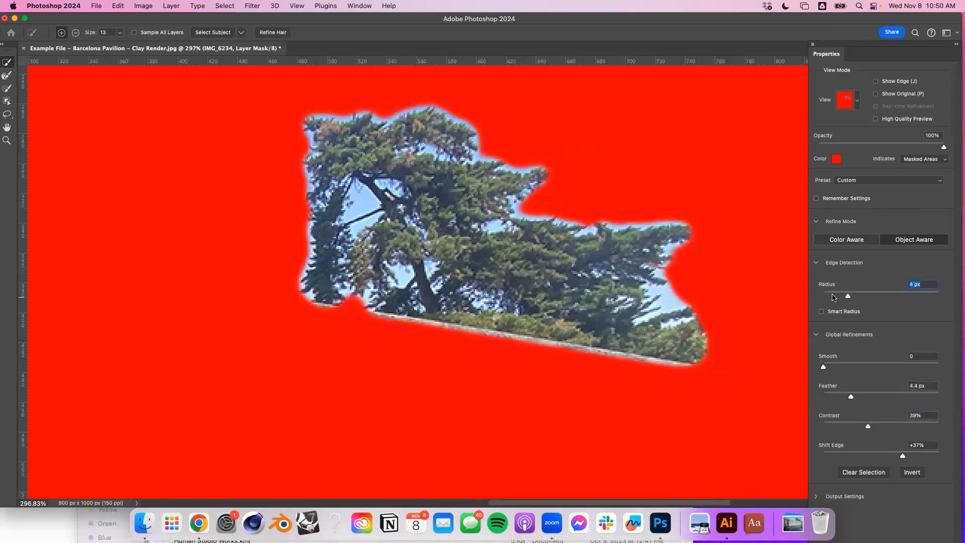
pyautogui.moveTo(849, 298)
pyautogui.mouseDown()
pyautogui.moveTo(895, 298)
pyautogui.moveTo(823, 298)
pyautogui.moveTo(846, 296)
pyautogui.mouseUp()
pyautogui.moveTo(650, 306)
pyautogui.mouseDown()
pyautogui.moveTo(706, 272)
pyautogui.moveTo(667, 298)
pyautogui.mouseUp()
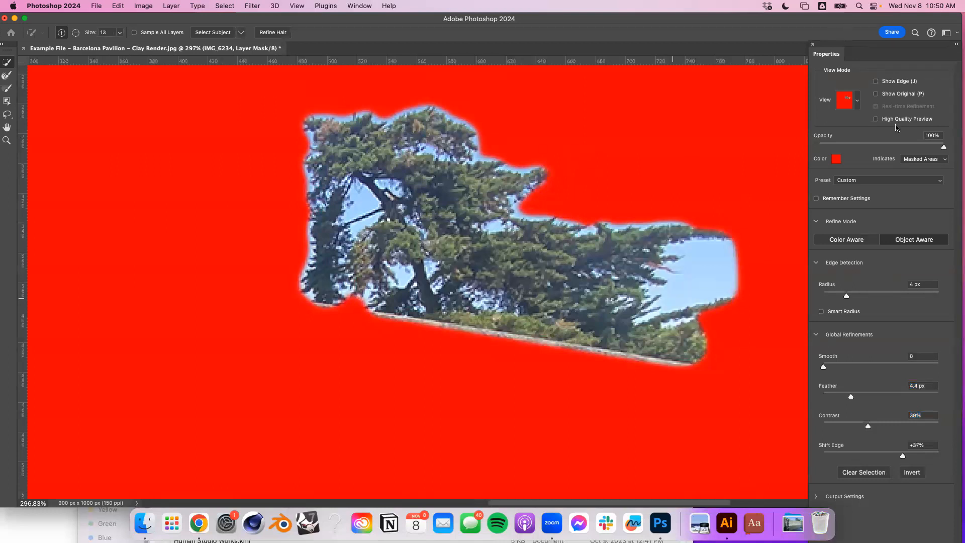
pyautogui.press('Return')
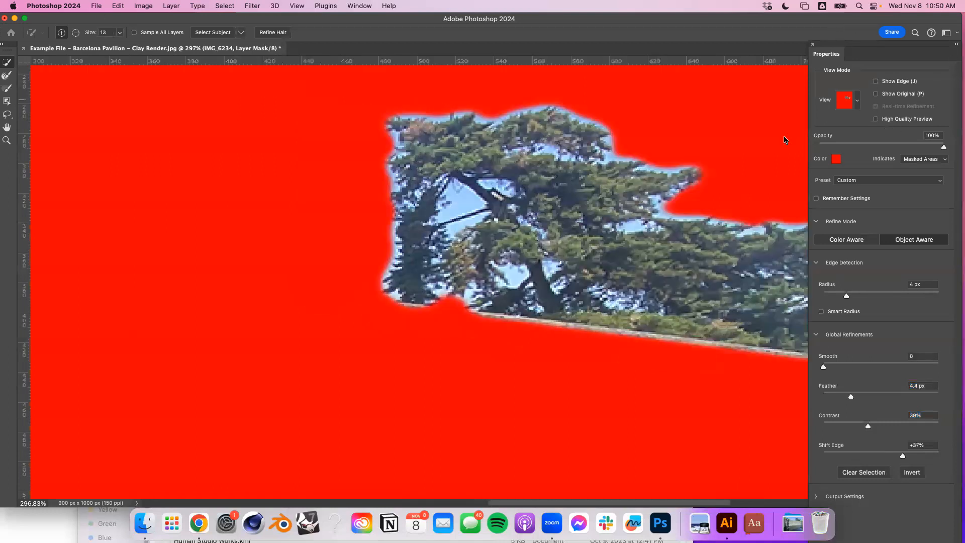
pyautogui.scroll(-5, 541, 136)
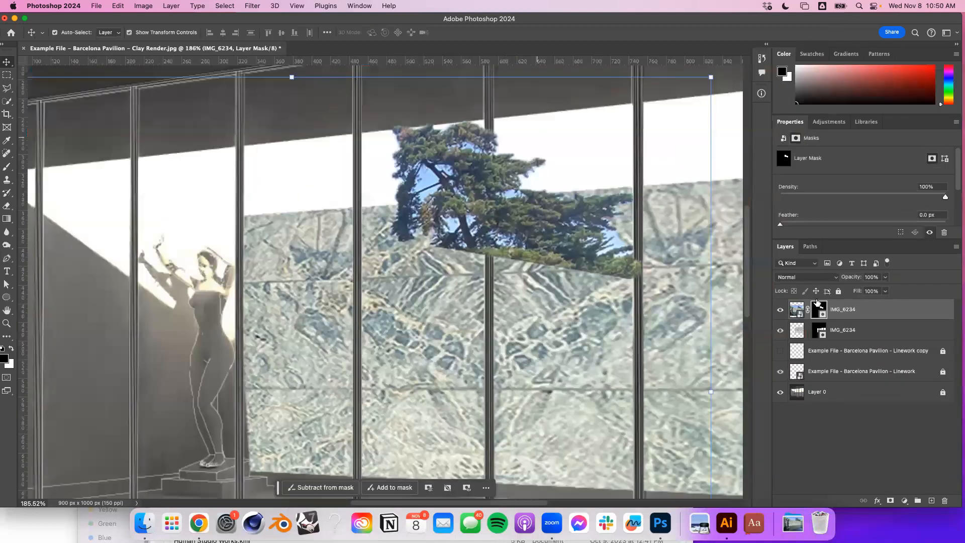